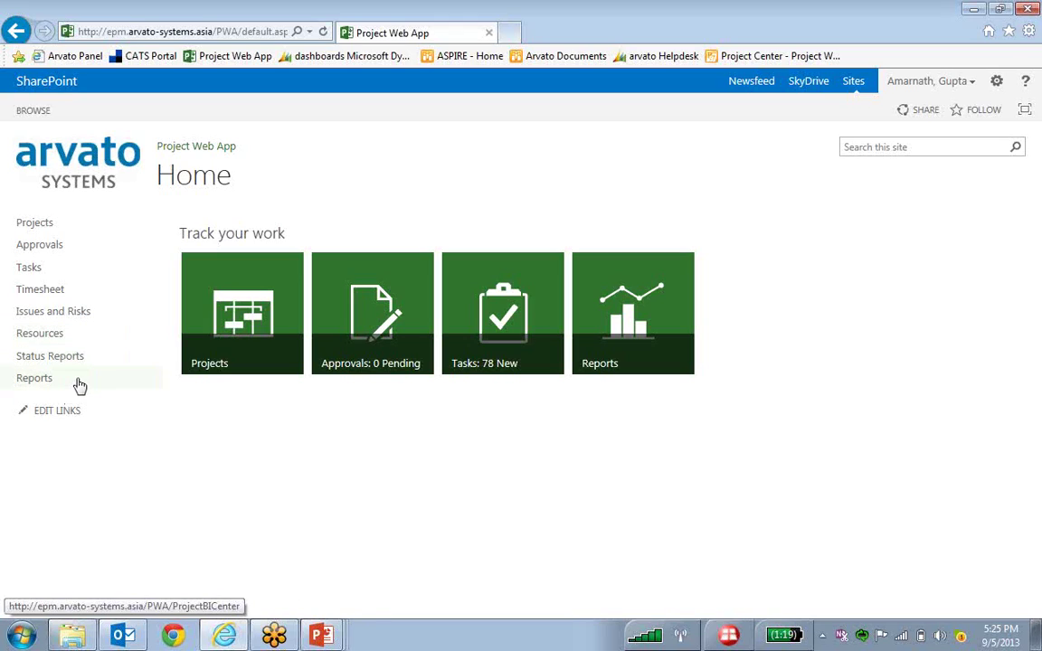
- Switch to the arvato_Enterprise_Project_Management presentation in PowerPoint and present the "arvato's EPM Portal" slide
{"action": "left_click", "coordinate": [321, 634]}
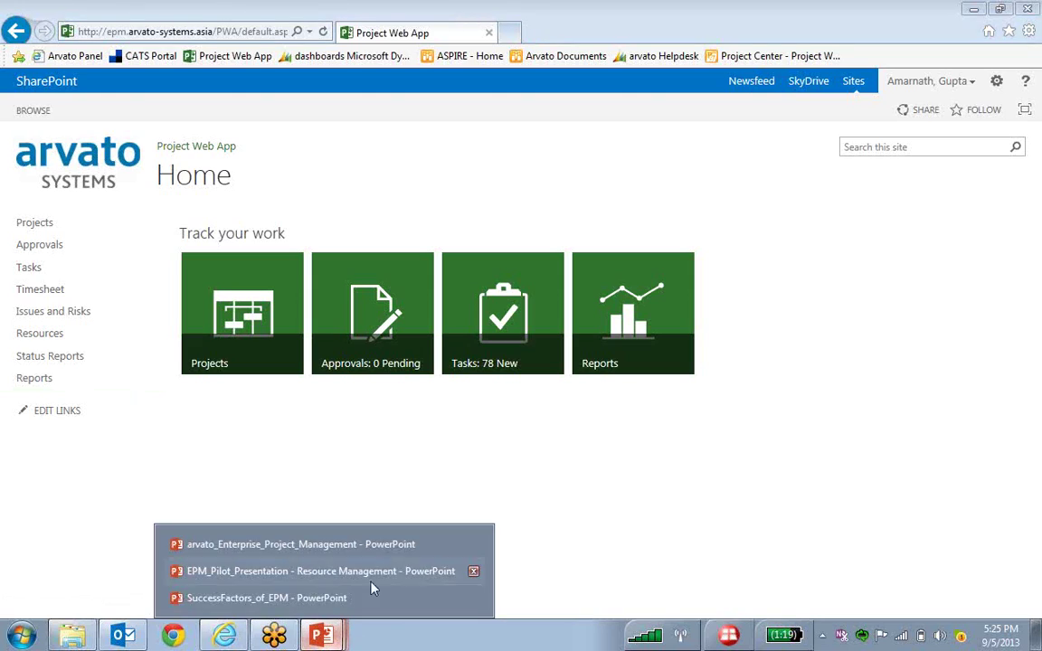
{"action": "left_click", "coordinate": [307, 545]}
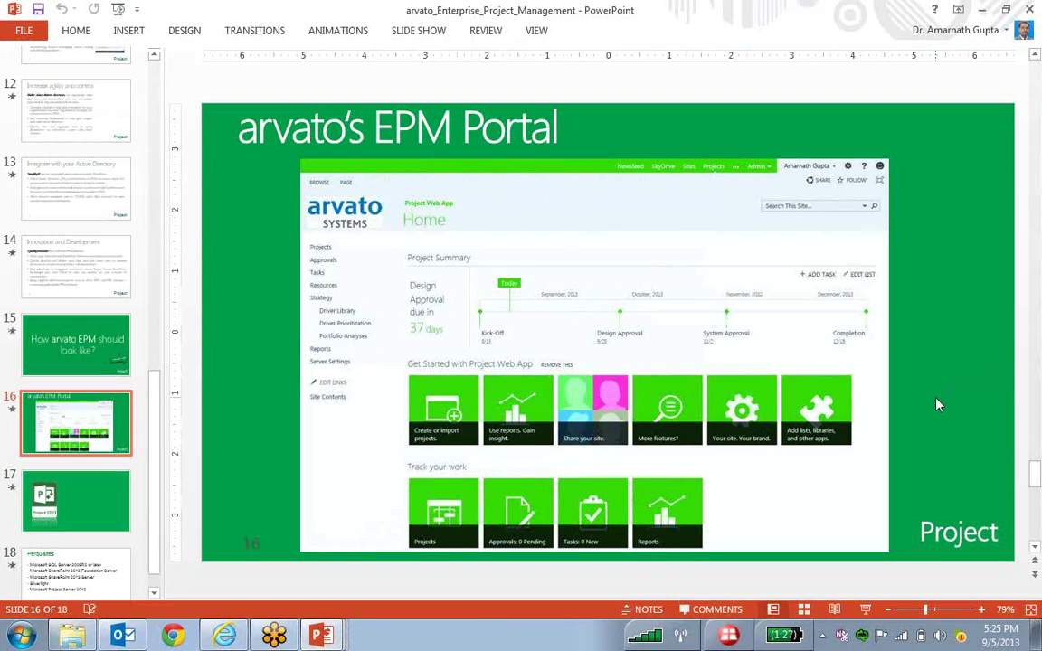
{"action": "key", "text": "F5"}
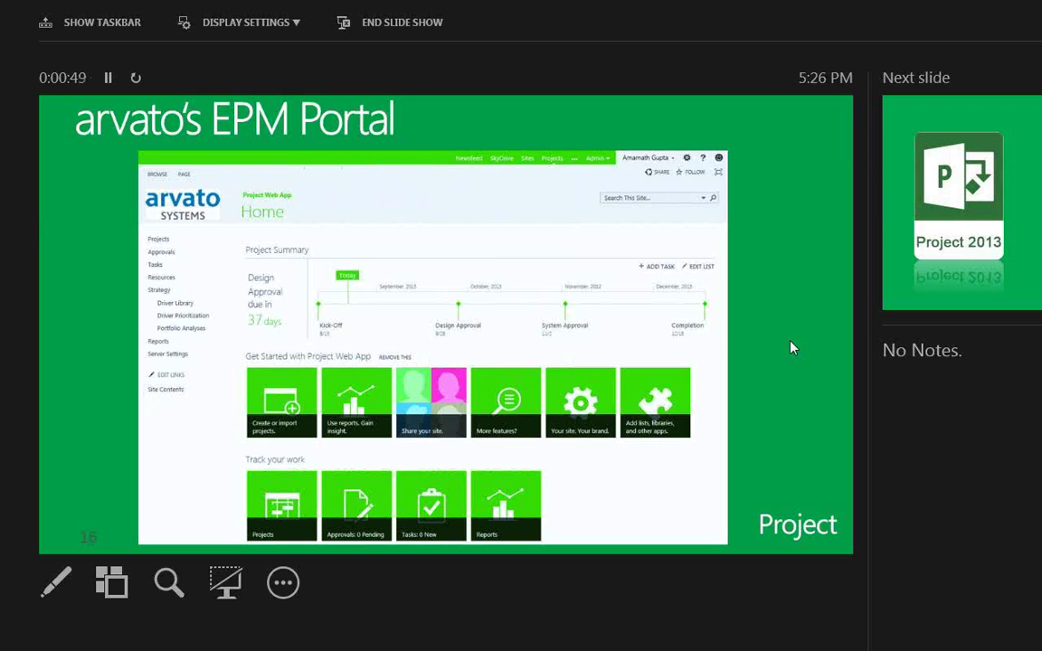
{"action": "left_click", "coordinate": [792, 348]}
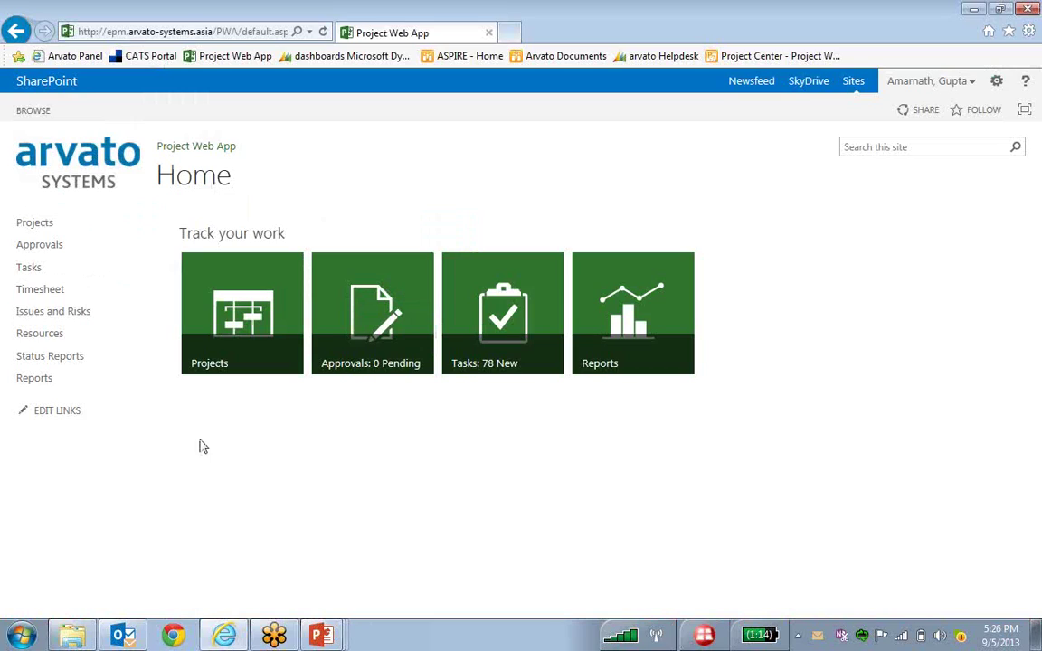
- Open the Project Center in Project Web App, dismissing the Facebook notification and quitting the background app behind it
{"action": "left_click", "coordinate": [40, 226]}
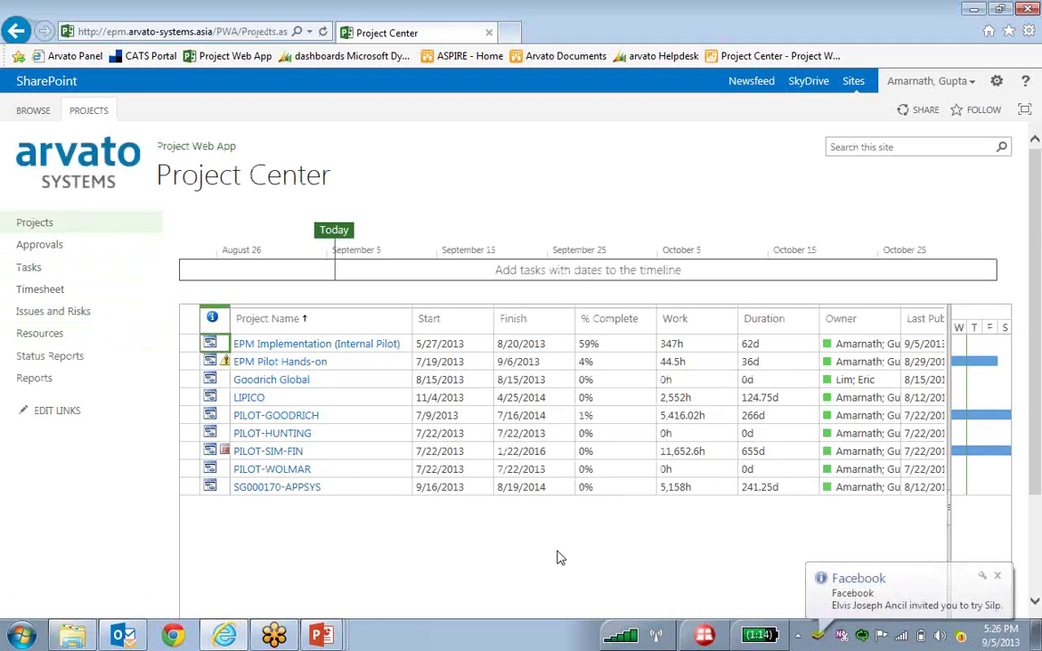
{"action": "left_click", "coordinate": [996, 575]}
{"action": "left_click", "coordinate": [822, 636]}
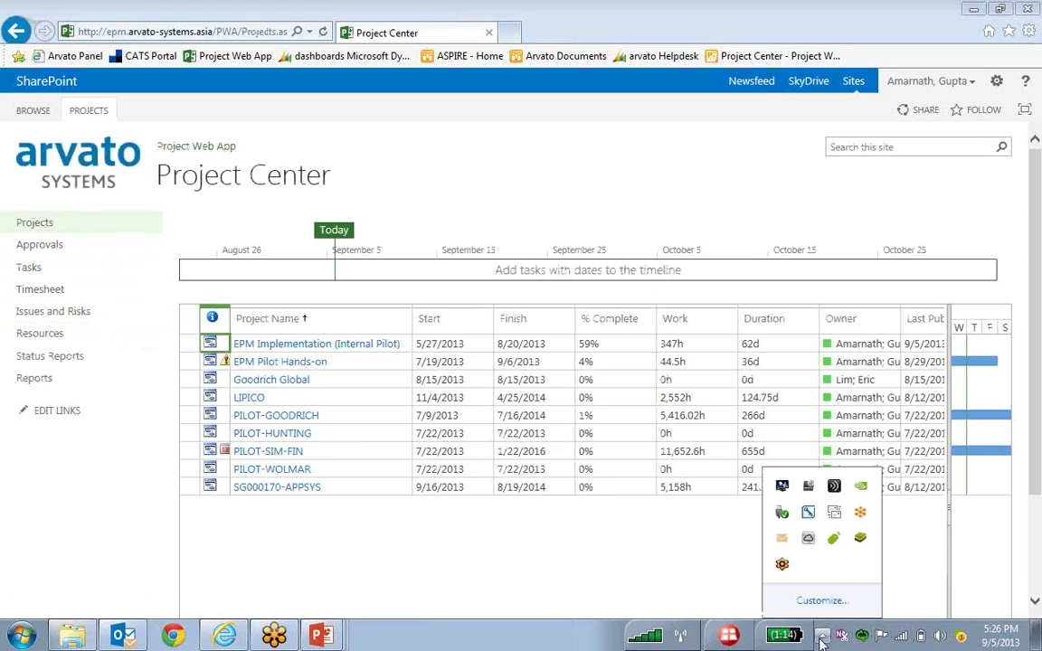
{"action": "right_click", "coordinate": [859, 538]}
{"action": "left_click", "coordinate": [826, 530]}
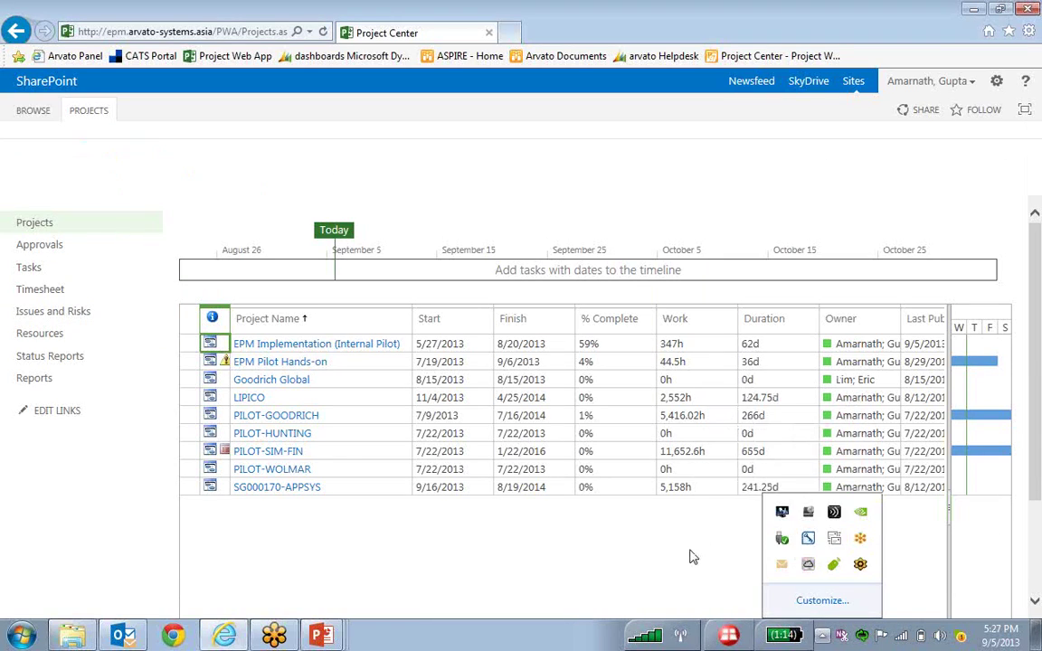
{"action": "left_click", "coordinate": [706, 544]}
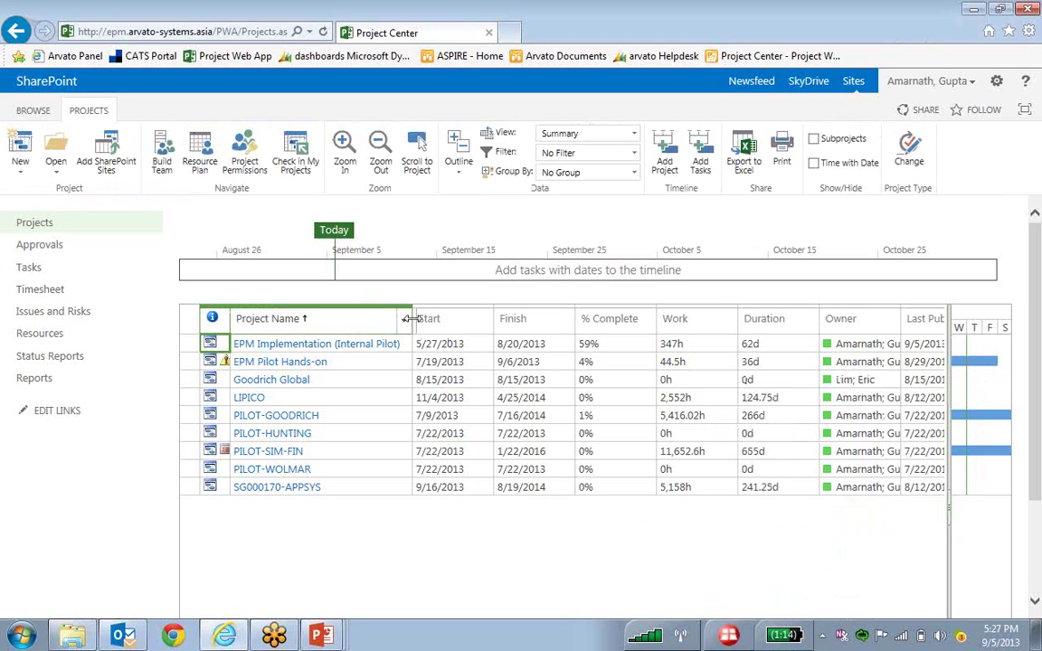
- Narrow the Project Name column in the project list so the Last Published column fits in view
{"action": "left_click_drag", "start_coordinate": [412, 318], "coordinate": [336, 326]}
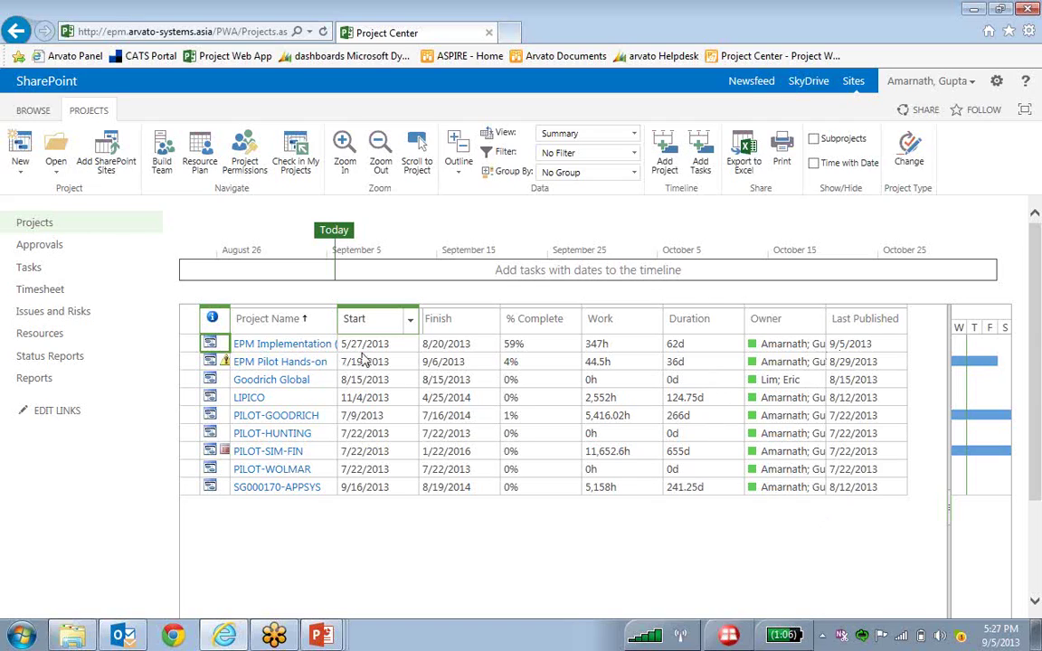
{"action": "left_click", "coordinate": [865, 344]}
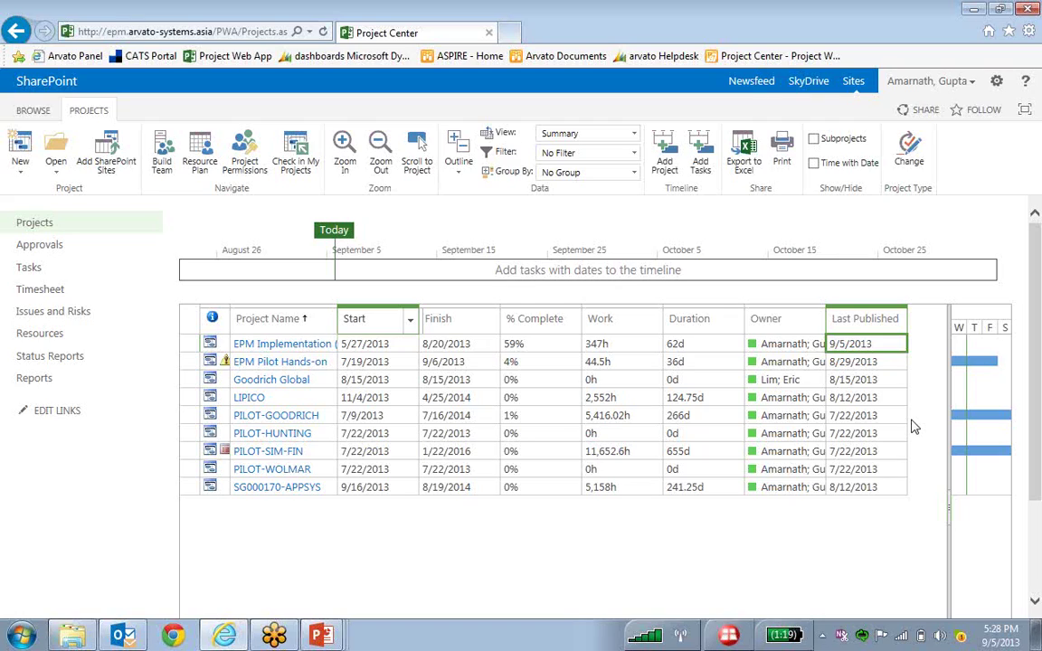
- Open the schedule of the EPM Implementation (Internal Pilot) project and look through its task list
{"action": "left_click", "coordinate": [191, 347]}
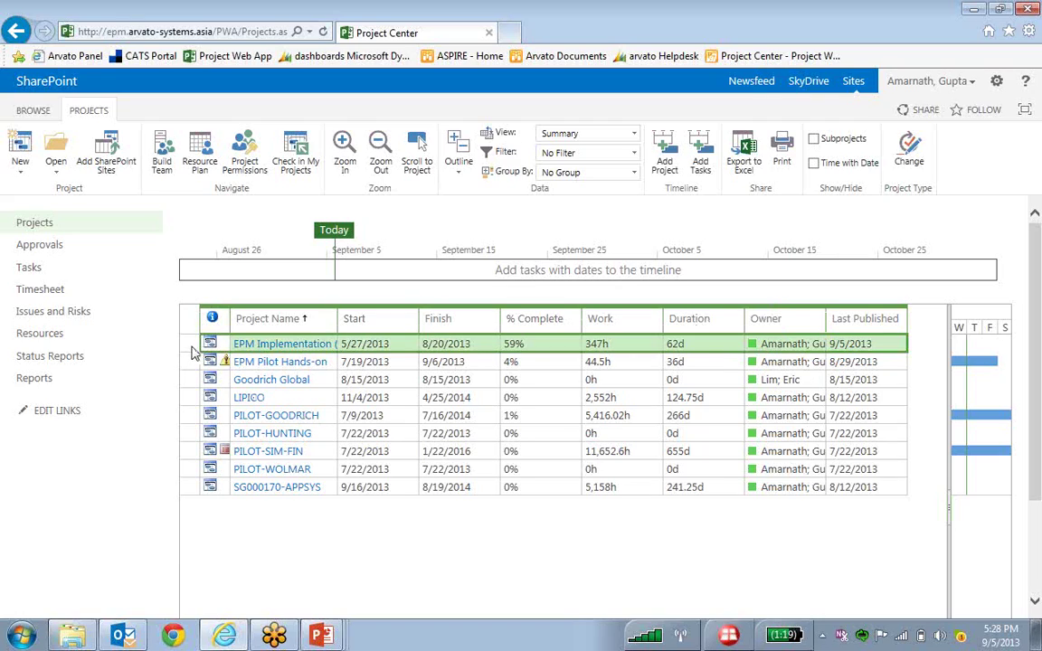
{"action": "left_click", "coordinate": [284, 346]}
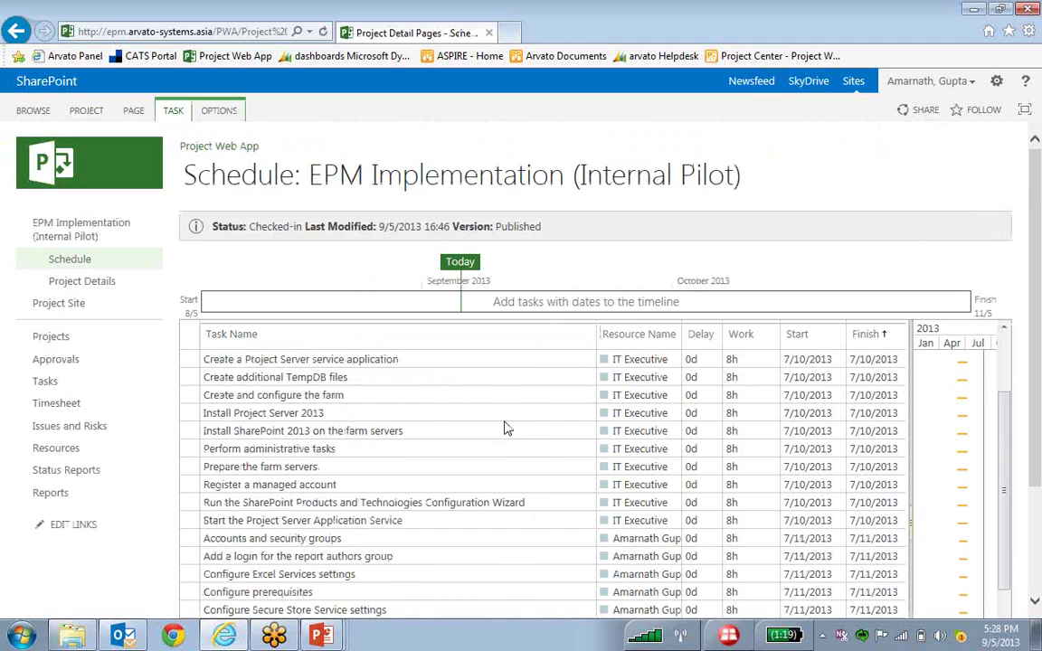
{"action": "scroll", "coordinate": [1038, 418], "scroll_direction": "down", "scroll_amount": 2}
{"action": "scroll", "coordinate": [1037, 419], "scroll_direction": "down", "scroll_amount": 2}
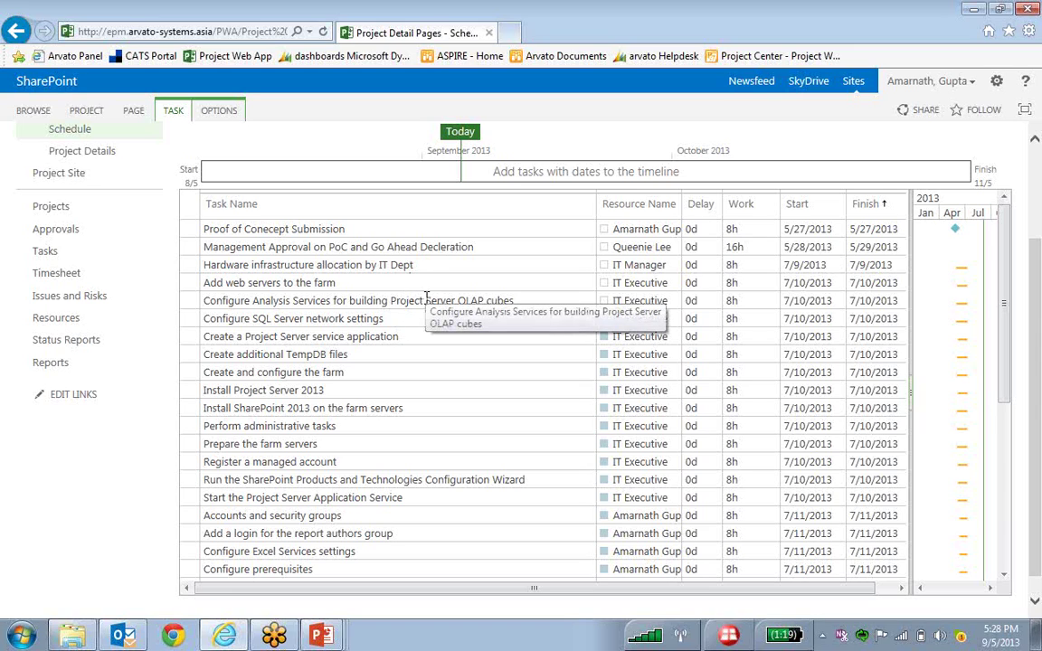
{"action": "left_click", "coordinate": [1002, 344]}
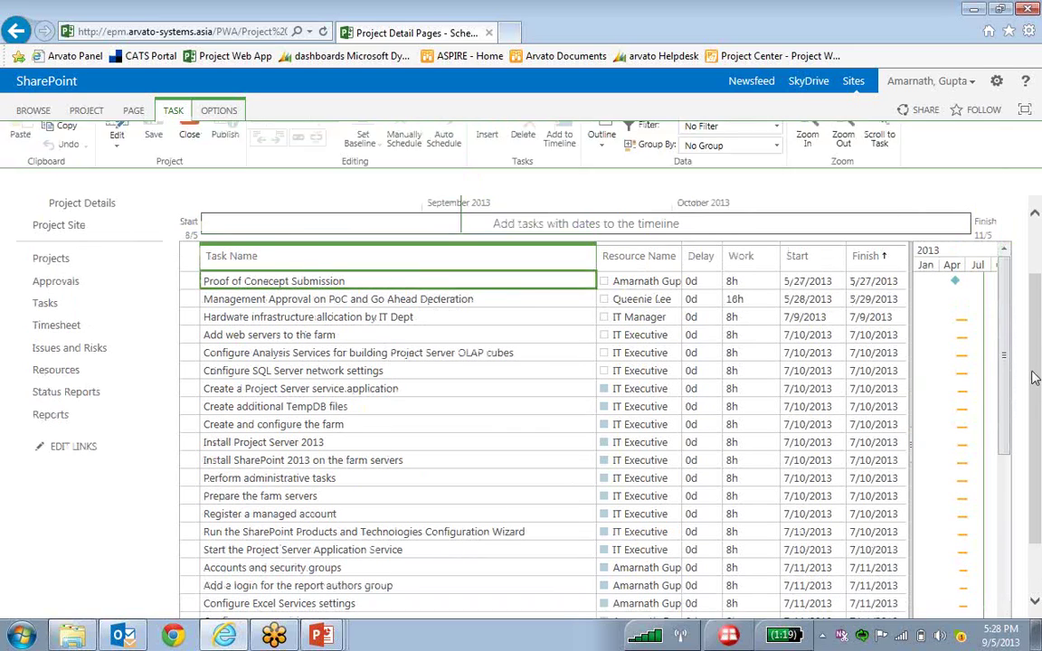
- Widen the schedule's Resource Name column and enlarge the task grid so resource names and finish dates are fully readable
{"action": "left_click_drag", "start_coordinate": [684, 272], "coordinate": [714, 272]}
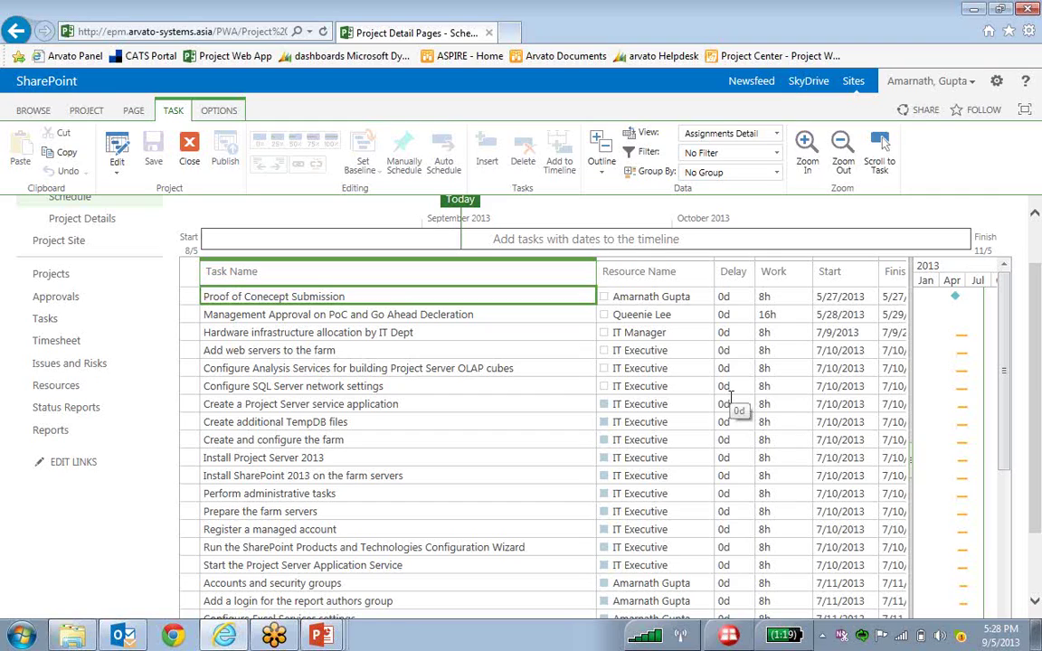
{"action": "left_click_drag", "start_coordinate": [910, 344], "coordinate": [960, 351]}
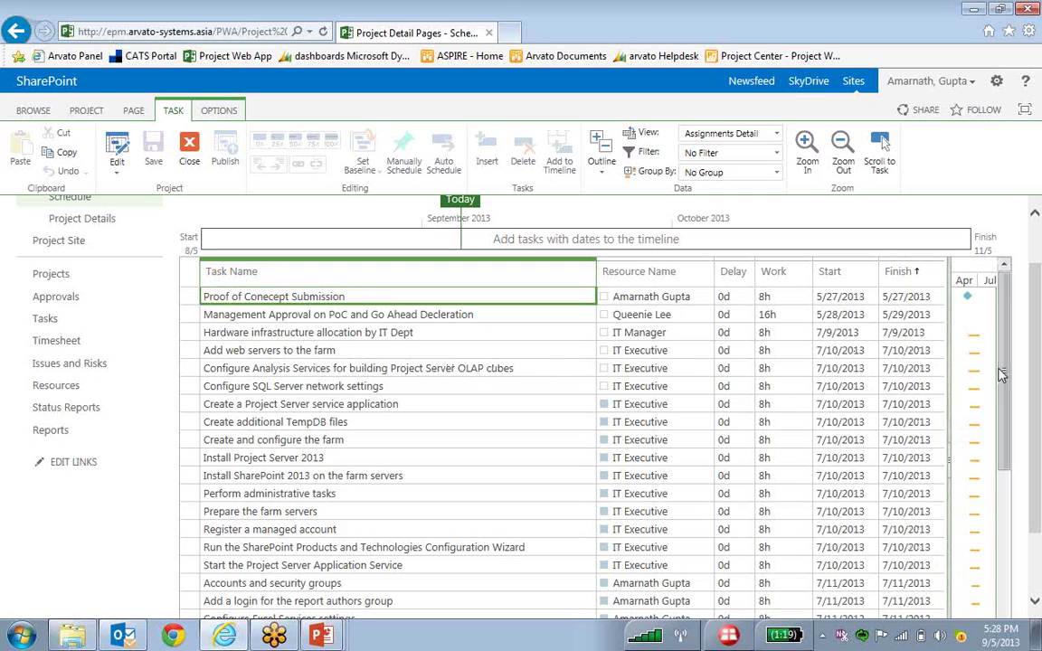
{"action": "scroll", "coordinate": [1002, 352], "scroll_direction": "up", "scroll_amount": 1}
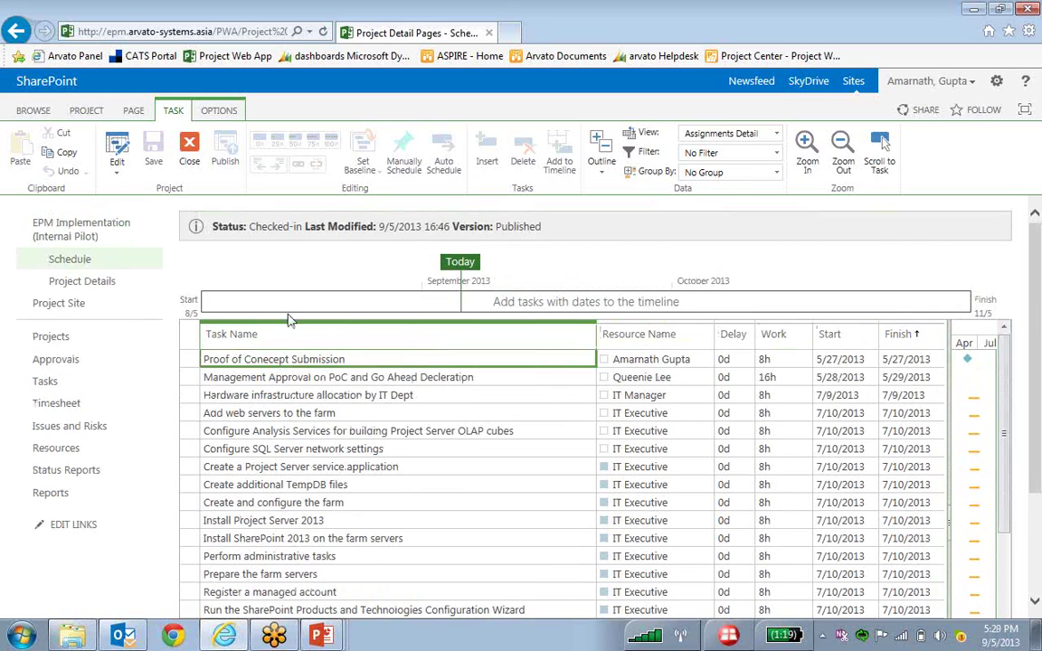
- View the project's details page and review the project summary and content on its project site
{"action": "left_click", "coordinate": [91, 283]}
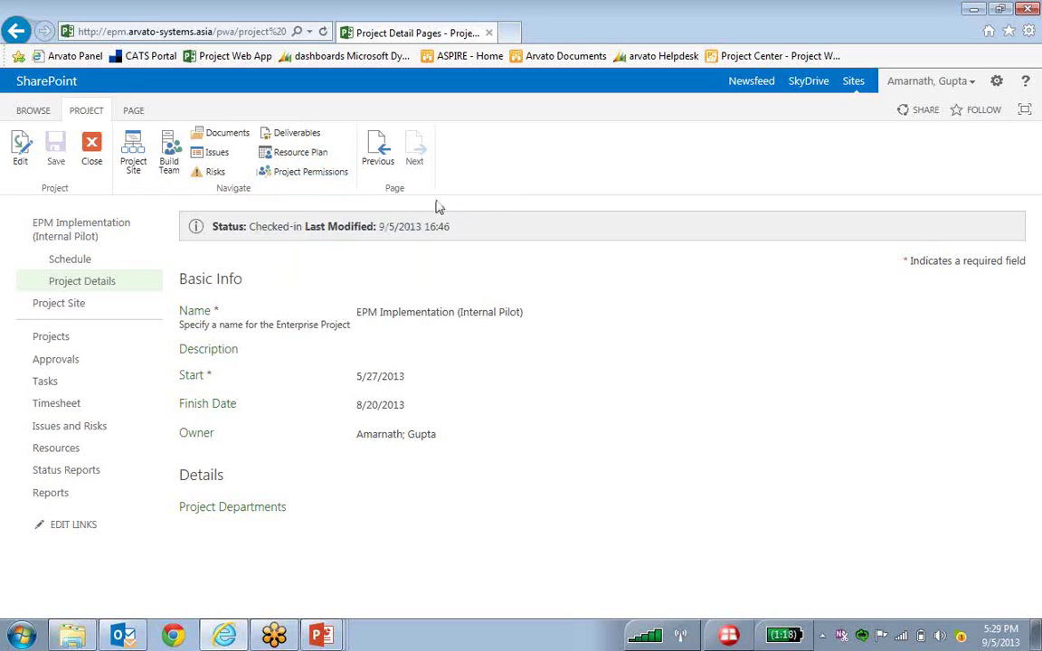
{"action": "left_click", "coordinate": [74, 310]}
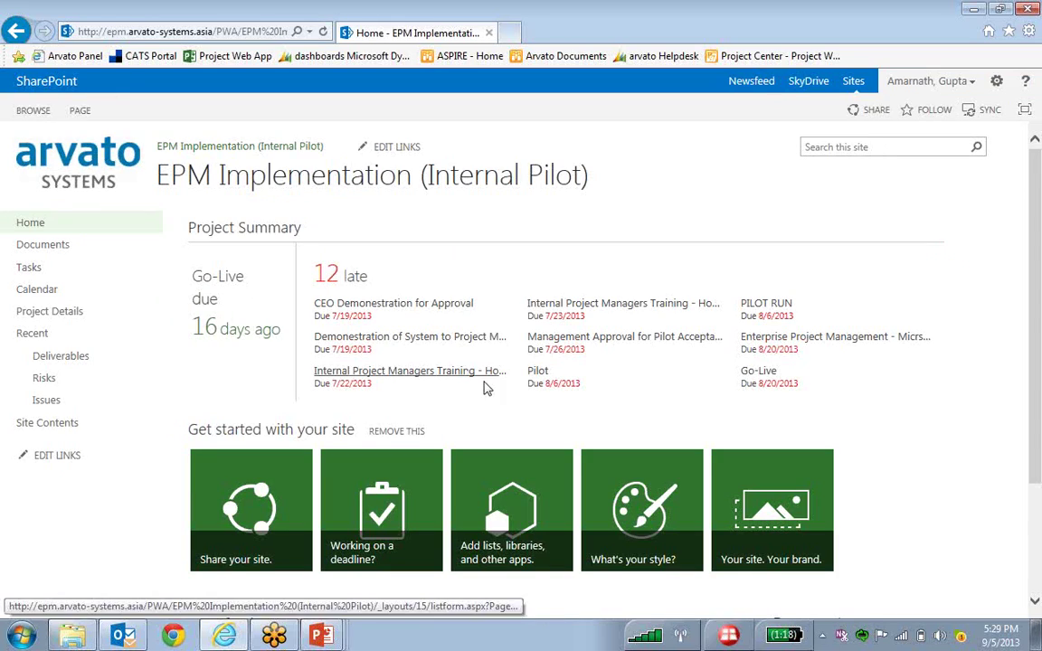
{"action": "scroll", "coordinate": [936, 419], "scroll_direction": "down", "scroll_amount": 1}
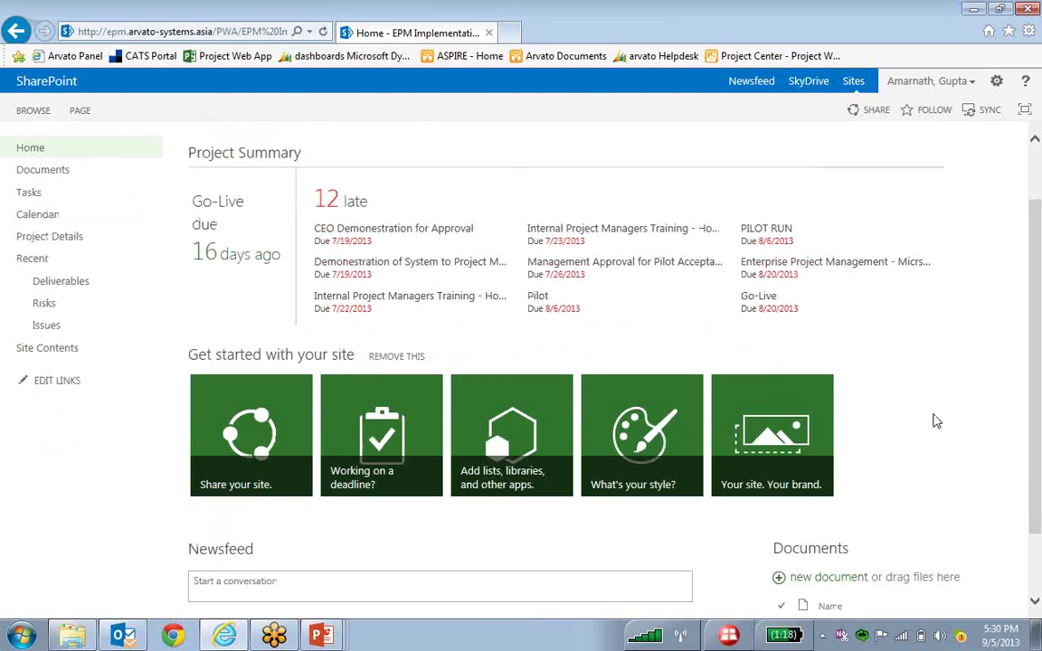
{"action": "scroll", "coordinate": [936, 420], "scroll_direction": "up", "scroll_amount": 1}
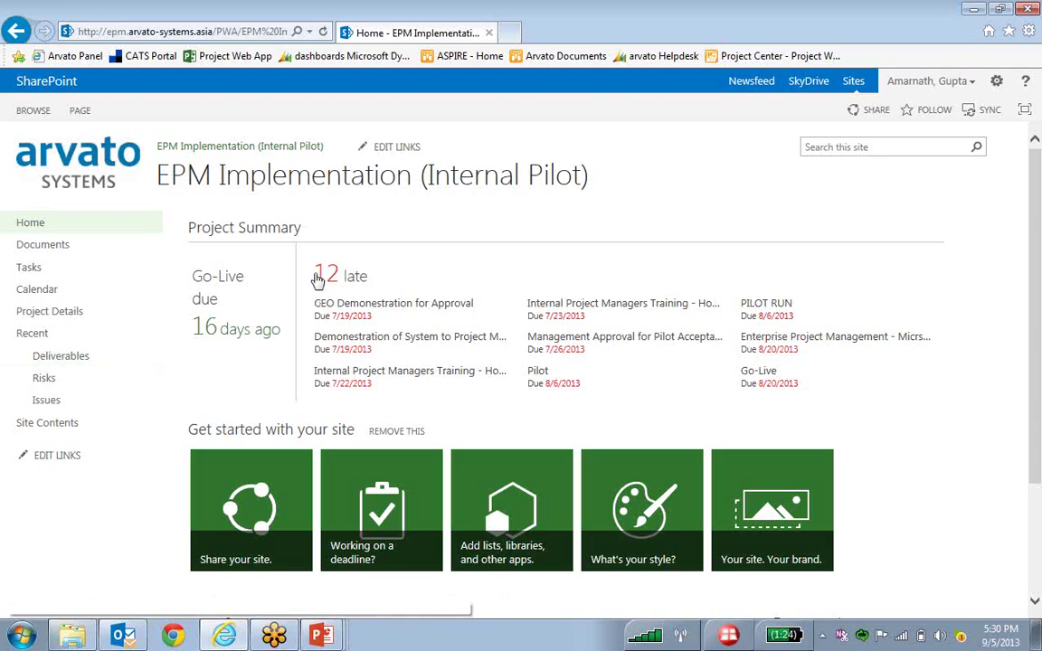
{"action": "left_click", "coordinate": [890, 399]}
{"action": "scroll", "coordinate": [891, 399], "scroll_direction": "down", "scroll_amount": 1}
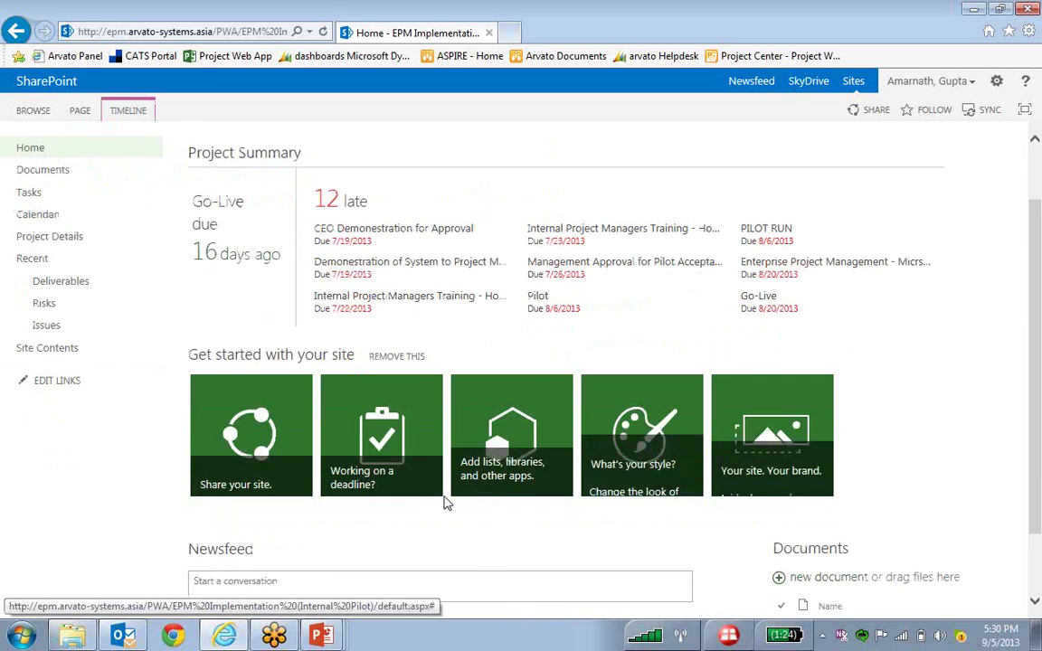
{"action": "scroll", "coordinate": [902, 475], "scroll_direction": "up", "scroll_amount": 1}
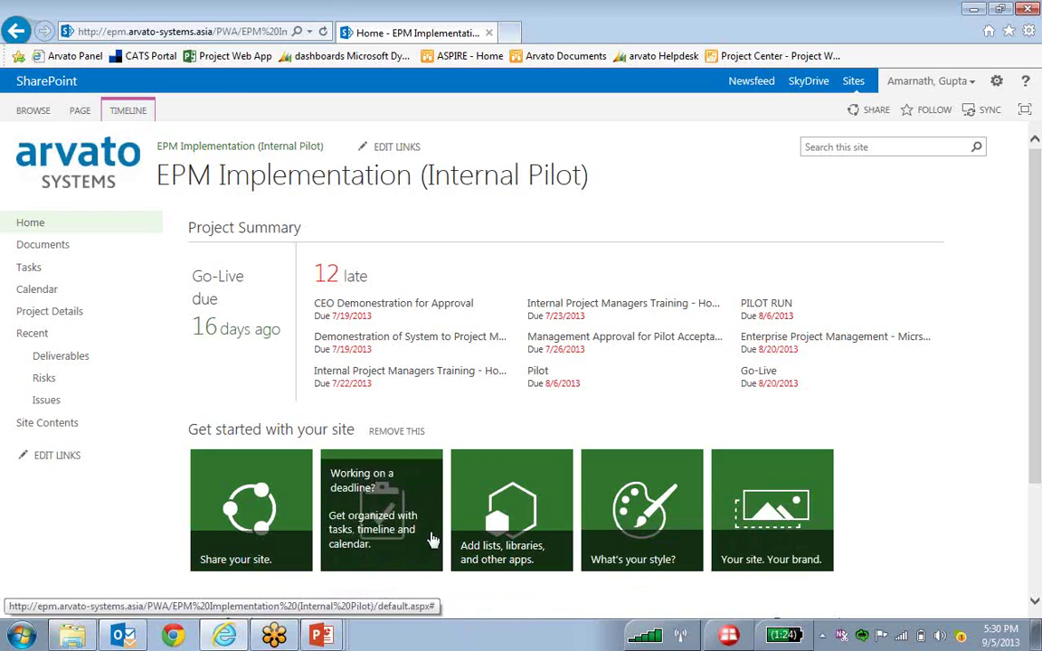
- Switch to the EPM_Pilot_Presentation - Resource Management presentation in PowerPoint and look at its first two slides
{"action": "left_click", "coordinate": [321, 639]}
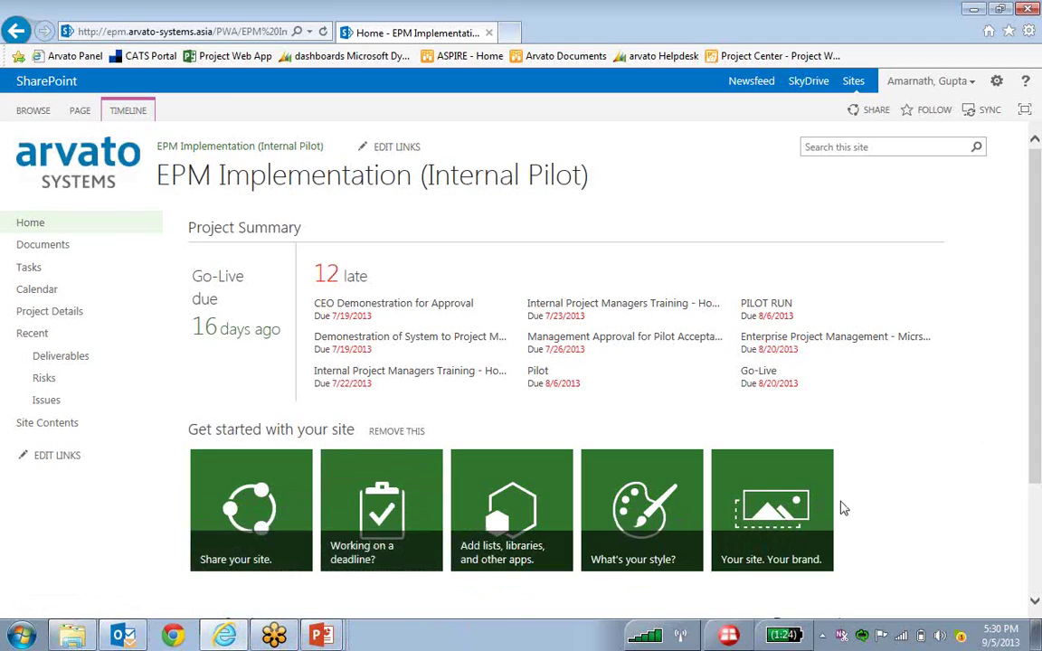
{"action": "left_click", "coordinate": [321, 636]}
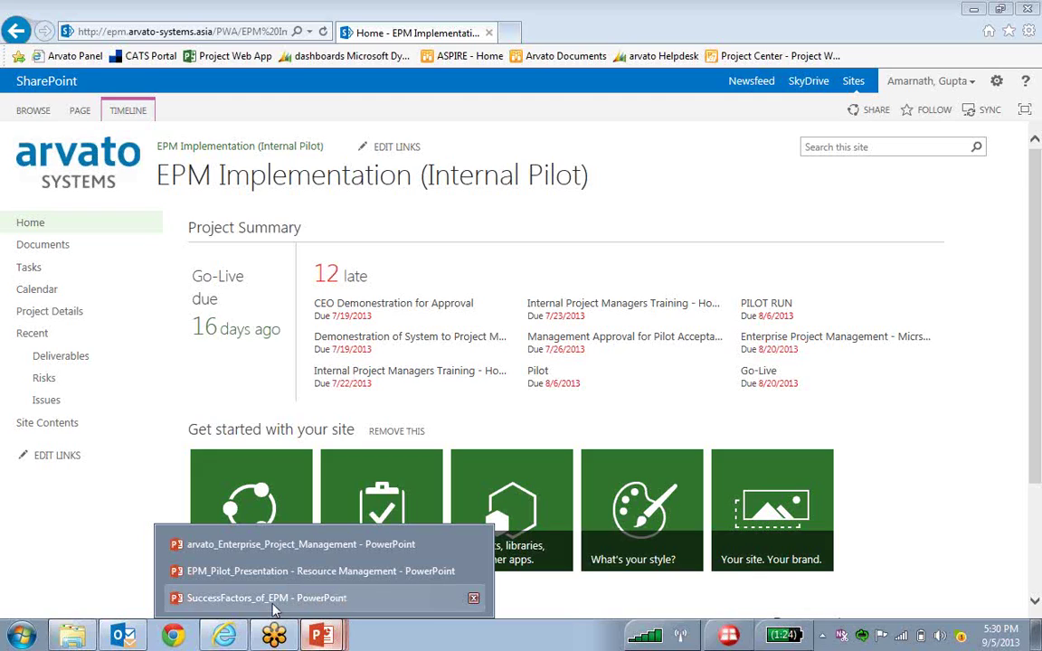
{"action": "left_click", "coordinate": [267, 574]}
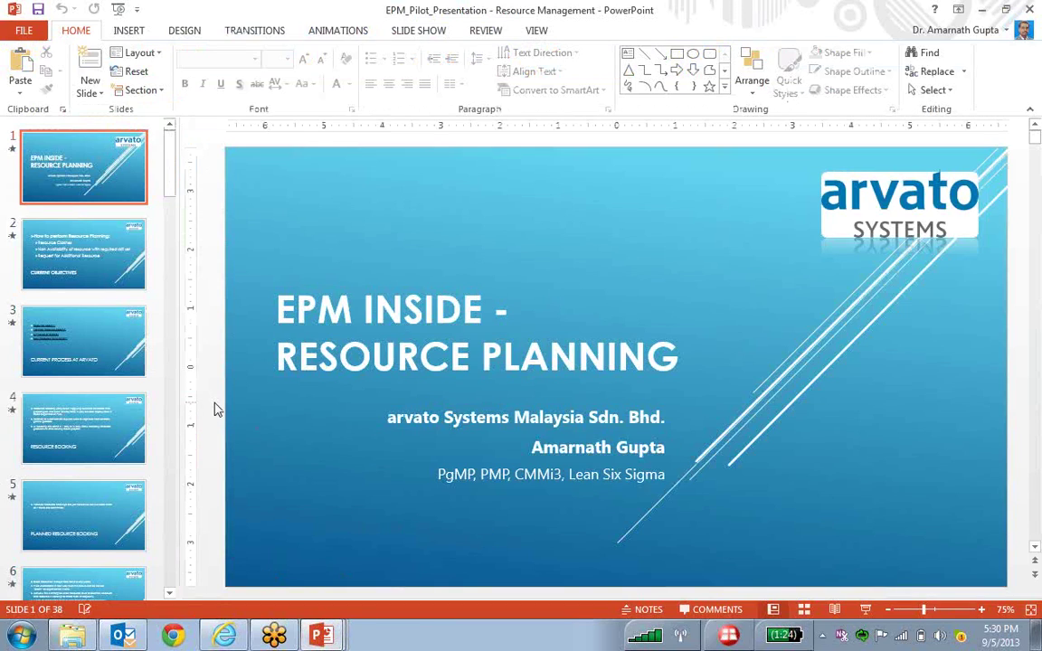
{"action": "scroll", "coordinate": [215, 410], "scroll_direction": "down", "scroll_amount": 1}
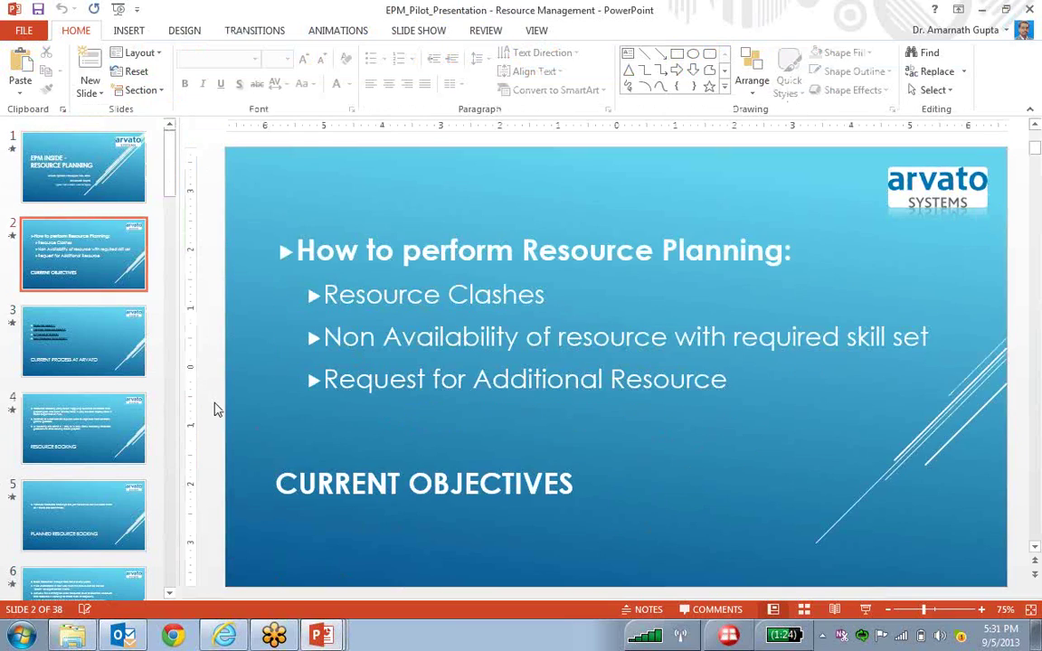
{"action": "scroll", "coordinate": [214, 410], "scroll_direction": "up", "scroll_amount": 1}
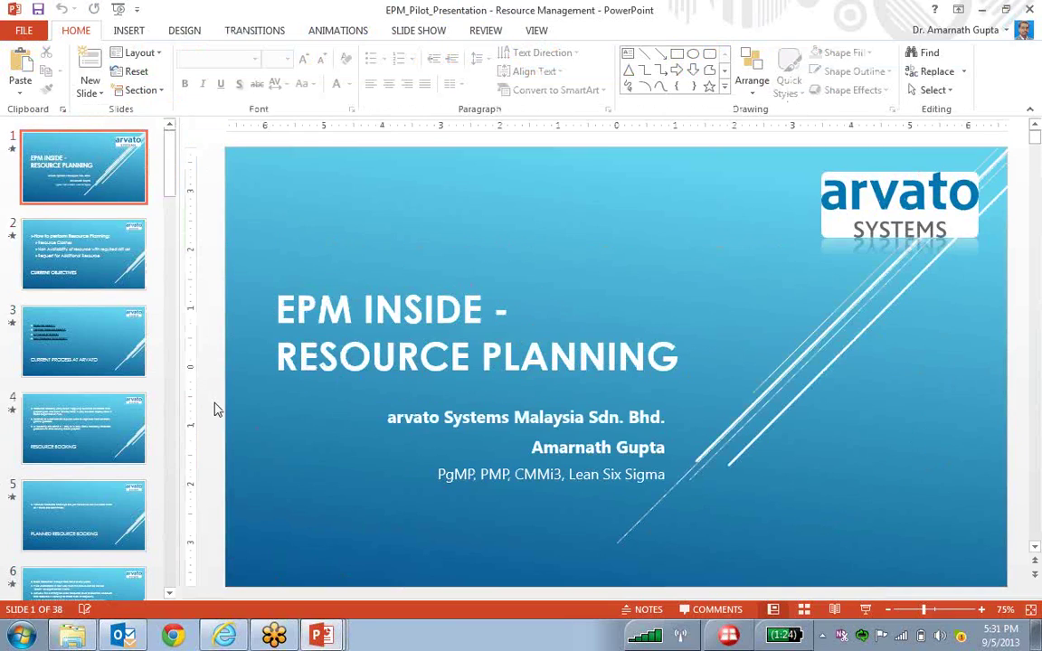
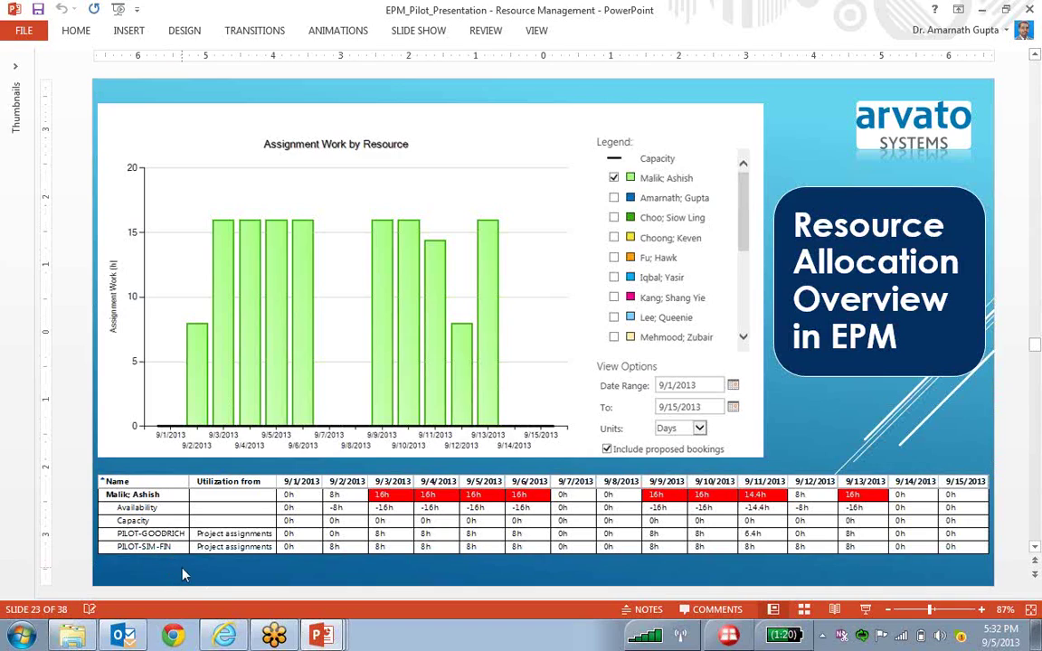
- Return to Project Web App in Internet Explorer and open the Resource Center from its home page
{"action": "mouse_move", "coordinate": [228, 640]}
{"action": "key", "text": "alt+Tab"}
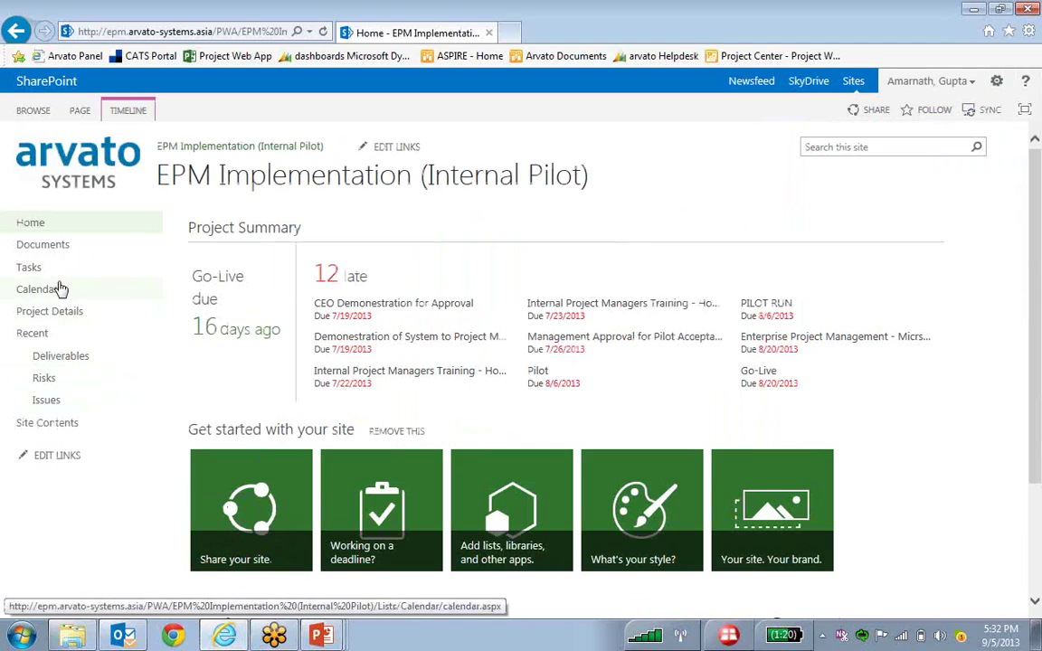
{"action": "left_click", "coordinate": [227, 58]}
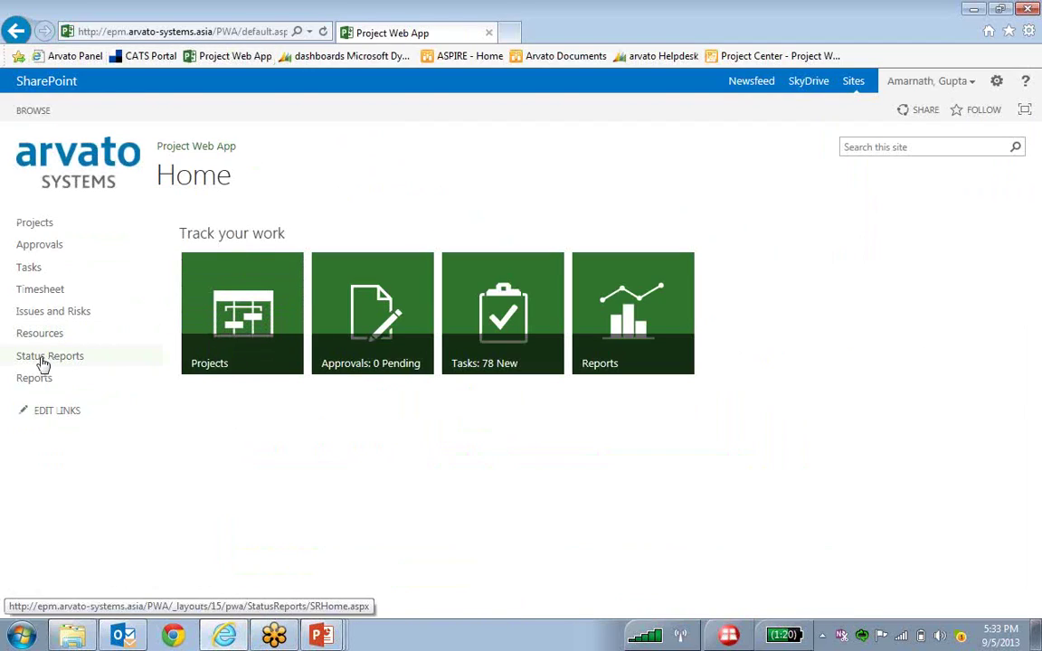
{"action": "left_click", "coordinate": [41, 337]}
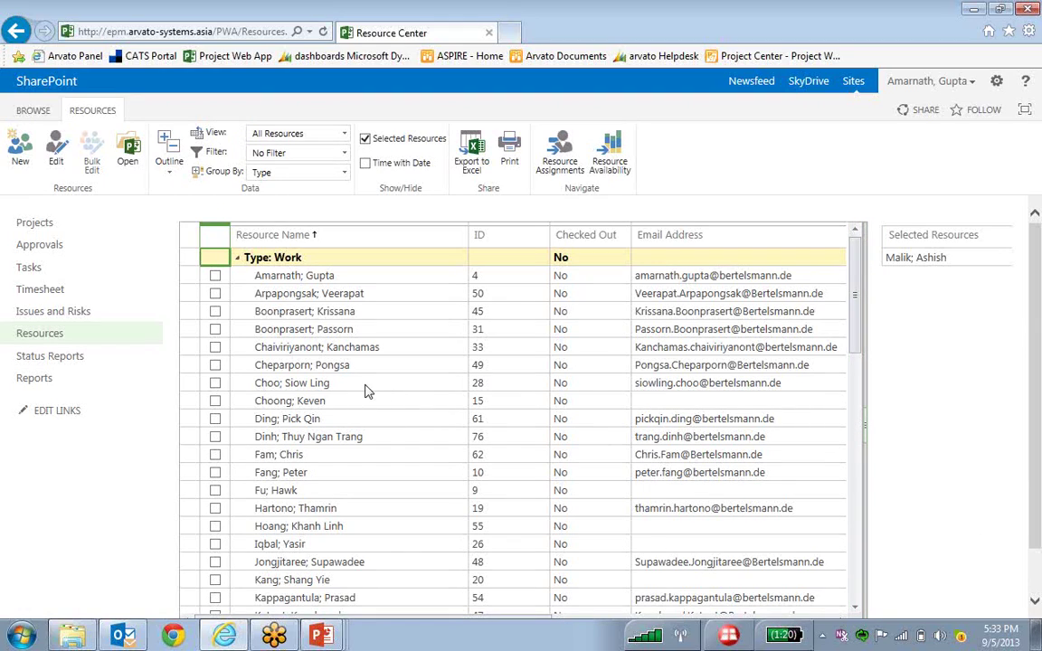
{"action": "left_click", "coordinate": [222, 238]}
{"action": "left_click", "coordinate": [171, 298]}
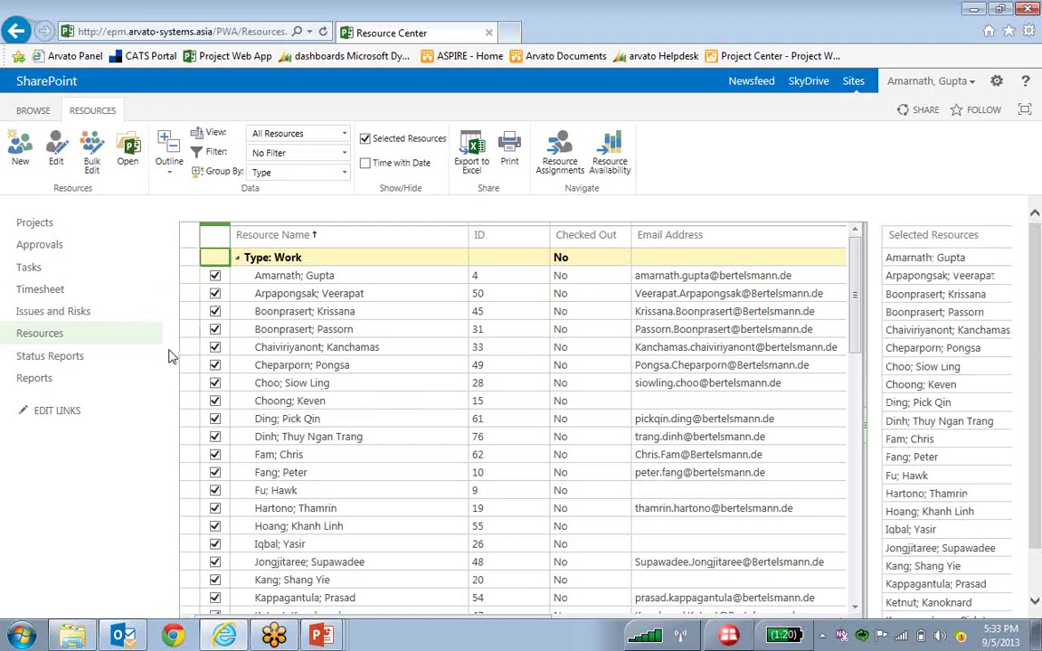
{"action": "left_click", "coordinate": [40, 334]}
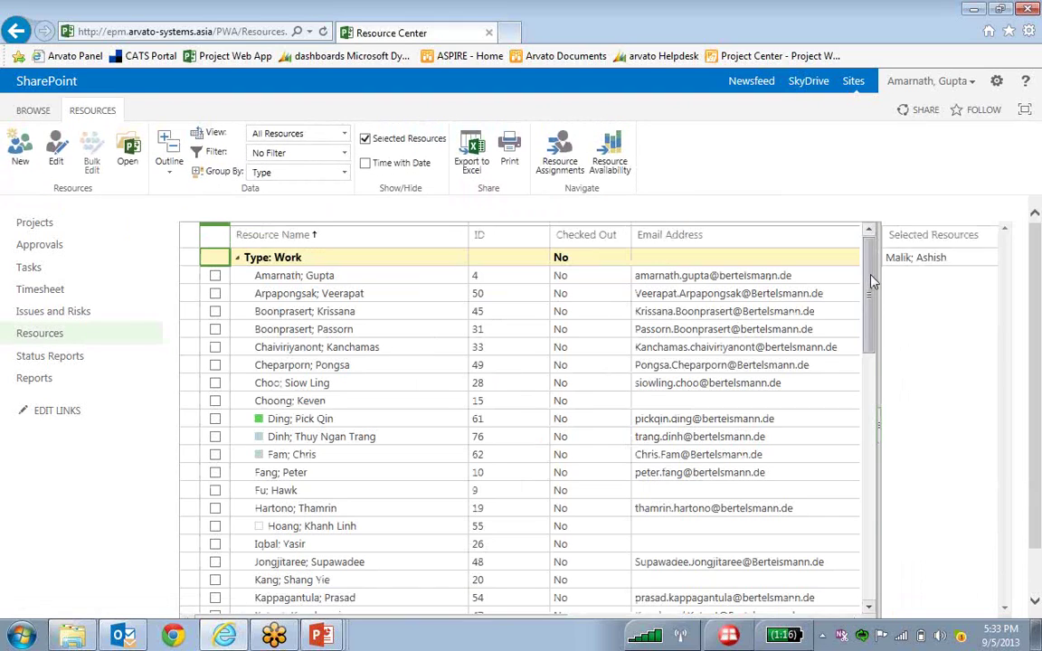
- Browse the Resource Center list, select all resources and open their resource assignments
{"action": "left_click_drag", "start_coordinate": [872, 279], "coordinate": [874, 426]}
{"action": "scroll", "coordinate": [826, 425], "scroll_direction": "down", "scroll_amount": 15}
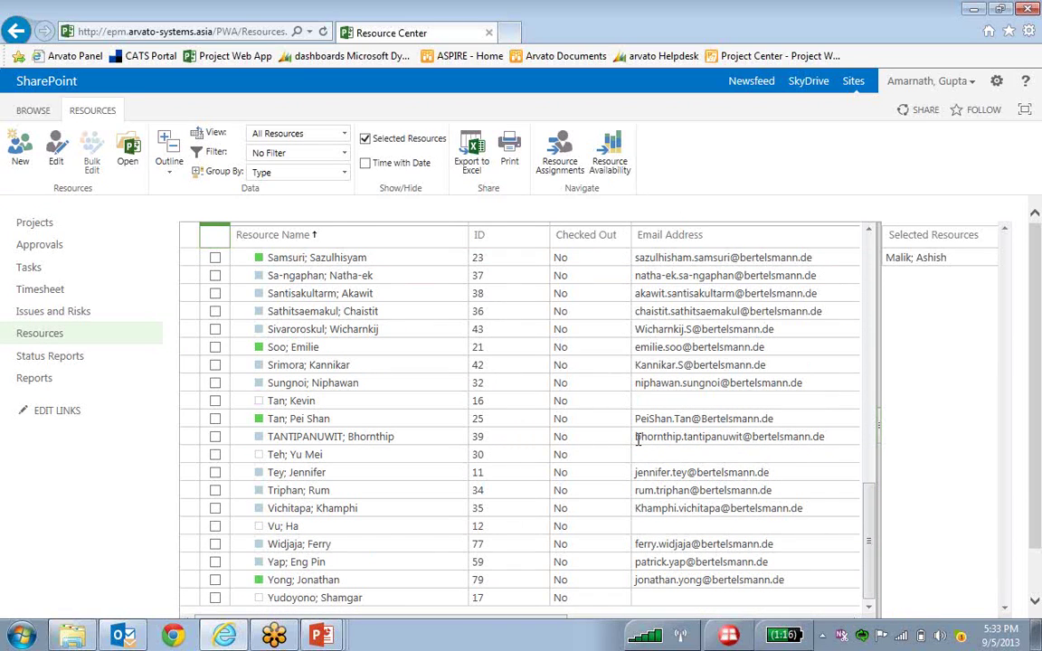
{"action": "scroll", "coordinate": [624, 439], "scroll_direction": "up", "scroll_amount": 15}
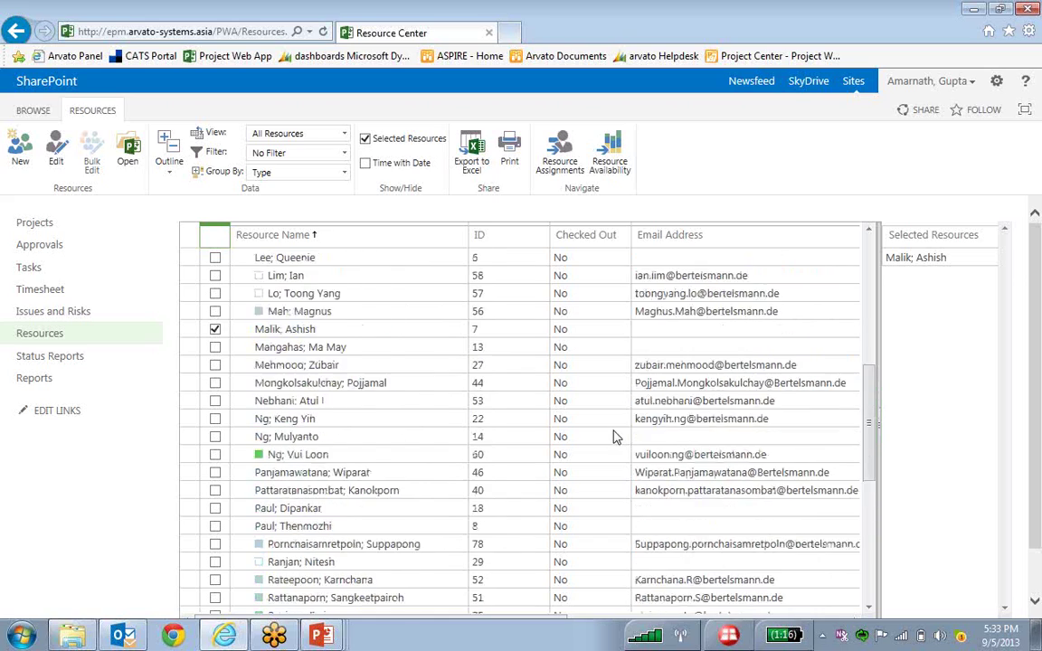
{"action": "left_click", "coordinate": [208, 233]}
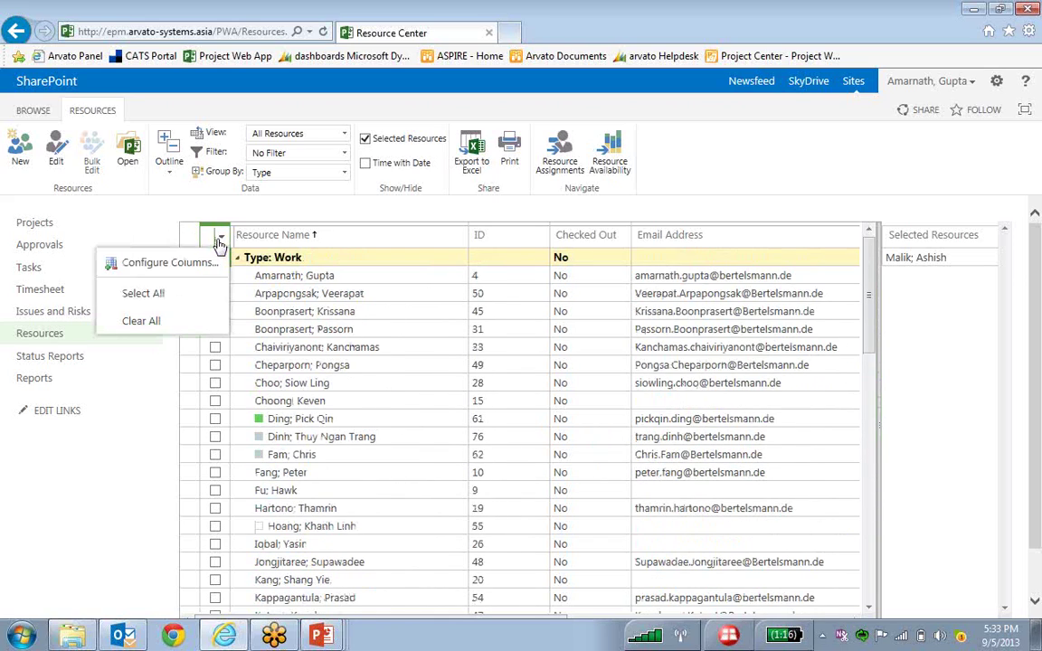
{"action": "left_click", "coordinate": [143, 292]}
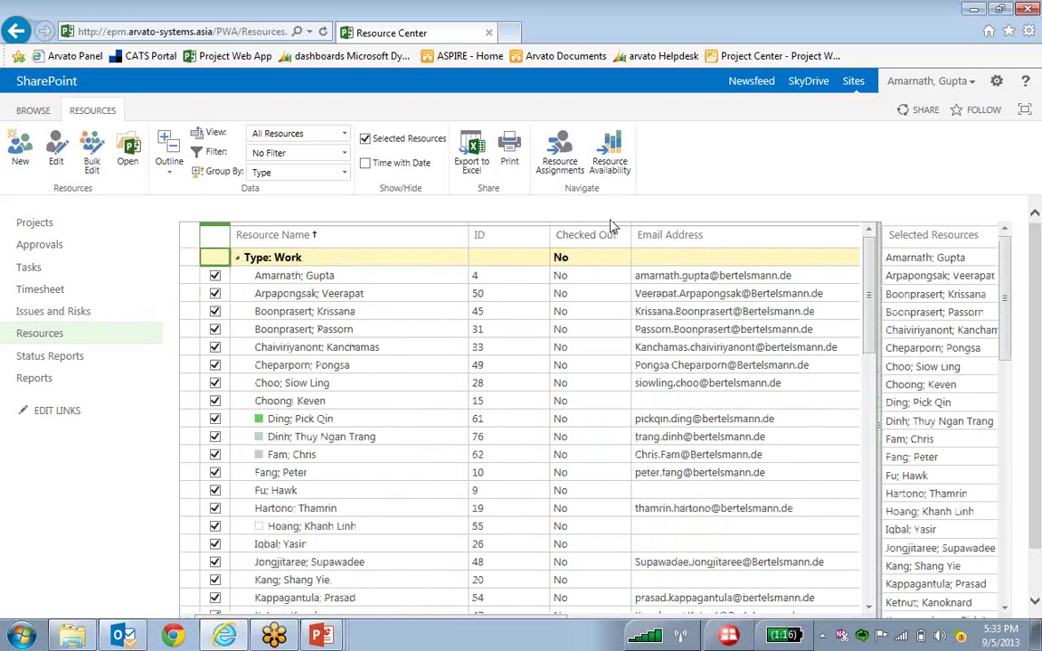
{"action": "left_click", "coordinate": [561, 147]}
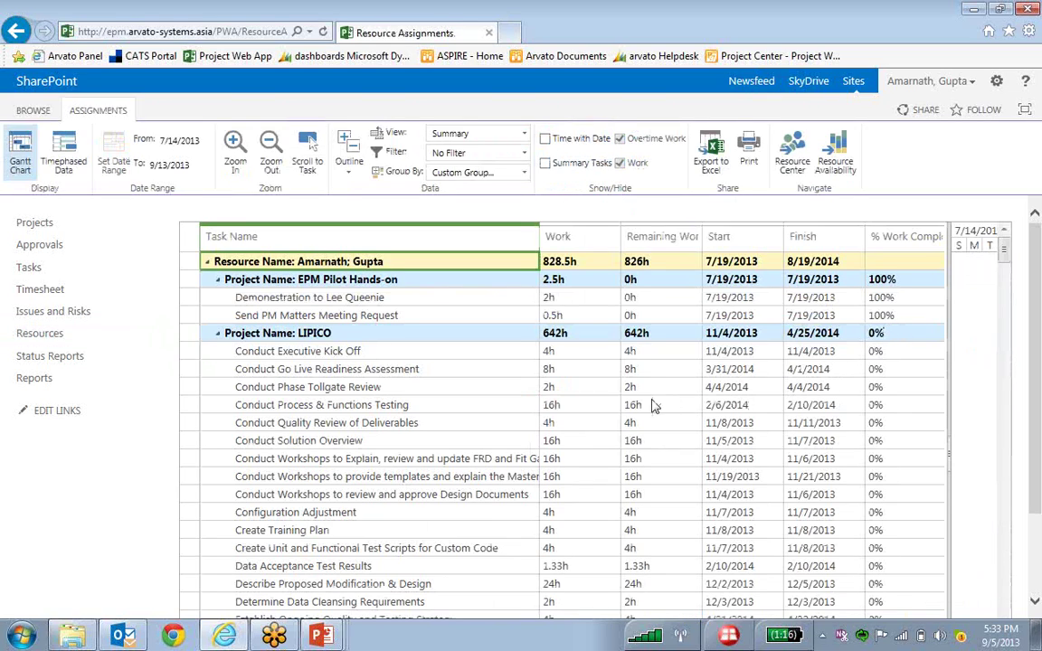
- Collapse and re-expand the first resource's assignments, then return to the Resource Center and reopen the assignments for all resources
{"action": "left_click", "coordinate": [208, 264]}
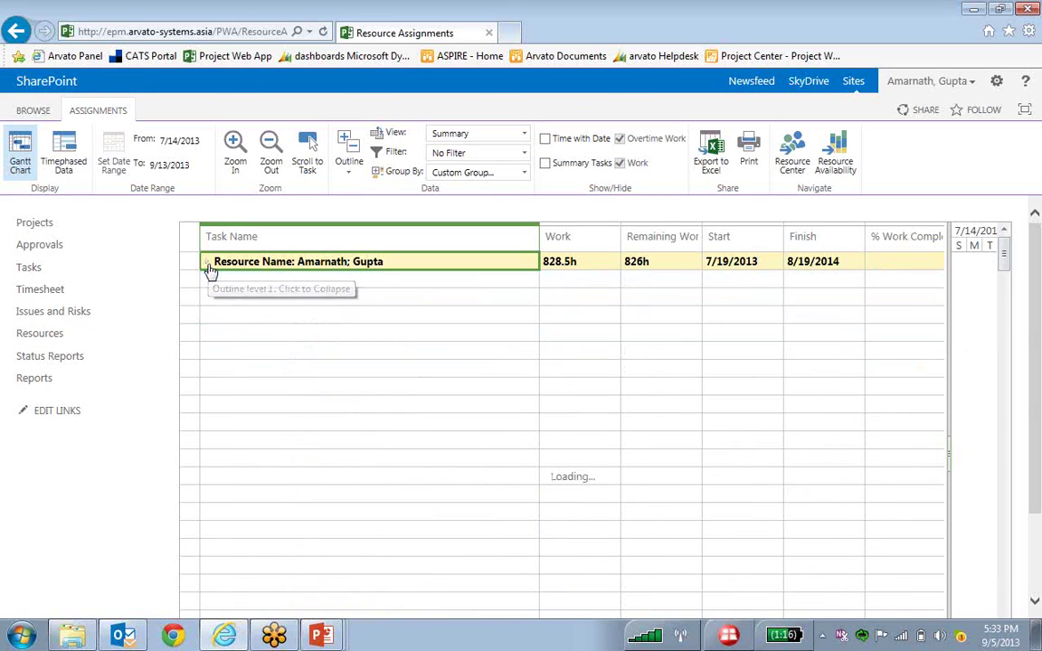
{"action": "left_click", "coordinate": [208, 264]}
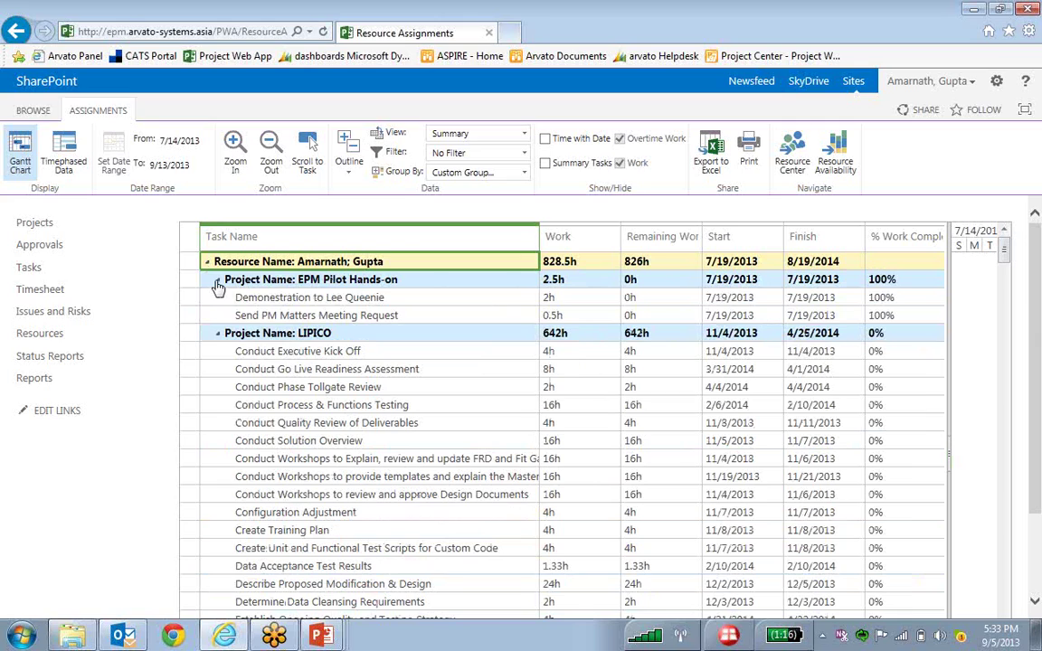
{"action": "left_click", "coordinate": [14, 32]}
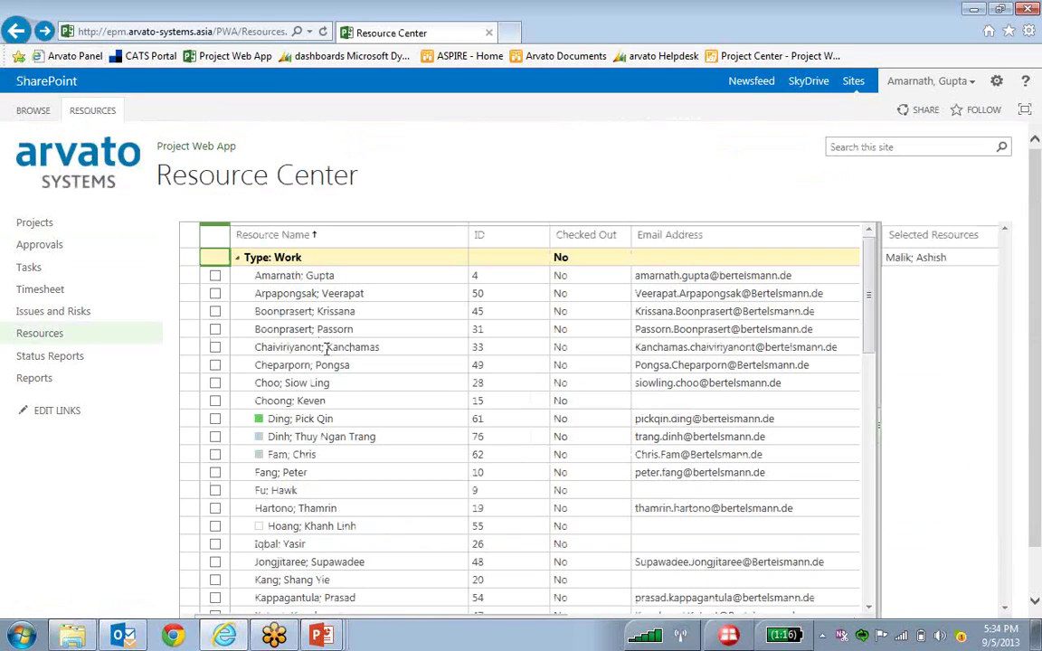
{"action": "left_click", "coordinate": [213, 233]}
{"action": "left_click", "coordinate": [151, 296]}
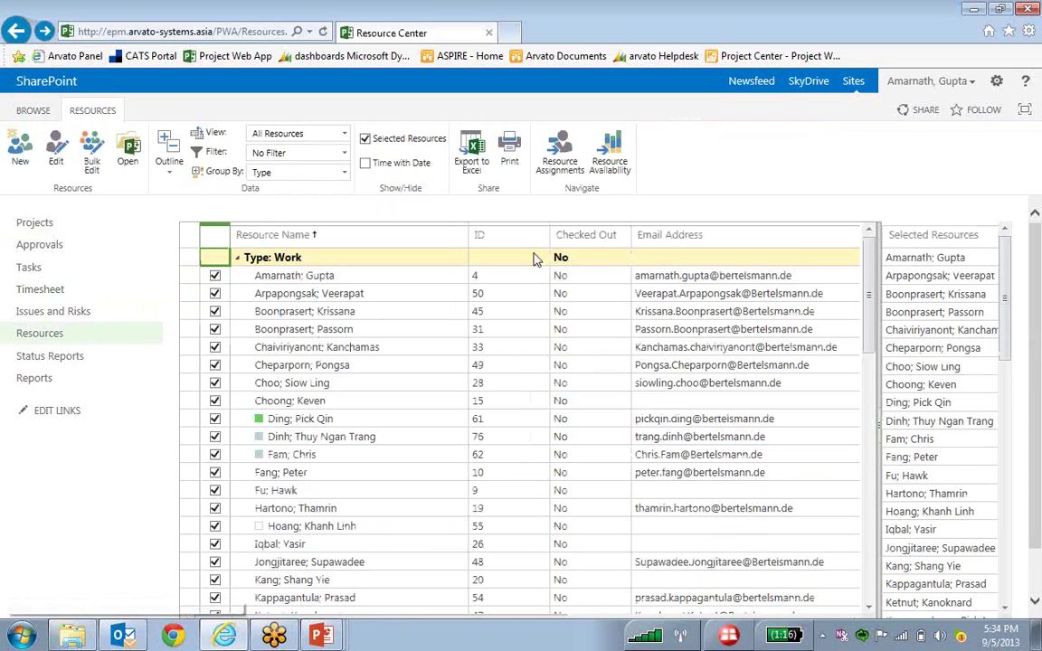
{"action": "left_click", "coordinate": [560, 159]}
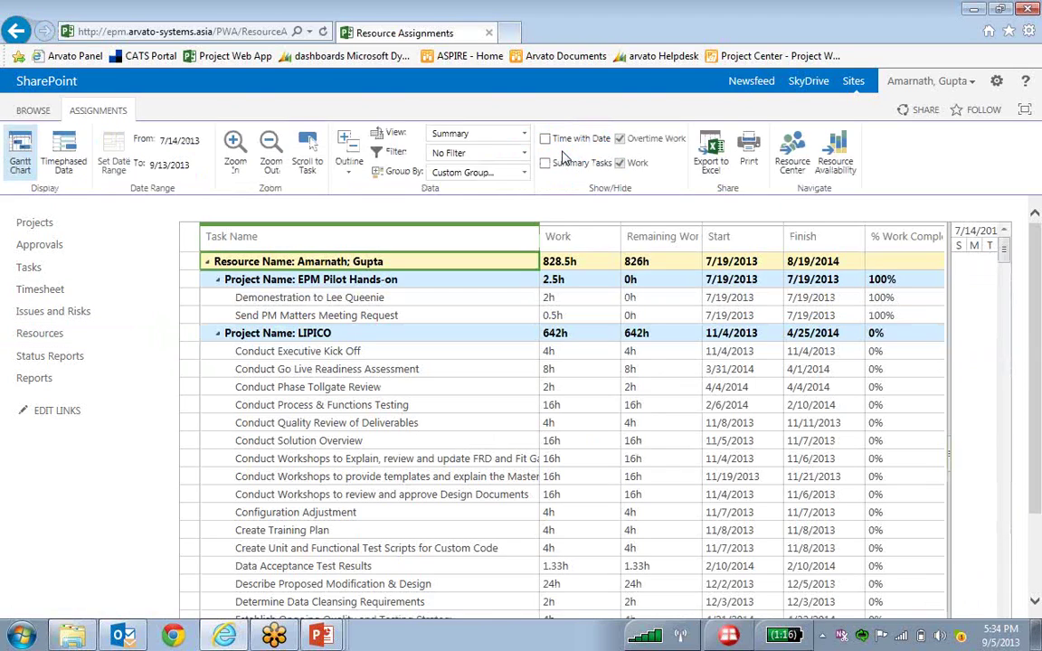
- Check the first resource's assigned tasks and collapse the groups of the first three resources in the assignments list
{"action": "left_click", "coordinate": [207, 262]}
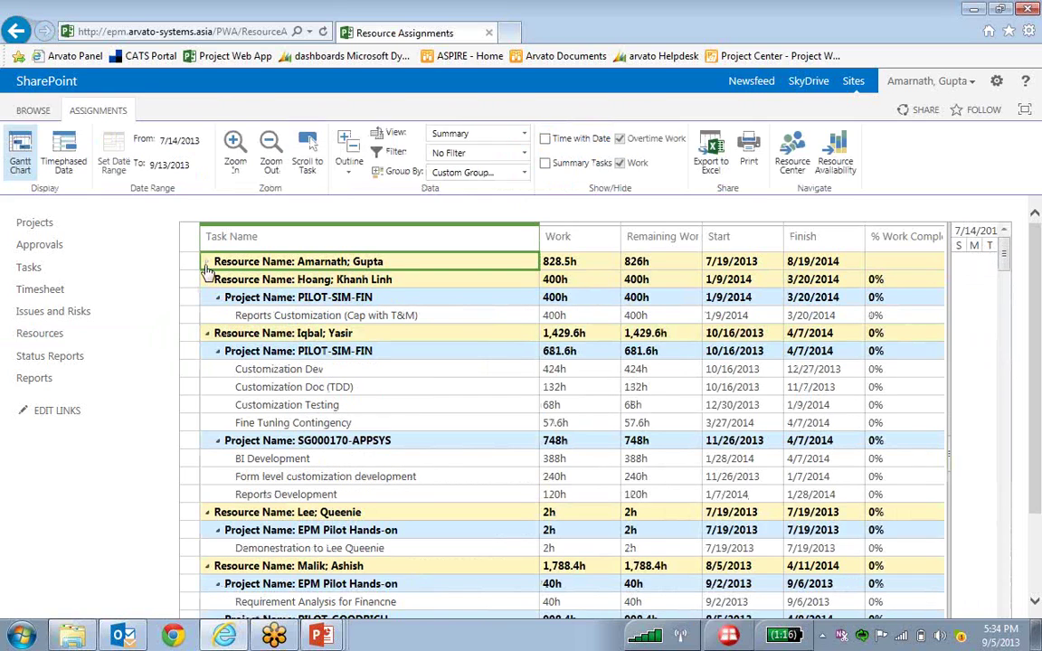
{"action": "left_click", "coordinate": [207, 263]}
{"action": "scroll", "coordinate": [304, 361], "scroll_direction": "down", "scroll_amount": 1}
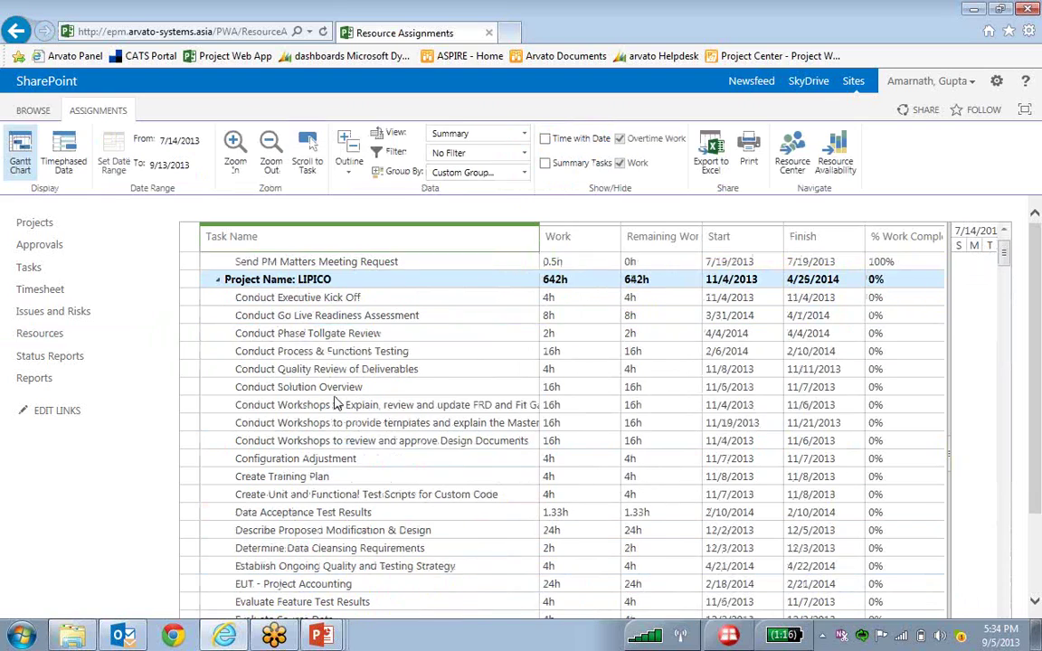
{"action": "scroll", "coordinate": [299, 362], "scroll_direction": "up", "scroll_amount": 1}
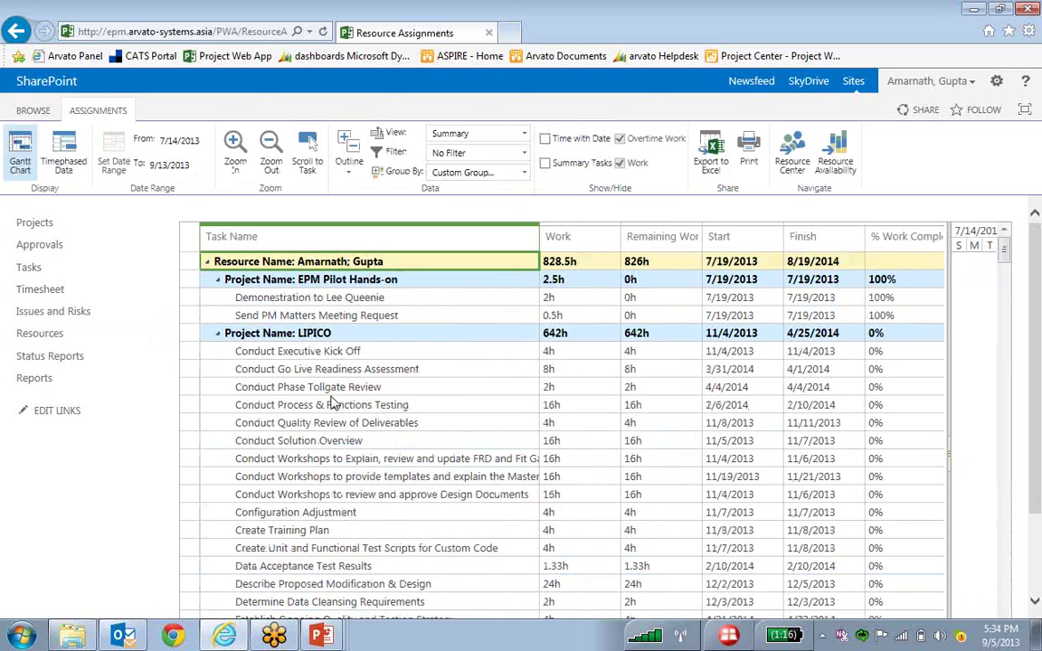
{"action": "left_click", "coordinate": [207, 263]}
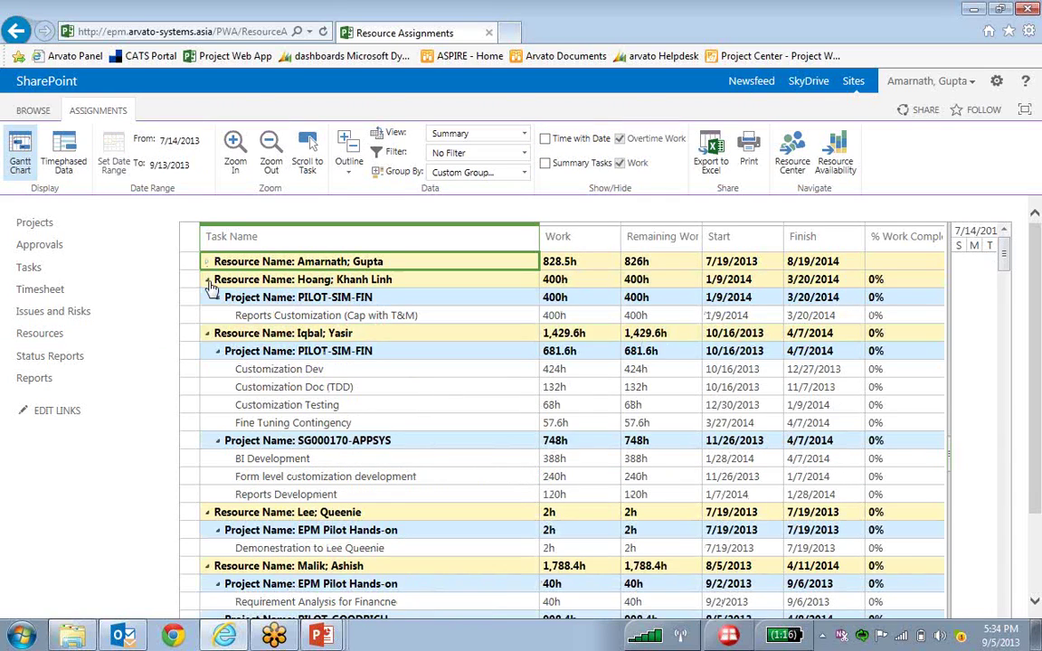
{"action": "left_click", "coordinate": [207, 280]}
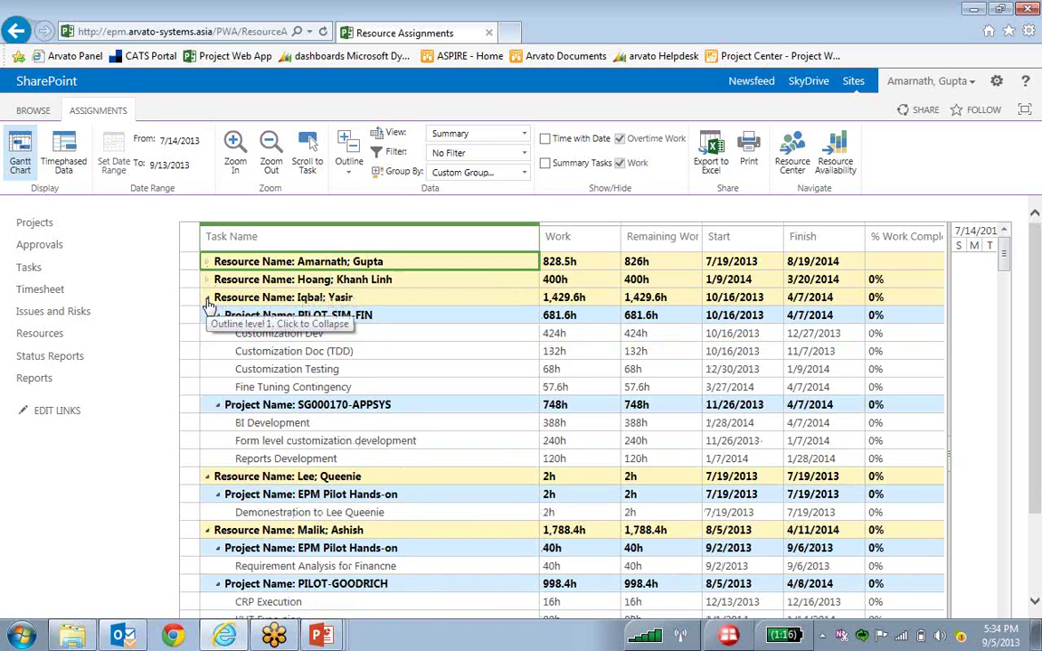
{"action": "left_click", "coordinate": [207, 298]}
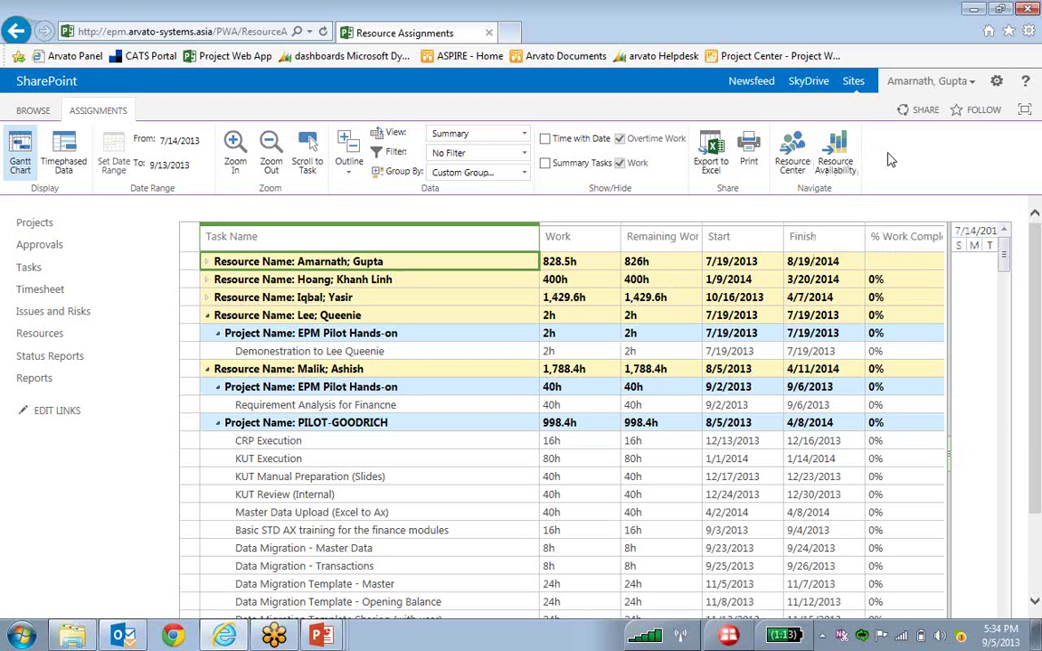
- Open Resource Availability for the selected resources and view the Assignment Work by Resource chart and its details table
{"action": "left_click", "coordinate": [837, 159]}
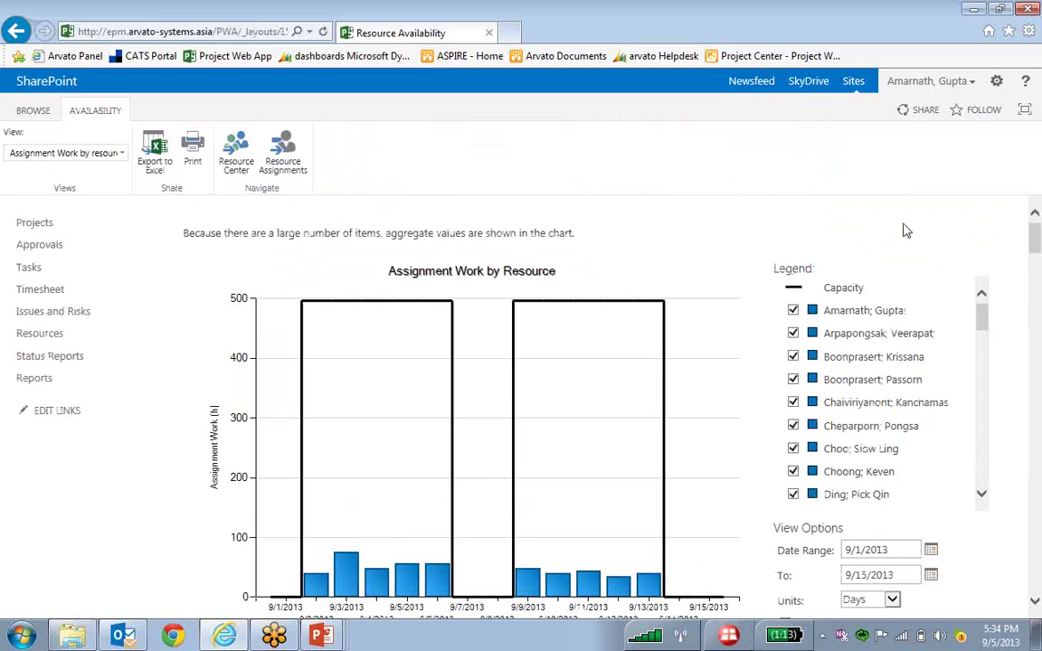
{"action": "scroll", "coordinate": [886, 253], "scroll_direction": "down", "scroll_amount": 1}
{"action": "scroll", "coordinate": [886, 253], "scroll_direction": "down", "scroll_amount": 2}
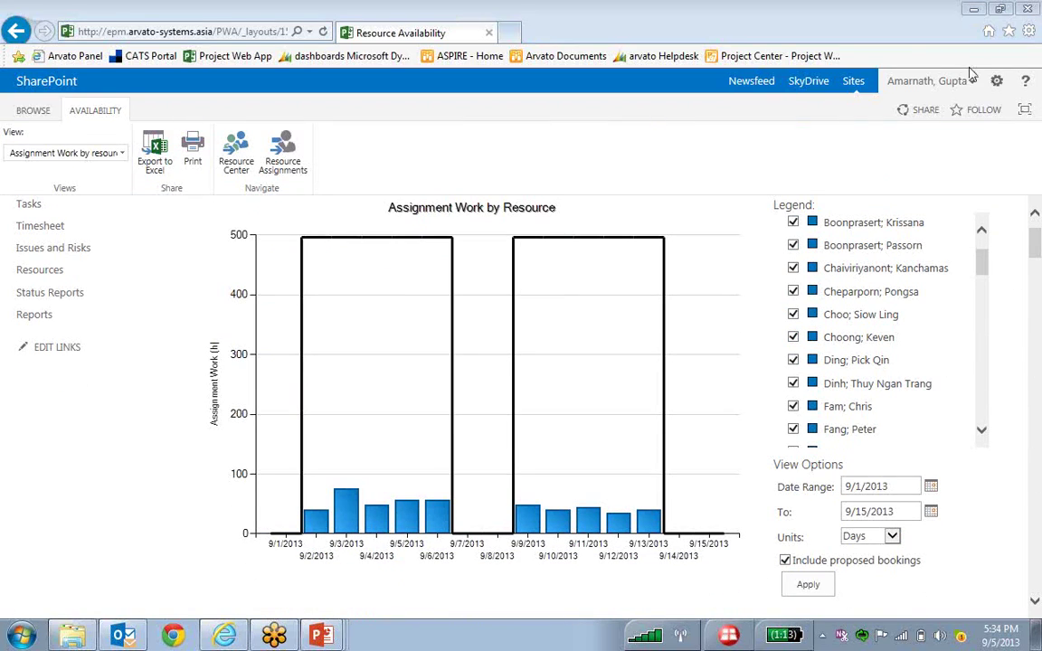
{"action": "left_click_drag", "start_coordinate": [1037, 249], "coordinate": [1037, 283]}
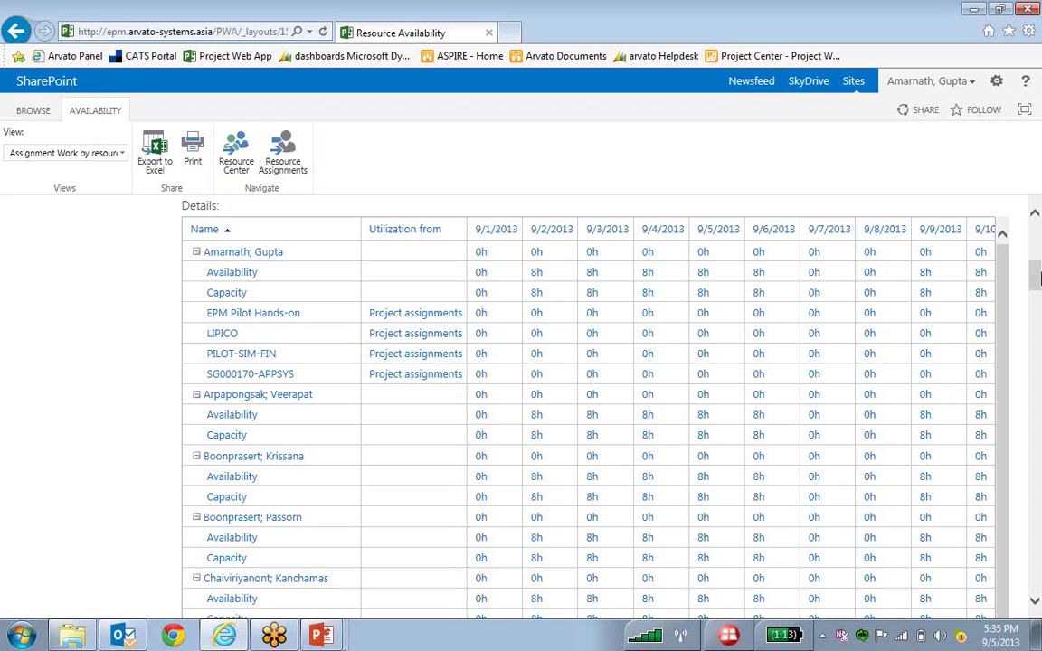
{"action": "left_click_drag", "start_coordinate": [1037, 281], "coordinate": [932, 217]}
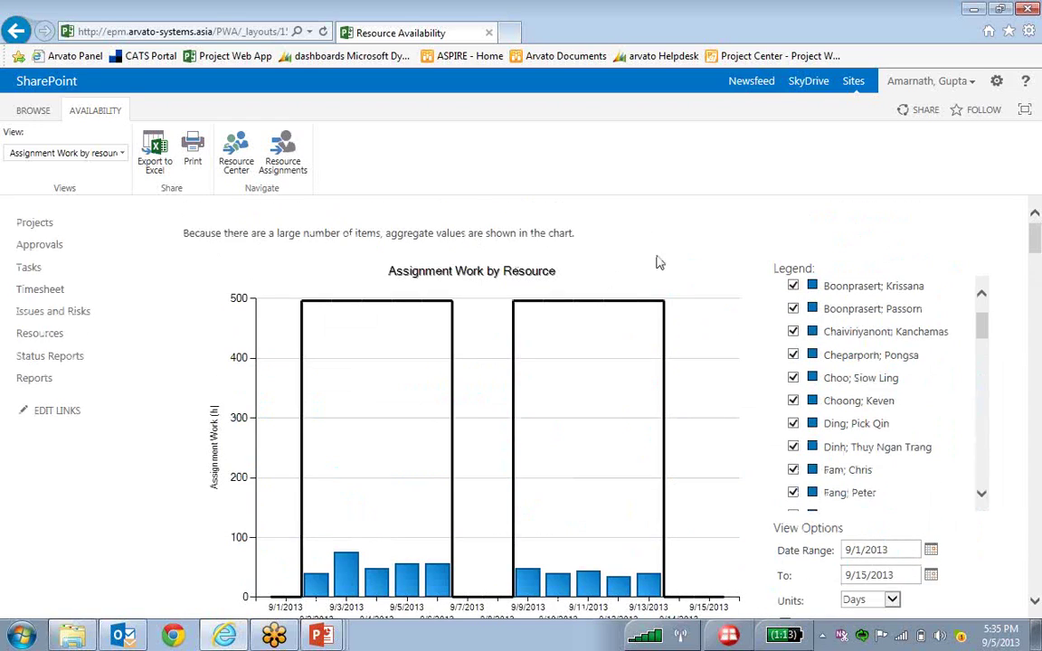
- Examine the daily availability, capacity and project assignments of individual resources in the details table, highlighting the first resource's project rows
{"action": "scroll", "coordinate": [1039, 261], "scroll_direction": "down", "scroll_amount": 3}
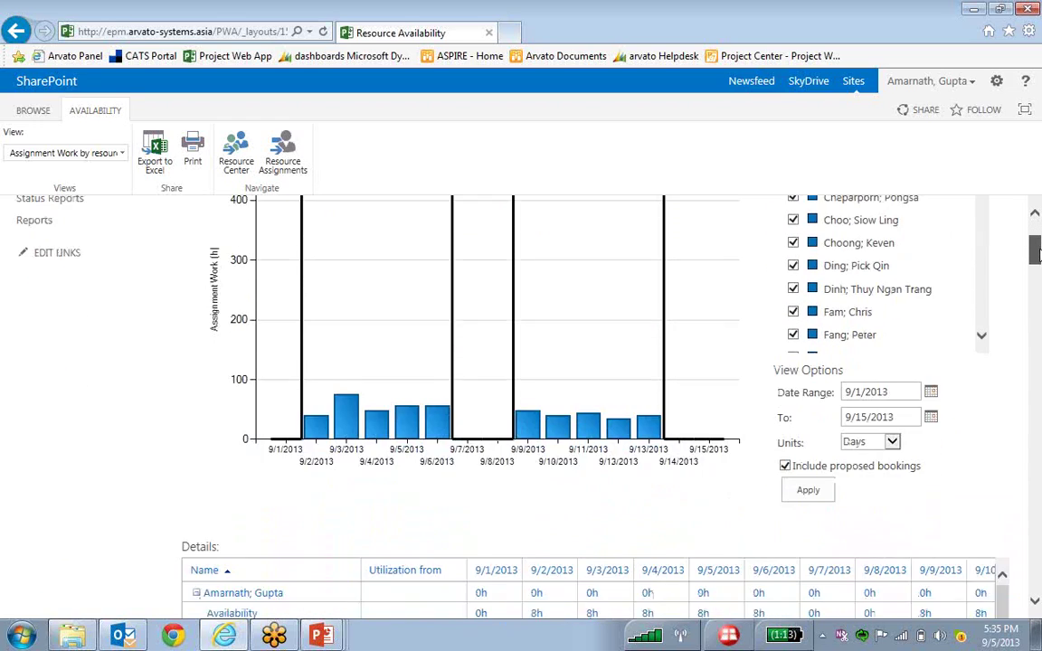
{"action": "scroll", "coordinate": [1039, 261], "scroll_direction": "down", "scroll_amount": 2}
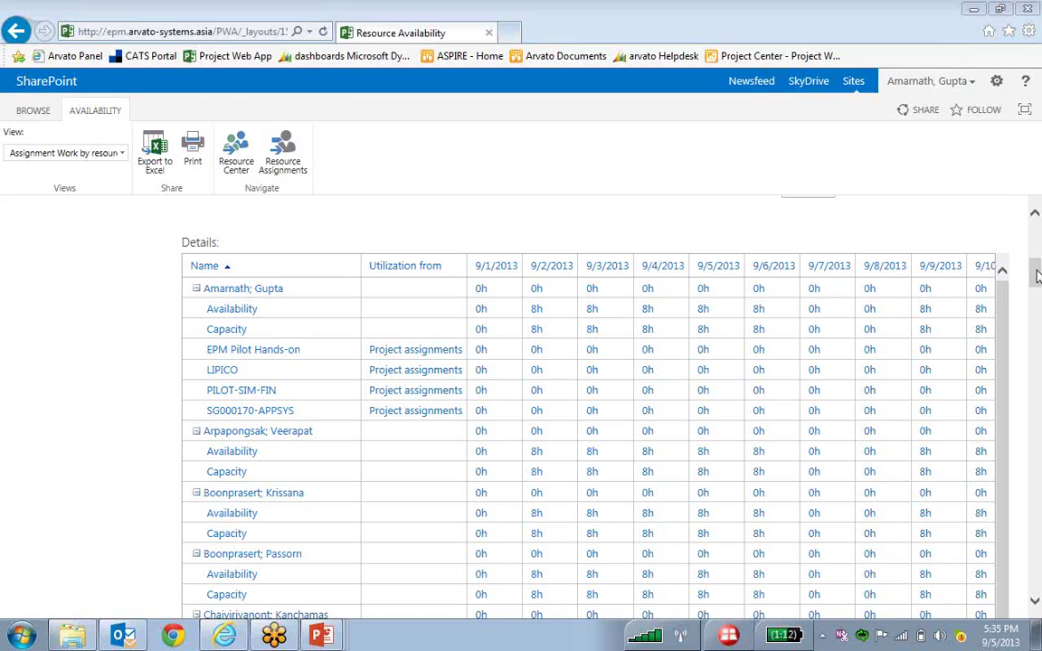
{"action": "left_click_drag", "start_coordinate": [1036, 276], "coordinate": [1036, 279]}
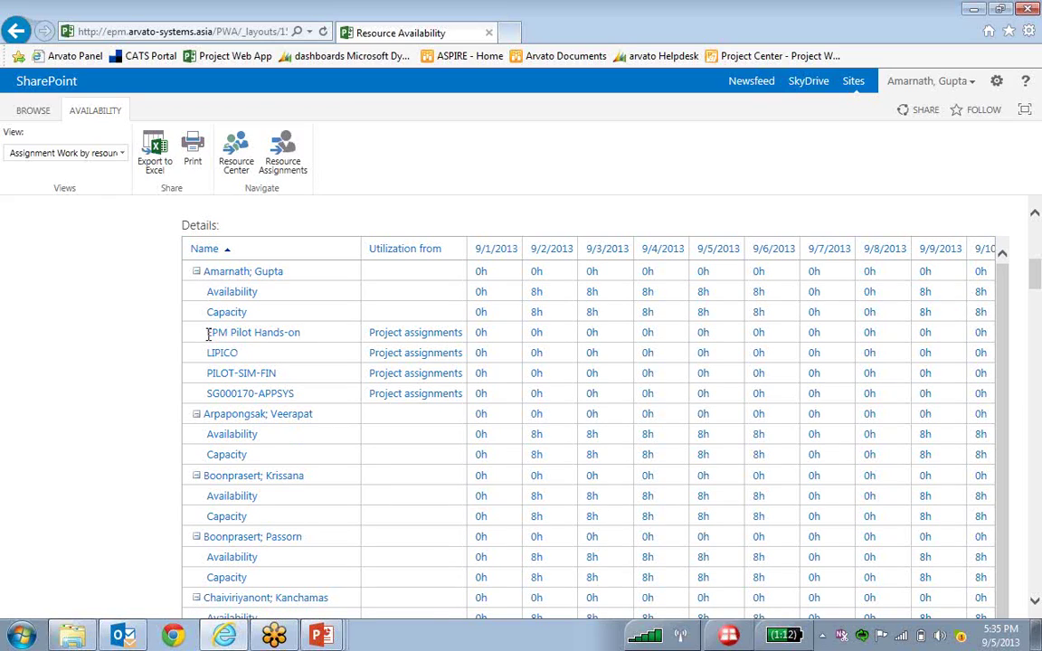
{"action": "left_click_drag", "start_coordinate": [207, 334], "coordinate": [339, 403]}
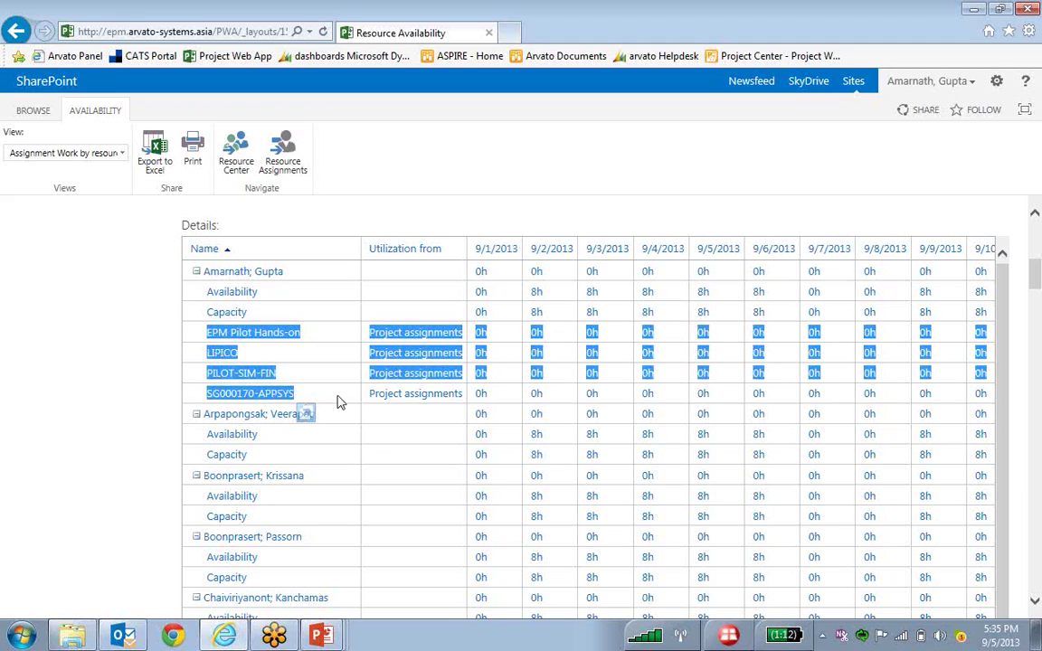
{"action": "left_click", "coordinate": [384, 415]}
{"action": "left_click_drag", "start_coordinate": [1035, 271], "coordinate": [1036, 351]}
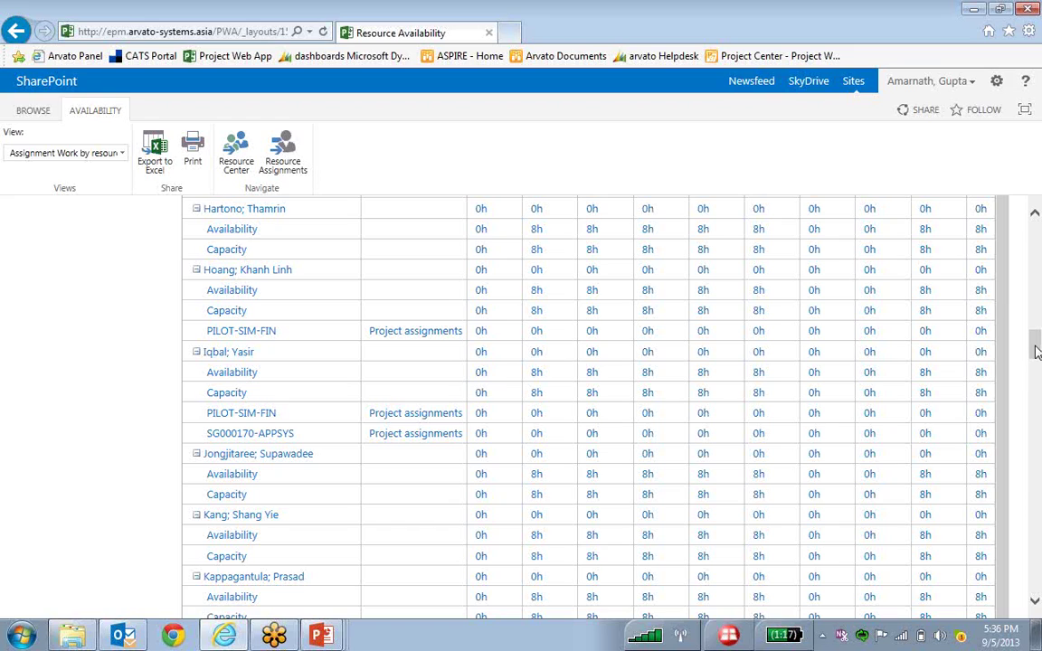
{"action": "left_click_drag", "start_coordinate": [1038, 351], "coordinate": [1032, 235]}
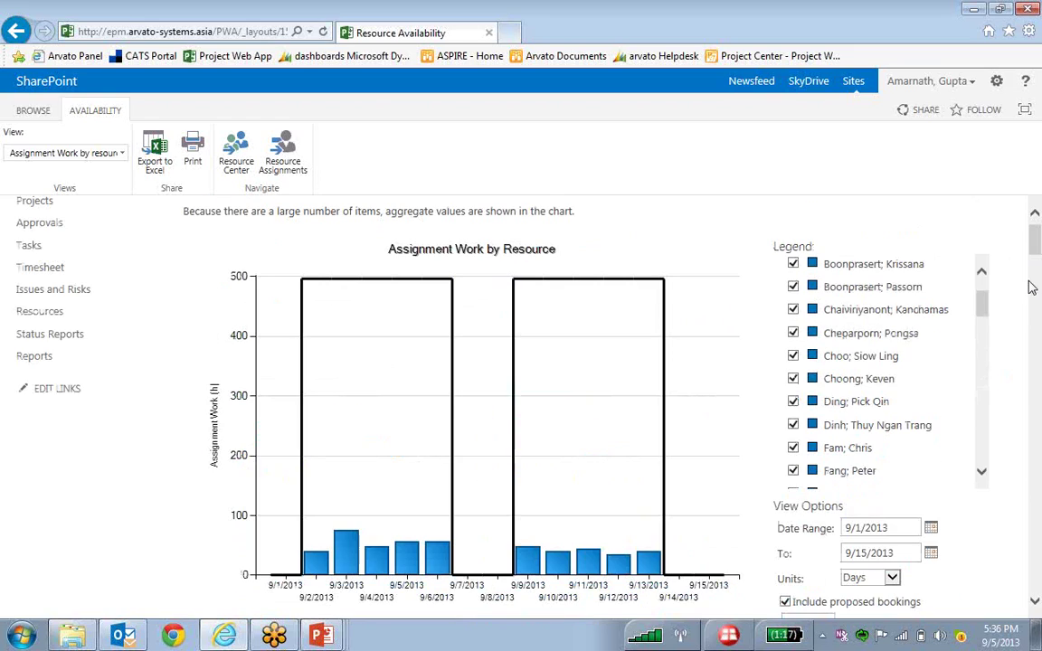
- Set the availability view's units to Weeks, apply the change and review the weekly details table, dismissing the Skype notification
{"action": "scroll", "coordinate": [1037, 242], "scroll_direction": "down", "scroll_amount": 3}
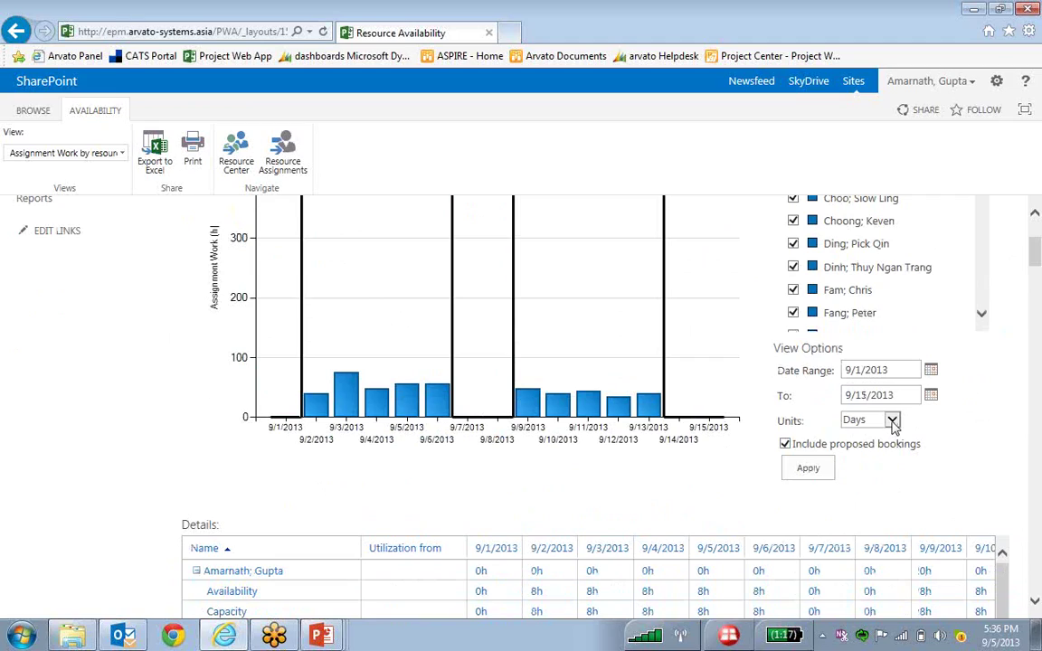
{"action": "left_click", "coordinate": [892, 422]}
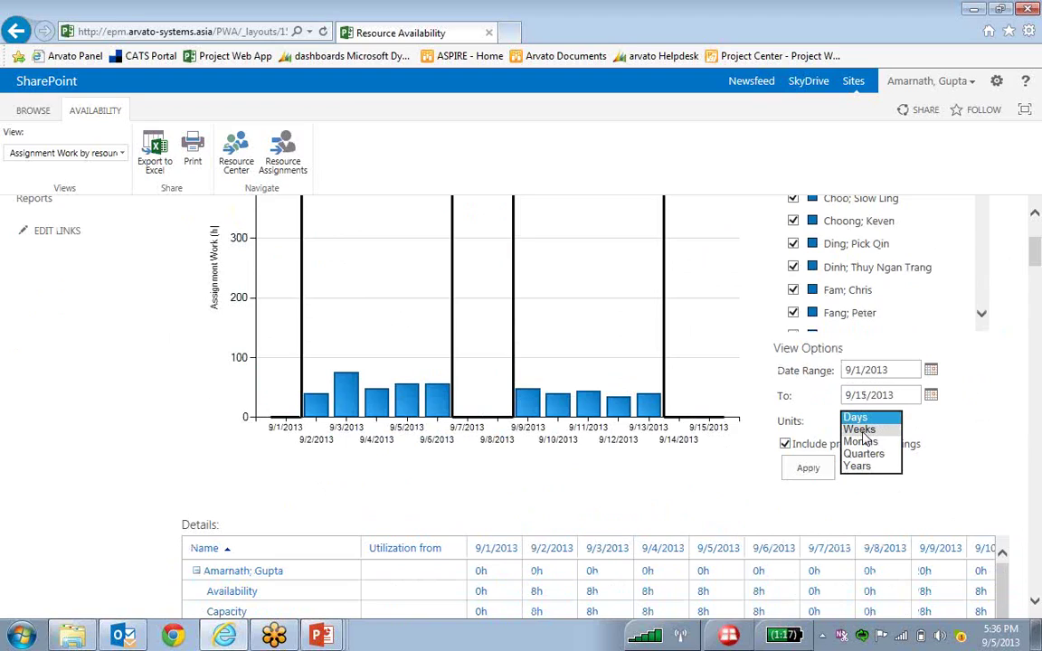
{"action": "left_click", "coordinate": [860, 430]}
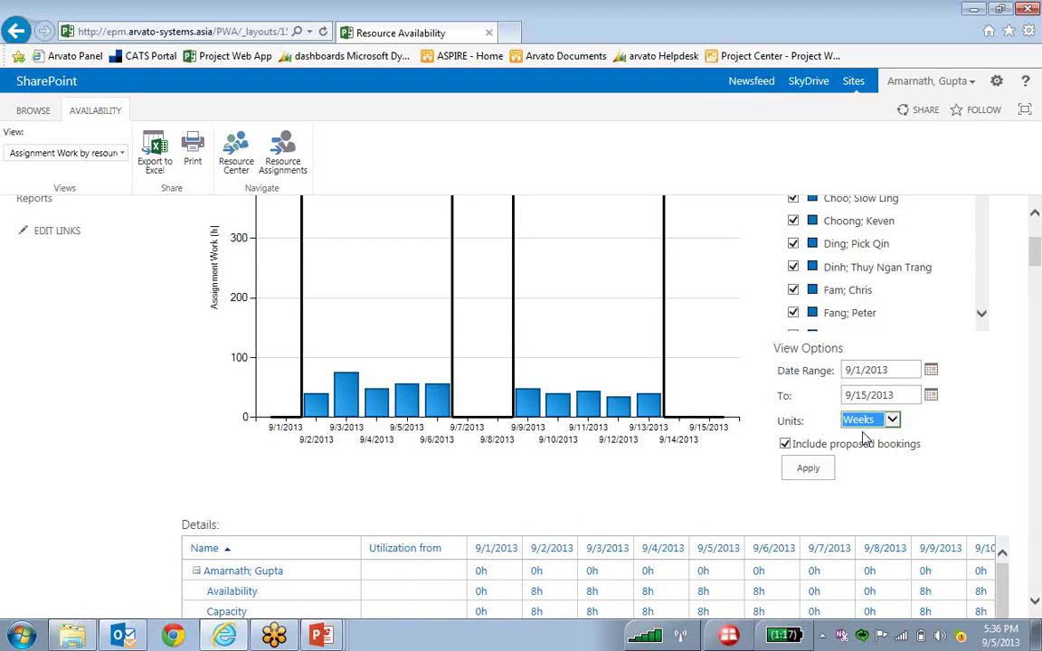
{"action": "left_click", "coordinate": [809, 469]}
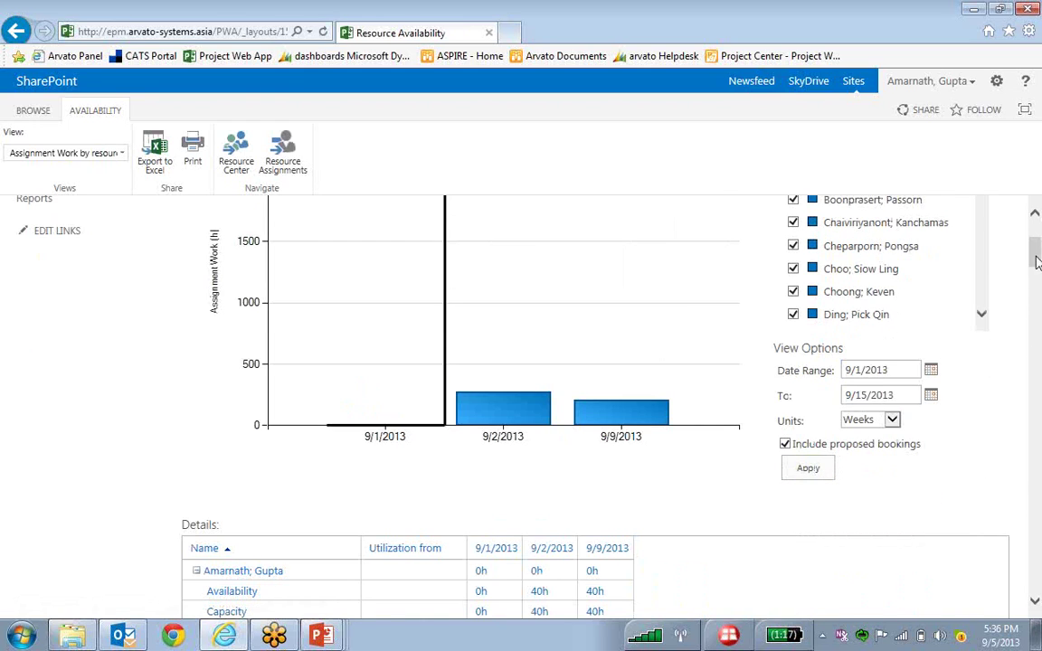
{"action": "left_click_drag", "start_coordinate": [1035, 242], "coordinate": [1037, 272]}
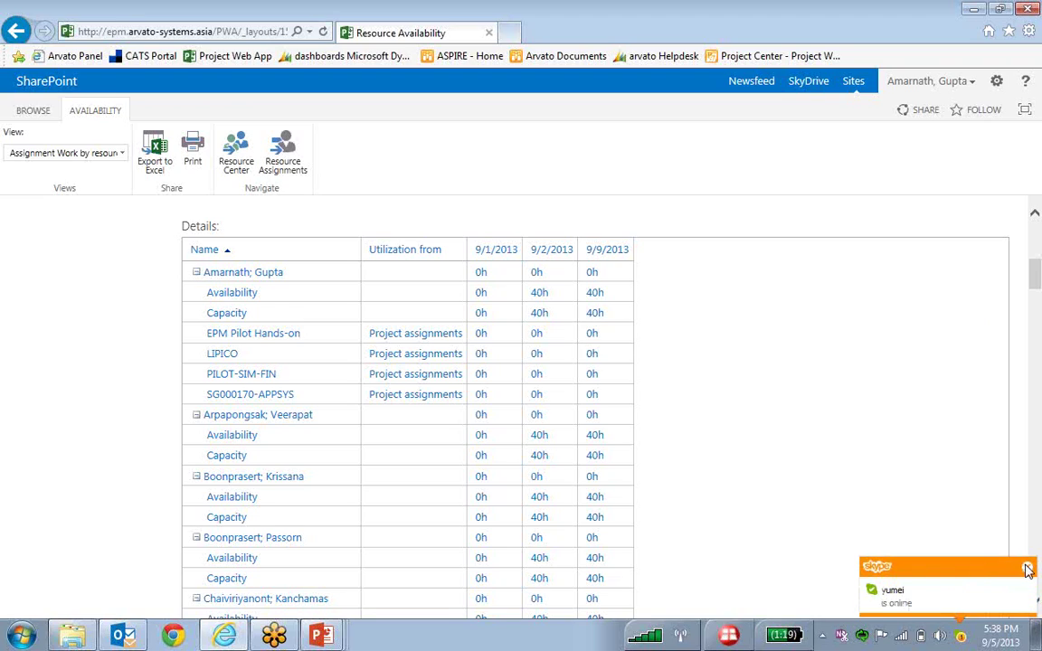
{"action": "left_click", "coordinate": [1027, 567]}
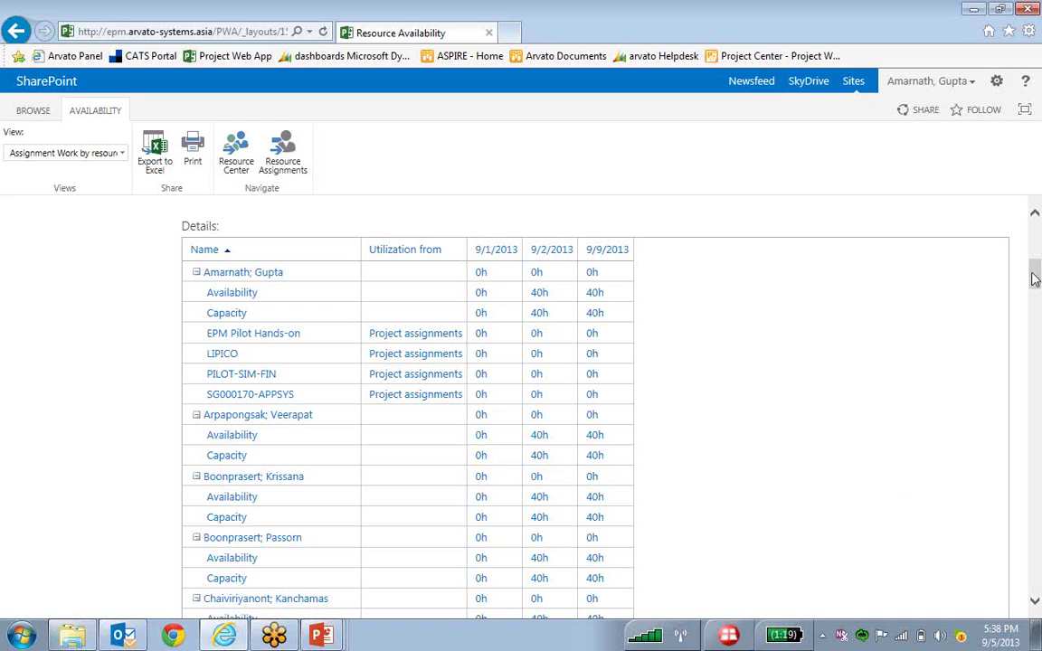
- Deselect the first nine resources in the legend of the Assignment Work by Resource chart
{"action": "left_click_drag", "start_coordinate": [1036, 280], "coordinate": [1037, 241]}
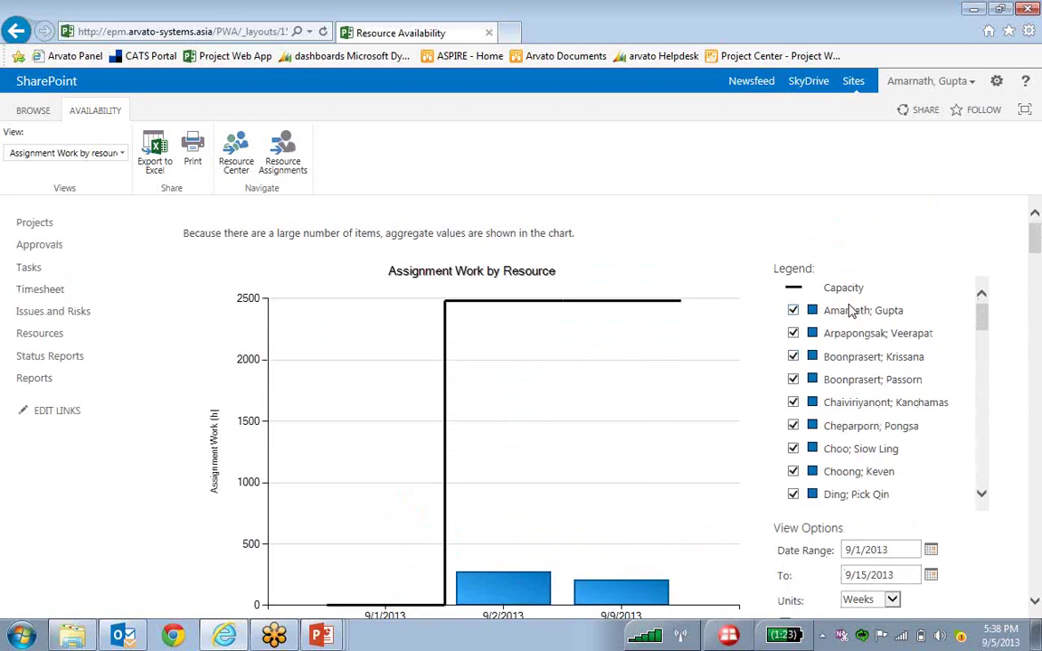
{"action": "left_click", "coordinate": [793, 310]}
{"action": "left_click", "coordinate": [793, 333]}
{"action": "left_click", "coordinate": [793, 356]}
{"action": "left_click", "coordinate": [793, 379]}
{"action": "left_click", "coordinate": [793, 426]}
{"action": "left_click", "coordinate": [793, 403]}
{"action": "left_click", "coordinate": [793, 449]}
{"action": "left_click", "coordinate": [793, 471]}
{"action": "left_click", "coordinate": [794, 494]}
- Deselect the next six resources further down the legend of the Assignment Work by Resource chart
{"action": "left_click_drag", "start_coordinate": [979, 319], "coordinate": [979, 341]}
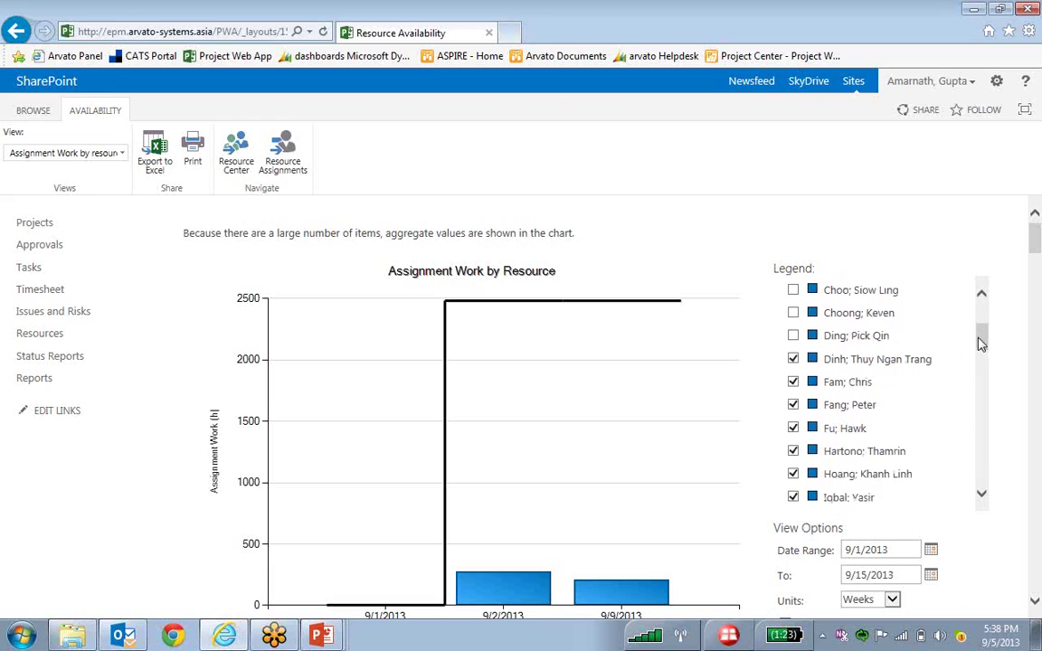
{"action": "left_click", "coordinate": [793, 359]}
{"action": "left_click", "coordinate": [793, 382]}
{"action": "left_click", "coordinate": [793, 404]}
{"action": "left_click", "coordinate": [793, 428]}
{"action": "left_click", "coordinate": [793, 451]}
{"action": "left_click", "coordinate": [793, 473]}
{"action": "left_click", "coordinate": [794, 497]}
- Continue down the legend, keeping the next resource selected and deselecting the five resources after it
{"action": "left_click_drag", "start_coordinate": [981, 339], "coordinate": [980, 356]}
{"action": "left_click", "coordinate": [793, 345]}
{"action": "left_click", "coordinate": [793, 368]}
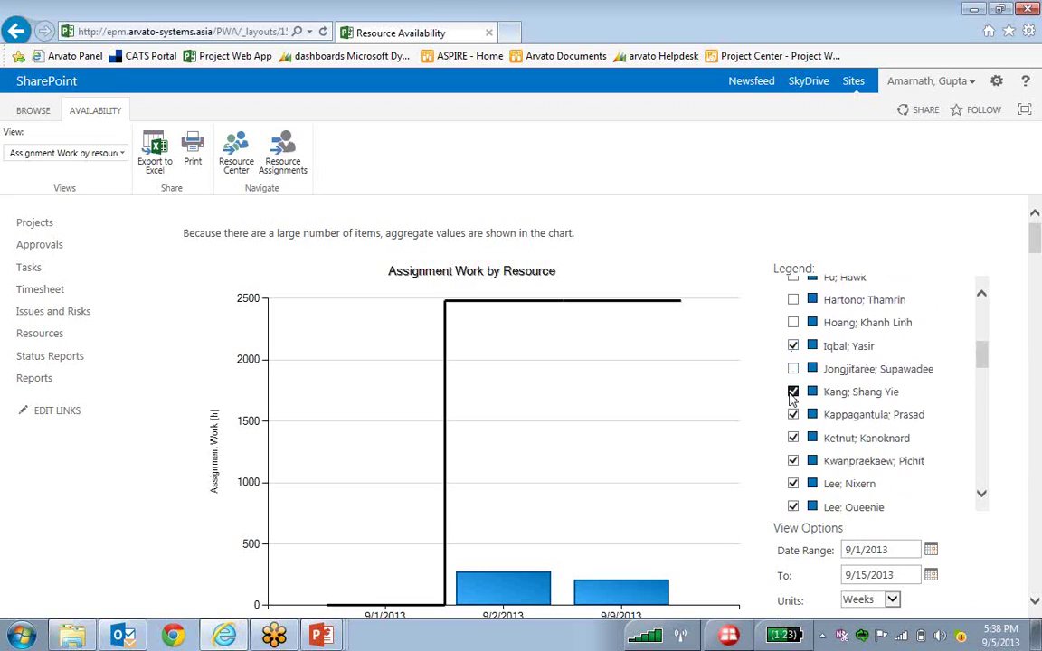
{"action": "left_click", "coordinate": [793, 391]}
{"action": "left_click", "coordinate": [793, 414]}
{"action": "left_click", "coordinate": [794, 438]}
- Deselect five more resources around the middle of the legend and apply the reduced selection to the availability view
{"action": "left_click_drag", "start_coordinate": [978, 355], "coordinate": [982, 386]}
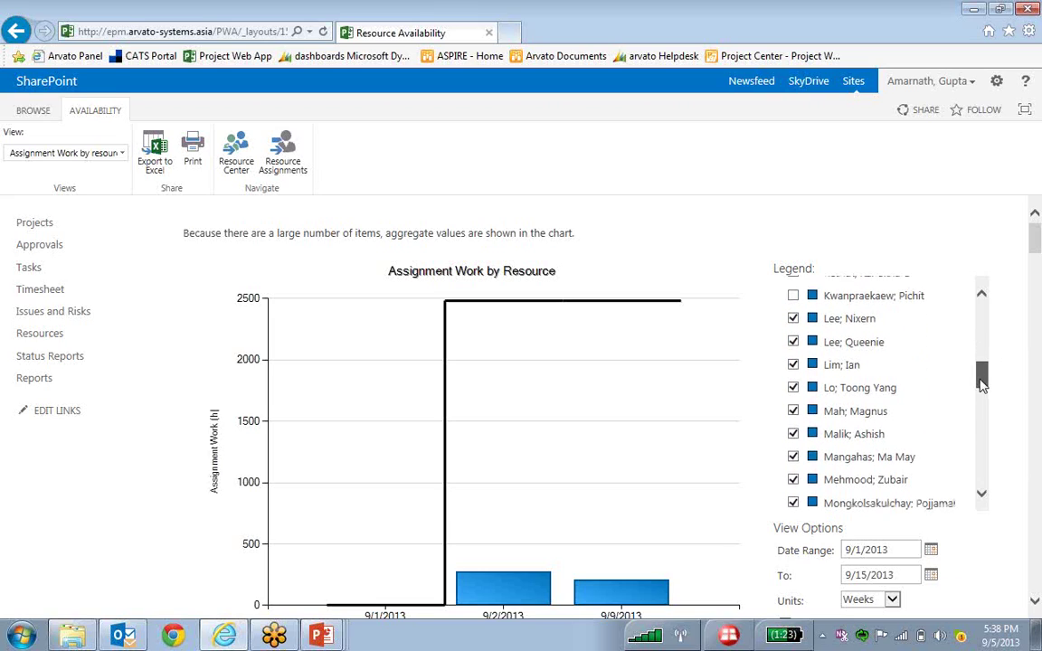
{"action": "left_click", "coordinate": [793, 412]}
{"action": "left_click", "coordinate": [793, 387]}
{"action": "left_click", "coordinate": [793, 364]}
{"action": "left_click", "coordinate": [793, 342]}
{"action": "left_click", "coordinate": [793, 318]}
{"action": "mouse_move", "coordinate": [984, 378]}
{"action": "left_mouse_down"}
{"action": "mouse_move", "coordinate": [982, 396]}
{"action": "mouse_move", "coordinate": [982, 387]}
{"action": "left_mouse_up"}
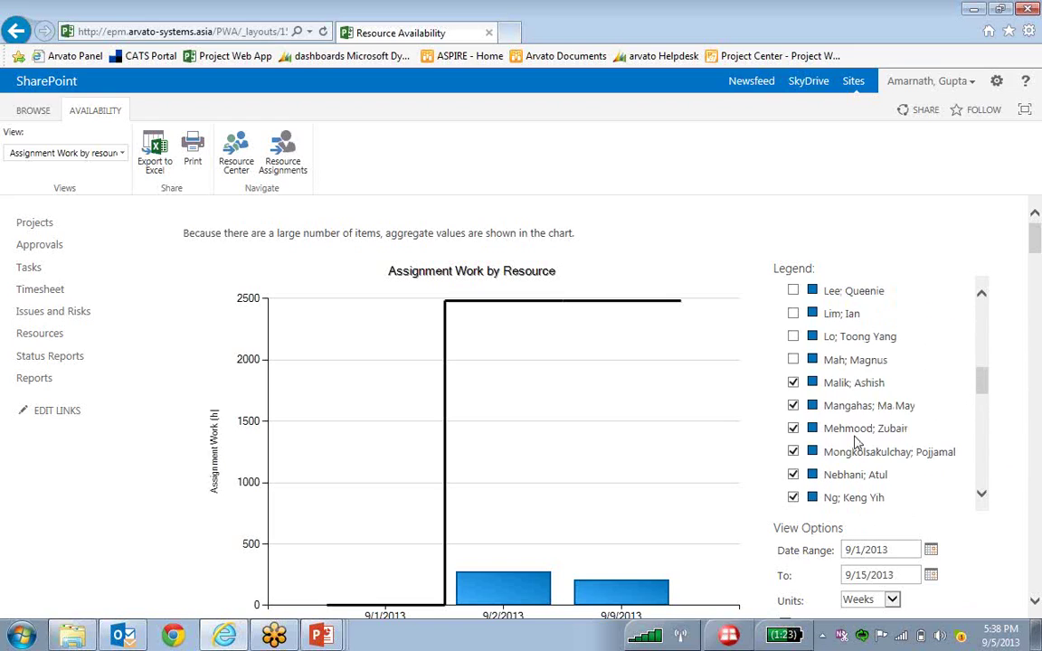
{"action": "left_click_drag", "start_coordinate": [981, 414], "coordinate": [983, 427]}
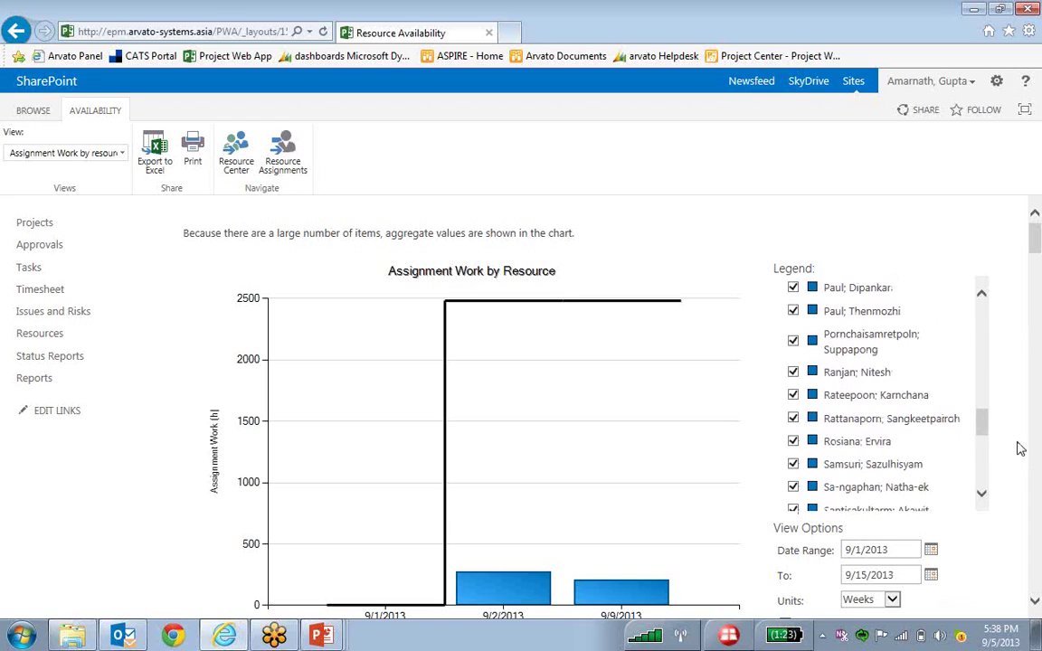
{"action": "scroll", "coordinate": [1016, 438], "scroll_direction": "down", "scroll_amount": 1}
{"action": "left_click", "coordinate": [807, 585]}
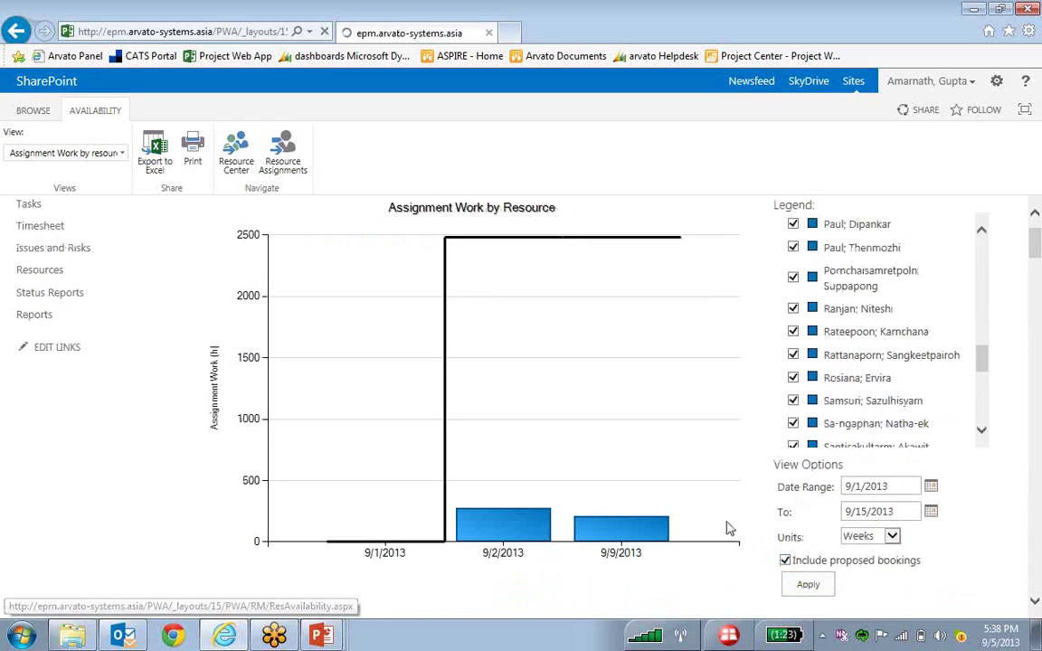
- Locate the resource assigned to EPM Pilot Hands-on, PILOT-GOODRICH and PILOT-SIM-FIN in the details table and highlight its project rows
{"action": "scroll", "coordinate": [624, 462], "scroll_direction": "down", "scroll_amount": 2}
{"action": "scroll", "coordinate": [614, 462], "scroll_direction": "down", "scroll_amount": 3}
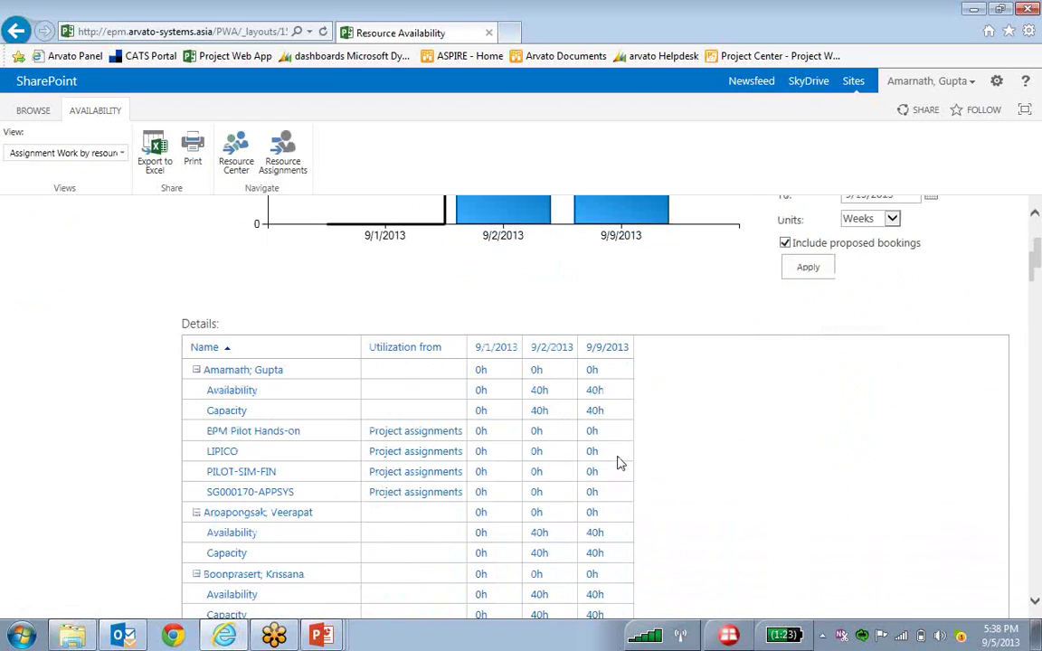
{"action": "scroll", "coordinate": [399, 454], "scroll_direction": "down", "scroll_amount": 2}
{"action": "scroll", "coordinate": [400, 455], "scroll_direction": "down", "scroll_amount": 6}
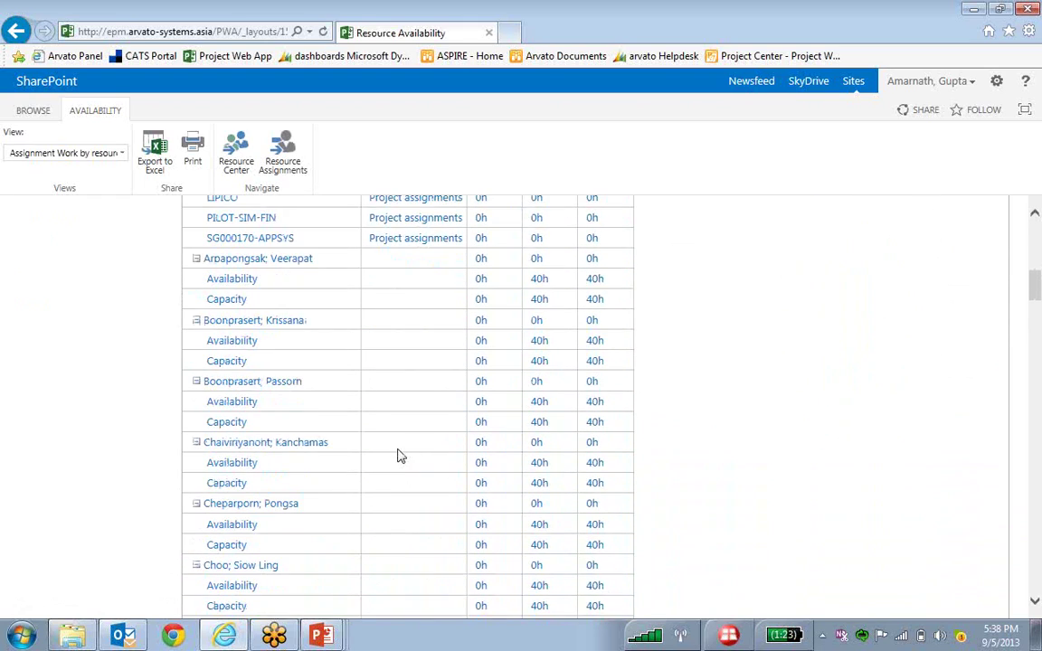
{"action": "scroll", "coordinate": [399, 455], "scroll_direction": "down", "scroll_amount": 5}
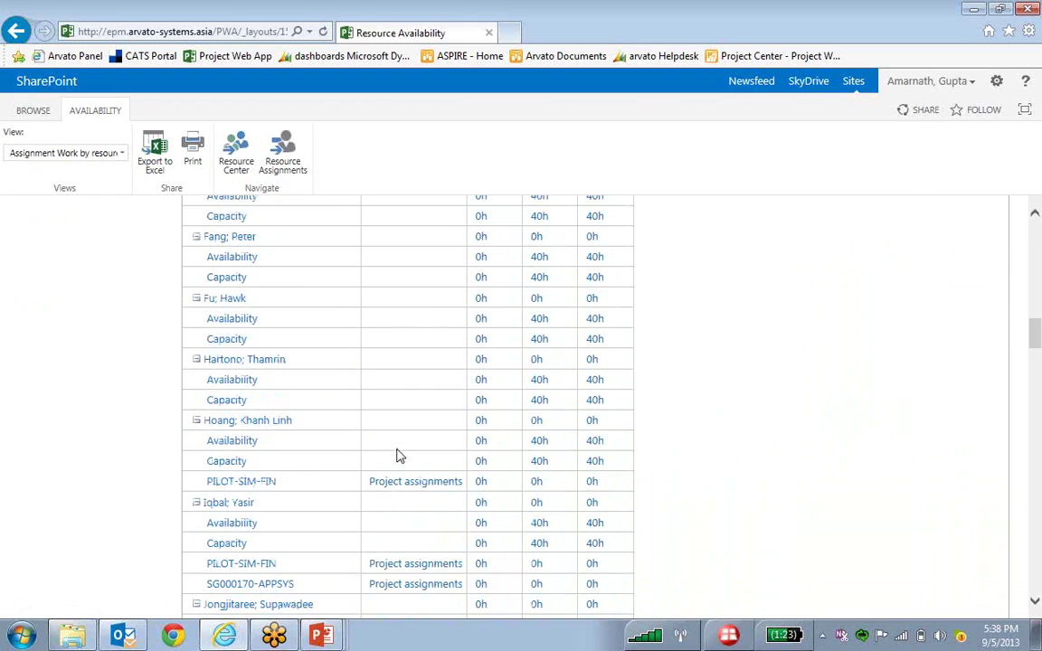
{"action": "scroll", "coordinate": [399, 455], "scroll_direction": "down", "scroll_amount": 6}
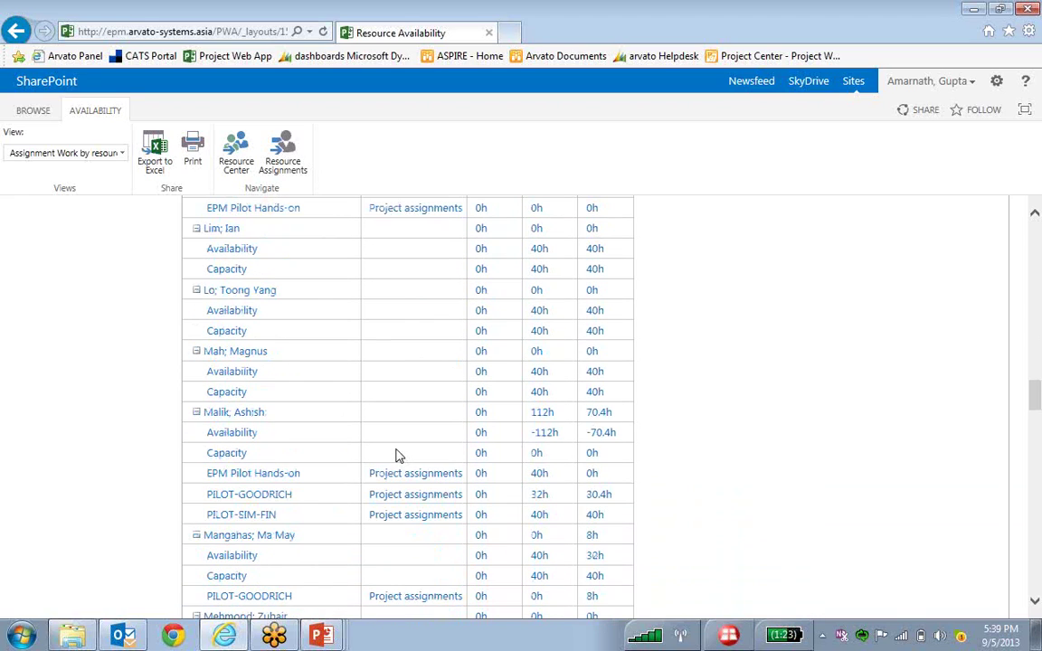
{"action": "scroll", "coordinate": [325, 446], "scroll_direction": "down", "scroll_amount": 1}
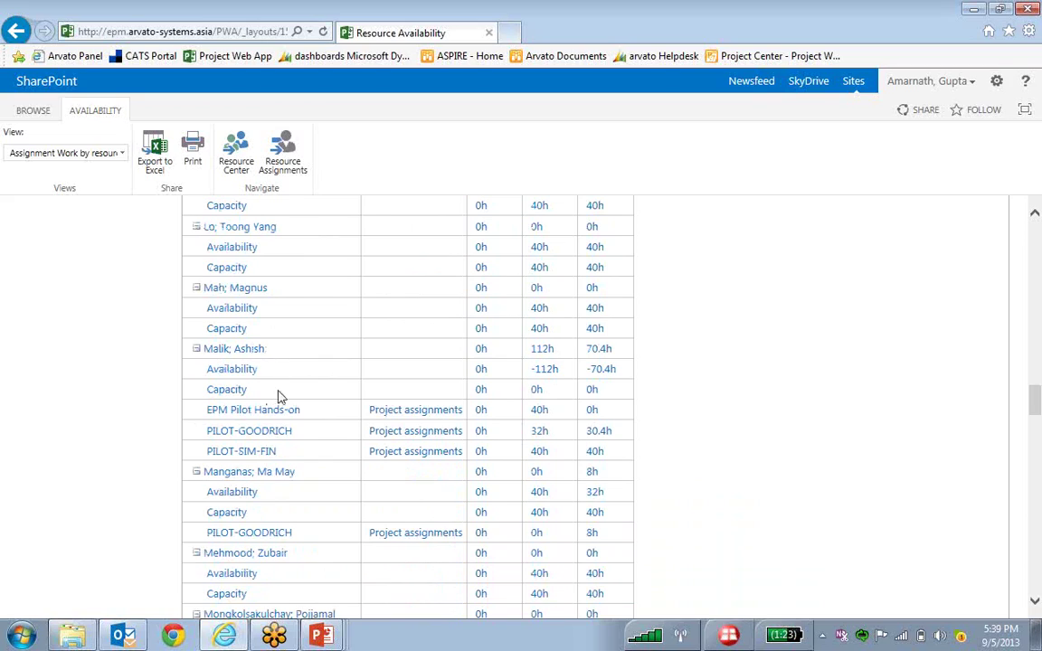
{"action": "left_click_drag", "start_coordinate": [318, 413], "coordinate": [285, 472]}
{"action": "left_click", "coordinate": [696, 435]}
- Highlight that resource's PILOT-GOODRICH hours and its availability value for the week of 9/2/2013
{"action": "double_click", "coordinate": [539, 432]}
{"action": "left_click_drag", "start_coordinate": [539, 431], "coordinate": [534, 438]}
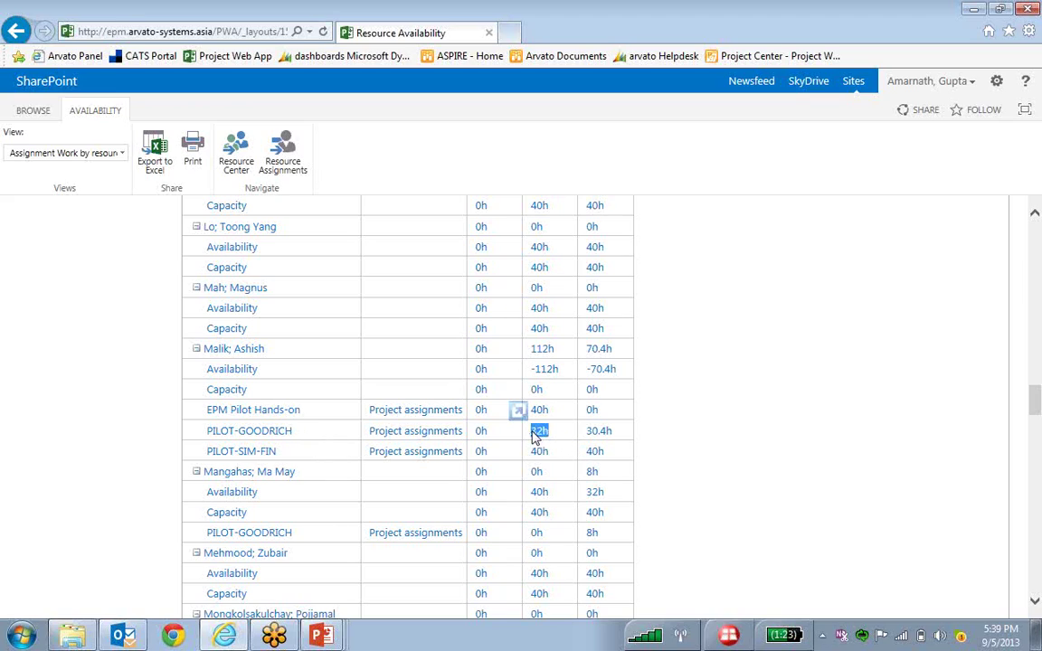
{"action": "left_click", "coordinate": [709, 432]}
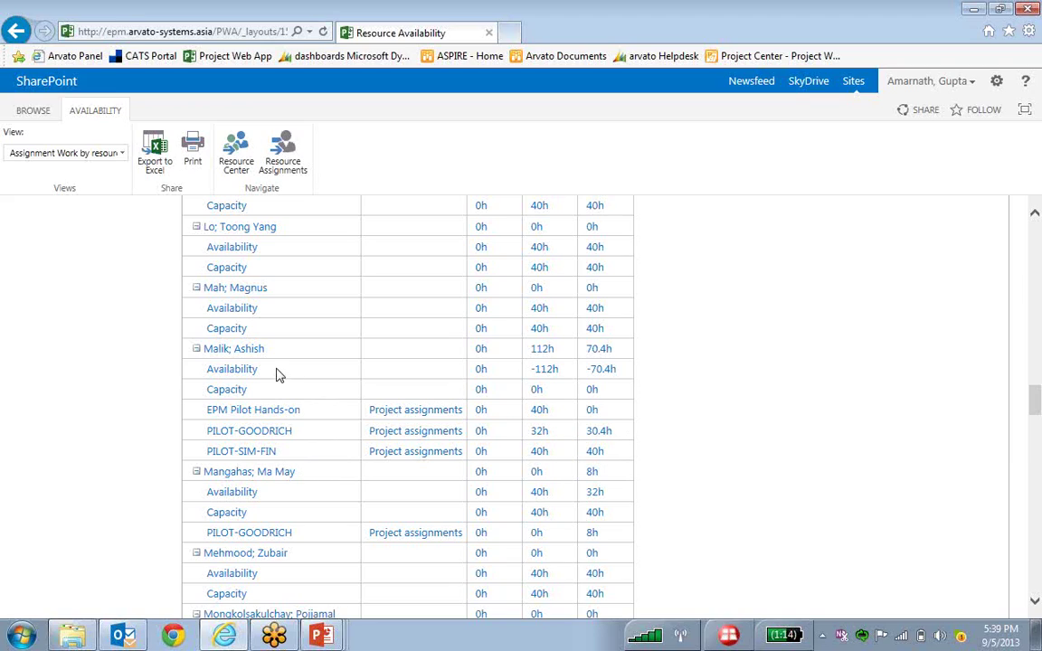
{"action": "left_click_drag", "start_coordinate": [561, 371], "coordinate": [533, 378]}
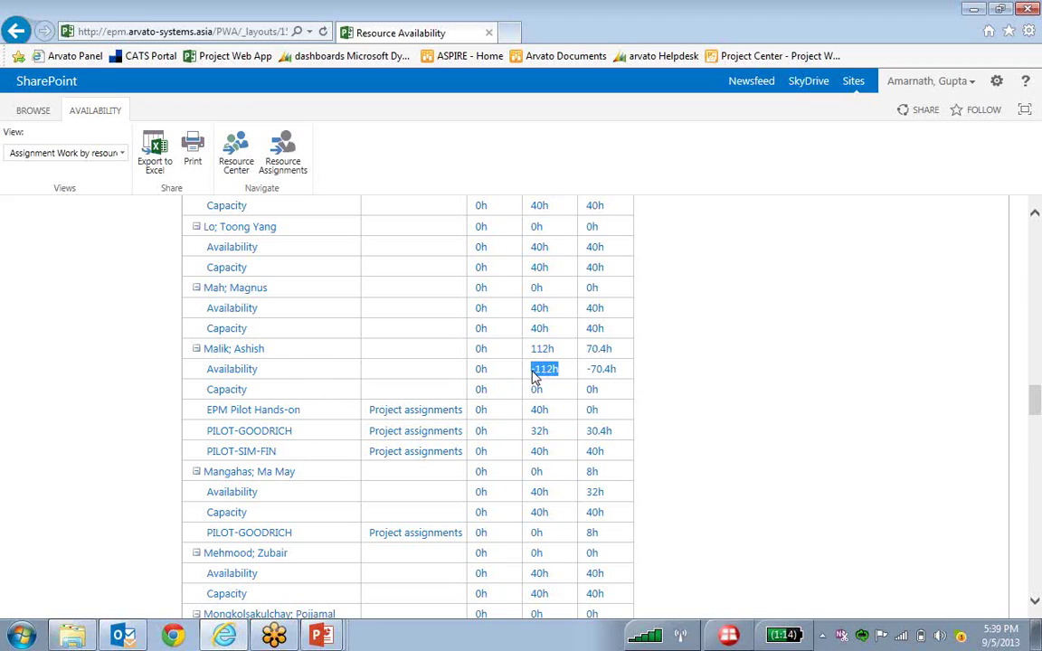
{"action": "left_click", "coordinate": [750, 399]}
- Set the end of the availability date range to 12/31/2013 and apply it
{"action": "left_click_drag", "start_coordinate": [1034, 400], "coordinate": [1035, 243]}
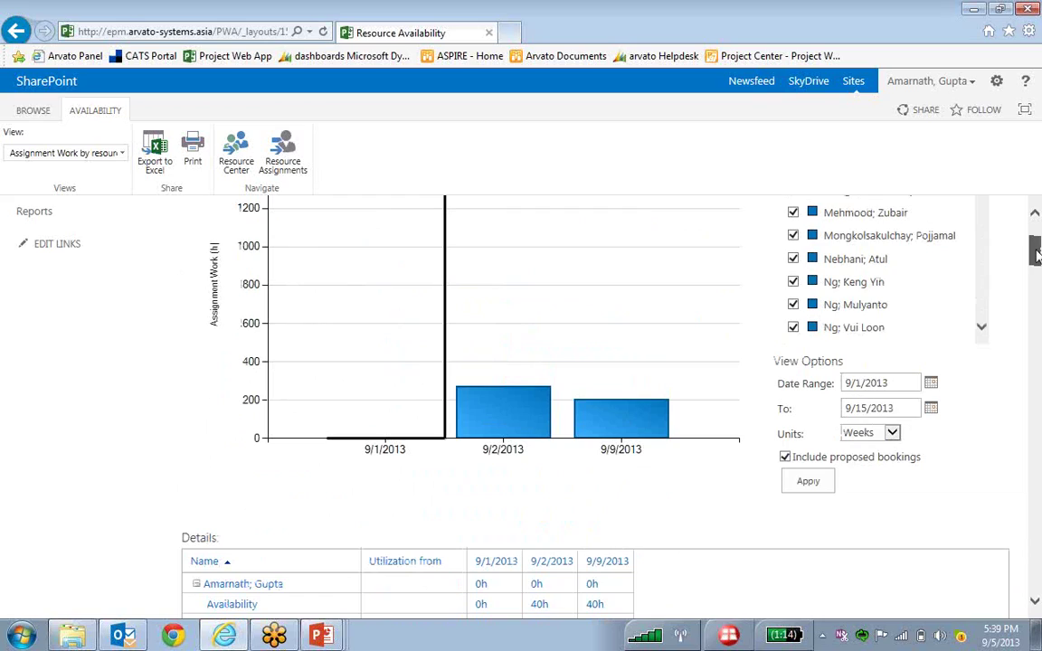
{"action": "left_click", "coordinate": [931, 409]}
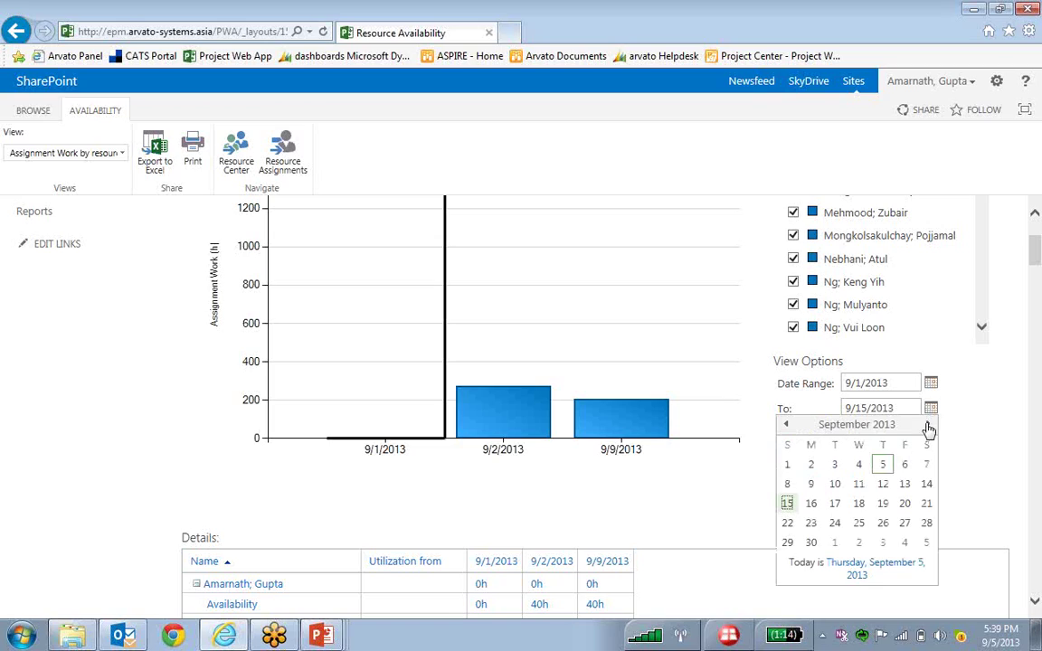
{"action": "left_click", "coordinate": [928, 425]}
{"action": "left_click", "coordinate": [929, 426]}
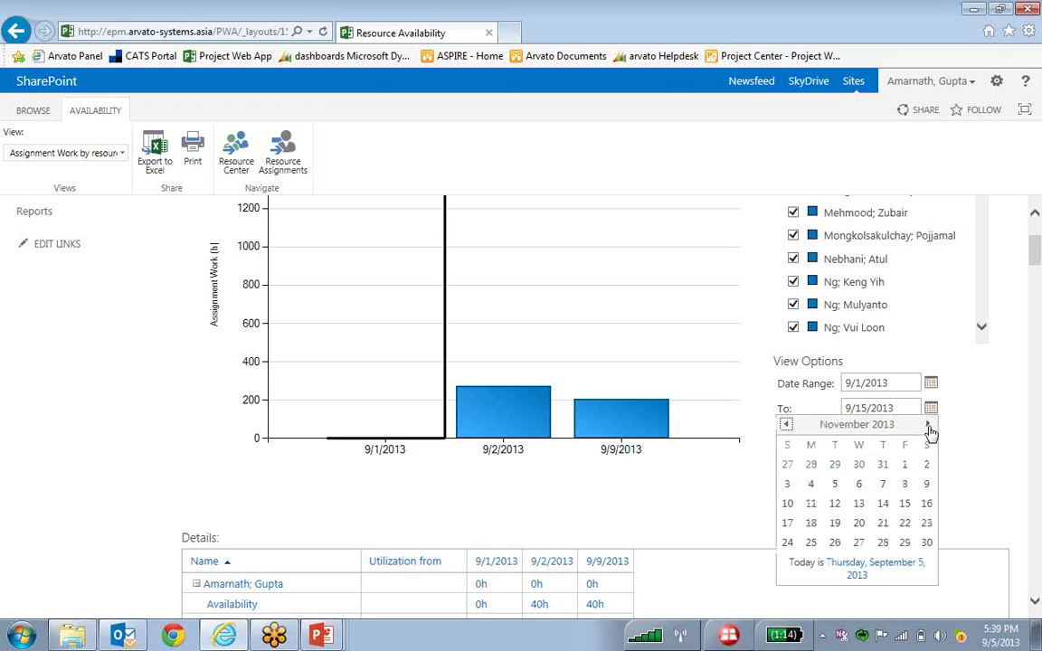
{"action": "left_click", "coordinate": [929, 426]}
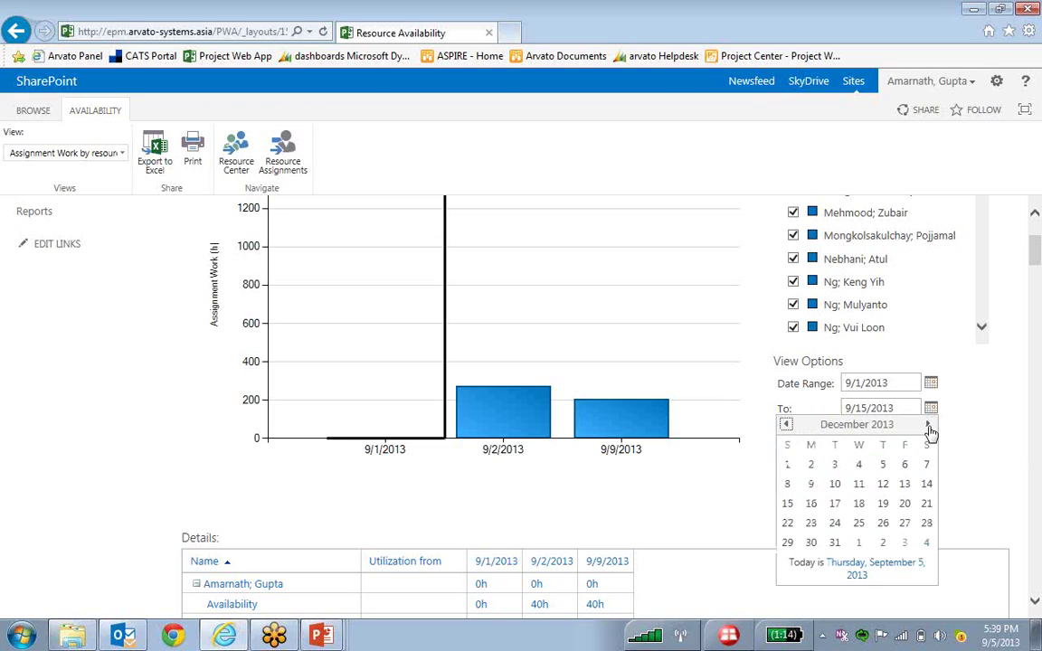
{"action": "left_click", "coordinate": [835, 541]}
{"action": "left_click", "coordinate": [809, 485]}
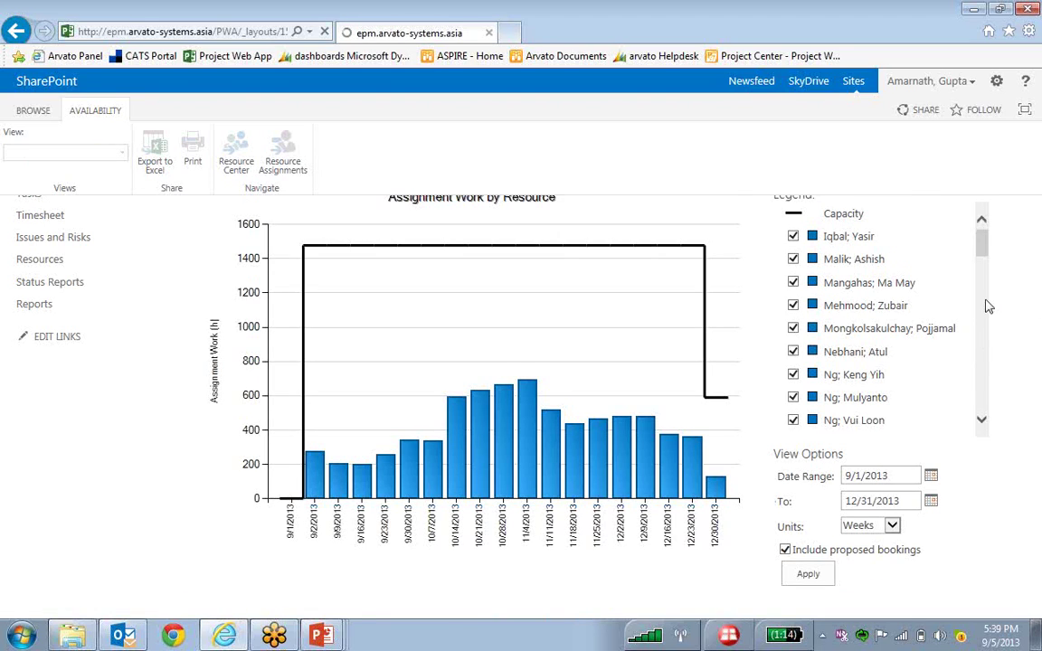
- Highlight the same resource's weekly availability row across the extended period, and its value for the week of 9/2/2013
{"action": "left_click_drag", "start_coordinate": [1035, 253], "coordinate": [1028, 411]}
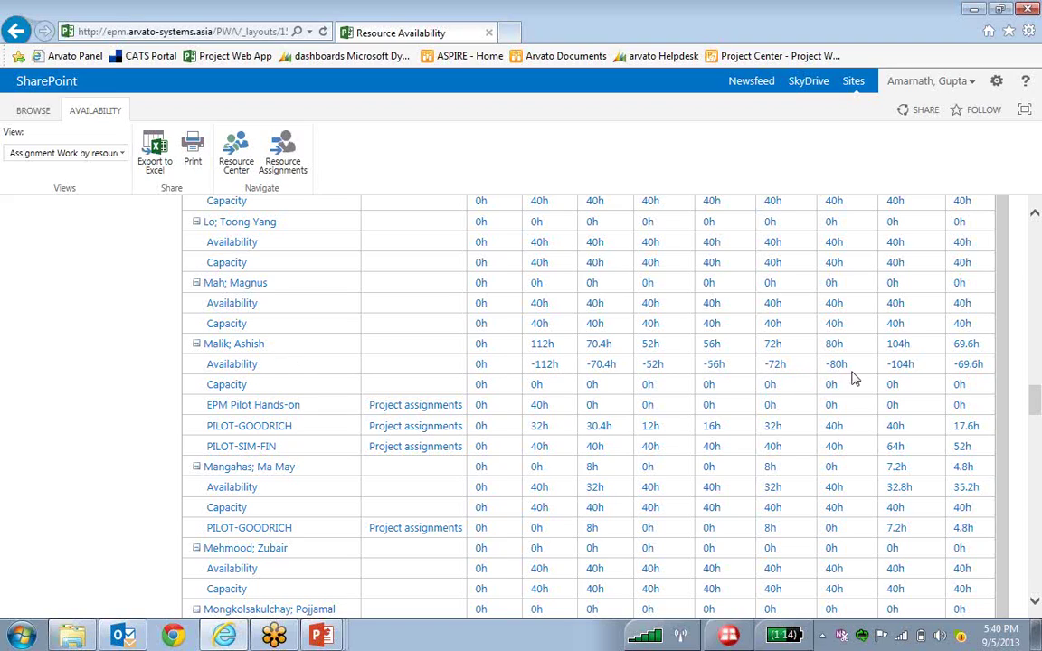
{"action": "left_click_drag", "start_coordinate": [983, 364], "coordinate": [496, 363]}
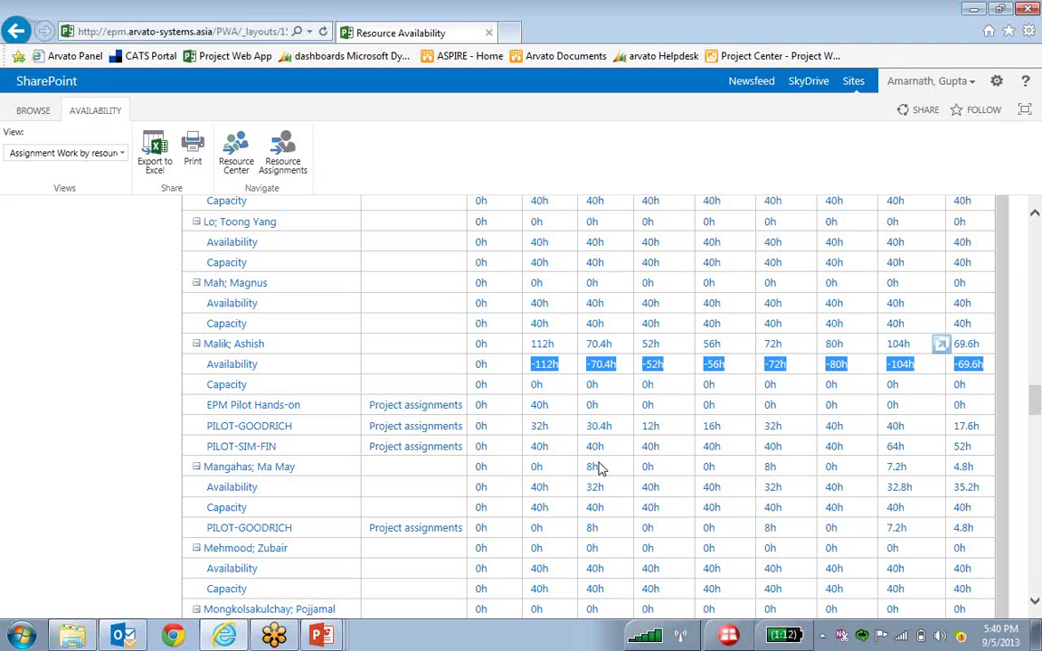
{"action": "left_click", "coordinate": [622, 464]}
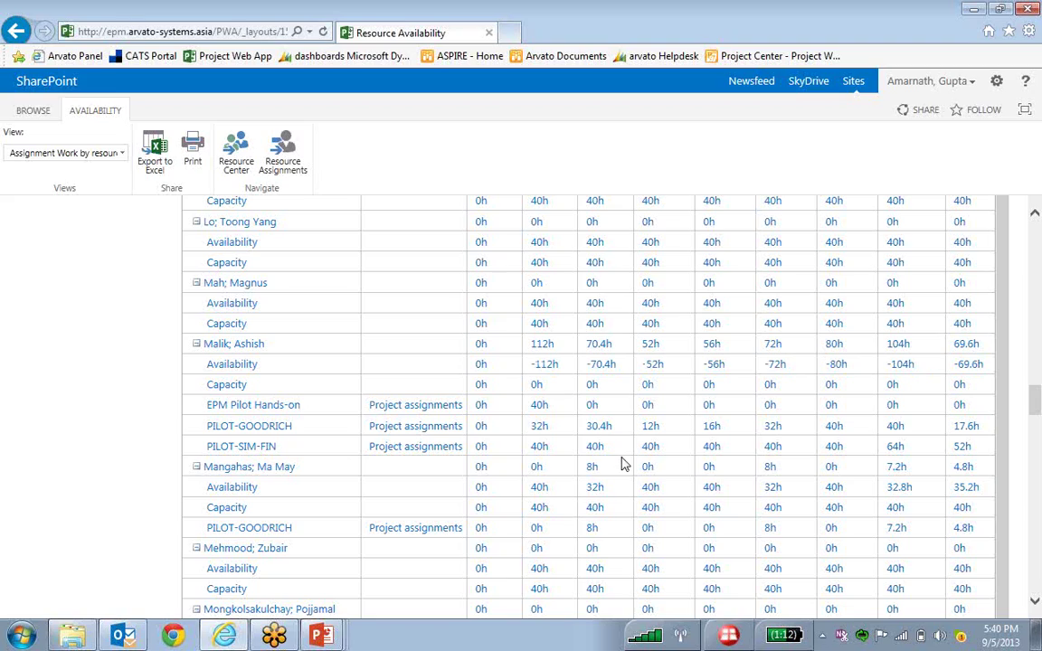
{"action": "double_click", "coordinate": [534, 363]}
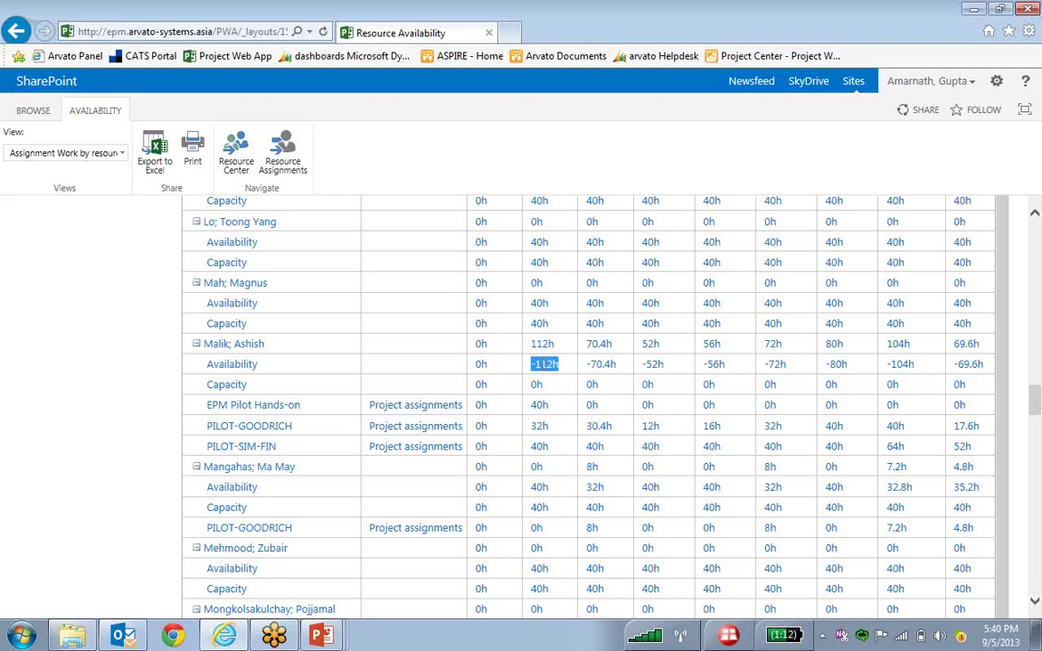
{"action": "left_click", "coordinate": [607, 391]}
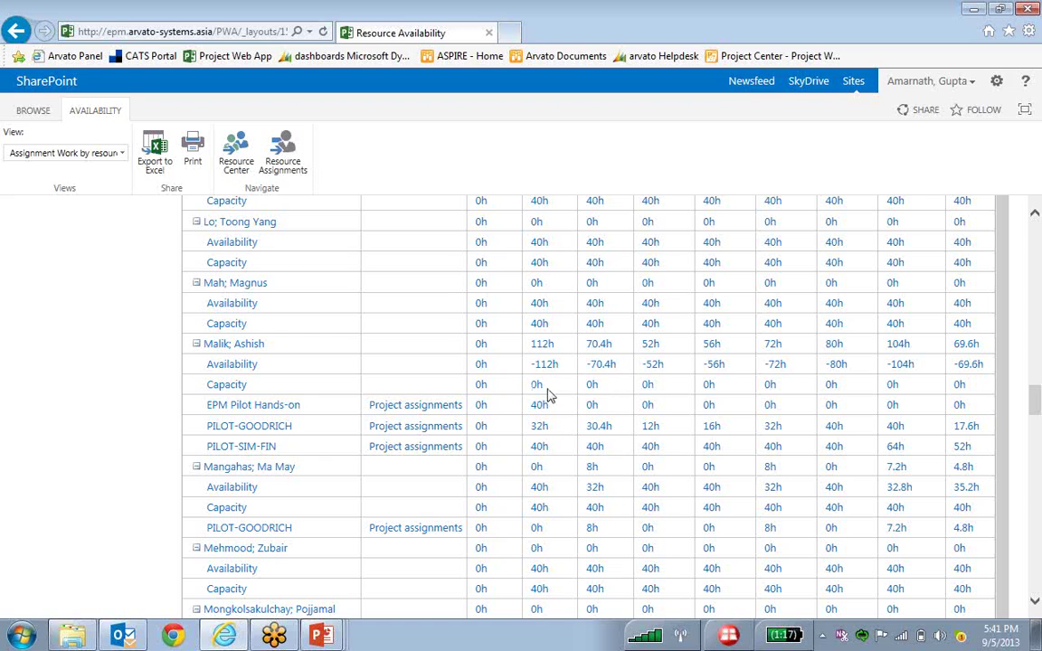
- Review the weekly figures of the other resources in the details table and return to the Assignment Work by Resource chart
{"action": "scroll", "coordinate": [676, 414], "scroll_direction": "down", "scroll_amount": 5}
{"action": "scroll", "coordinate": [676, 414], "scroll_direction": "down", "scroll_amount": 2}
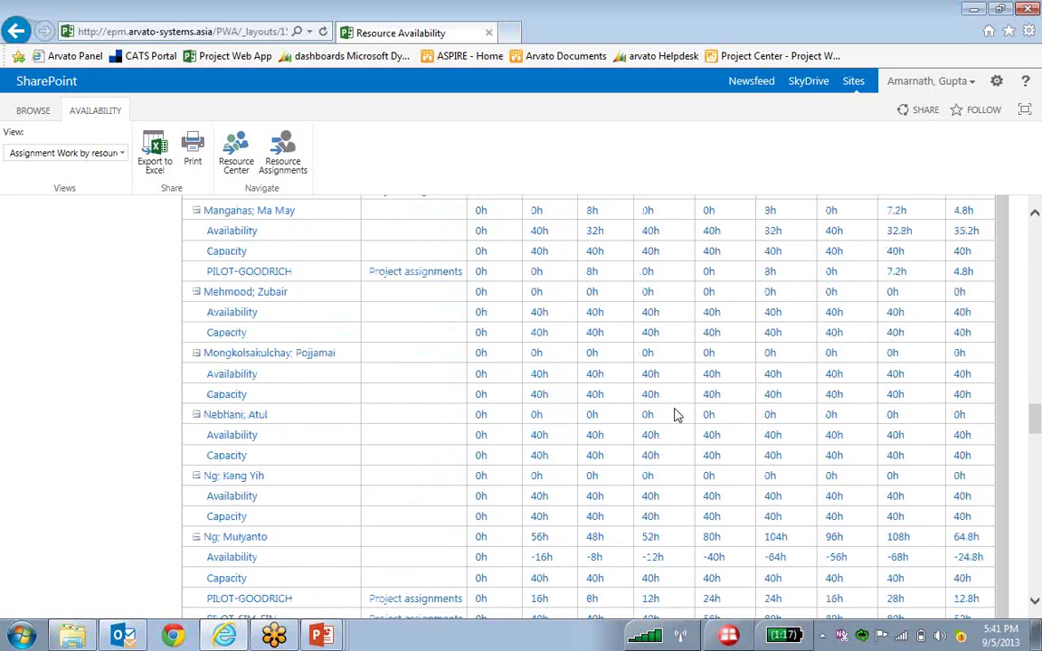
{"action": "scroll", "coordinate": [676, 414], "scroll_direction": "up", "scroll_amount": 8}
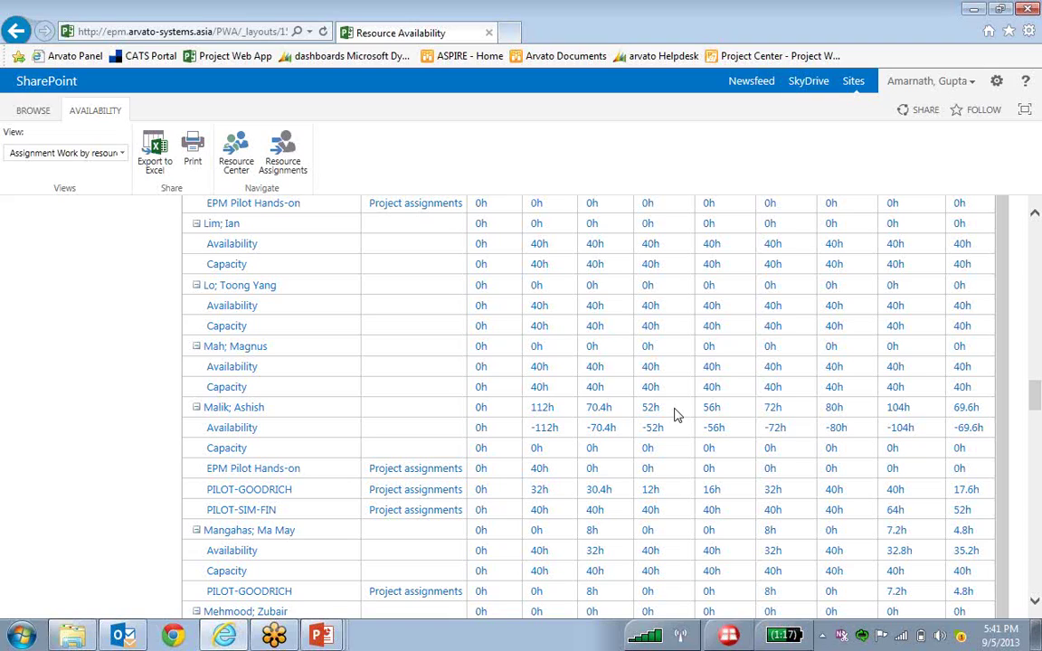
{"action": "left_click_drag", "start_coordinate": [1034, 395], "coordinate": [1038, 246]}
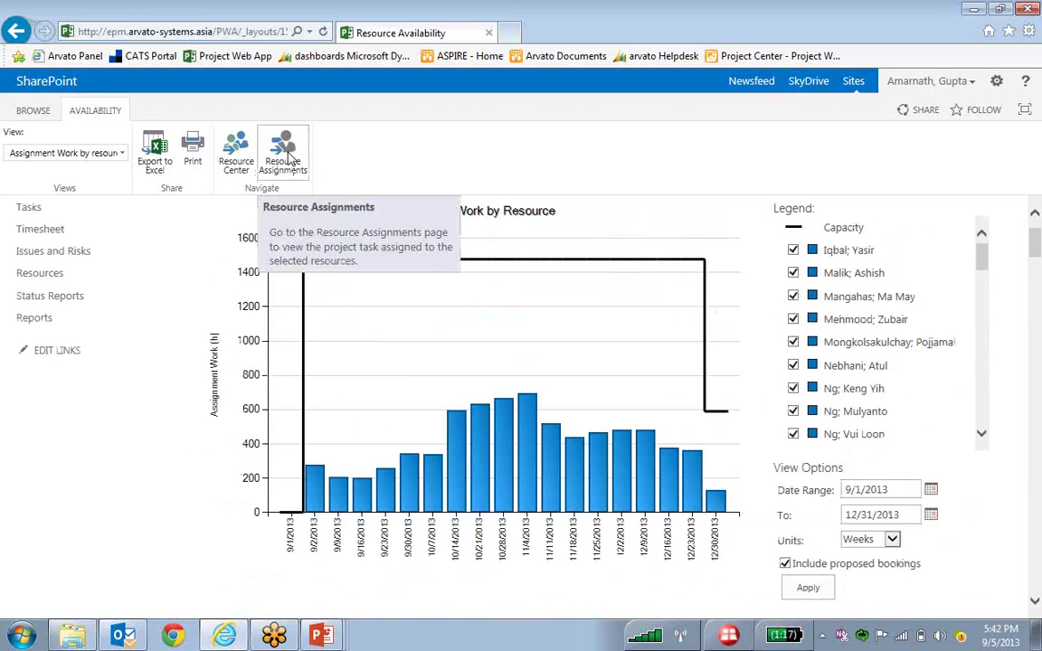
{"action": "scroll", "coordinate": [749, 484], "scroll_direction": "down", "scroll_amount": 3}
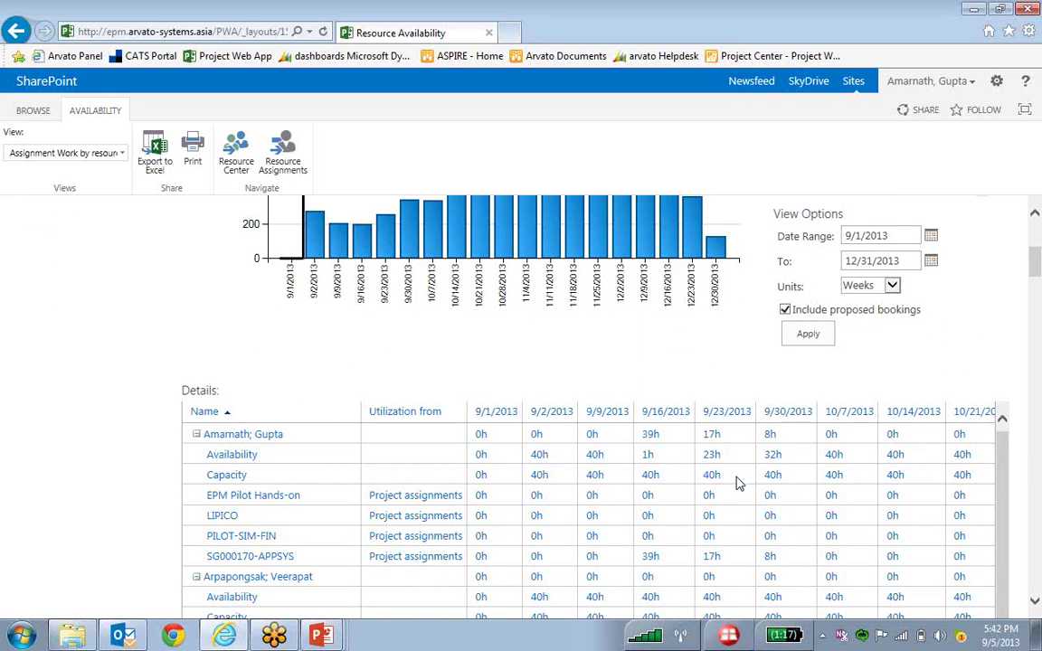
{"action": "scroll", "coordinate": [762, 483], "scroll_direction": "up", "scroll_amount": 2}
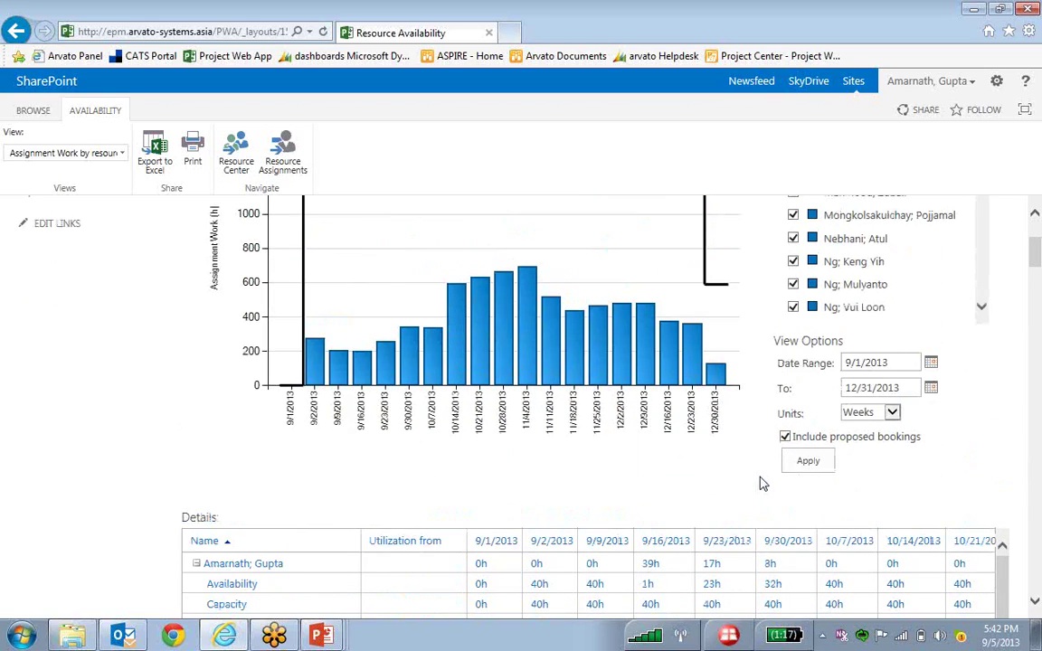
{"action": "scroll", "coordinate": [762, 484], "scroll_direction": "up", "scroll_amount": 3}
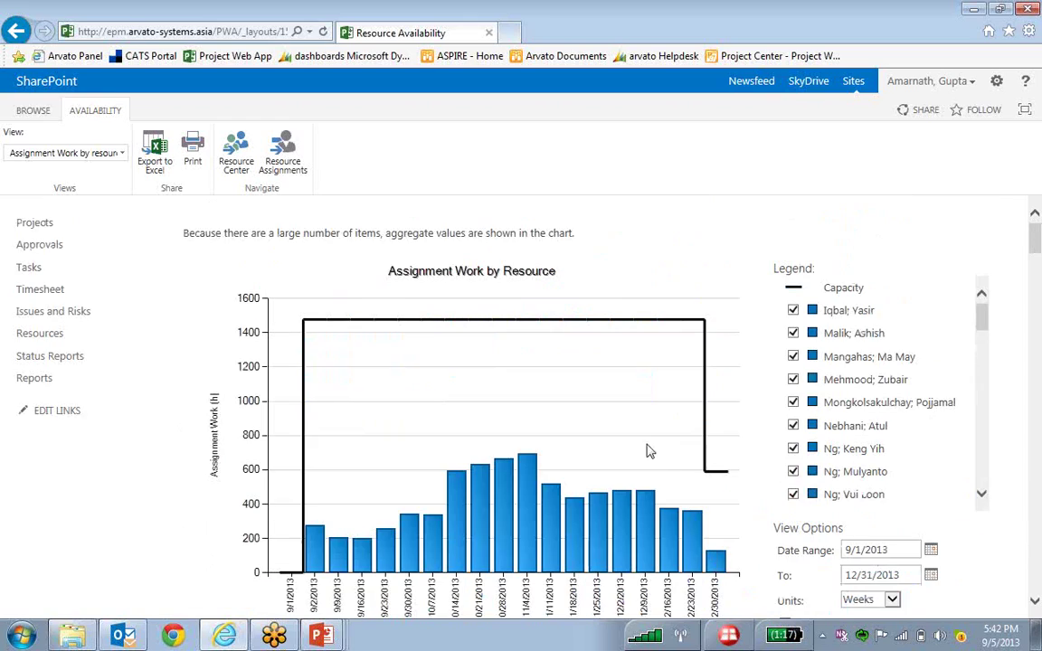
- Open Resource Assignments for the selected resources and review the task list grouped by resource and project
{"action": "left_click", "coordinate": [285, 153]}
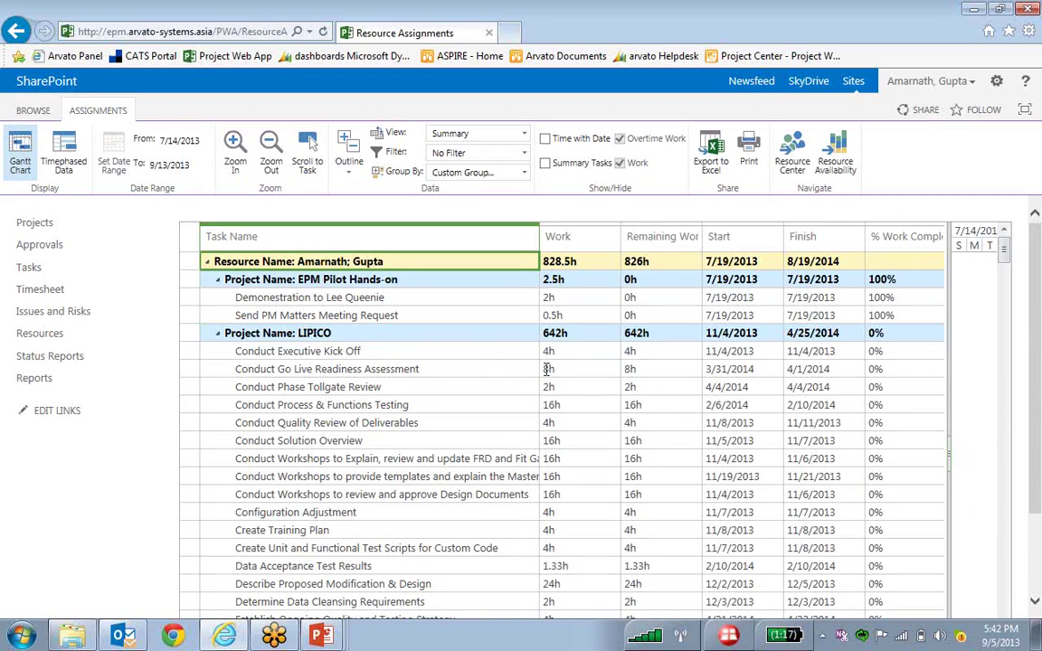
{"action": "scroll", "coordinate": [349, 366], "scroll_direction": "down", "scroll_amount": 1}
{"action": "scroll", "coordinate": [349, 366], "scroll_direction": "up", "scroll_amount": 1}
{"action": "scroll", "coordinate": [583, 476], "scroll_direction": "down", "scroll_amount": 2}
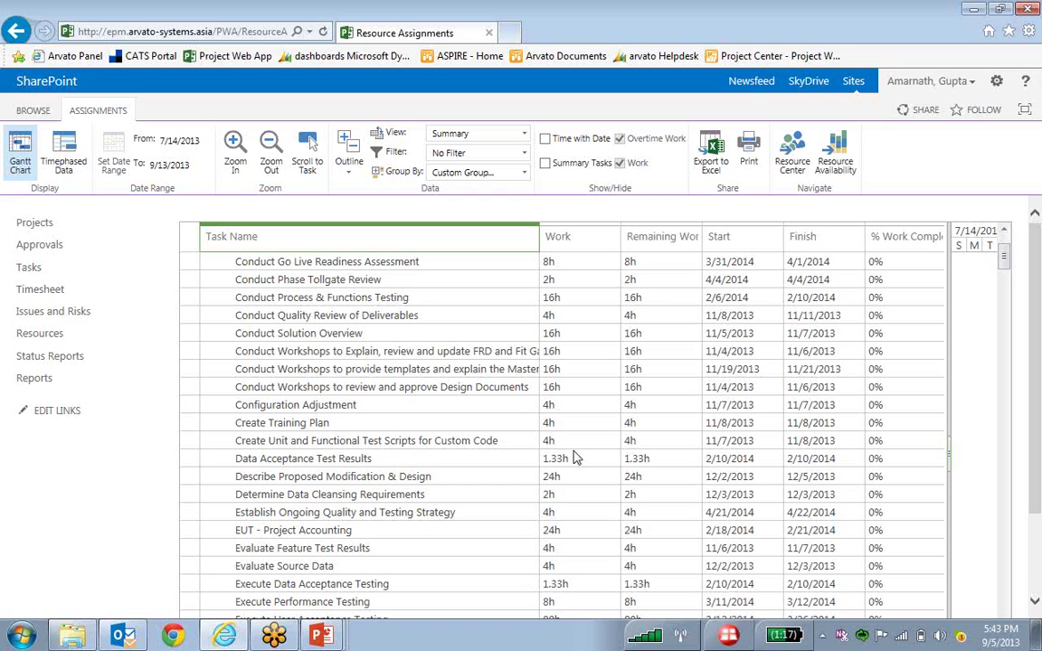
- Open Project Center in a new browser tab and open the EPM Implementation project in Microsoft Project for Editing
{"action": "left_click", "coordinate": [510, 34]}
{"action": "left_click", "coordinate": [234, 212]}
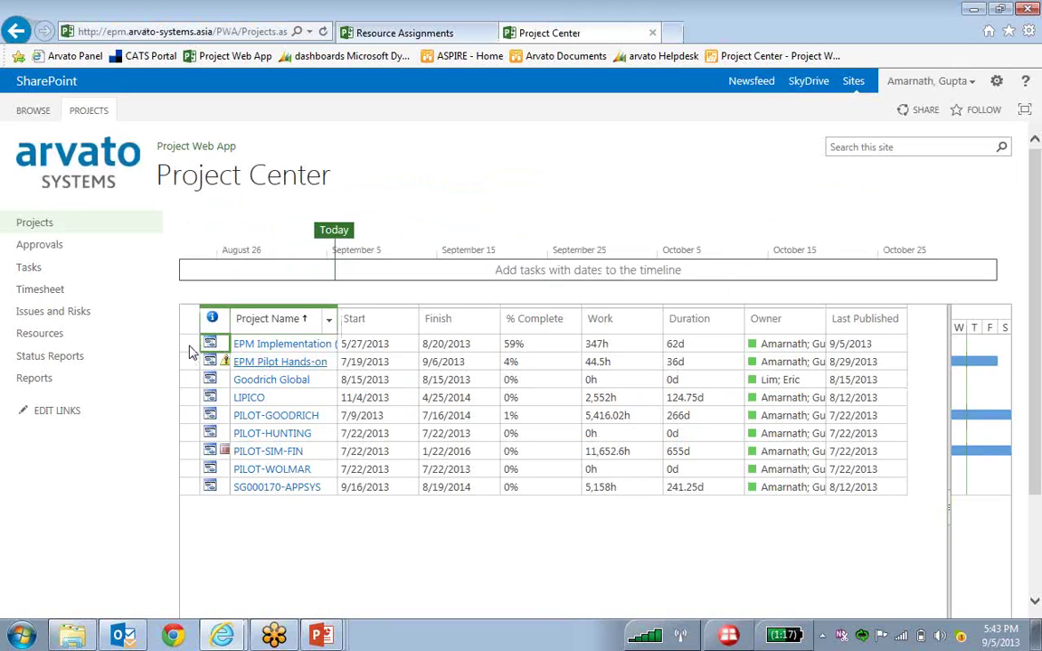
{"action": "left_click", "coordinate": [191, 352]}
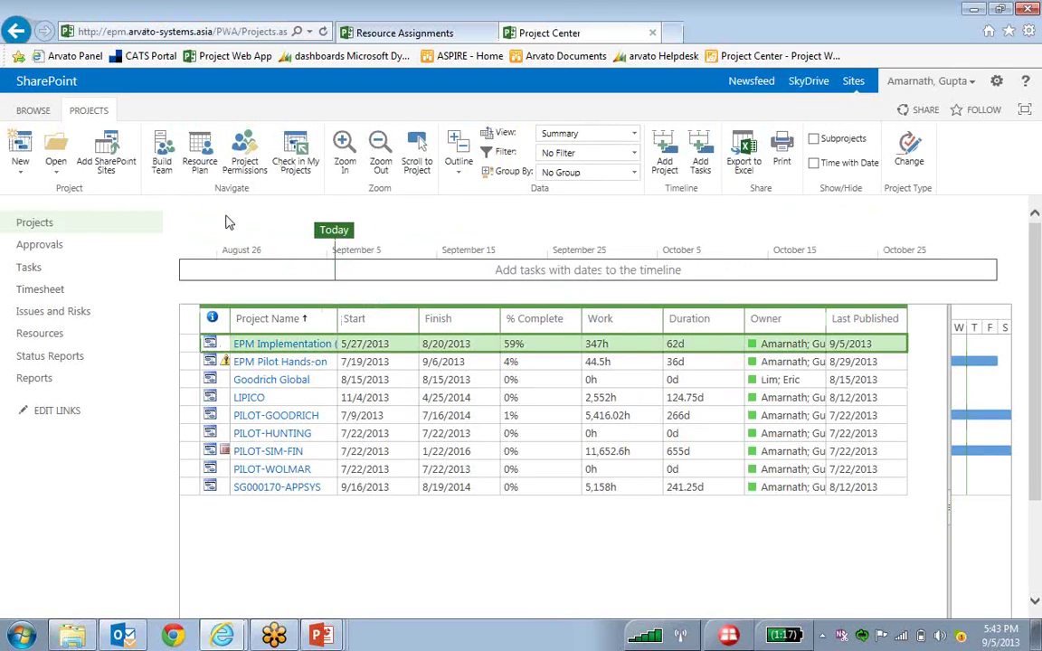
{"action": "left_click", "coordinate": [56, 163]}
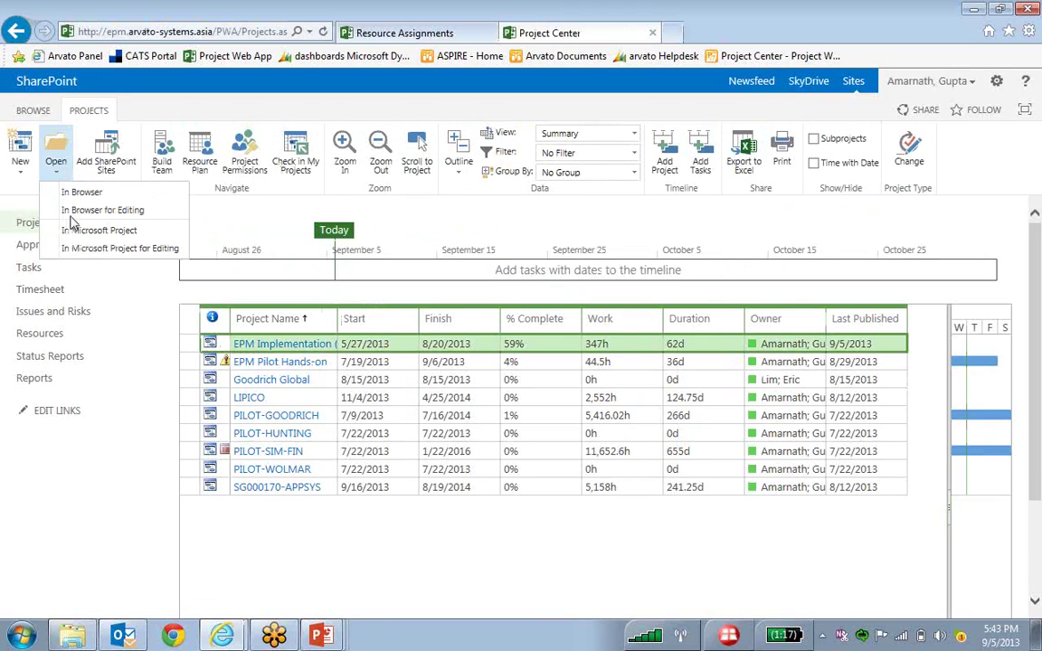
{"action": "left_click", "coordinate": [101, 250]}
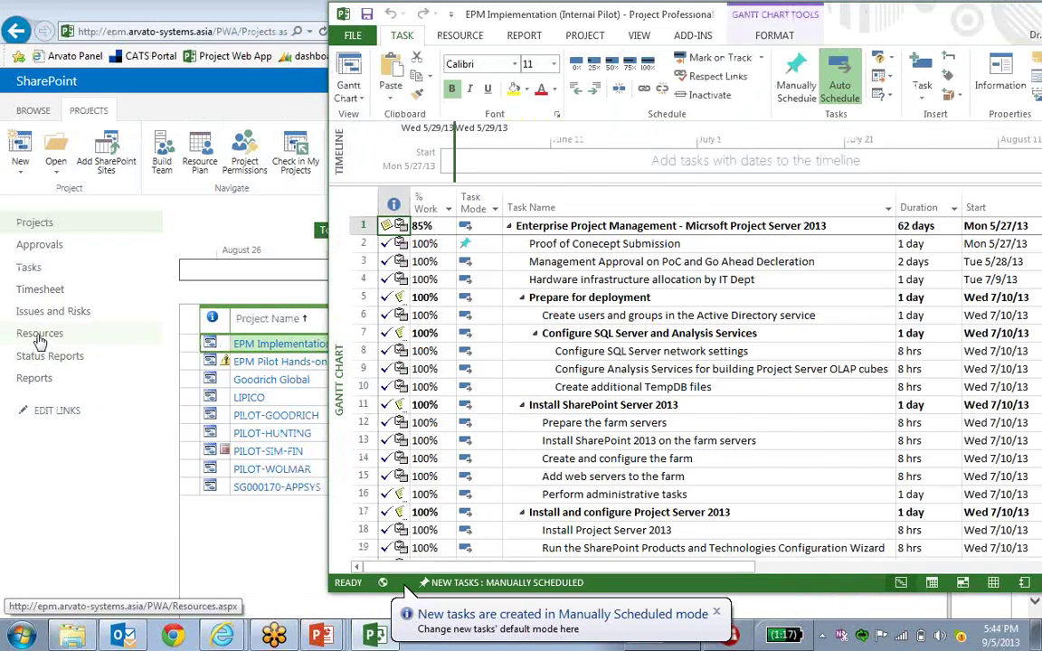
- Open Resource Availability from the Resource Center and review the weekly details table, dismissing the desktop notifications
{"action": "left_click", "coordinate": [39, 333]}
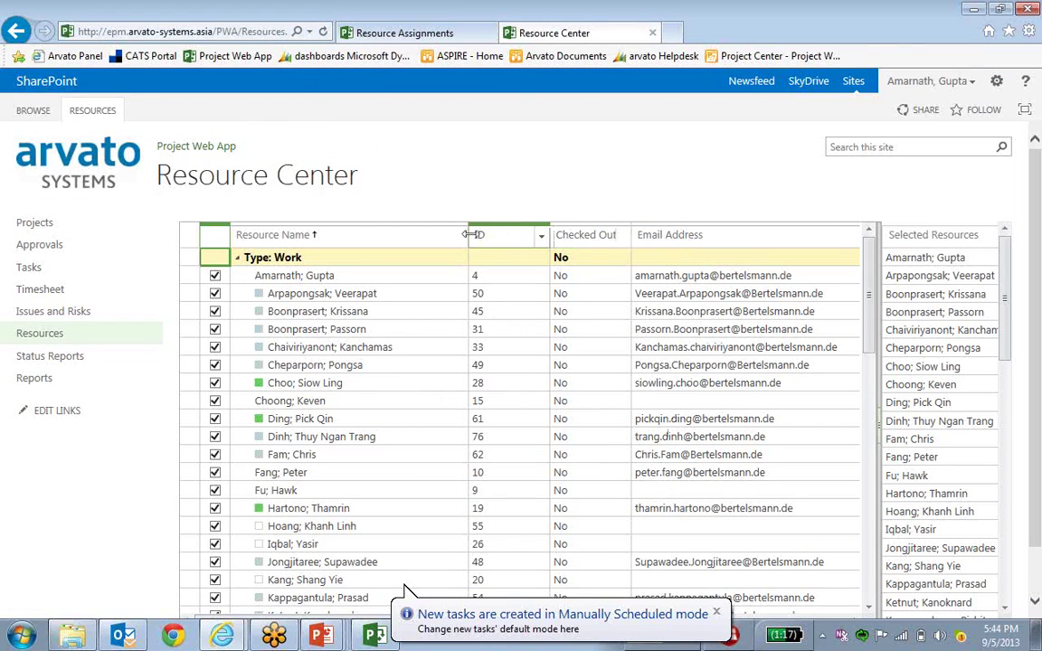
{"action": "left_click", "coordinate": [97, 115]}
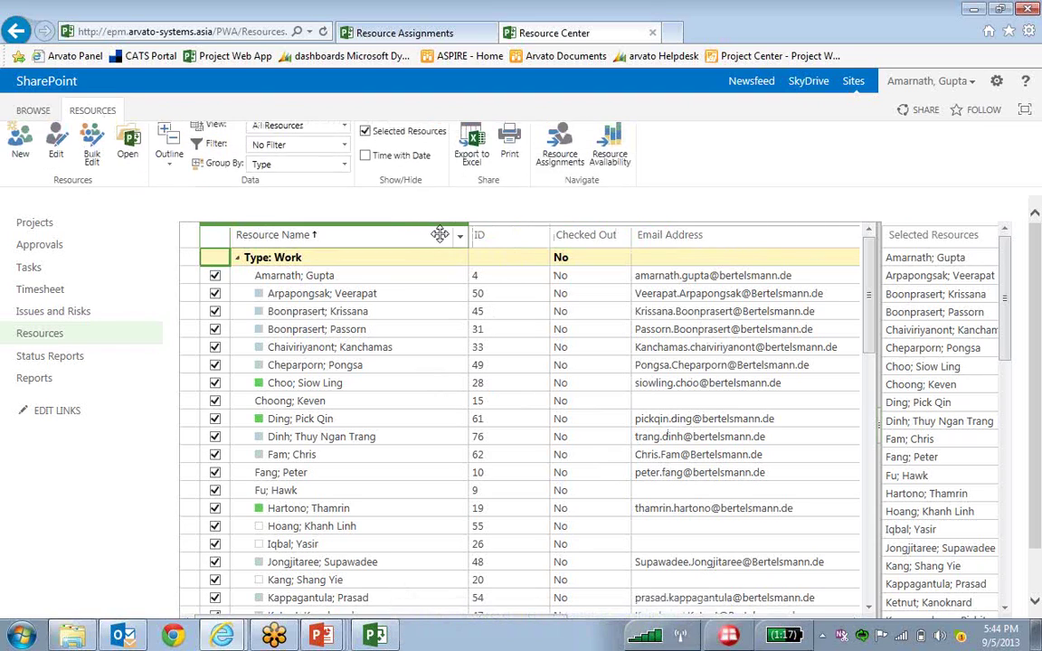
{"action": "left_click", "coordinate": [610, 154]}
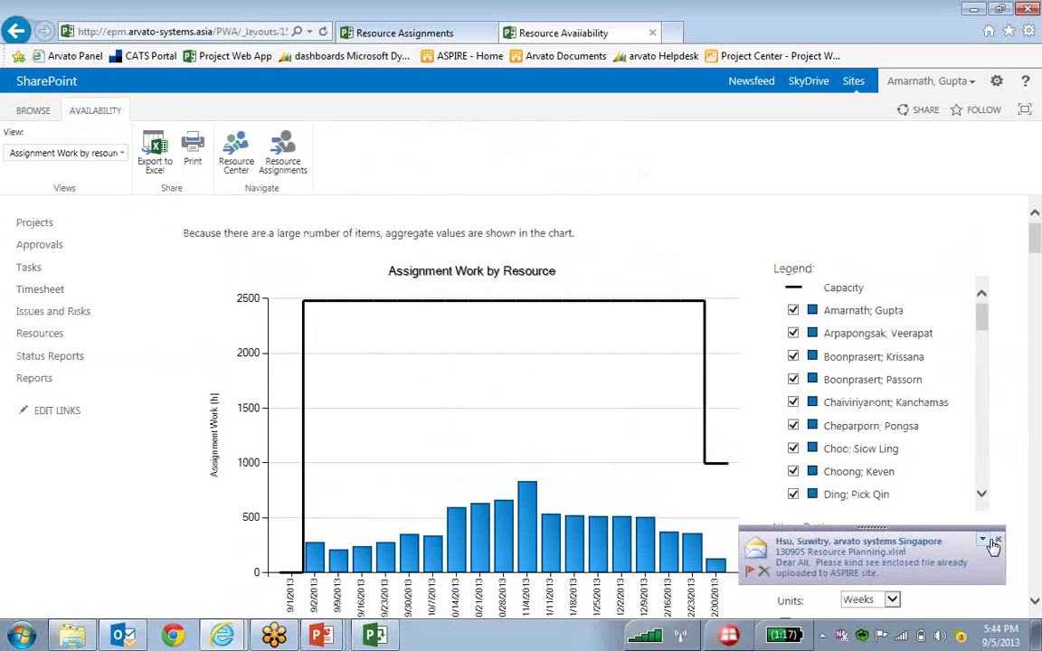
{"action": "left_click", "coordinate": [999, 542]}
{"action": "scroll", "coordinate": [568, 443], "scroll_direction": "down", "scroll_amount": 10}
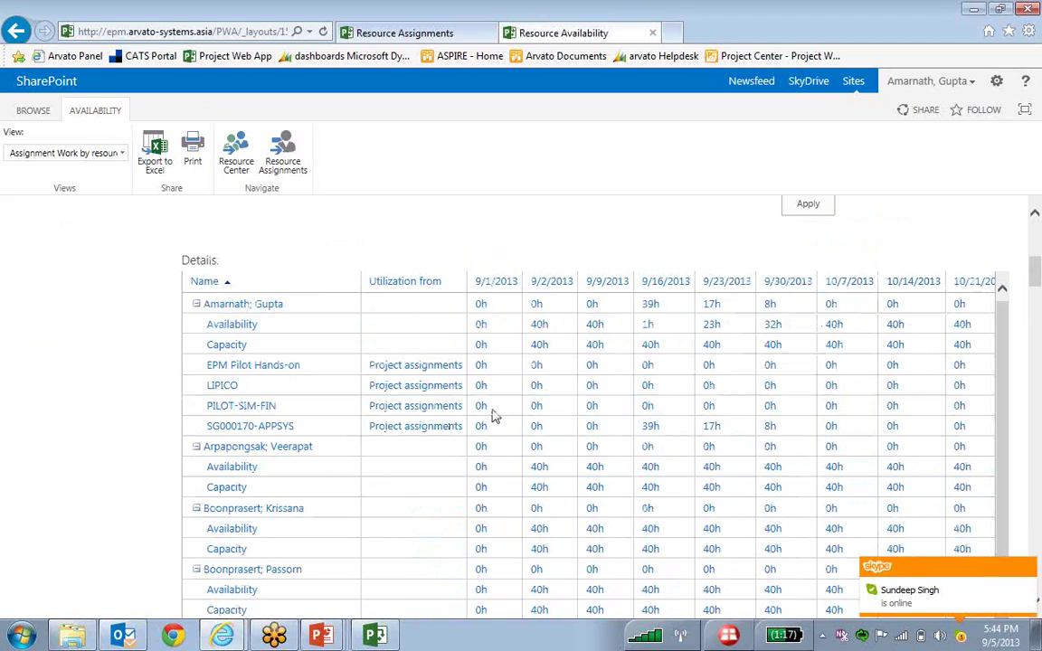
{"action": "left_click", "coordinate": [1026, 567]}
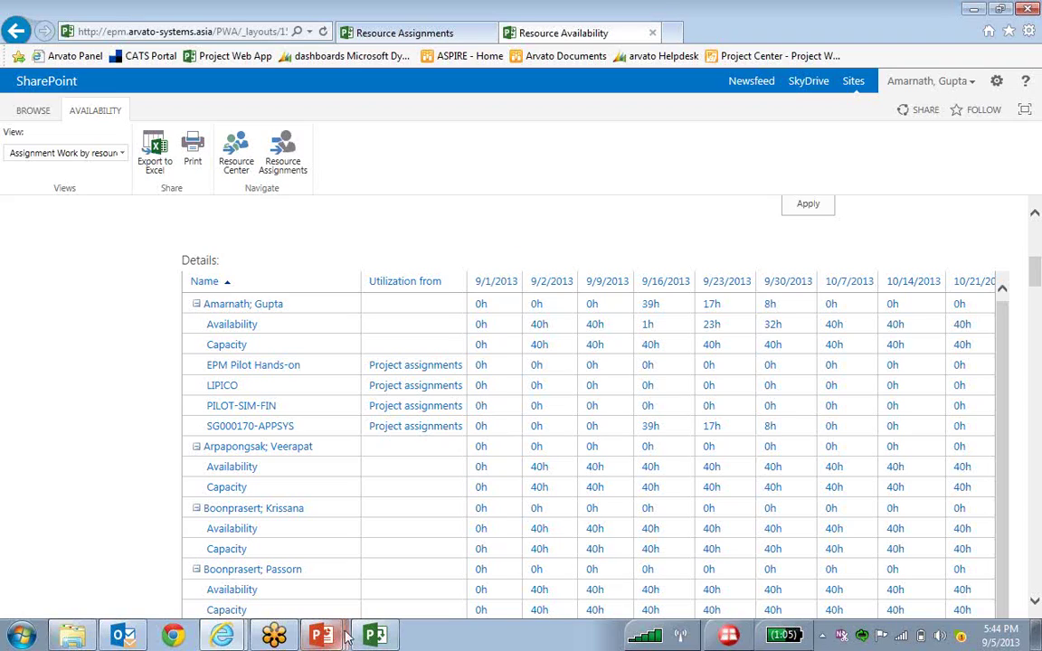
- Switch to Microsoft Project, maximize its window and widen the task table at the end of the EPM Implementation schedule
{"action": "left_click", "coordinate": [374, 636]}
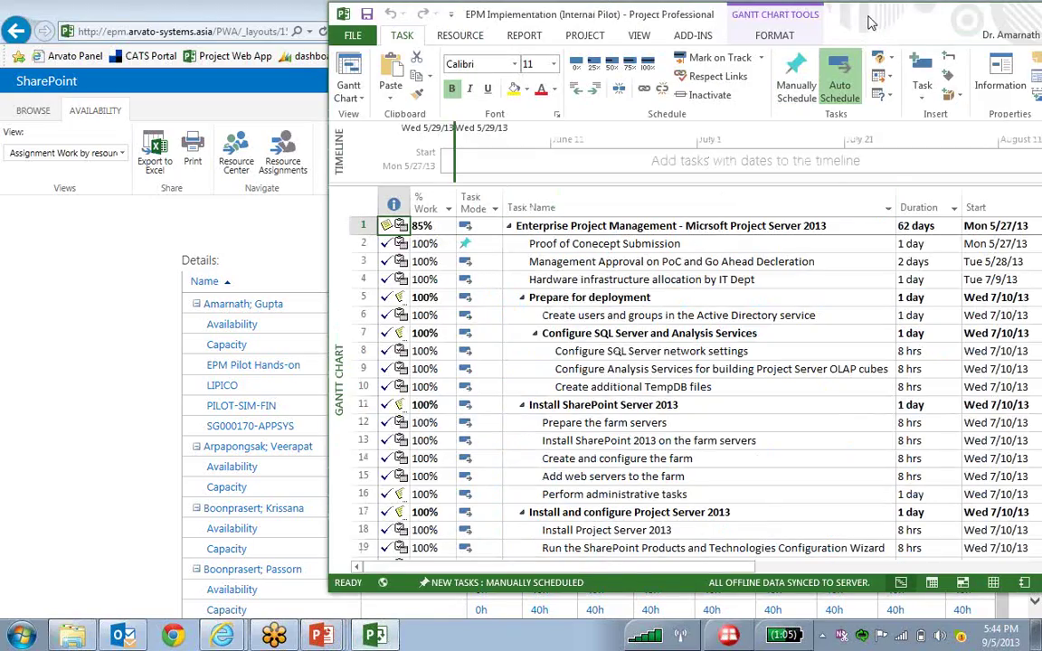
{"action": "double_click", "coordinate": [786, 16]}
{"action": "scroll", "coordinate": [352, 471], "scroll_direction": "down", "scroll_amount": 10}
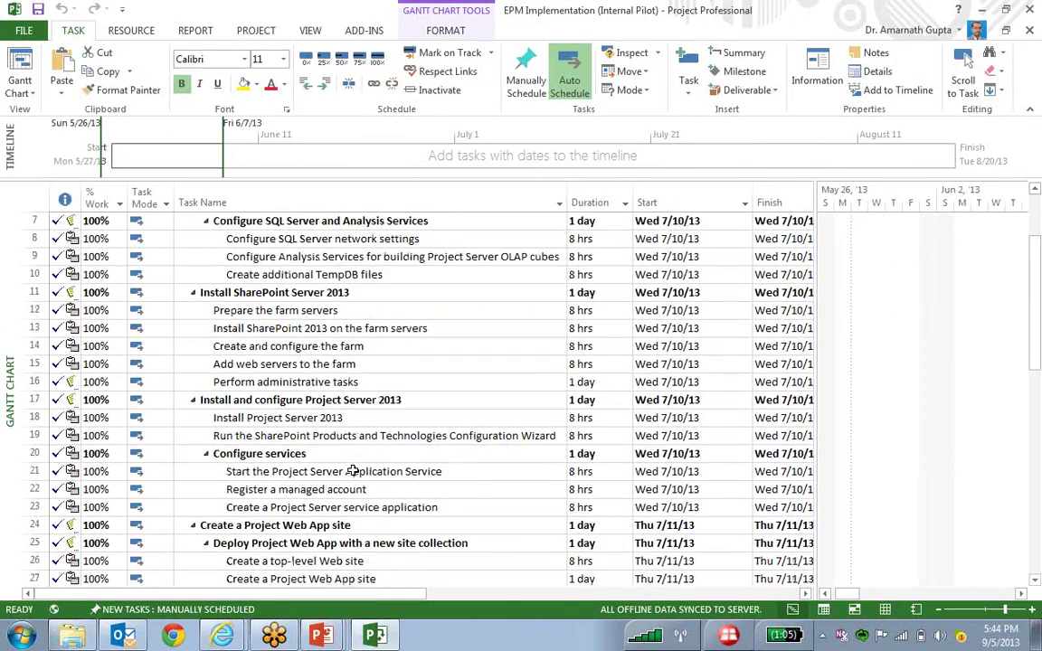
{"action": "scroll", "coordinate": [353, 471], "scroll_direction": "down", "scroll_amount": 3}
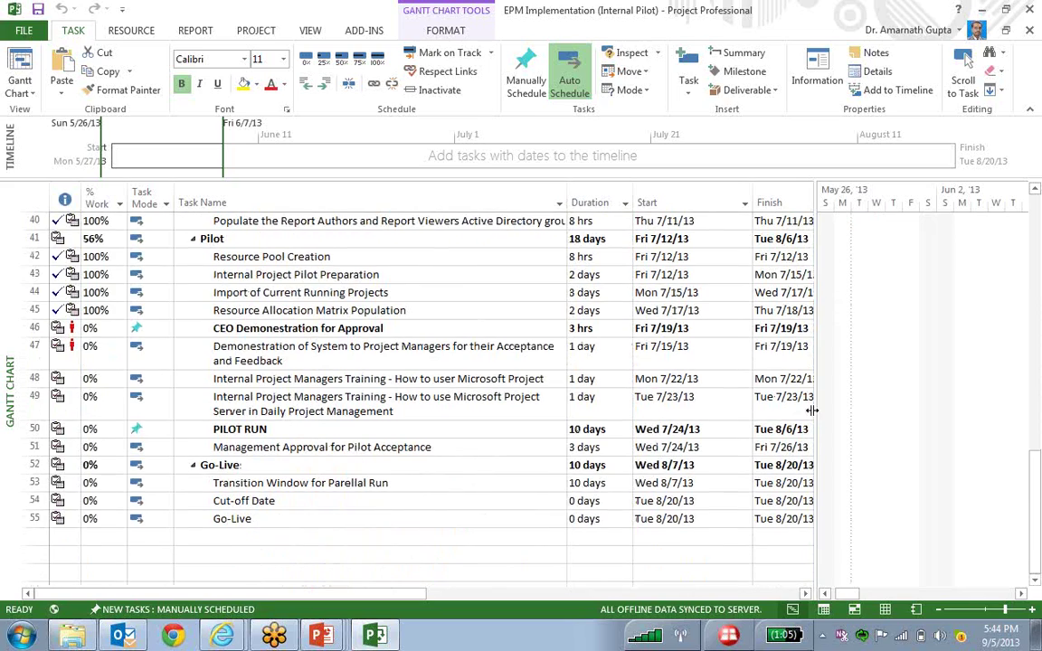
{"action": "left_click_drag", "start_coordinate": [816, 411], "coordinate": [1027, 407]}
{"action": "scroll", "coordinate": [452, 538], "scroll_direction": "down", "scroll_amount": 2}
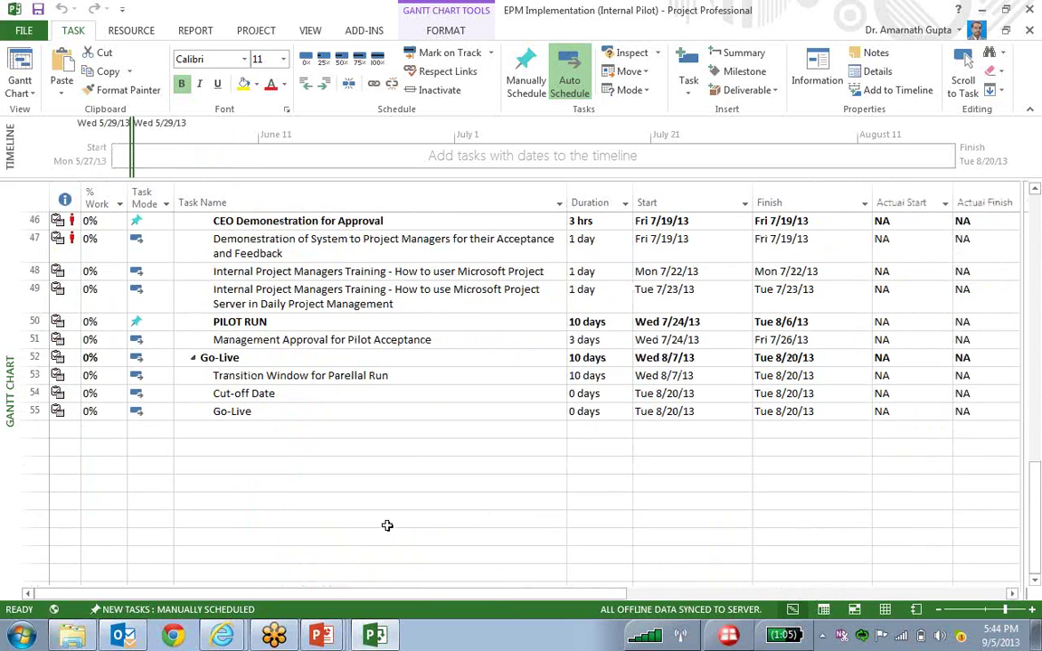
- Add a task named Demo Task in the first empty row below Go-Live
{"action": "left_click", "coordinate": [262, 432]}
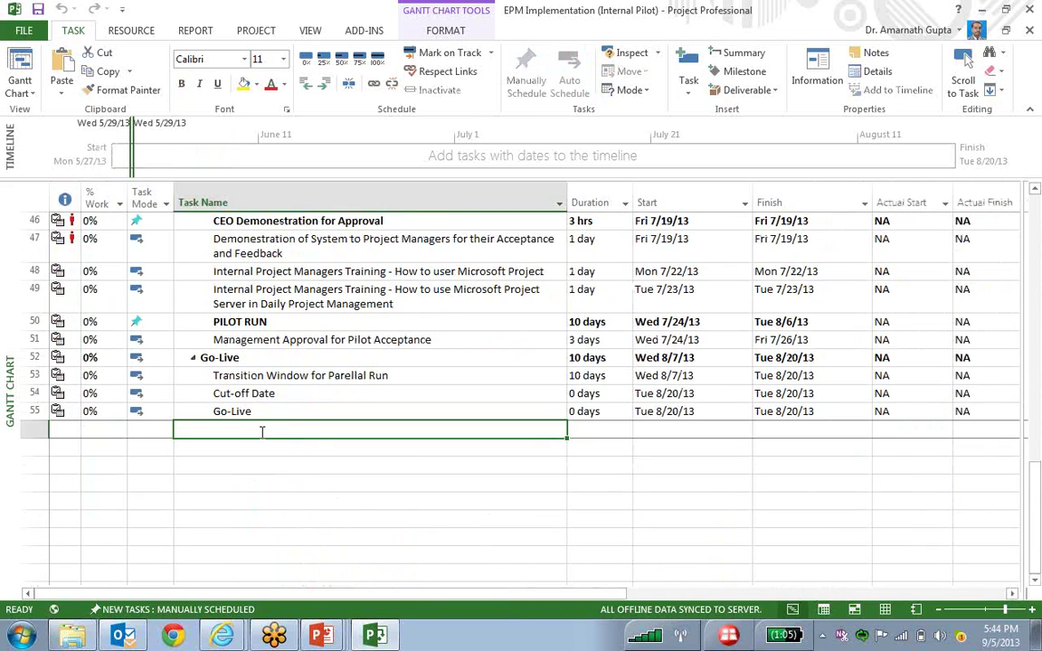
{"action": "type", "text": "Demo"}
{"action": "key", "text": "BackSpace"}
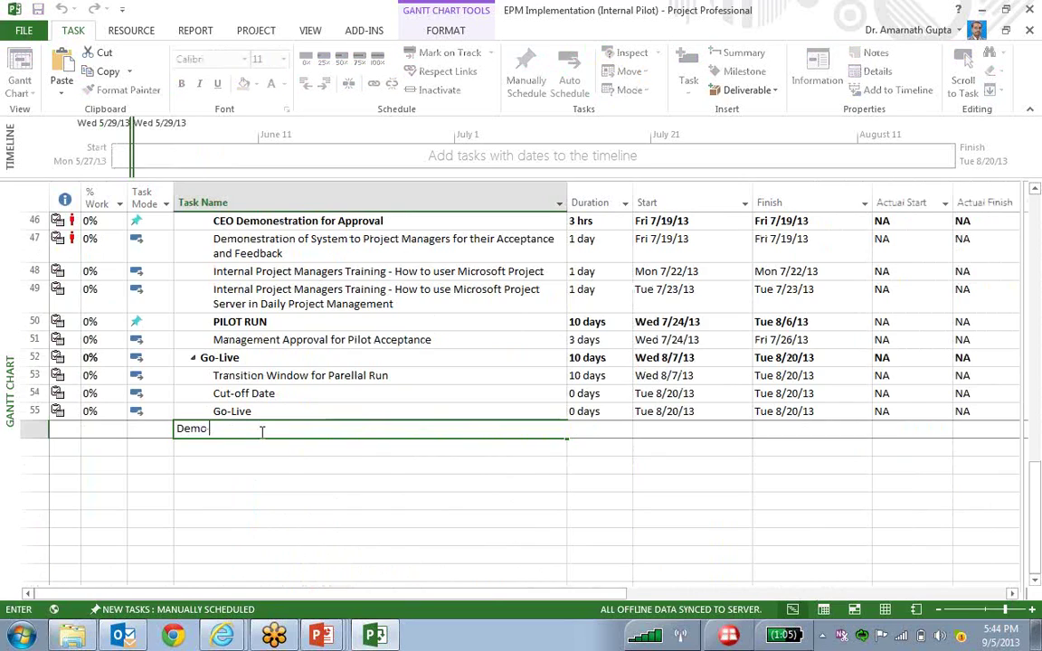
{"action": "type", "text": "Task"}
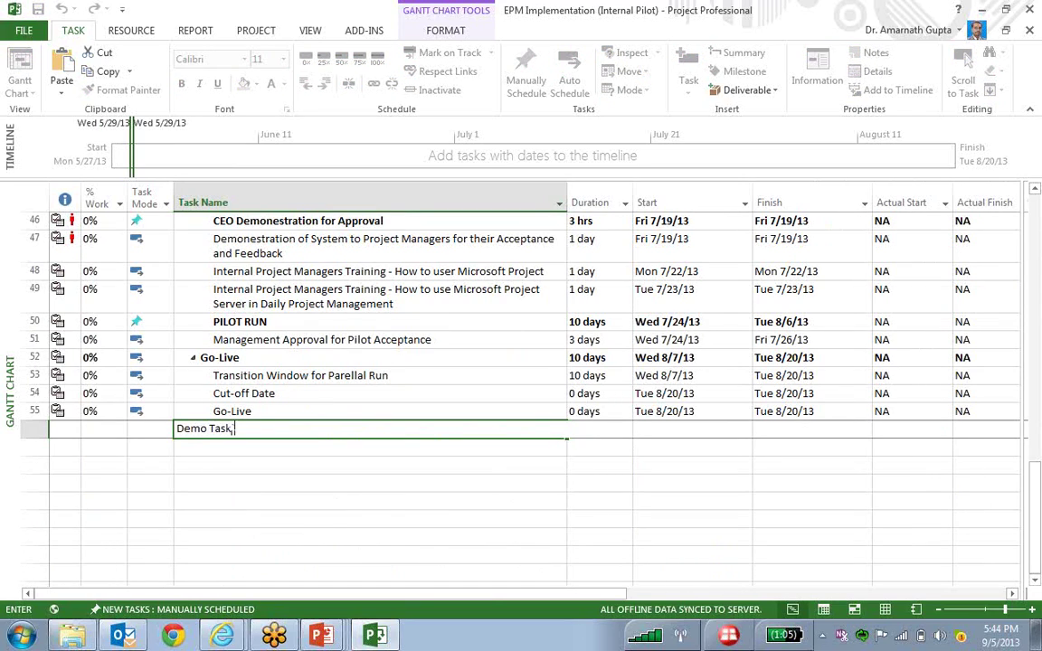
{"action": "key", "text": "Tab"}
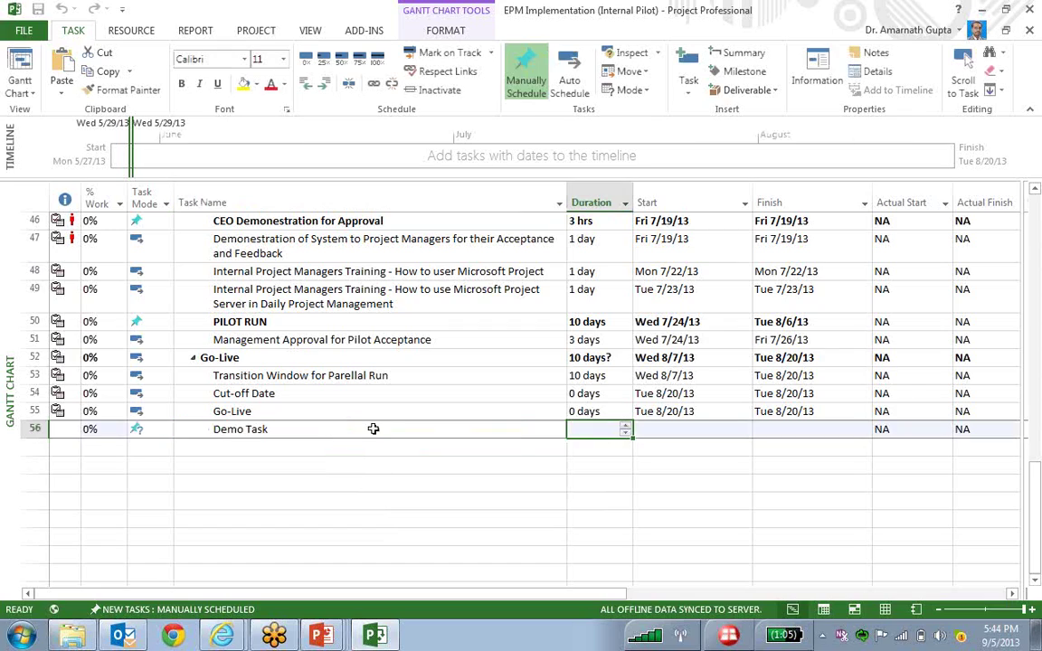
{"action": "key", "text": "Tab"}
- Insert a Resource Names column before the Actual Start column
{"action": "left_click", "coordinate": [891, 429]}
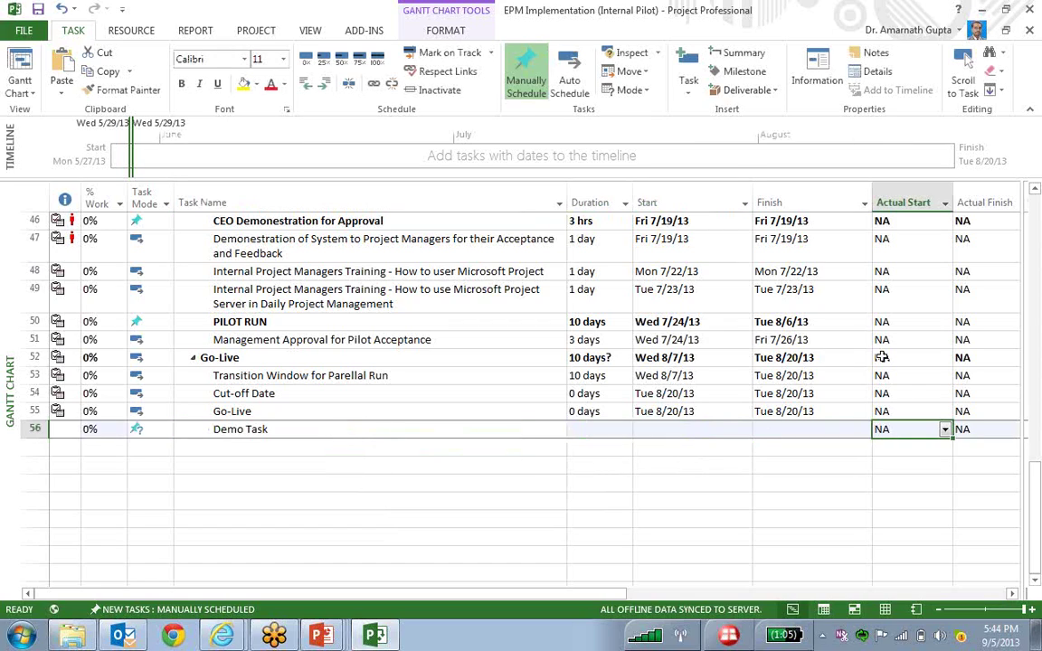
{"action": "right_click", "coordinate": [907, 203]}
{"action": "left_click", "coordinate": [949, 310]}
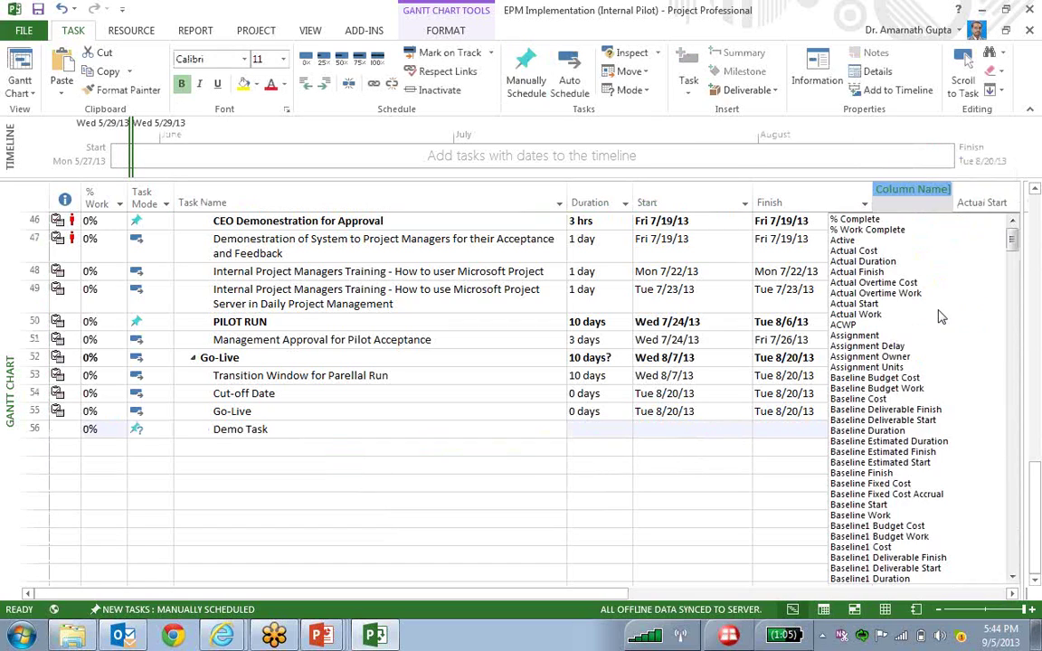
{"action": "type", "text": "resource Group"}
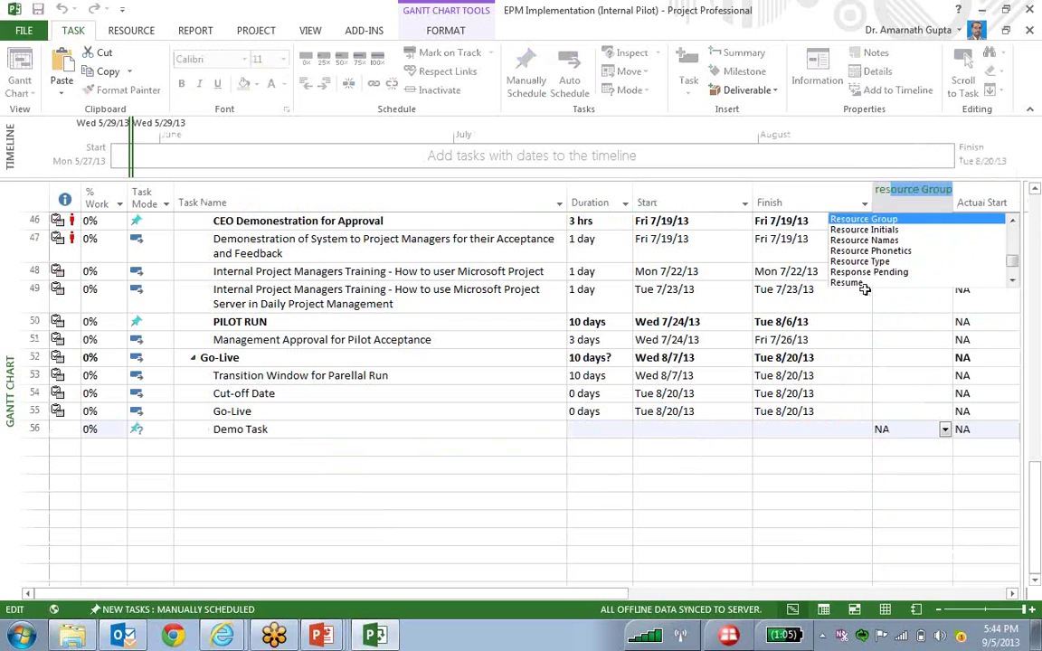
{"action": "left_click", "coordinate": [887, 241]}
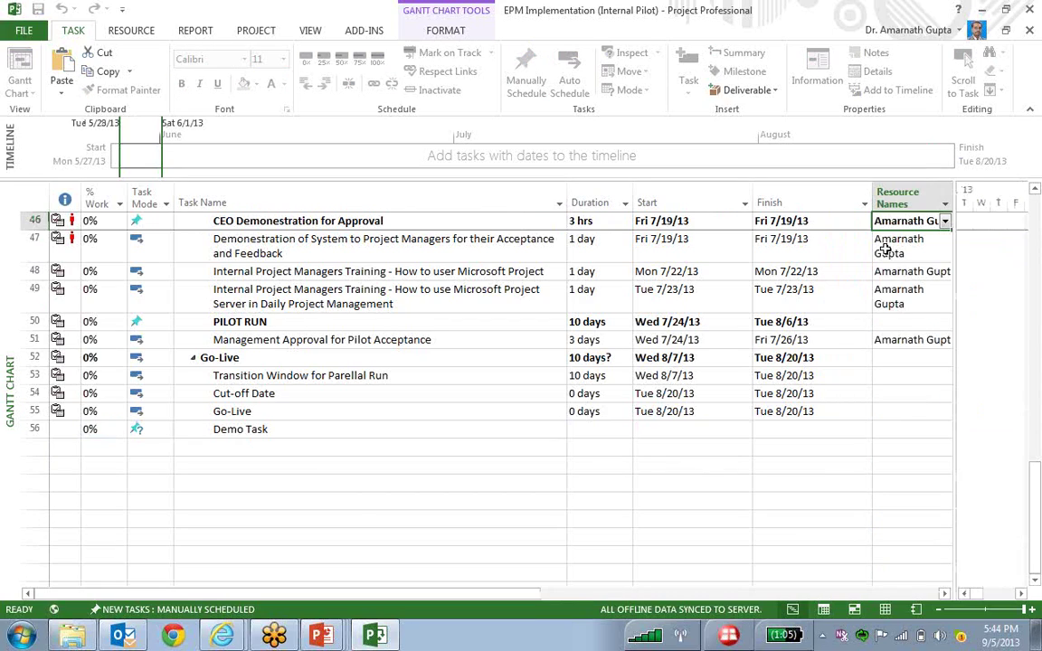
- Widen the task table and assign the first listed resource to Demo Task
{"action": "left_click", "coordinate": [895, 412]}
{"action": "left_click", "coordinate": [800, 432]}
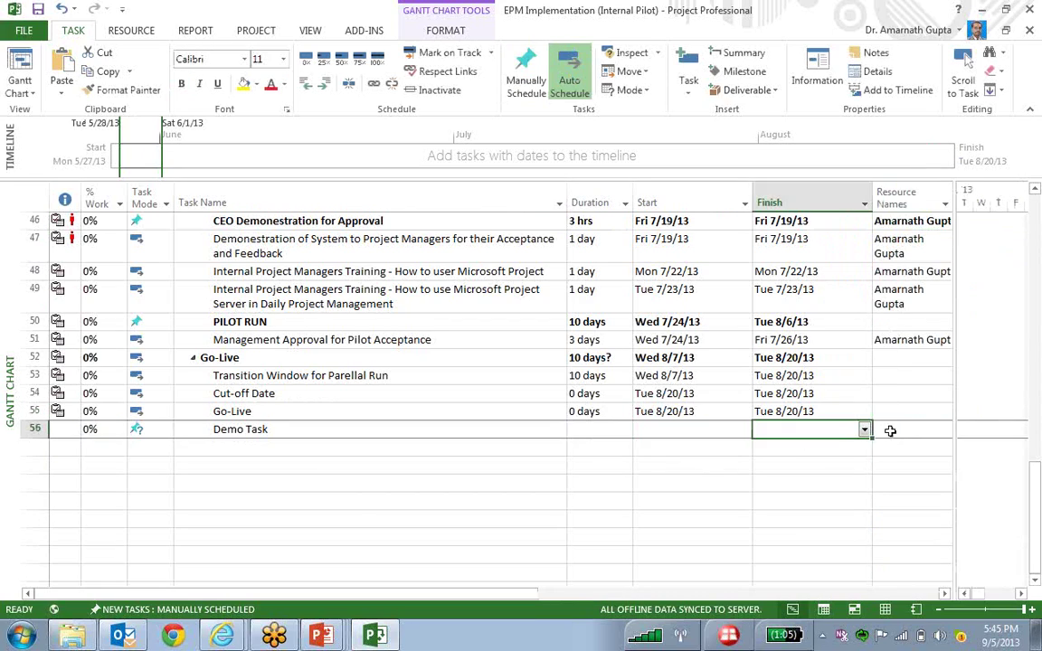
{"action": "left_click_drag", "start_coordinate": [955, 428], "coordinate": [1024, 431]}
{"action": "left_click", "coordinate": [937, 431]}
{"action": "left_click", "coordinate": [944, 430]}
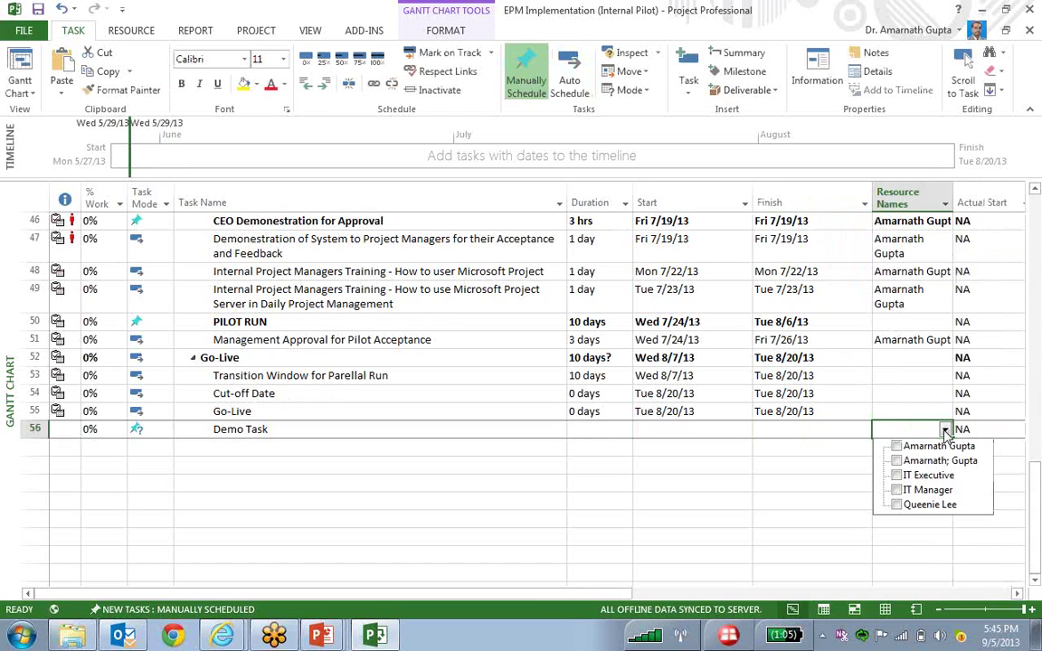
{"action": "left_click", "coordinate": [896, 447]}
{"action": "left_click", "coordinate": [832, 453]}
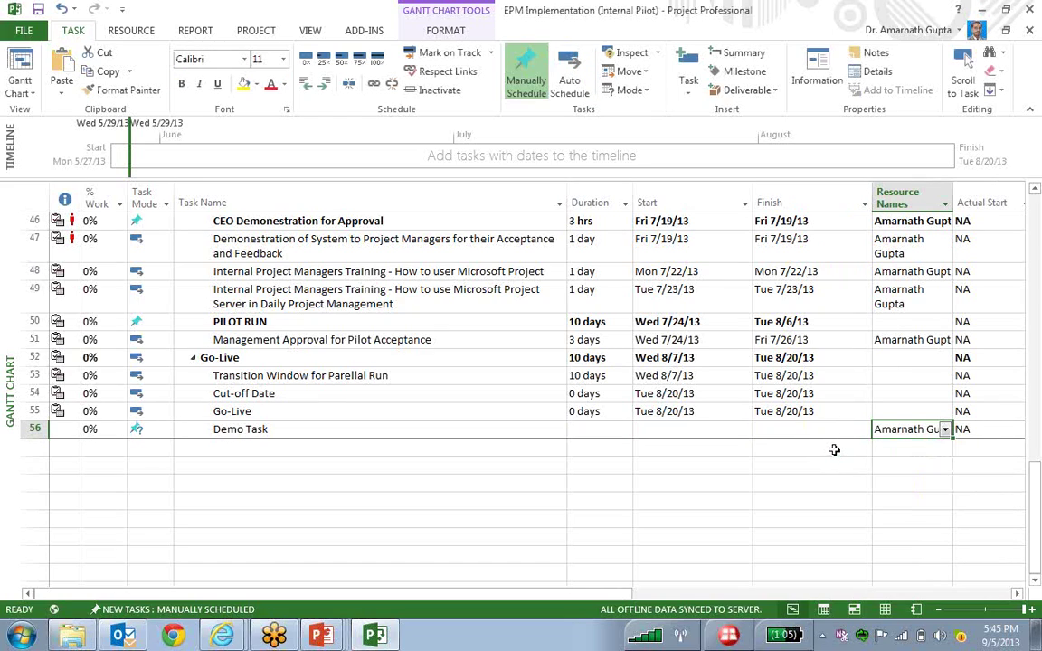
- Set Demo Task's duration to 2 days and its start date to Thu 9/5/13
{"action": "left_click", "coordinate": [587, 429]}
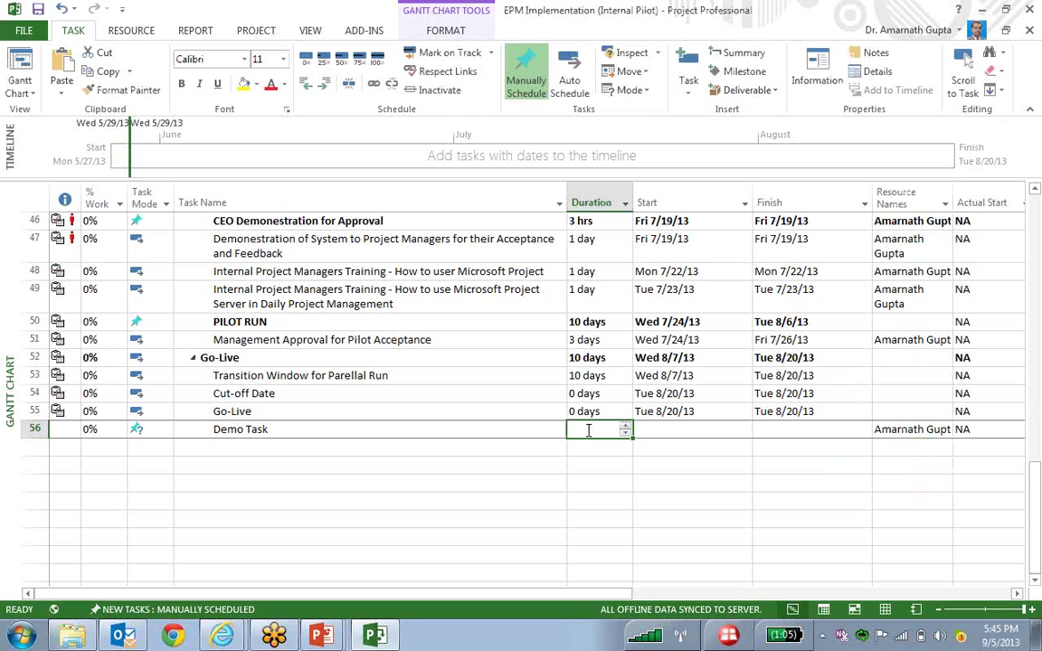
{"action": "type", "text": "2"}
{"action": "key", "text": "Tab"}
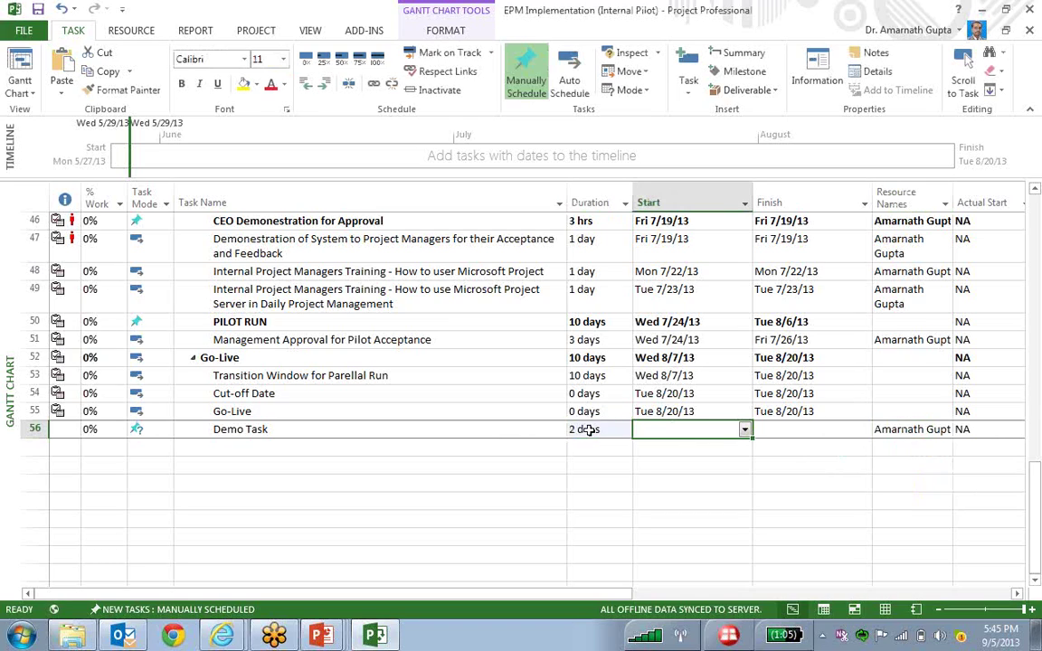
{"action": "left_click", "coordinate": [744, 431]}
{"action": "left_click", "coordinate": [674, 560]}
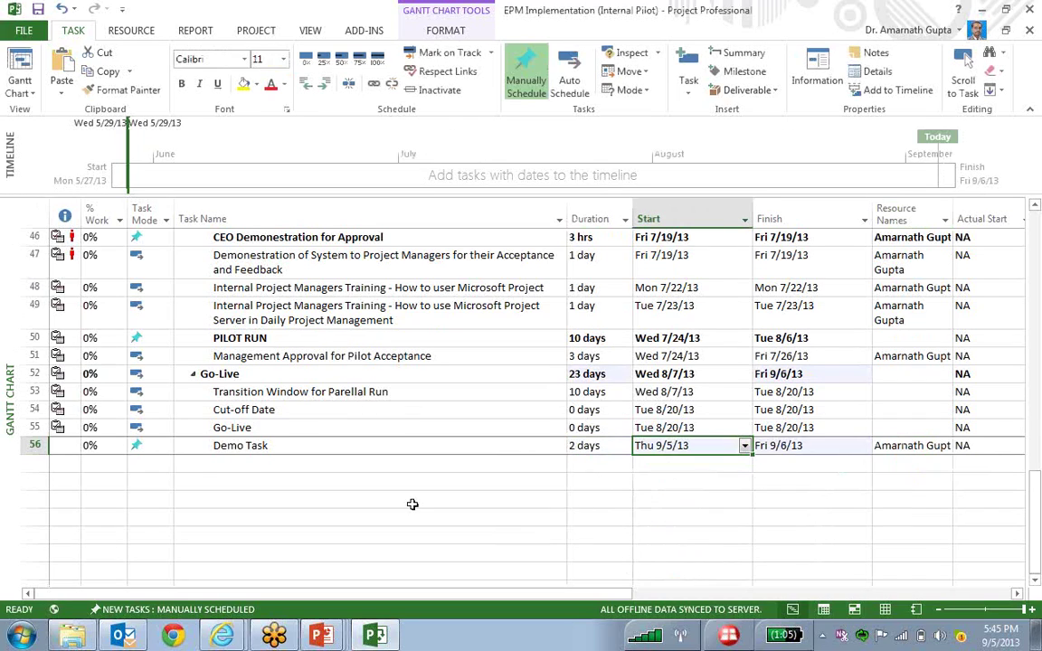
{"action": "left_click", "coordinate": [76, 444]}
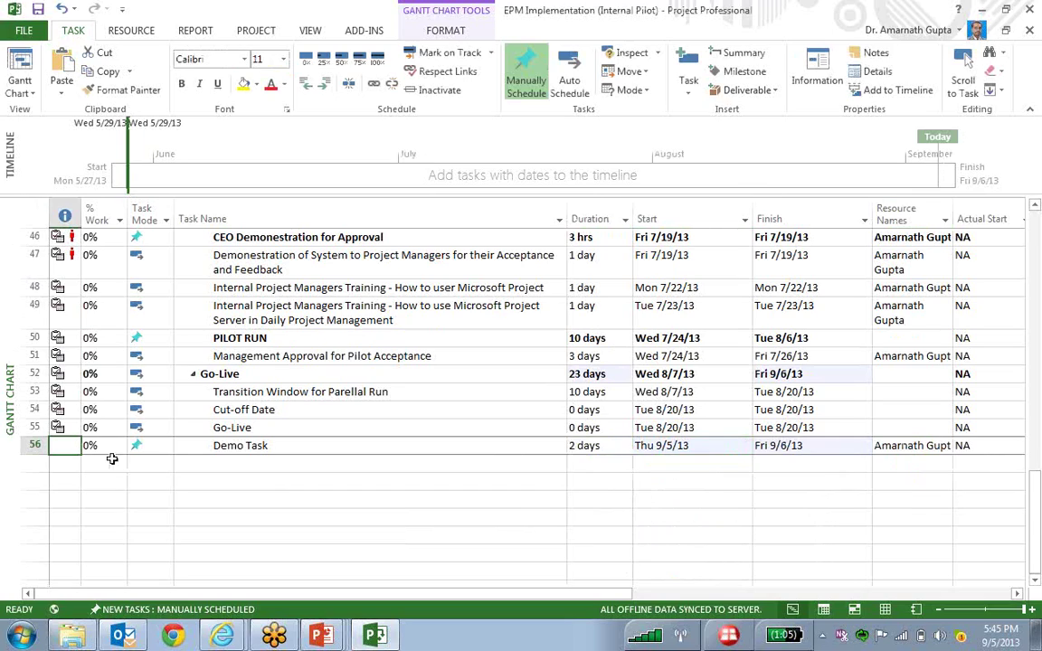
{"action": "left_click", "coordinate": [379, 445]}
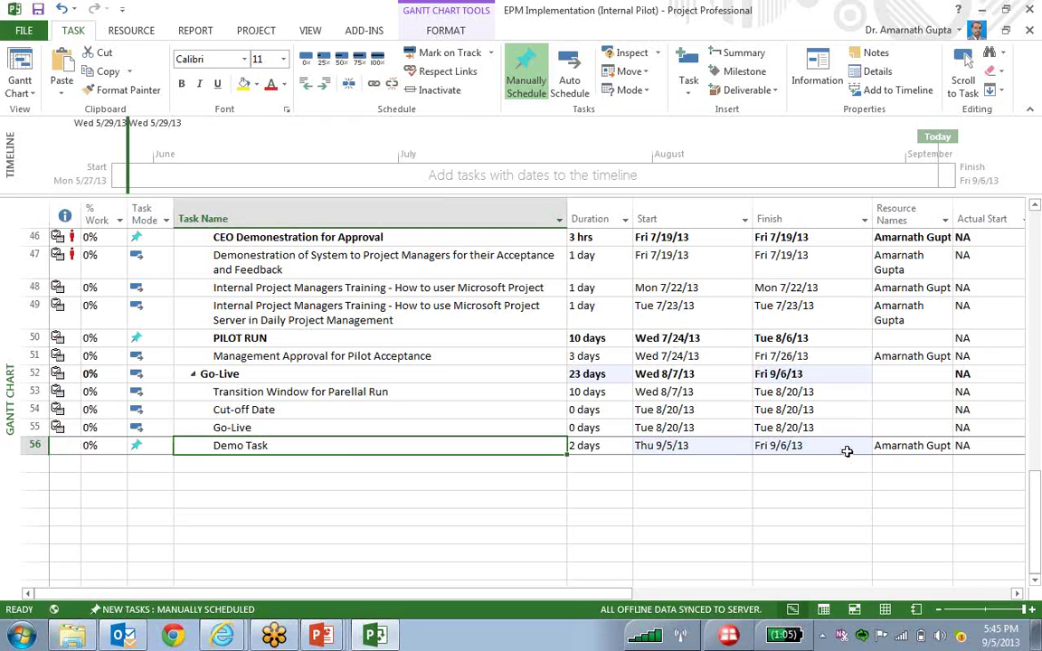
- Add a second task named Demo task in row 57 with a 1 day duration, starting Thu 9/5/13
{"action": "left_click", "coordinate": [335, 464]}
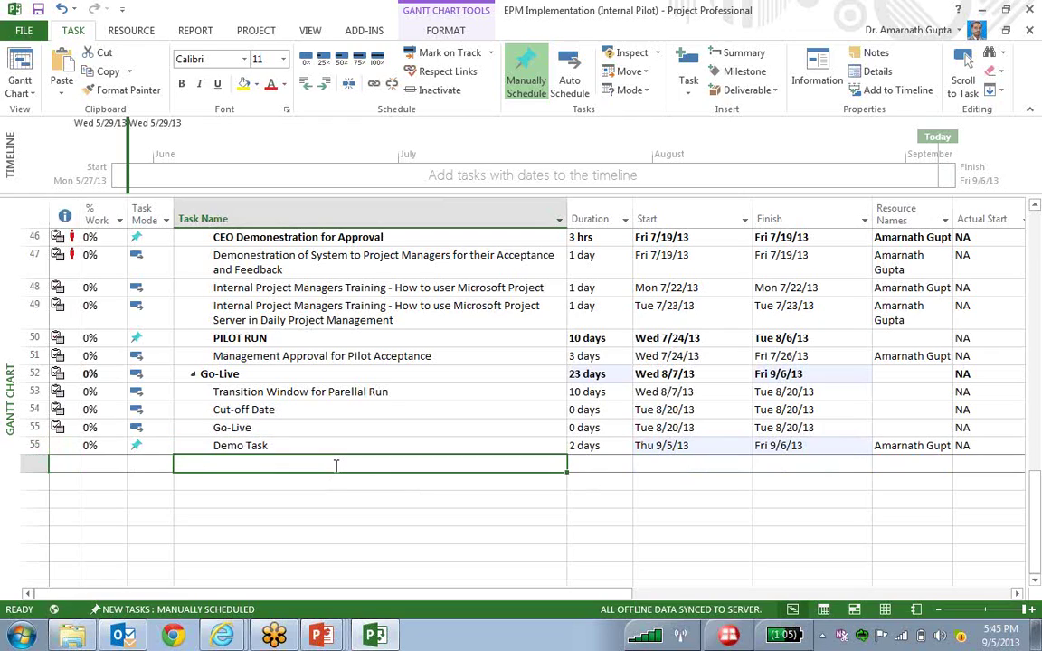
{"action": "type", "text": "Demo task"}
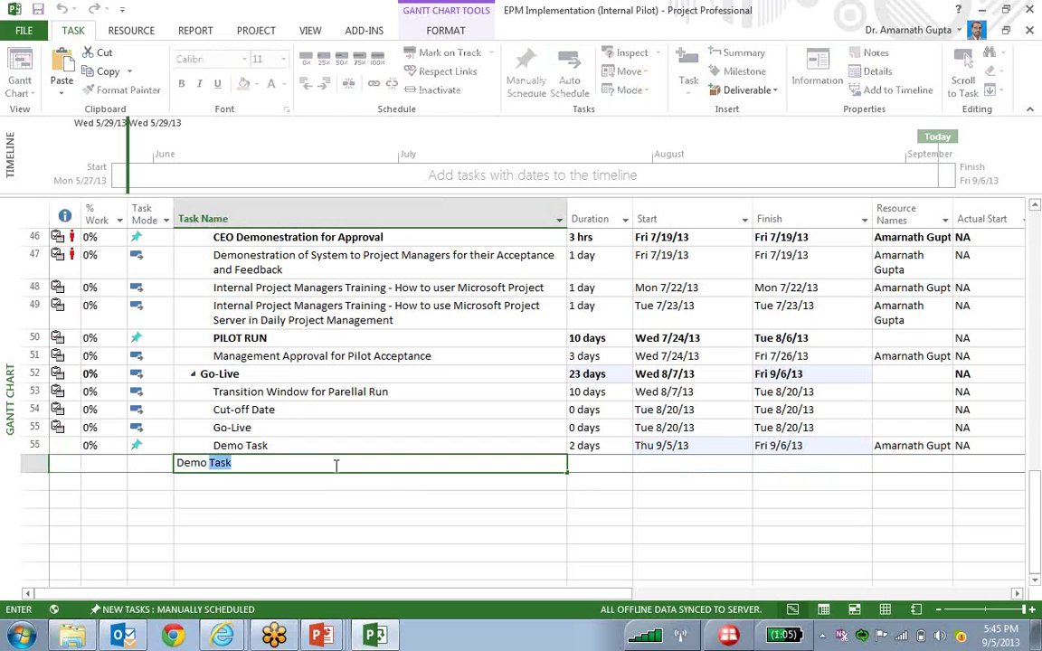
{"action": "key", "text": "Tab"}
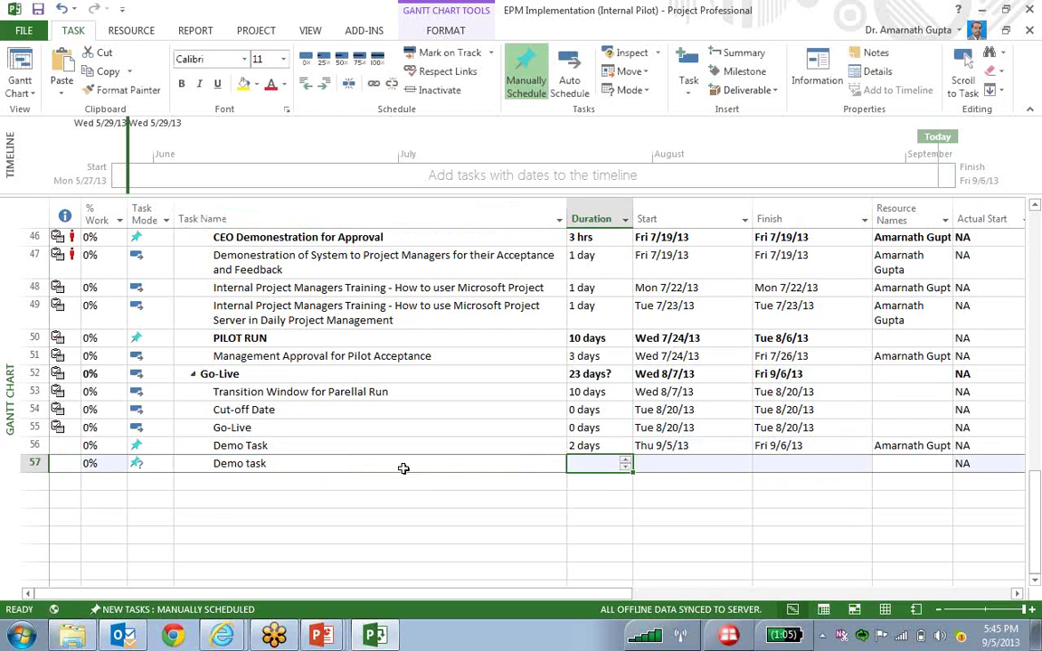
{"action": "type", "text": "1 day"}
{"action": "left_click", "coordinate": [707, 463]}
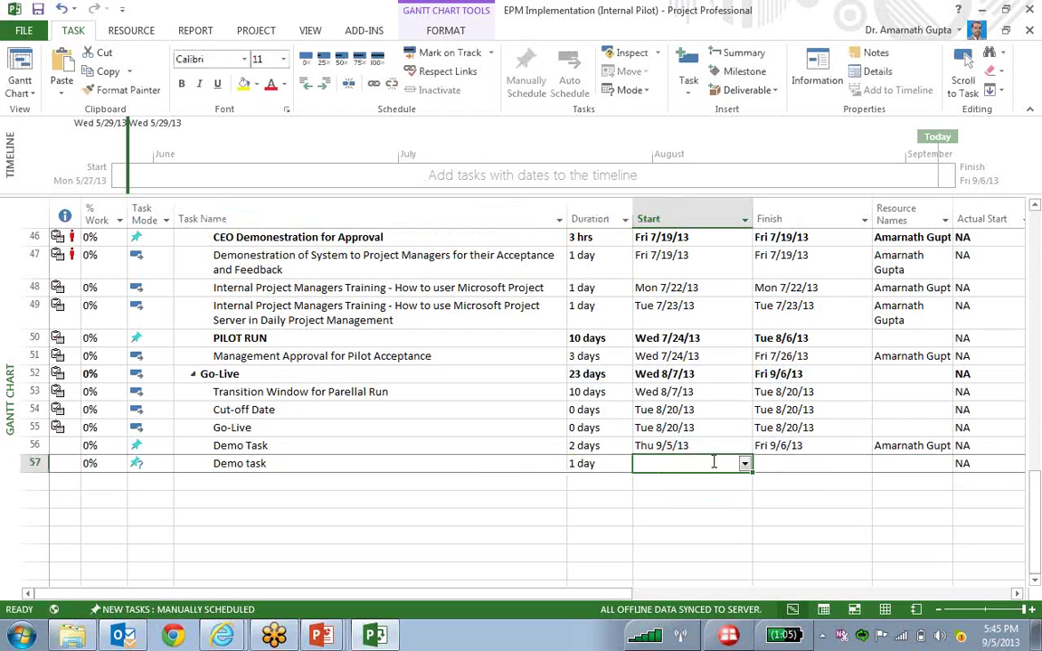
{"action": "left_click", "coordinate": [744, 463]}
{"action": "left_click", "coordinate": [674, 596]}
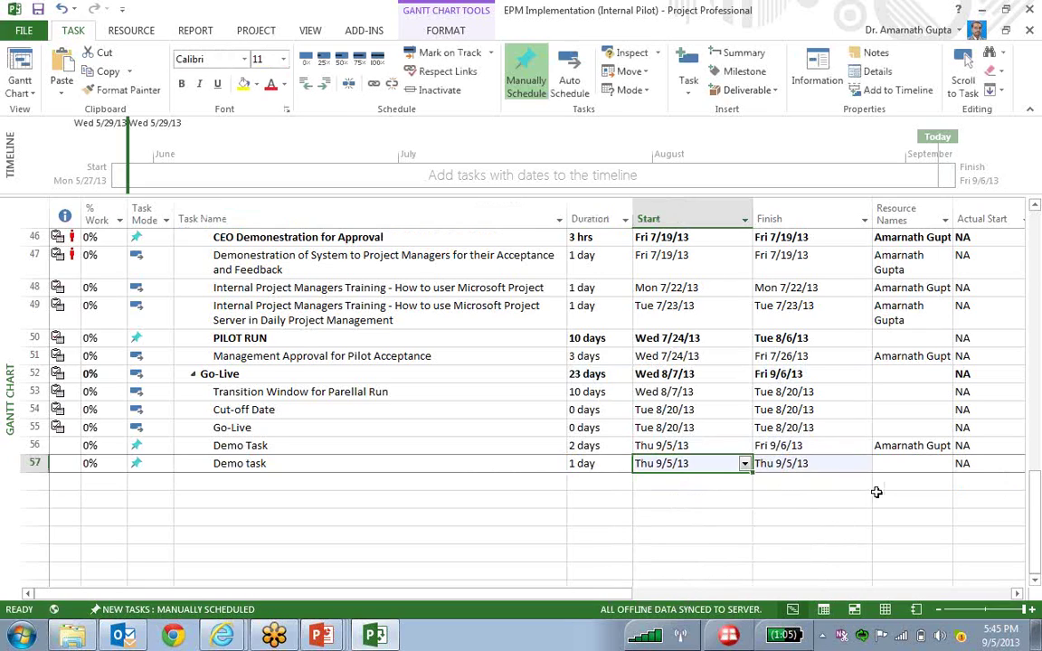
- Assign the first listed resource to the Demo task in row 57
{"action": "left_click", "coordinate": [900, 463]}
{"action": "left_click", "coordinate": [945, 463]}
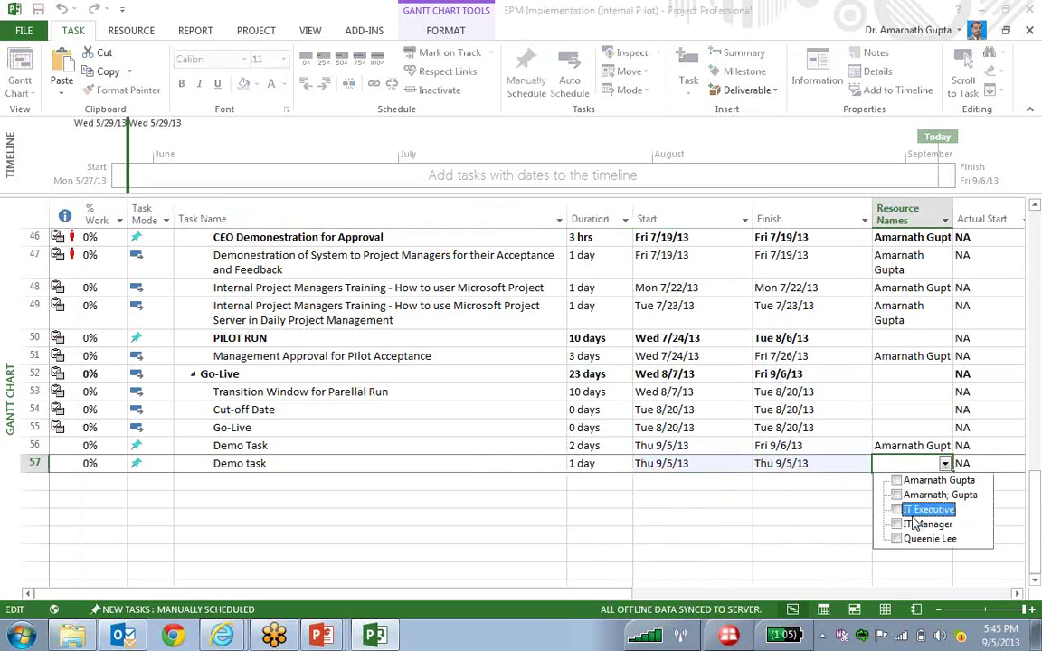
{"action": "left_click", "coordinate": [896, 480]}
{"action": "key", "text": "Return"}
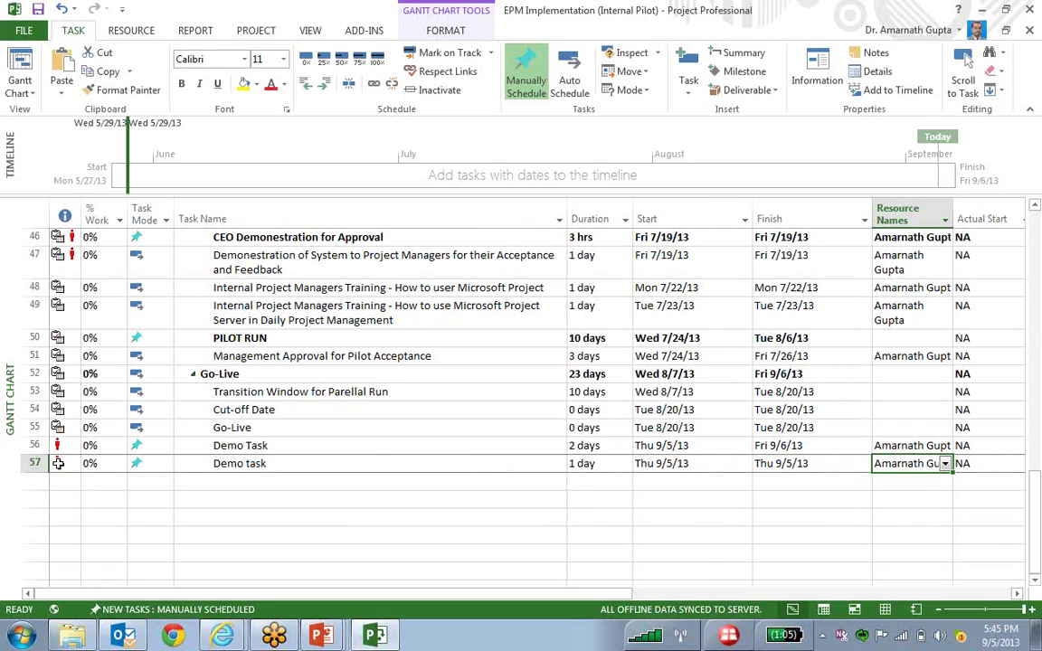
{"action": "mouse_move", "coordinate": [58, 464]}
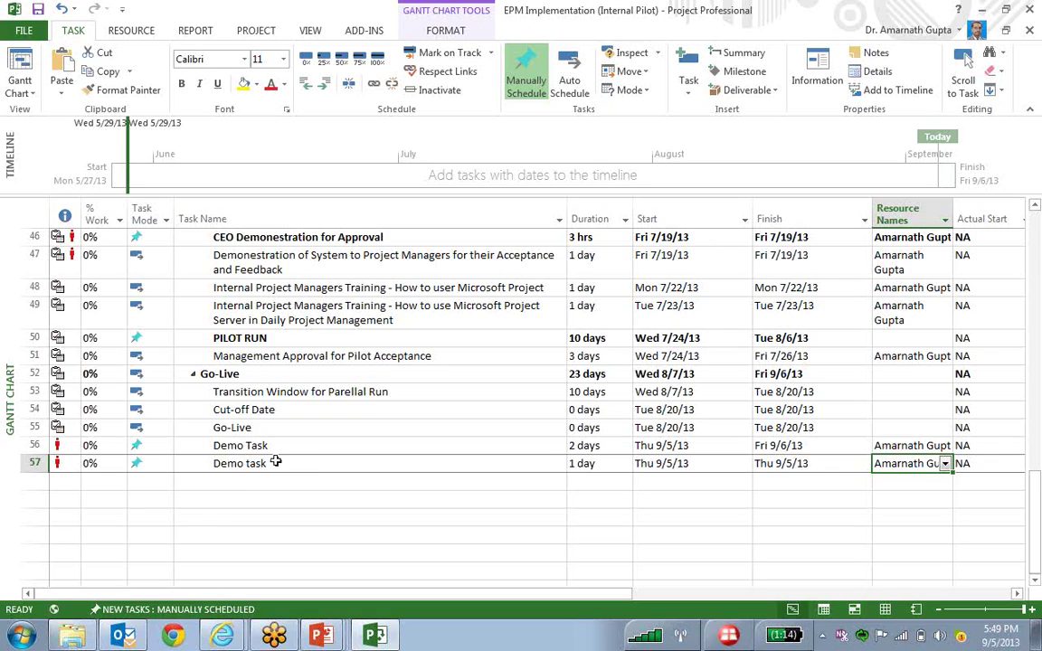
{"action": "right_click", "coordinate": [924, 466]}
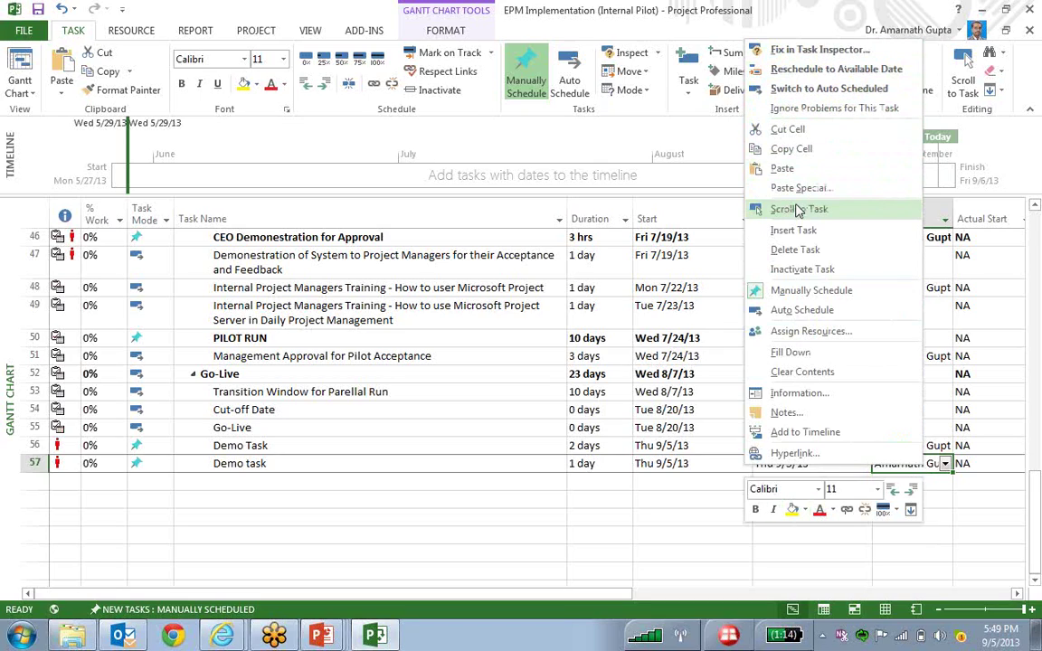
{"action": "left_click", "coordinate": [525, 452]}
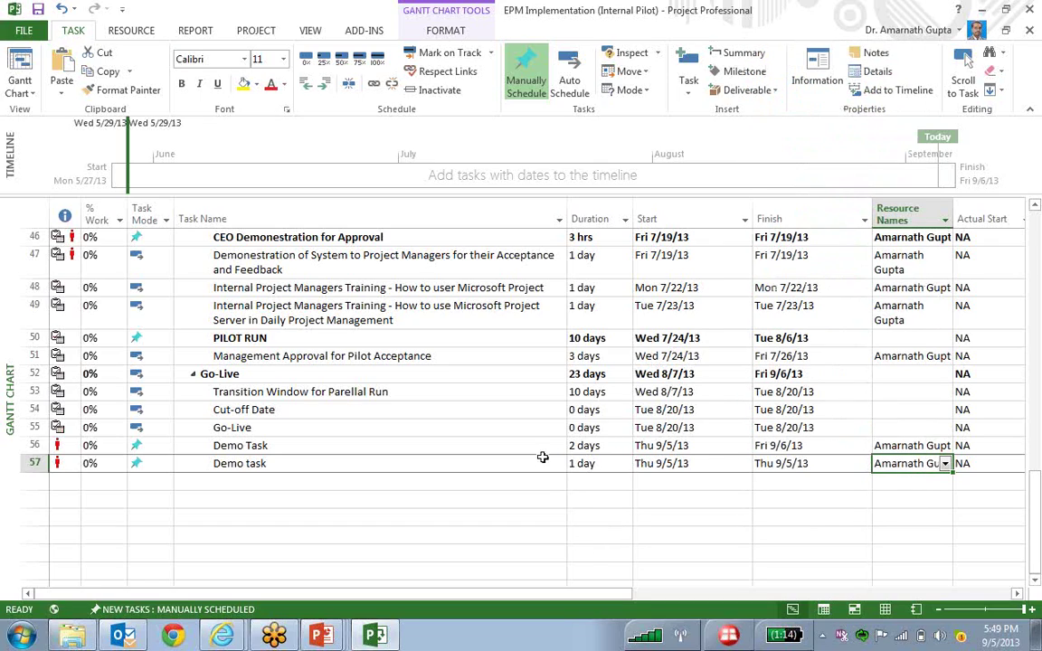
{"action": "left_click", "coordinate": [540, 463]}
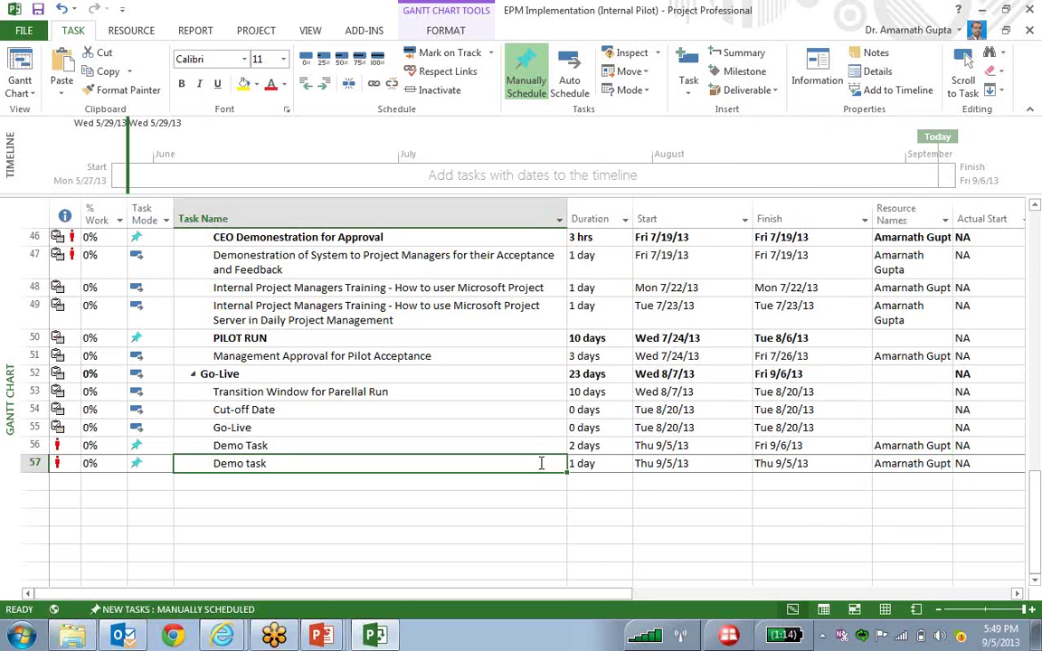
{"action": "right_click", "coordinate": [918, 466]}
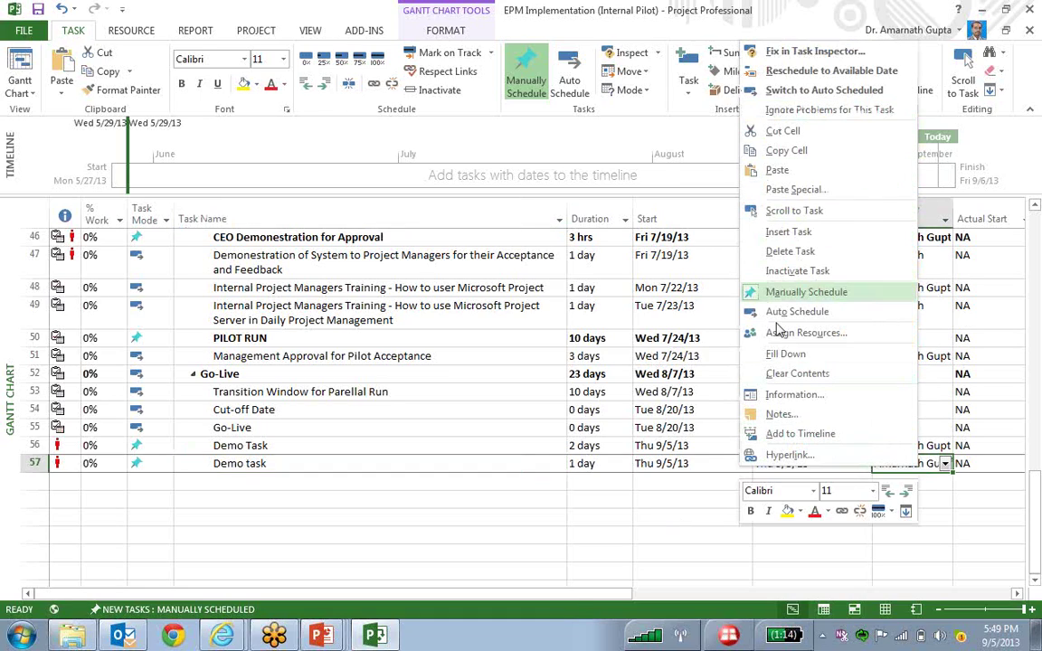
{"action": "key", "text": "Escape"}
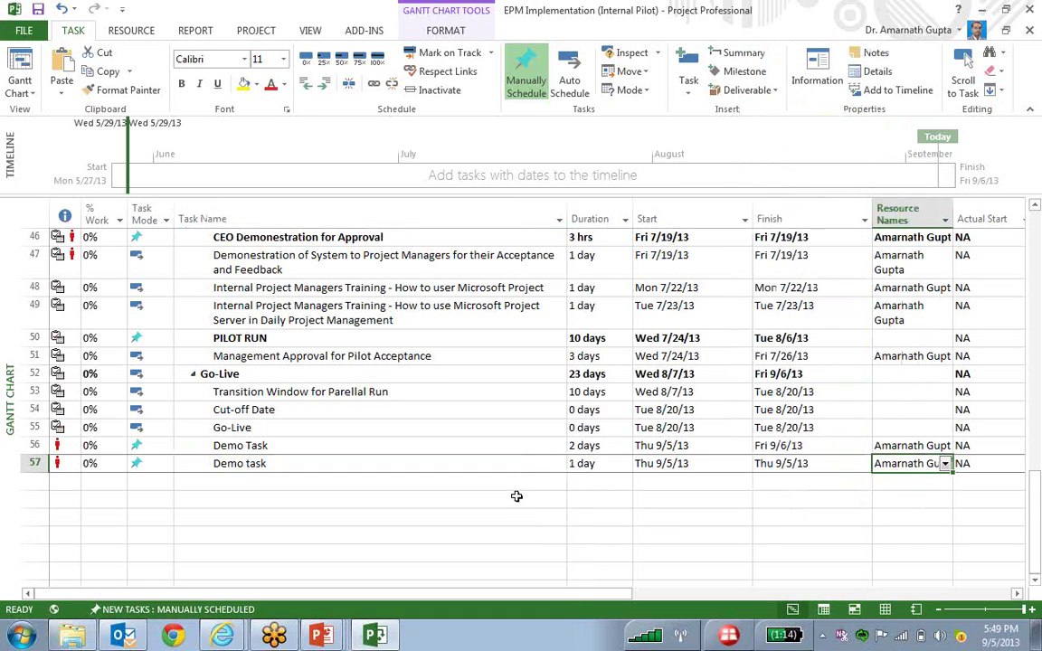
- Try rescheduling the Demo task in row 57 to its resource's available date, undoing the change each time
{"action": "right_click", "coordinate": [904, 468]}
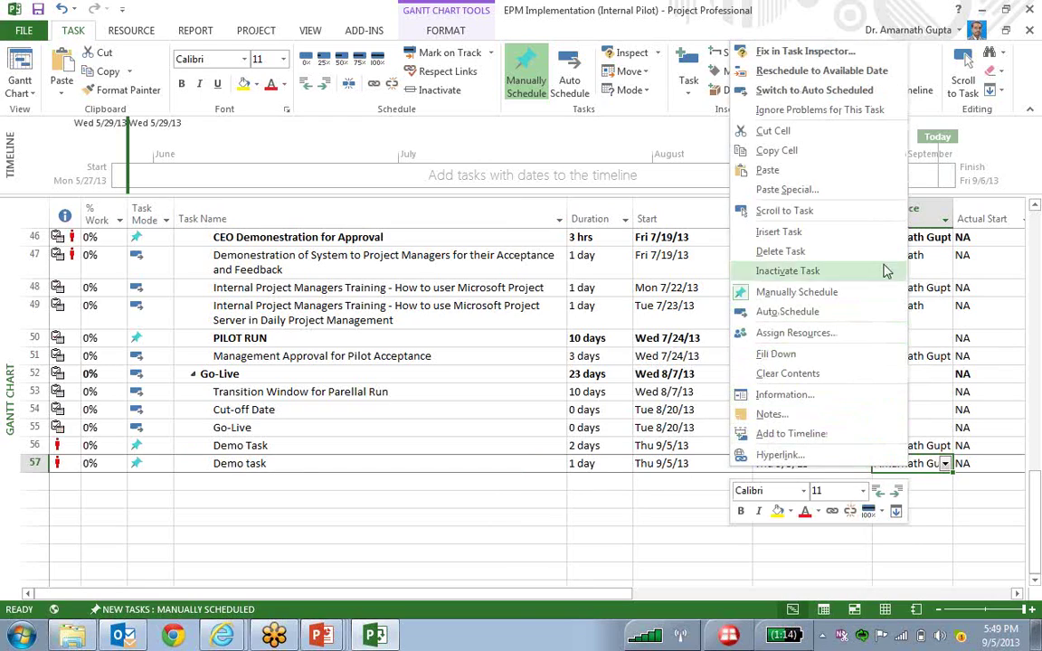
{"action": "left_click", "coordinate": [816, 71]}
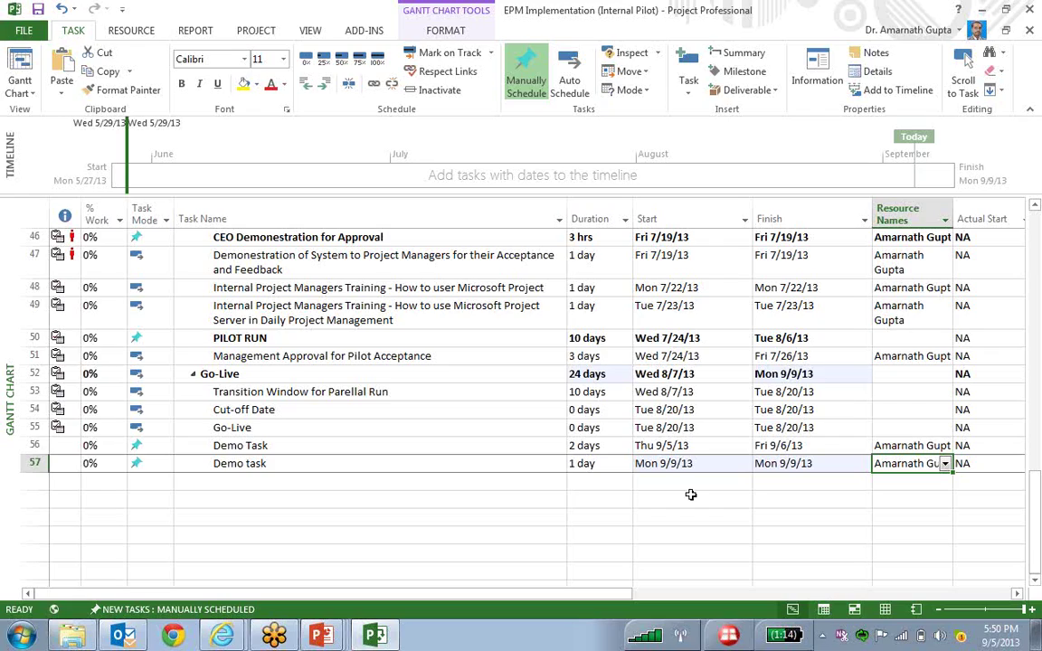
{"action": "key", "text": "ctrl+z"}
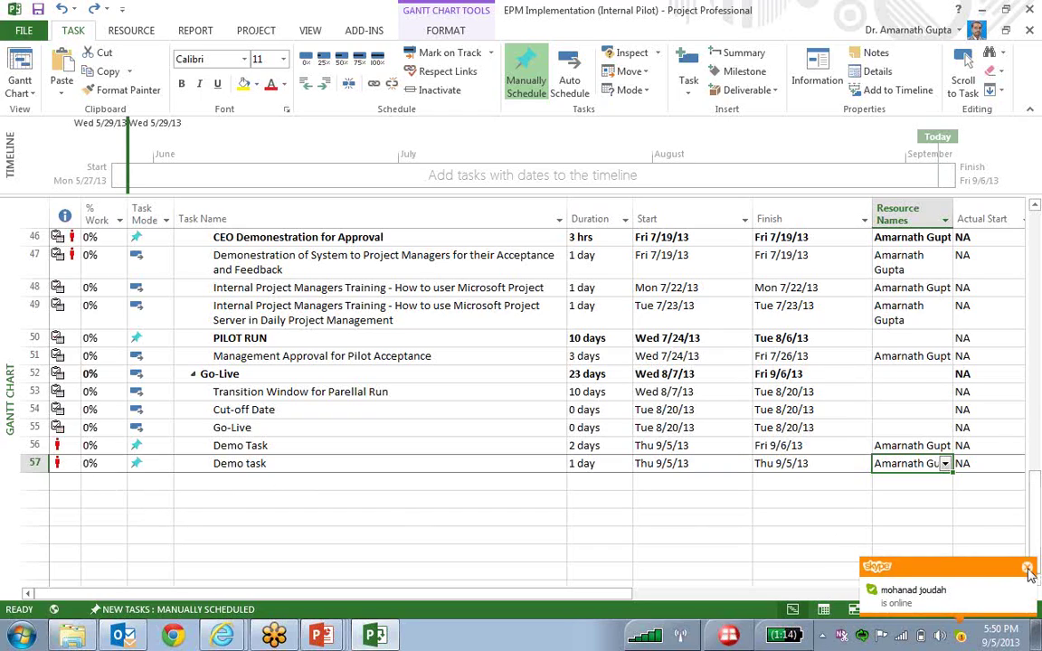
{"action": "left_click", "coordinate": [1028, 570]}
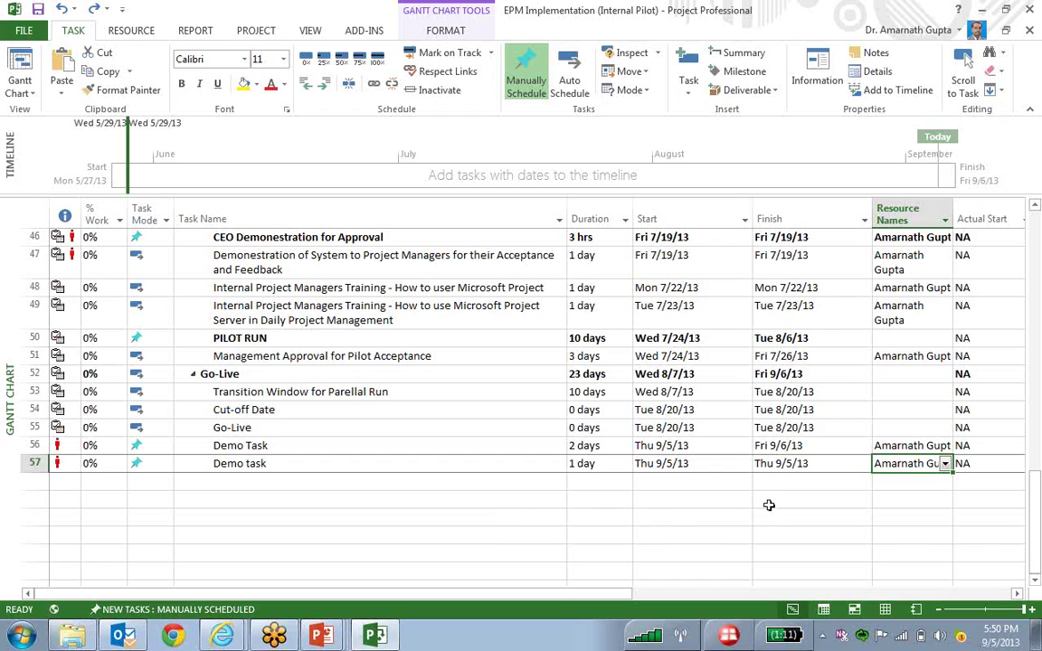
{"action": "right_click", "coordinate": [892, 472]}
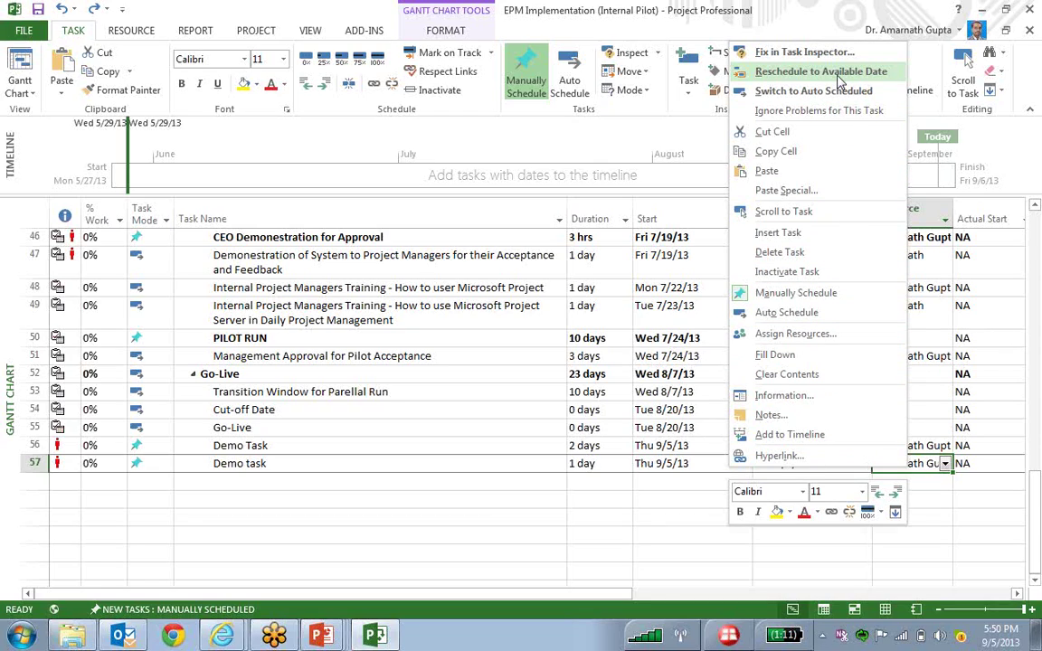
{"action": "left_click", "coordinate": [838, 78]}
{"action": "left_click", "coordinate": [683, 482]}
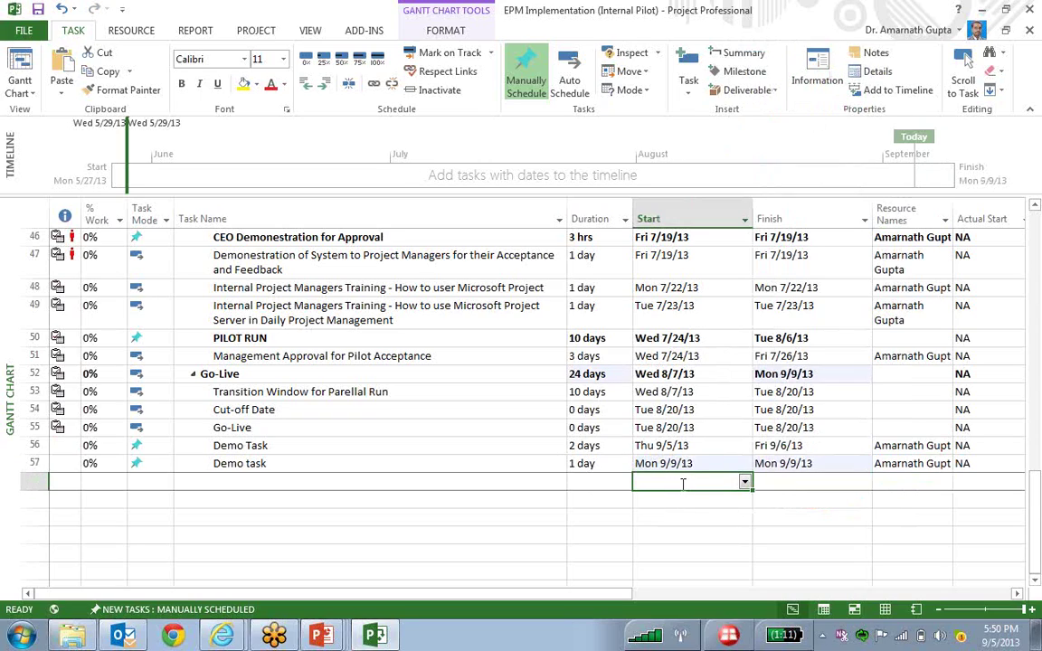
{"action": "key", "text": "Up"}
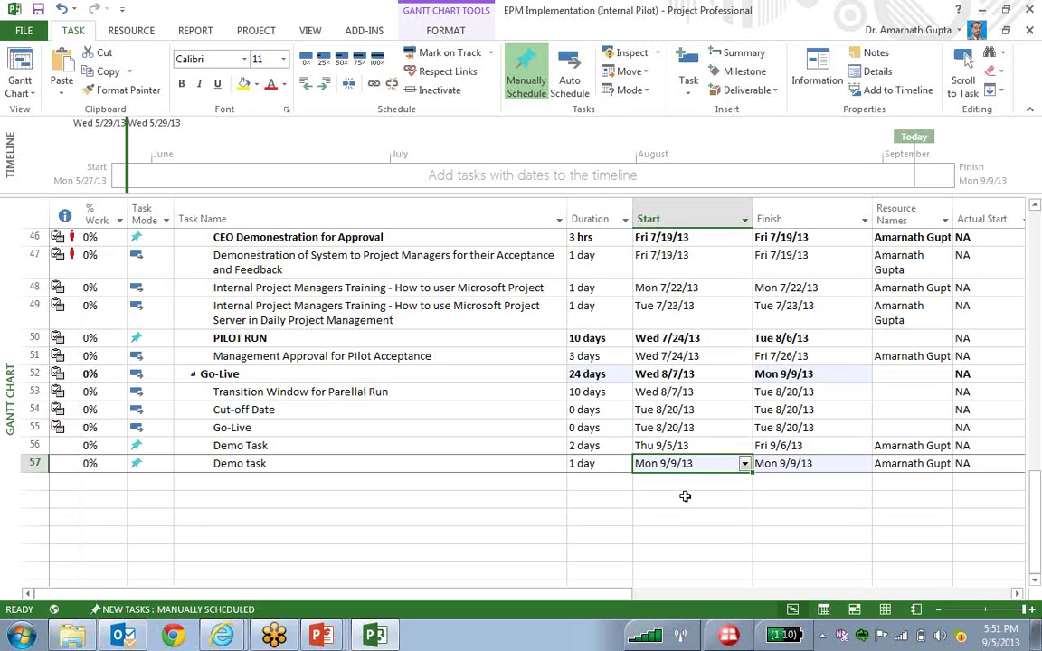
{"action": "key", "text": "ctrl+z"}
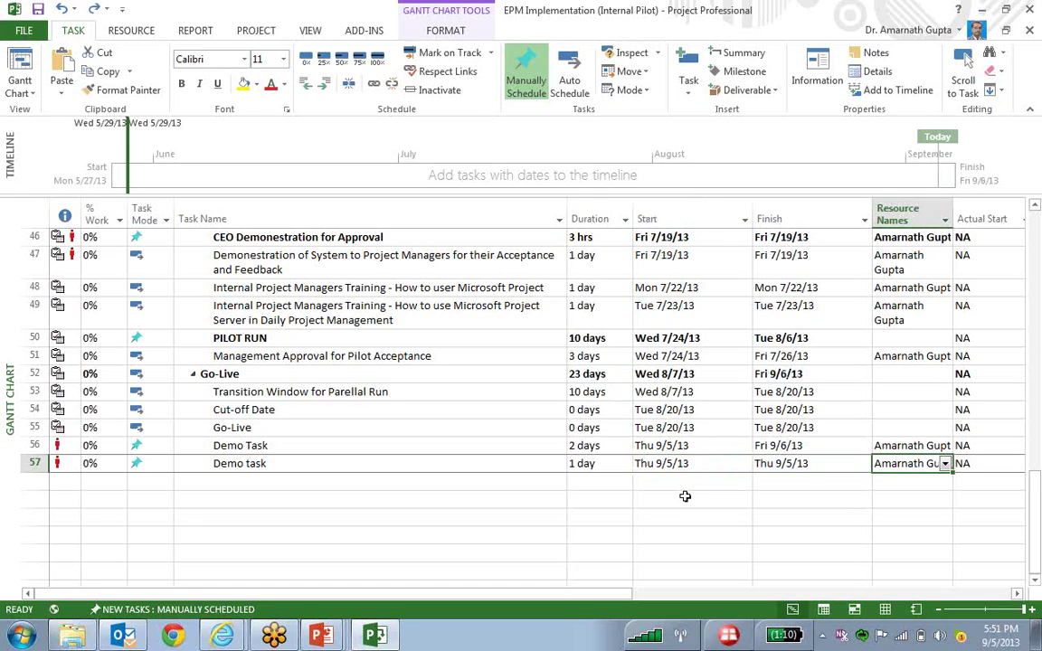
- Open the Task Inspector for the Demo task in row 57 and view the overallocated resources in Team Planner
{"action": "right_click", "coordinate": [58, 466]}
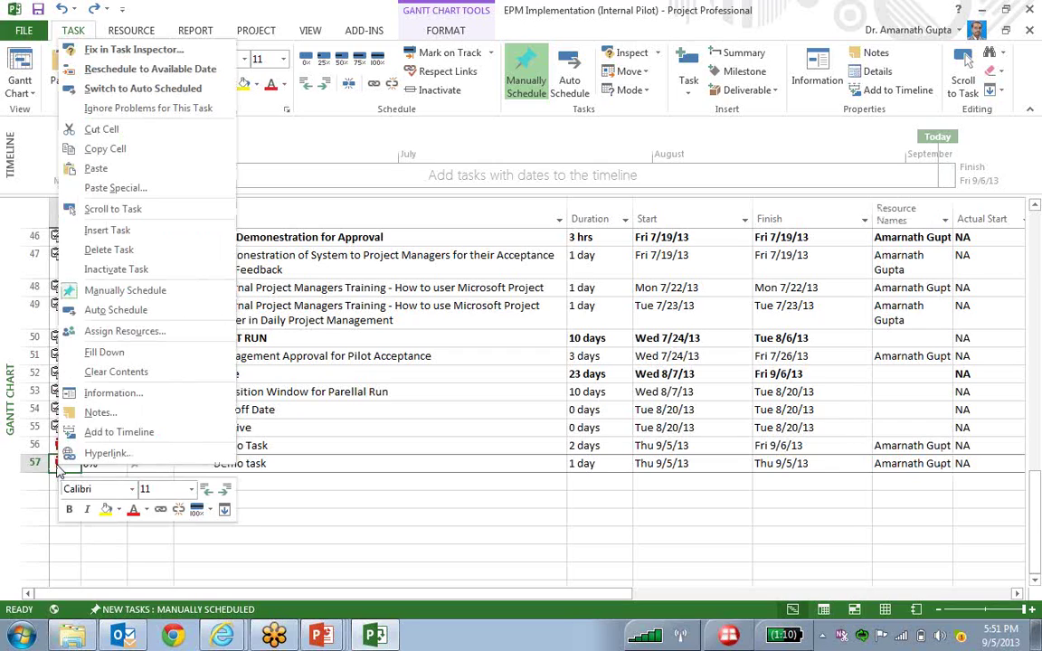
{"action": "left_click", "coordinate": [132, 50]}
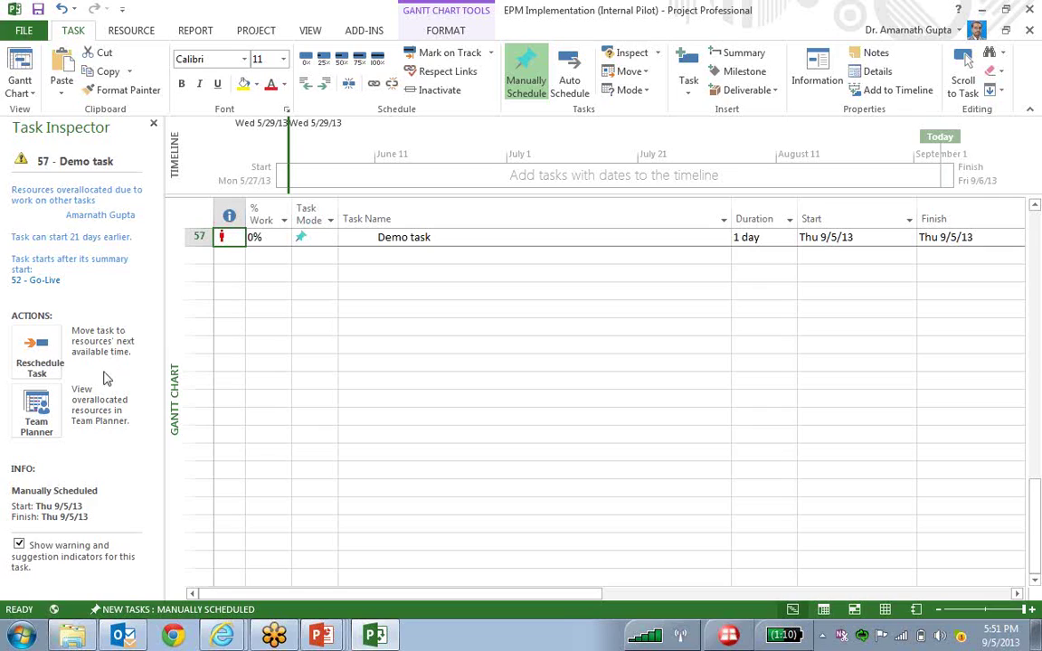
{"action": "left_click", "coordinate": [36, 412]}
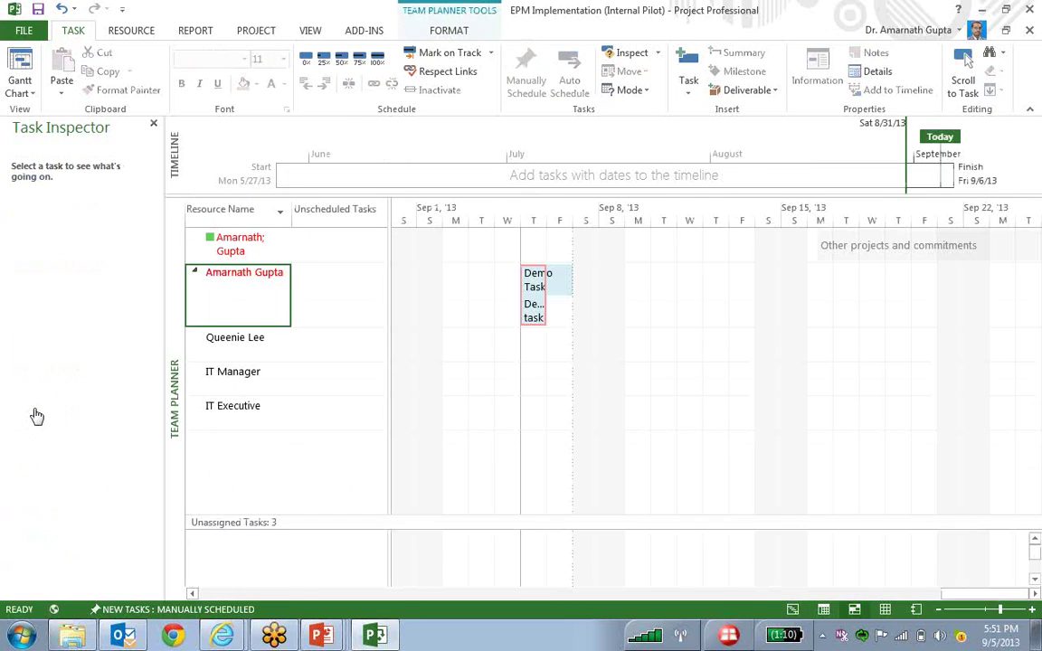
- Zoom the Team Planner timescale to 2 weeks
{"action": "right_click", "coordinate": [571, 224]}
{"action": "left_click", "coordinate": [599, 245]}
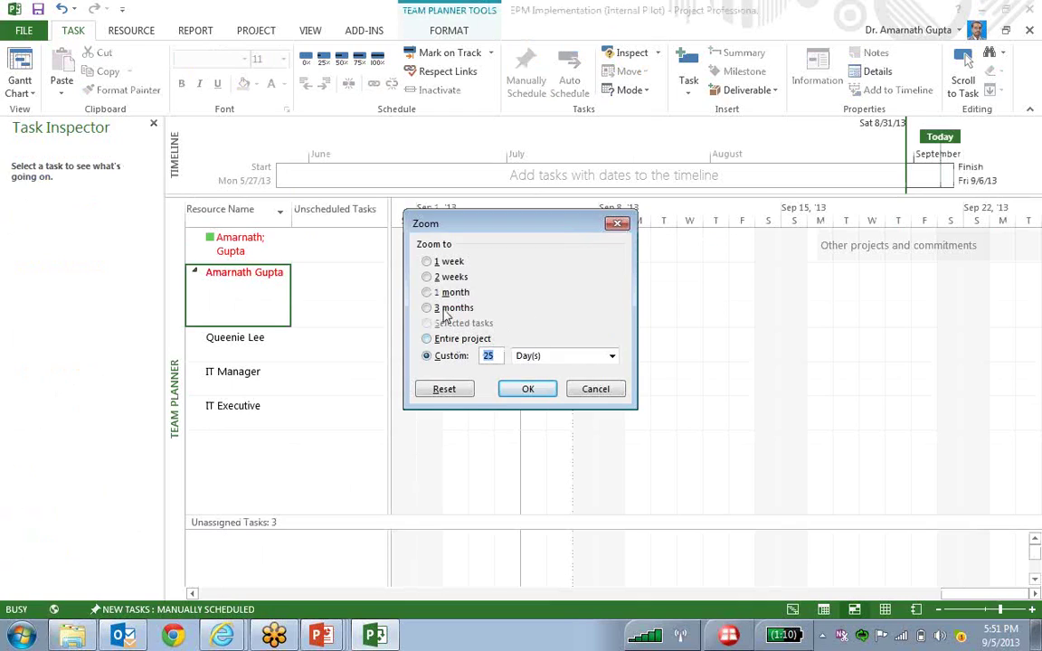
{"action": "left_click", "coordinate": [438, 277]}
{"action": "left_click", "coordinate": [527, 389]}
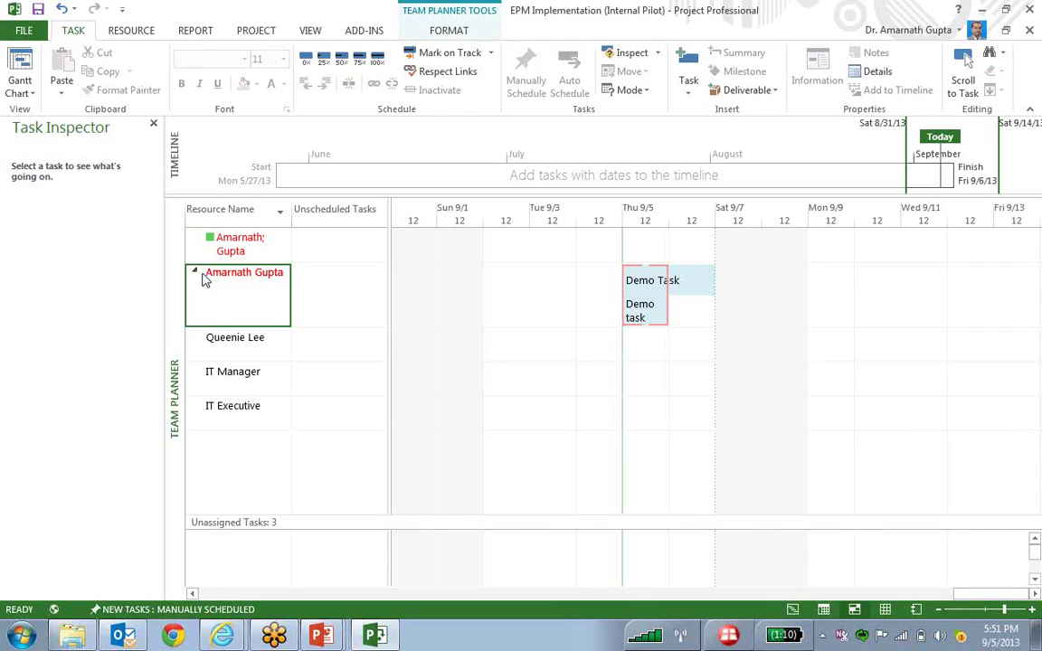
- Compare the two overlapping demo tasks in Team Planner and move the 1-day Demo task to Mon 9/9/13, then to Wed 9/11/13
{"action": "mouse_move", "coordinate": [649, 284]}
{"action": "left_click", "coordinate": [648, 315]}
{"action": "left_click", "coordinate": [648, 314]}
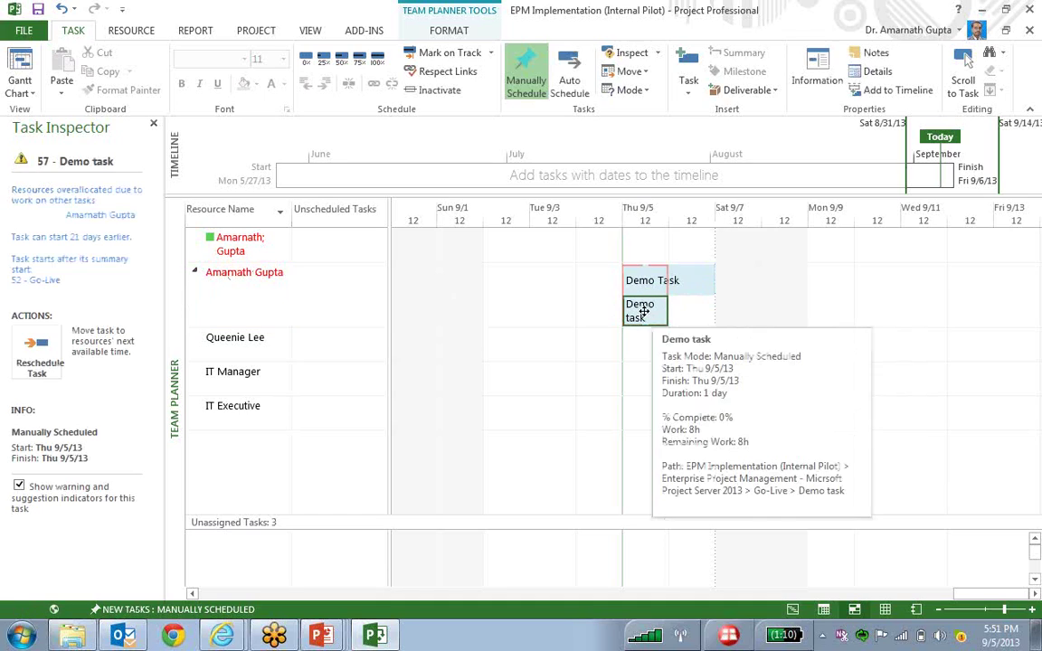
{"action": "mouse_move", "coordinate": [641, 282]}
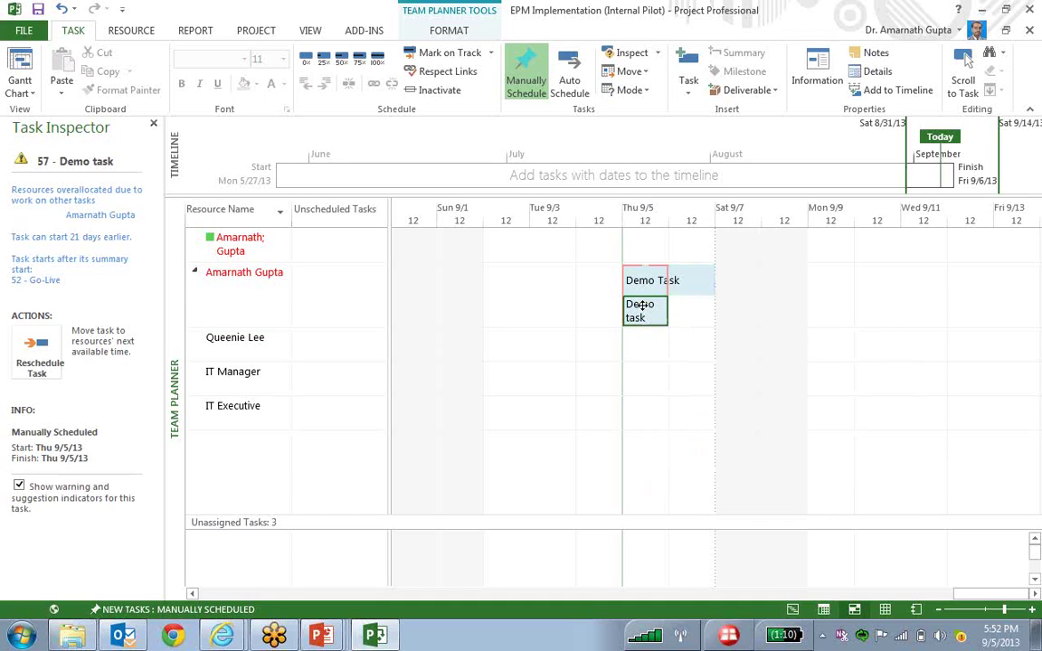
{"action": "left_click", "coordinate": [641, 282]}
{"action": "left_click", "coordinate": [643, 311]}
{"action": "mouse_move", "coordinate": [651, 322]}
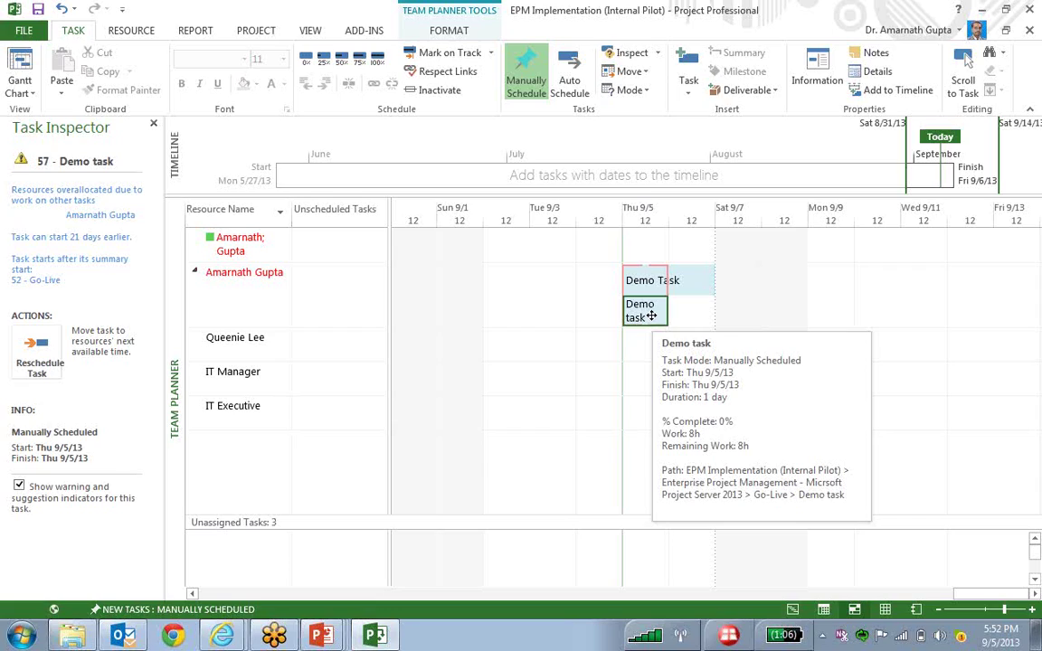
{"action": "left_click_drag", "start_coordinate": [651, 314], "coordinate": [828, 282]}
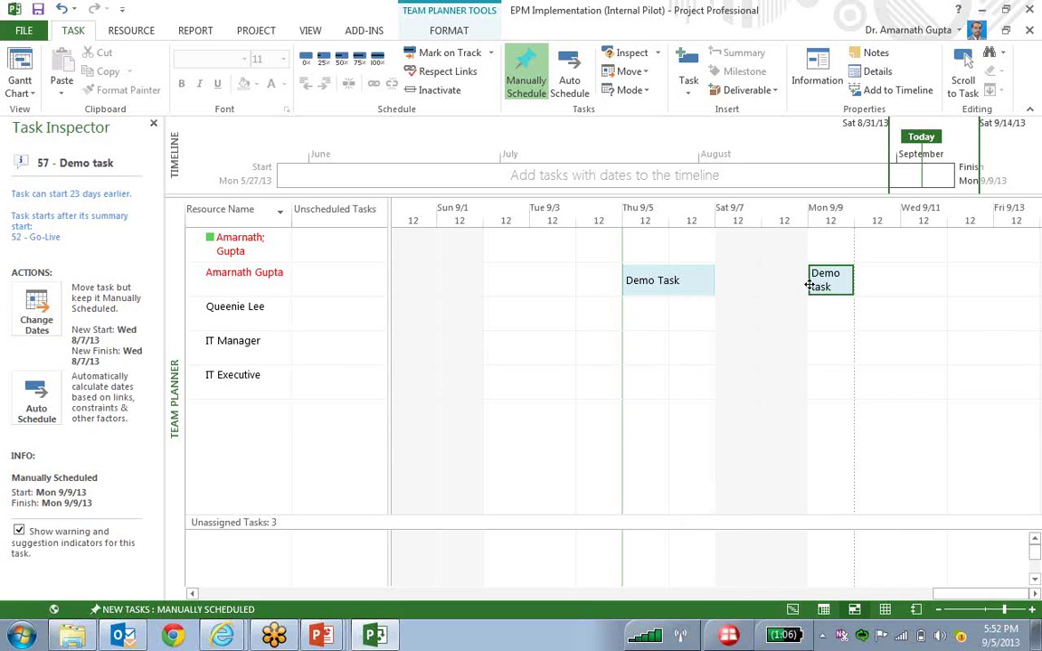
{"action": "mouse_move", "coordinate": [810, 285]}
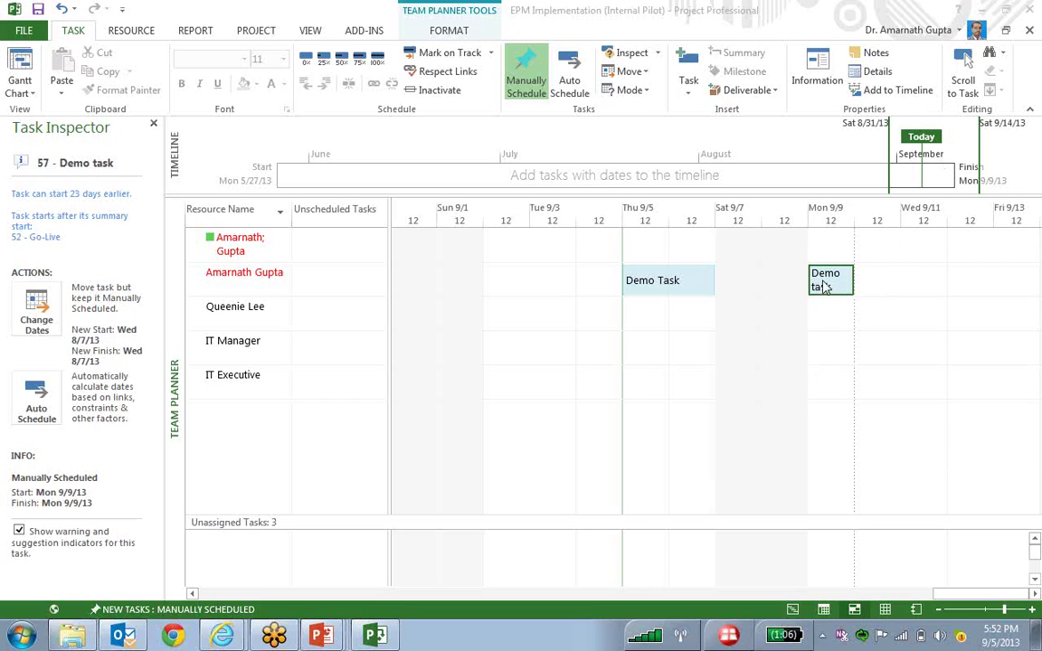
{"action": "left_click_drag", "start_coordinate": [826, 286], "coordinate": [916, 287]}
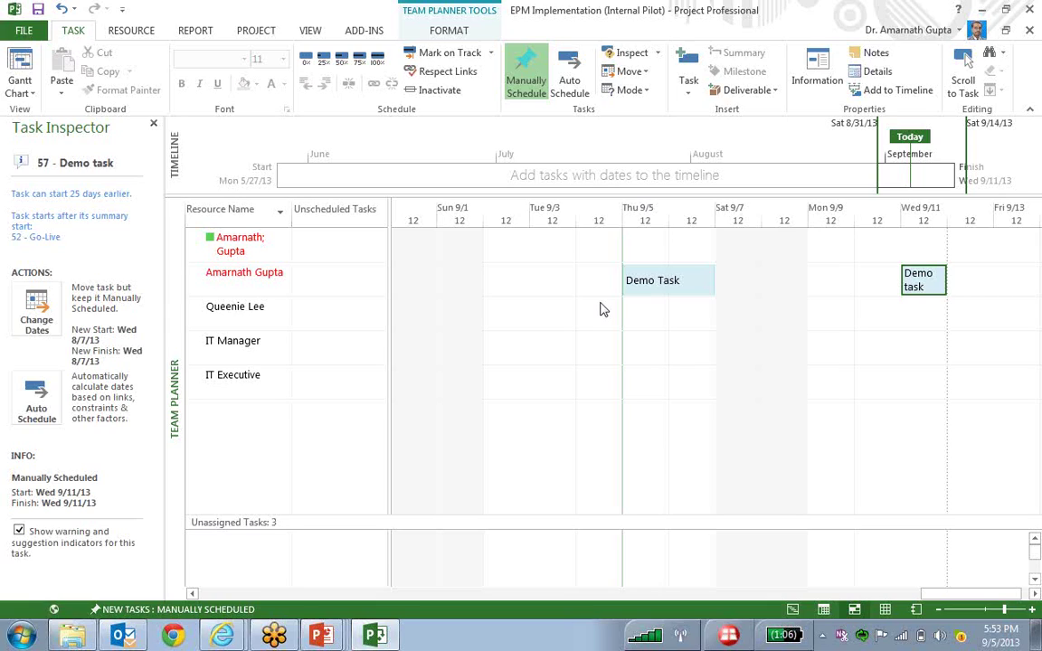
- Return to the Gantt Chart view and select the start date of the Demo task in row 57
{"action": "left_click", "coordinate": [20, 68]}
{"action": "scroll", "coordinate": [727, 388], "scroll_direction": "up", "scroll_amount": 3}
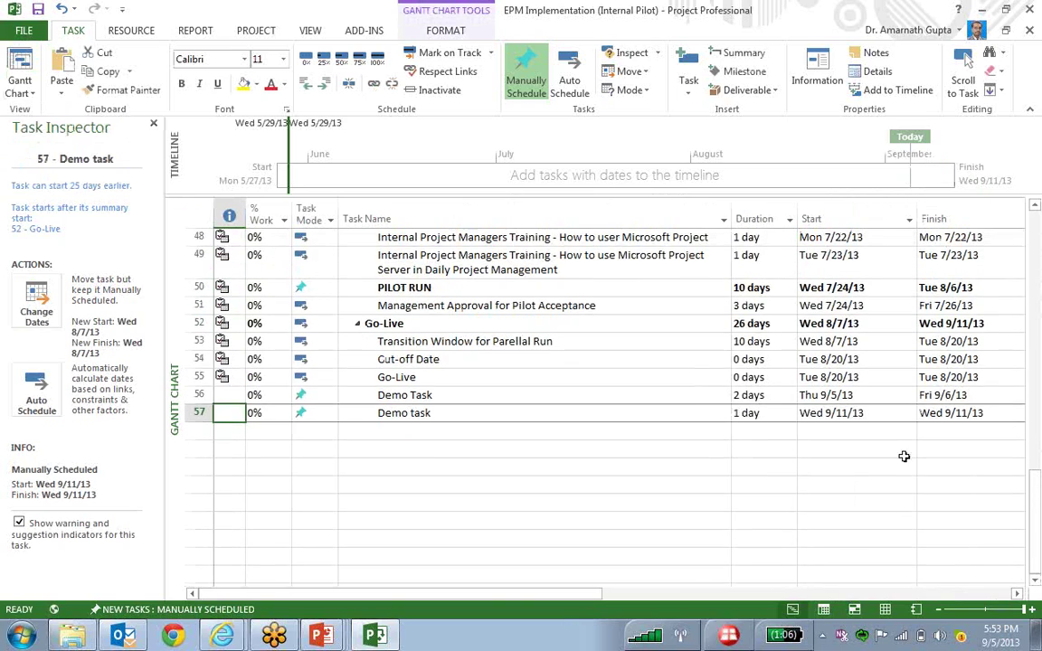
{"action": "left_click", "coordinate": [873, 414]}
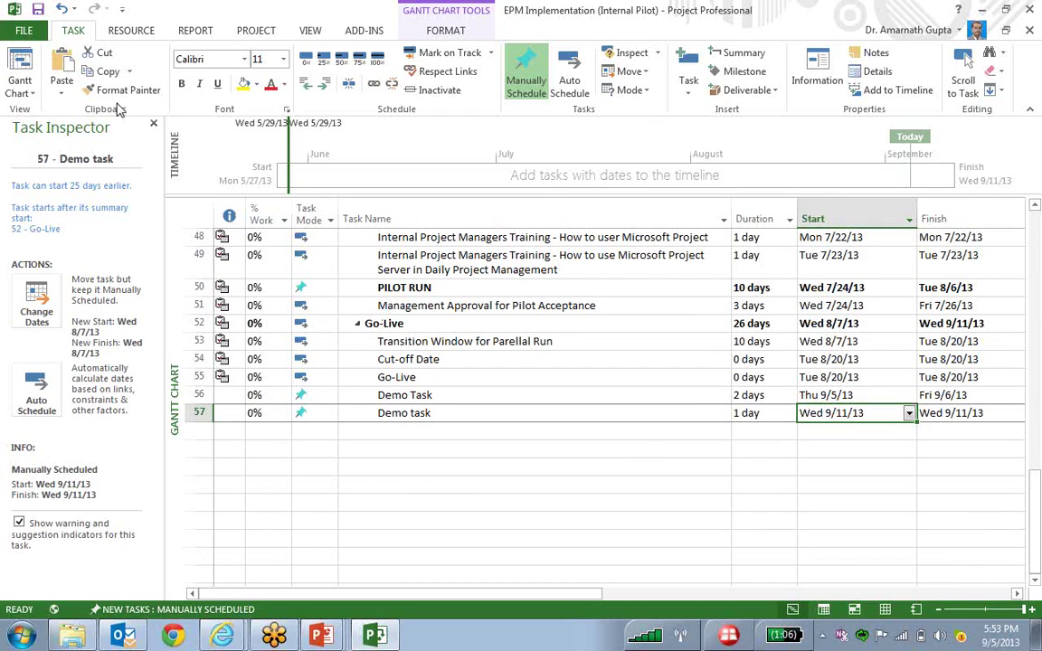
{"action": "left_click", "coordinate": [25, 32]}
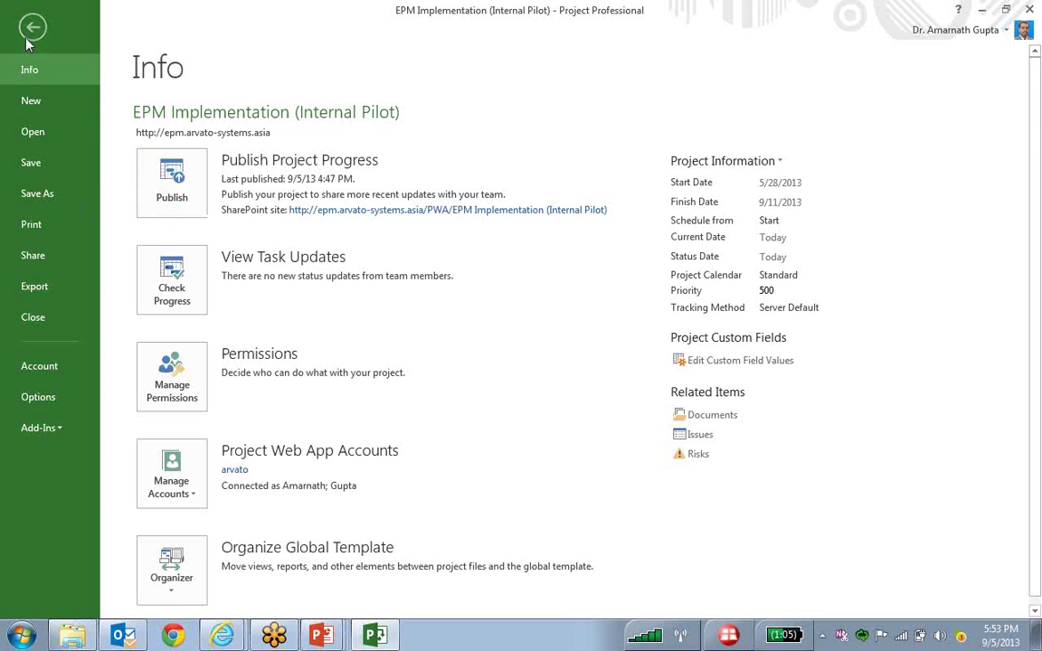
{"action": "key", "text": "XF86MonBrightnessDown"}
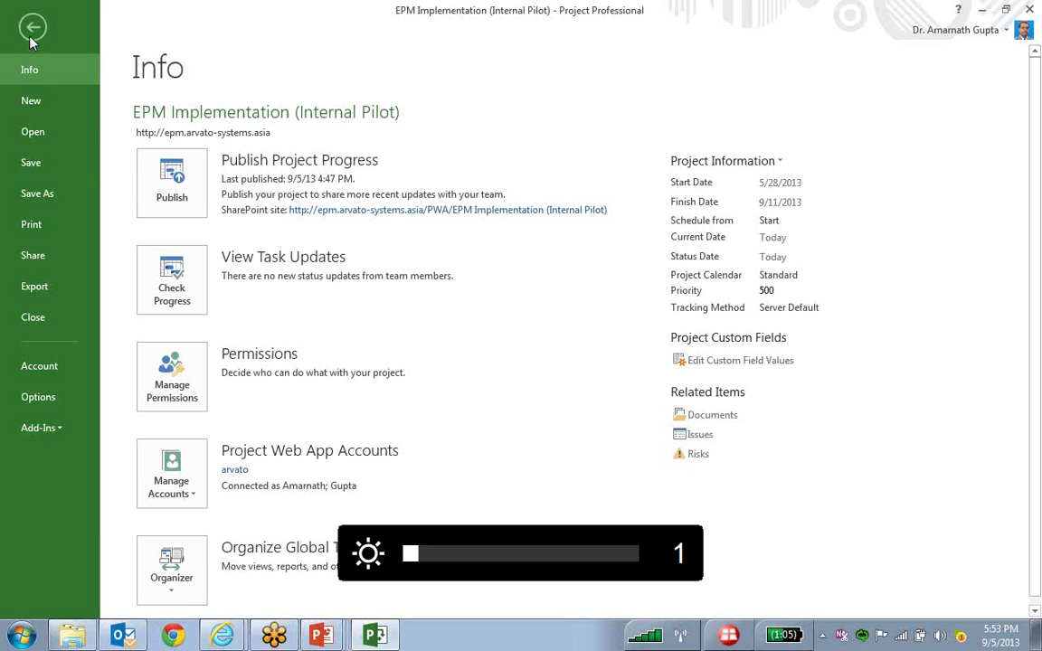
{"action": "key", "text": "XF86MonBrightnessUp"}
{"action": "key", "text": "XF86MonBrightnessUp"}
{"action": "left_click", "coordinate": [32, 28]}
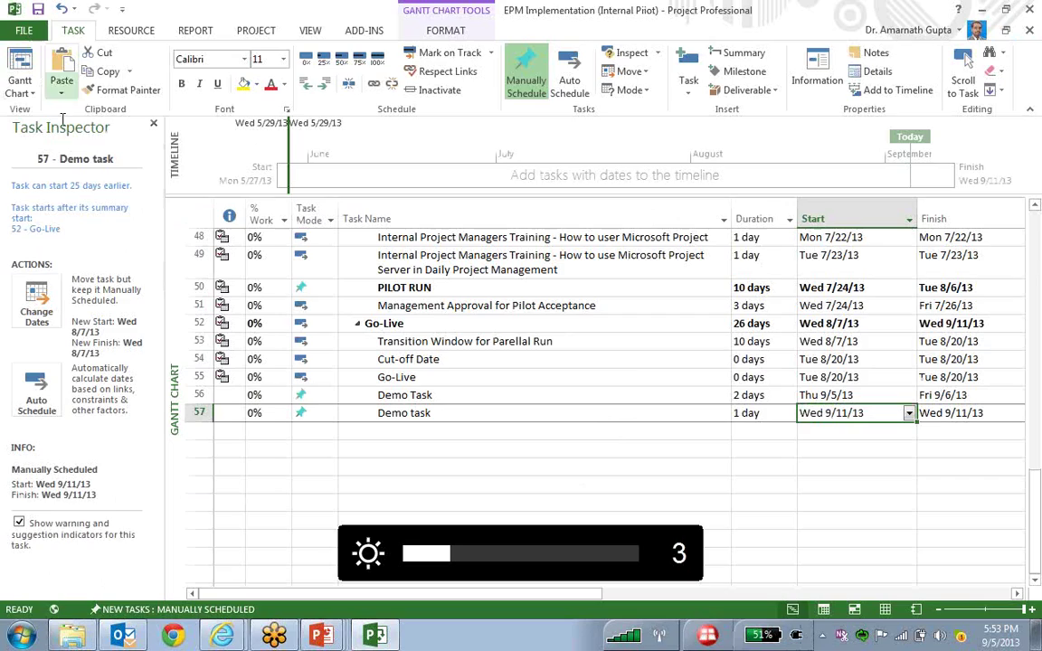
- Browse the enterprise projects stored in the arvato Project Web App, select PILOT-GOODRICH, and return to the schedule without opening a project
{"action": "left_click", "coordinate": [456, 444]}
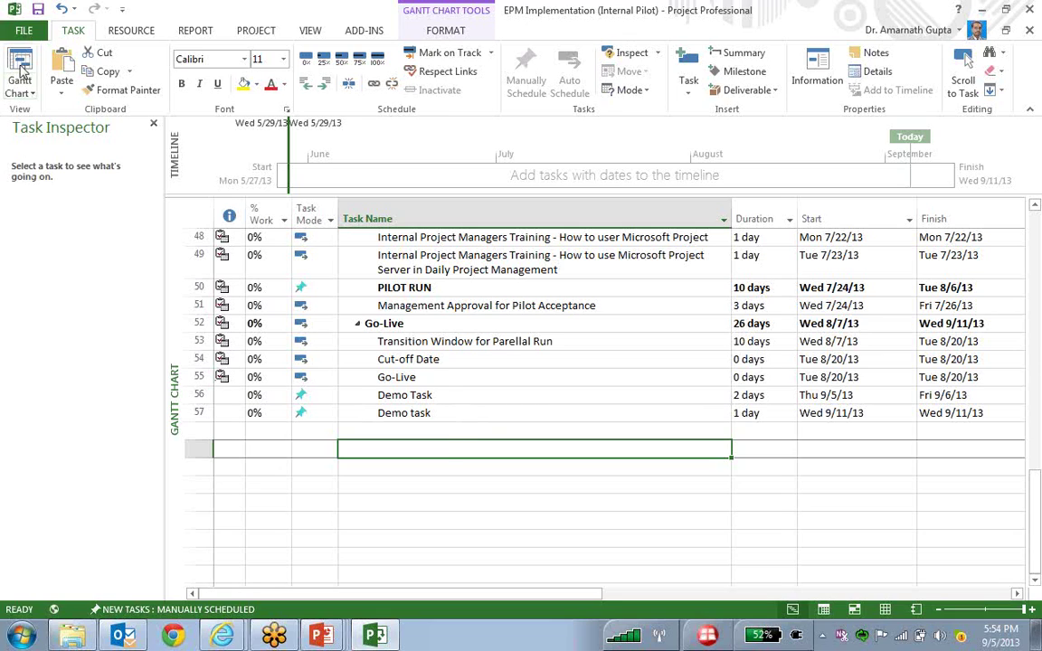
{"action": "left_click", "coordinate": [21, 33]}
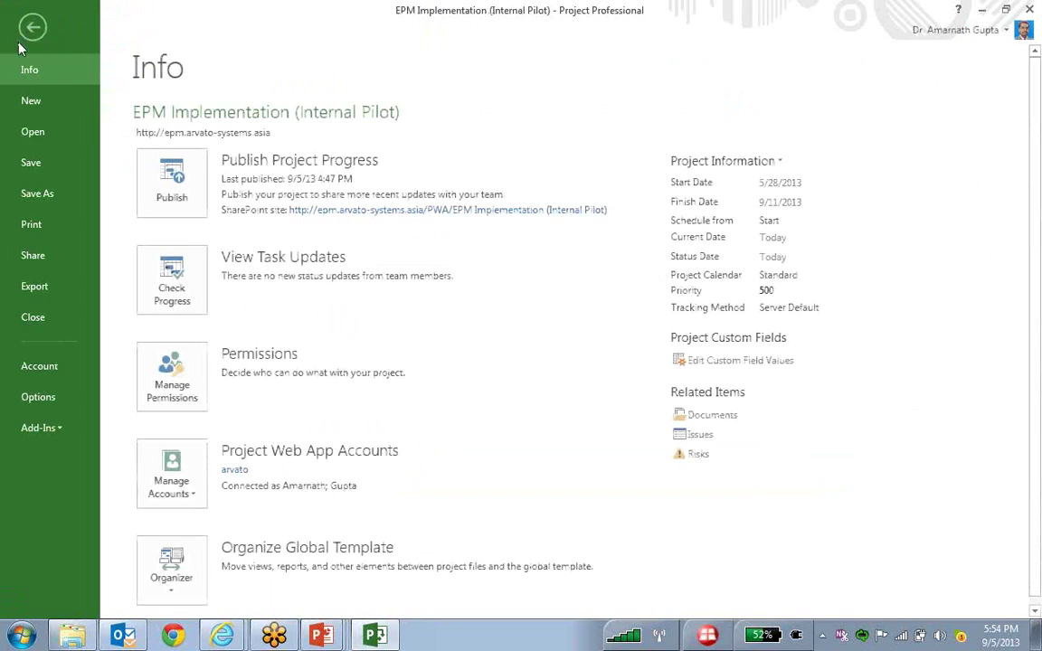
{"action": "left_click", "coordinate": [31, 134]}
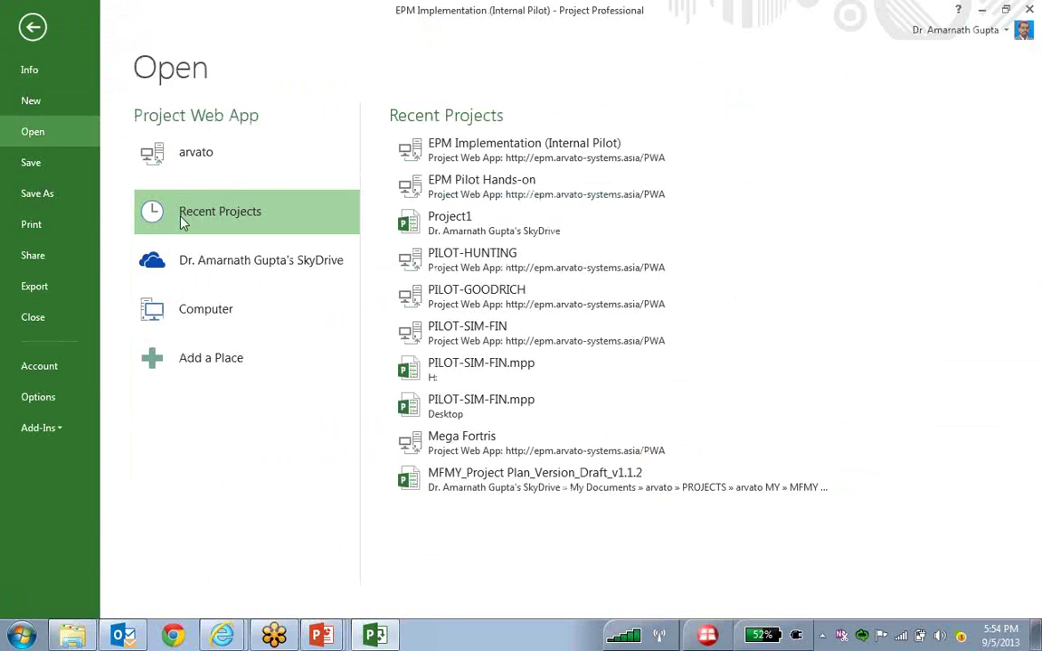
{"action": "left_click", "coordinate": [194, 175]}
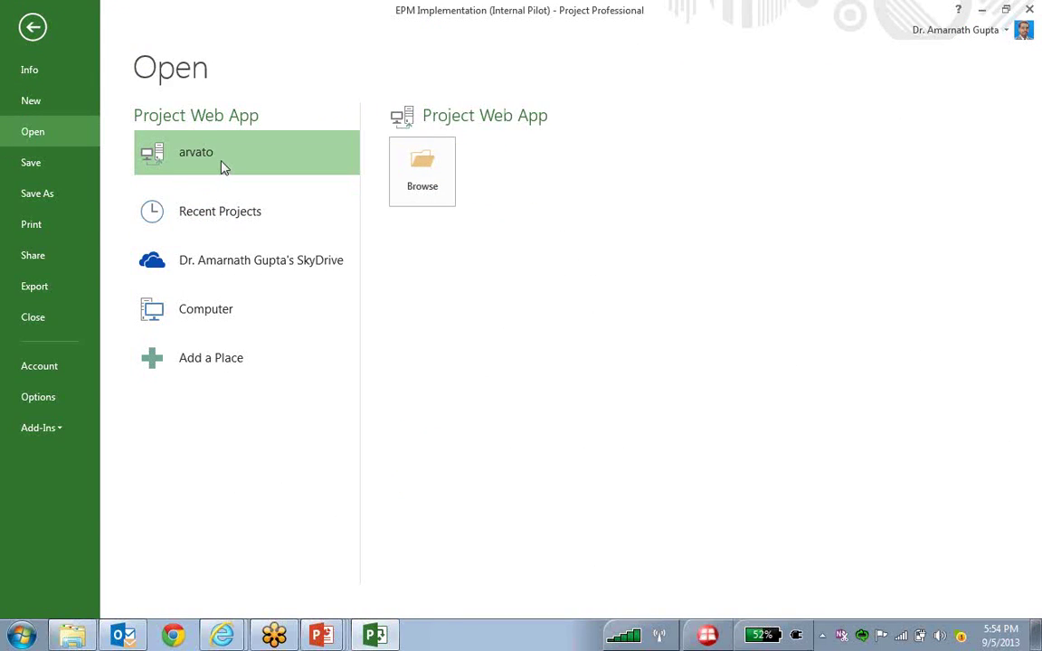
{"action": "left_click", "coordinate": [425, 178]}
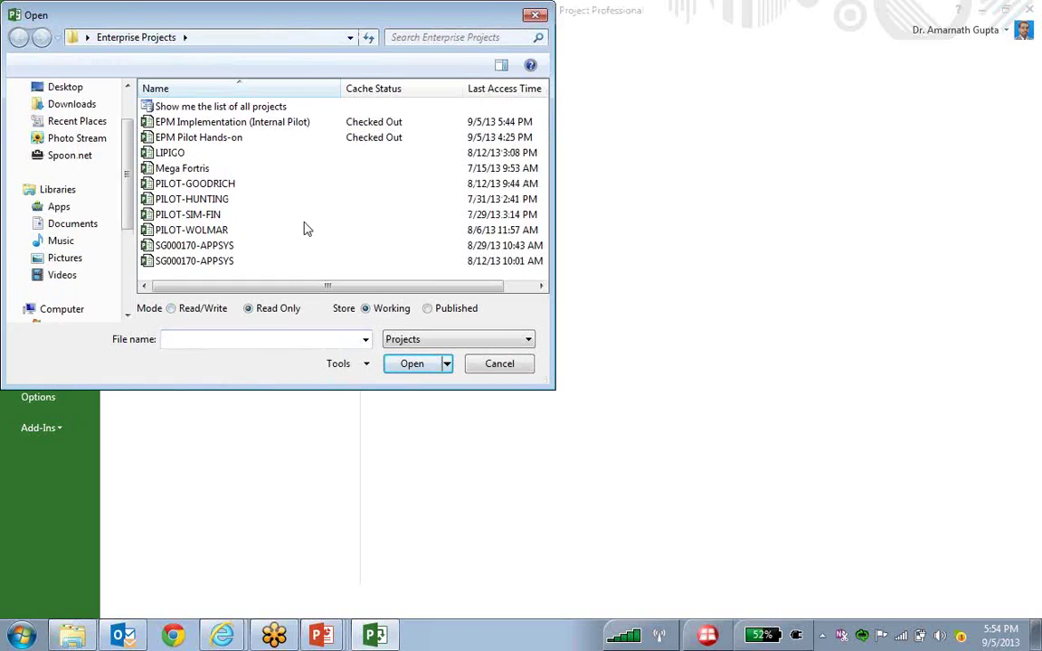
{"action": "left_click", "coordinate": [217, 184]}
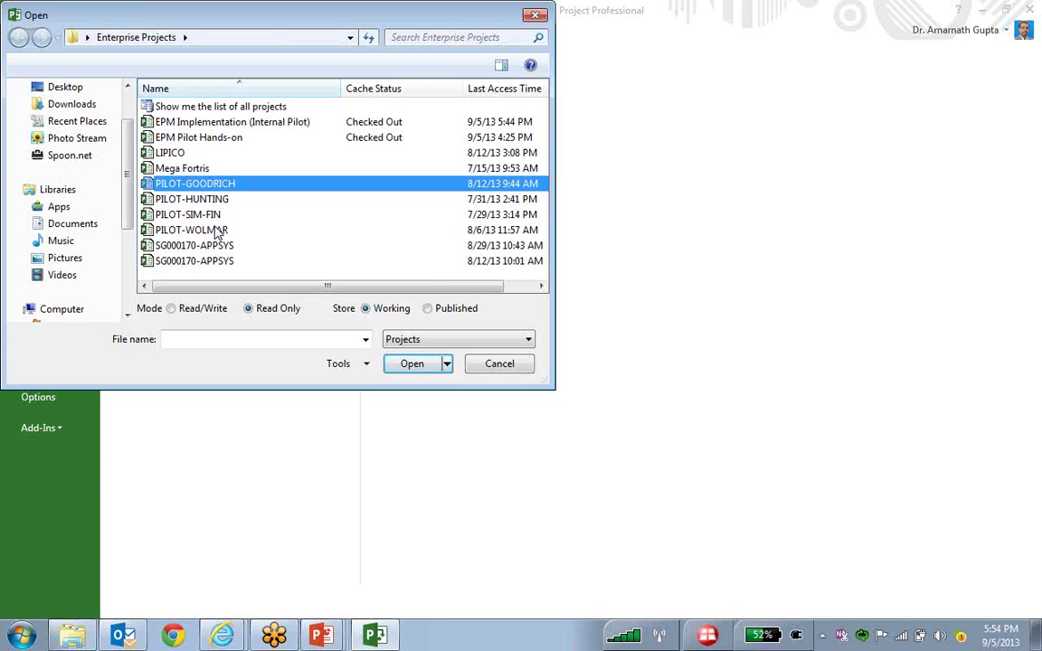
{"action": "key", "text": "Escape"}
{"action": "key", "text": "Escape"}
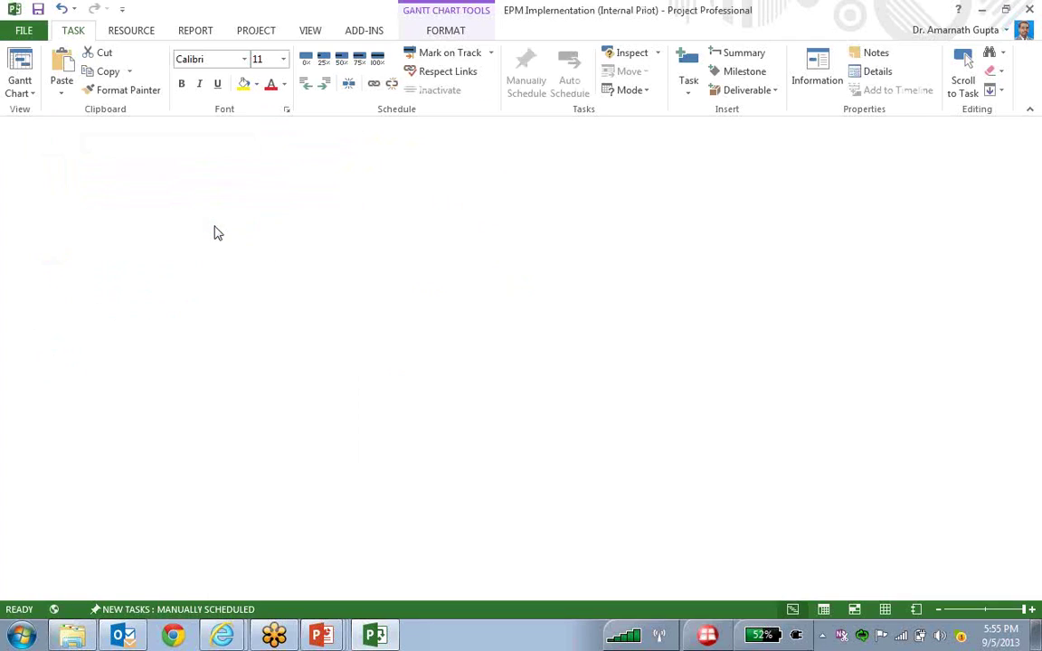
{"action": "left_click", "coordinate": [455, 418]}
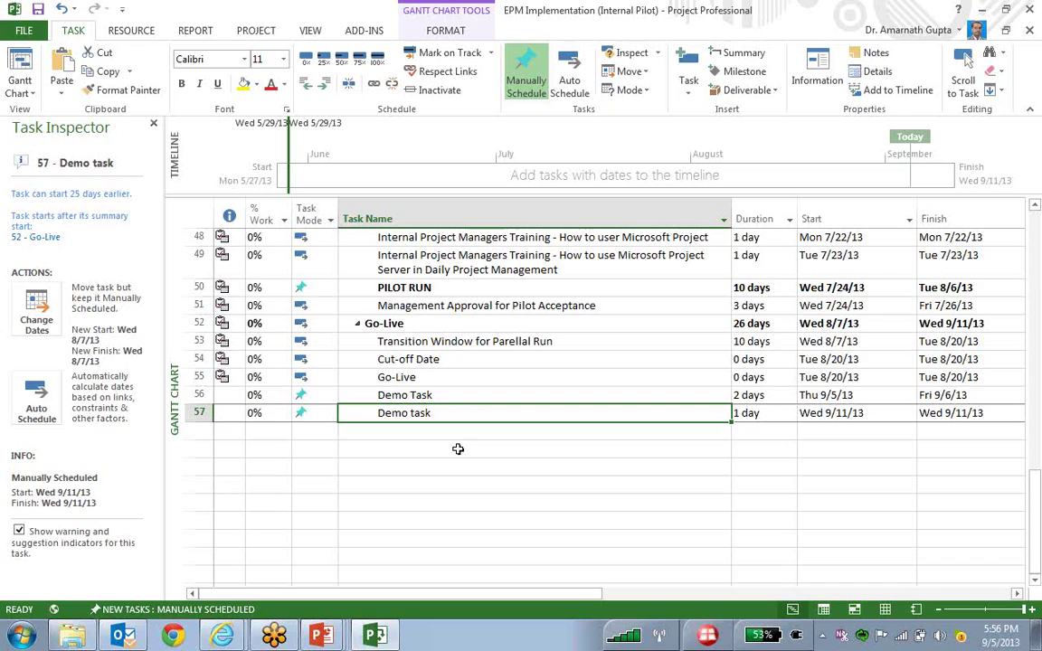
{"action": "key", "text": "XF86AudioLowerVolume"}
- Switch to Internet Explorer and open the EPM Implementation (Internal Pilot) project details from the Project Center in Project Web App
{"action": "mouse_move", "coordinate": [226, 638]}
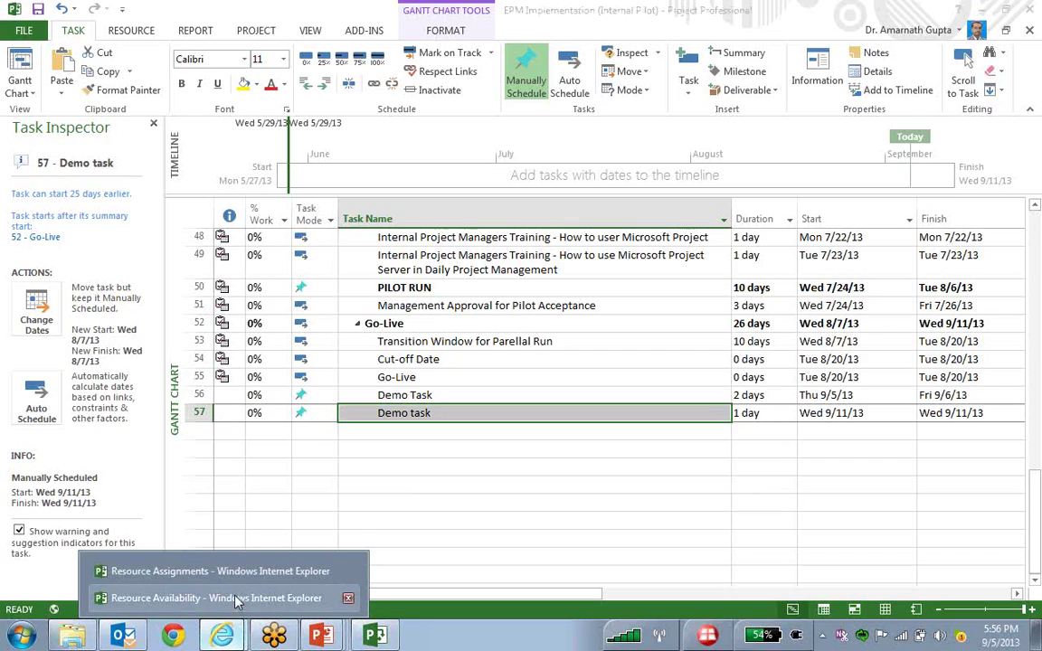
{"action": "left_click", "coordinate": [230, 598]}
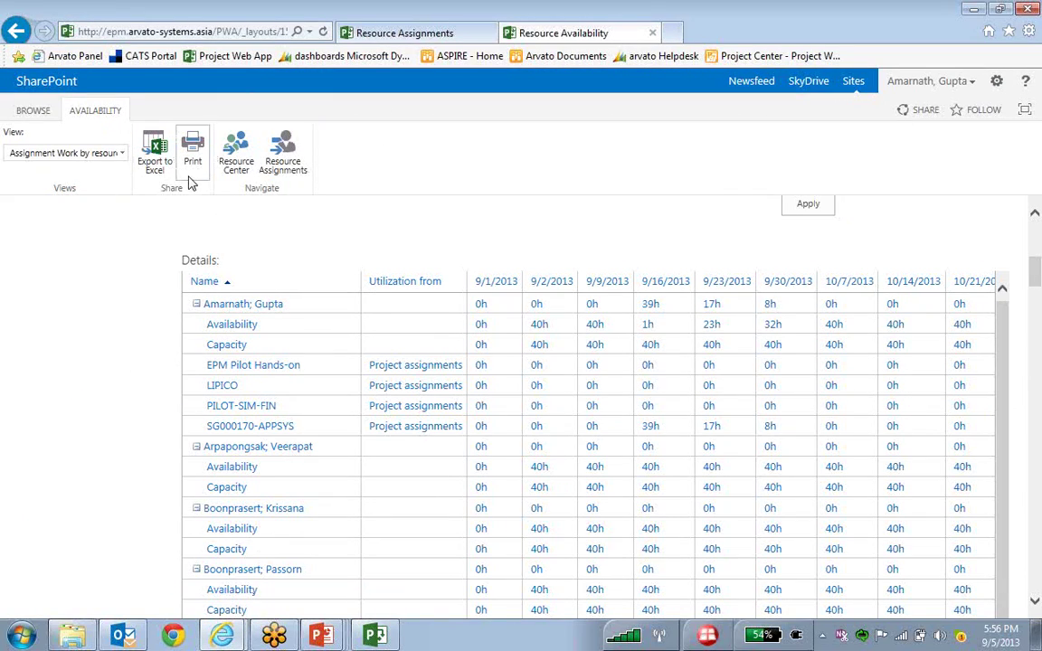
{"action": "left_click", "coordinate": [222, 57]}
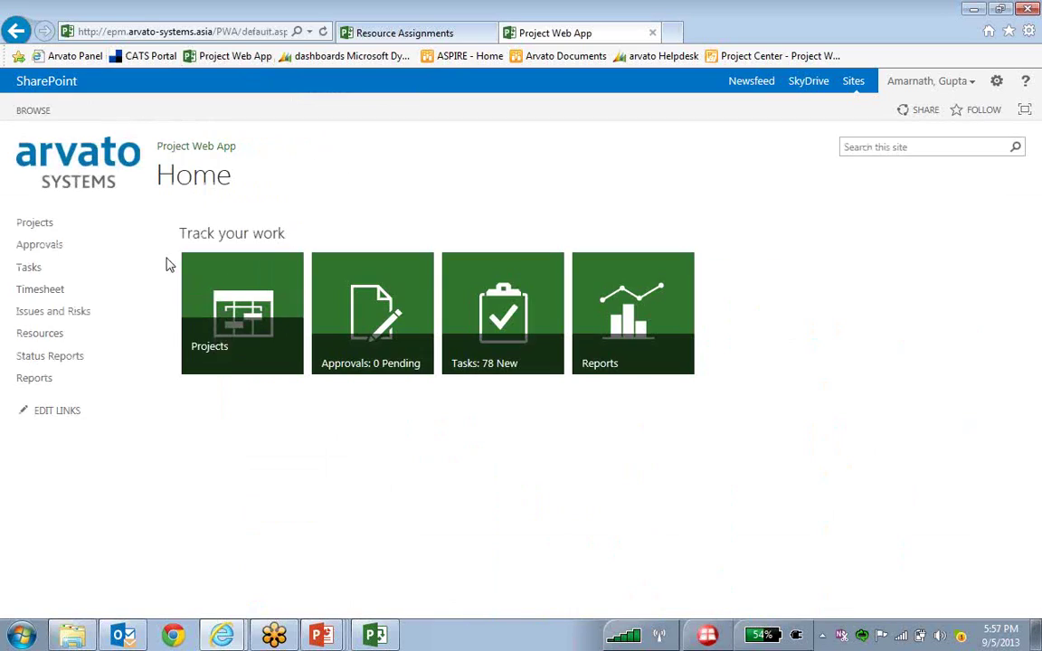
{"action": "left_click", "coordinate": [38, 225]}
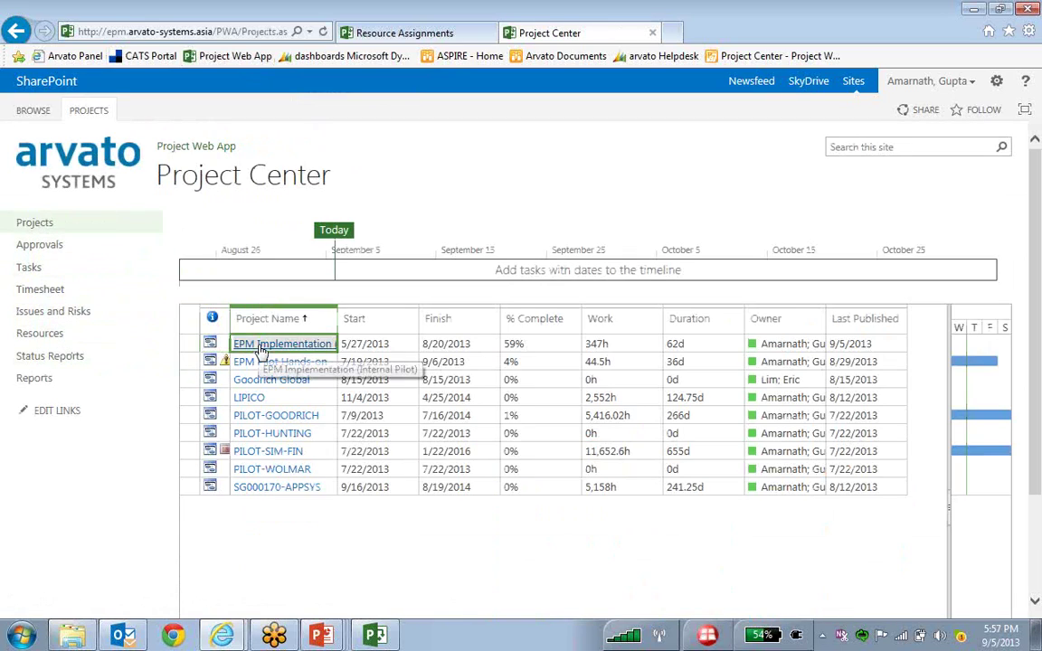
{"action": "left_click", "coordinate": [258, 346]}
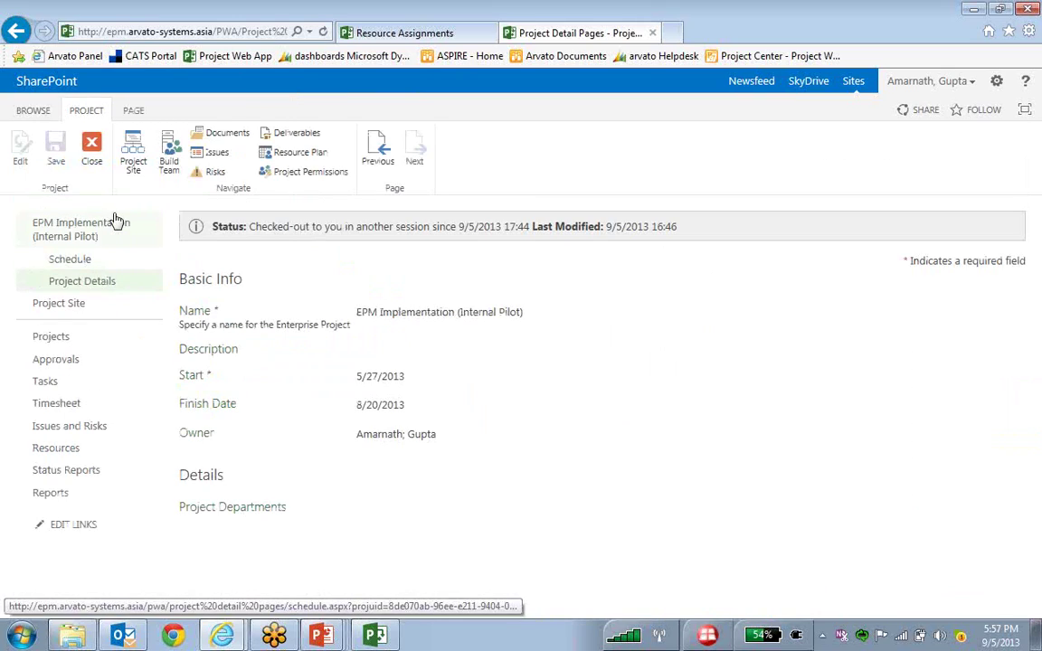
- Open the project site of EPM Implementation (Internal Pilot) and review its home page from the project summary to the newsfeed
{"action": "left_click", "coordinate": [133, 152]}
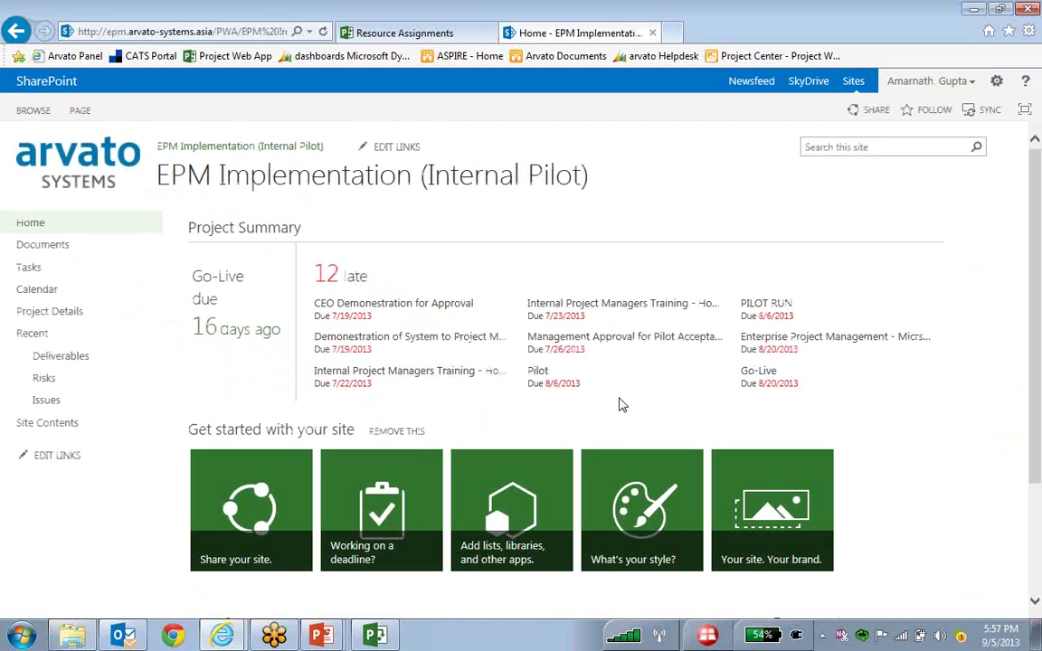
{"action": "scroll", "coordinate": [620, 404], "scroll_direction": "down", "scroll_amount": 1}
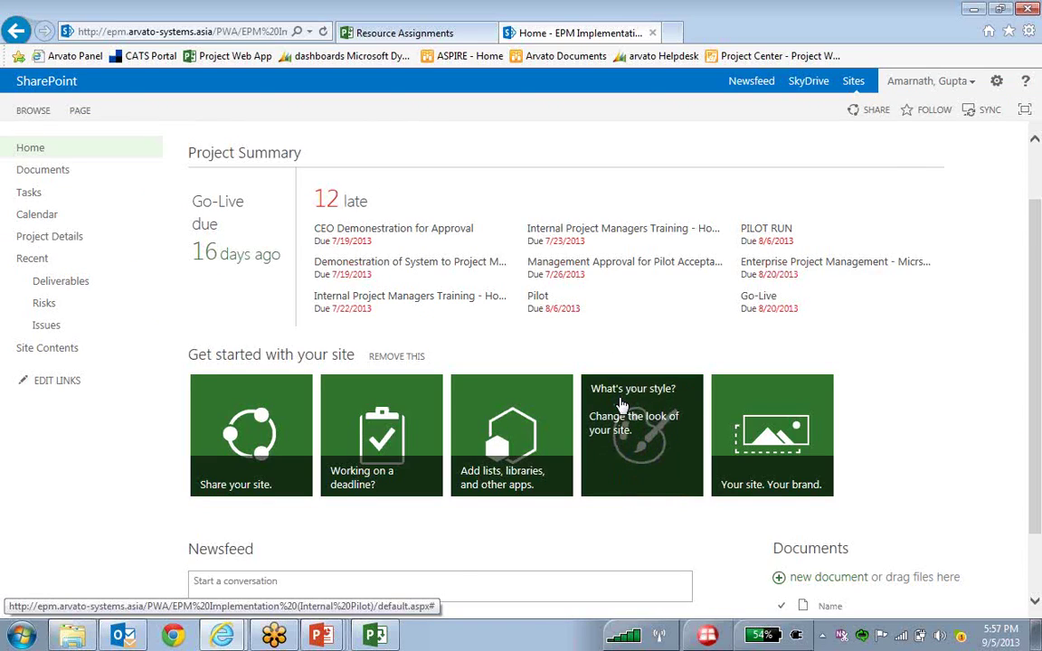
{"action": "scroll", "coordinate": [621, 404], "scroll_direction": "down", "scroll_amount": 2}
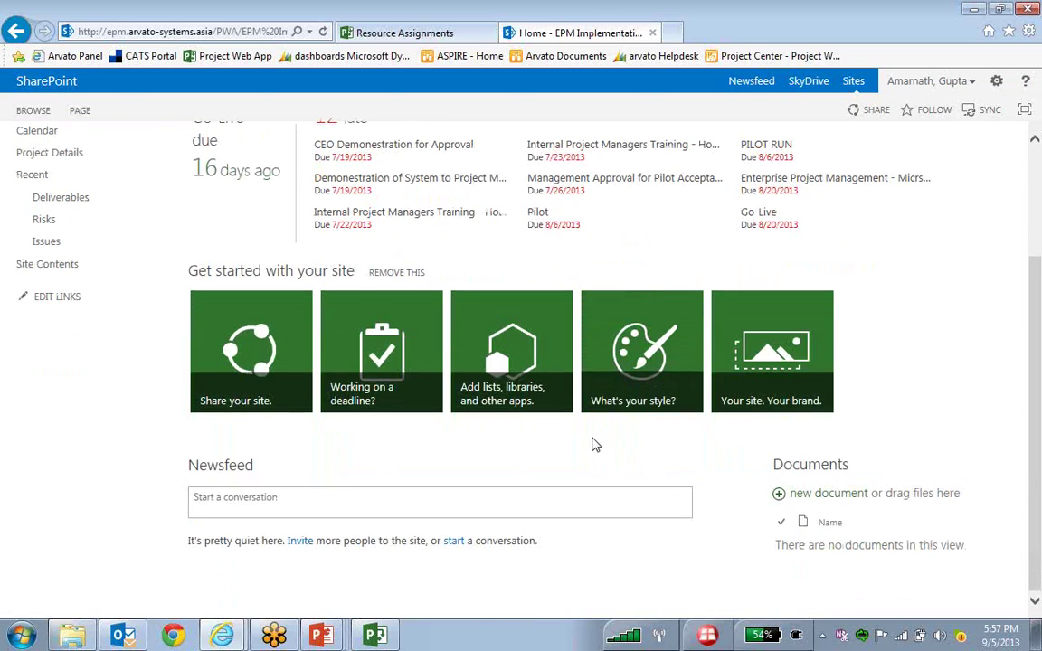
{"action": "scroll", "coordinate": [594, 443], "scroll_direction": "up", "scroll_amount": 3}
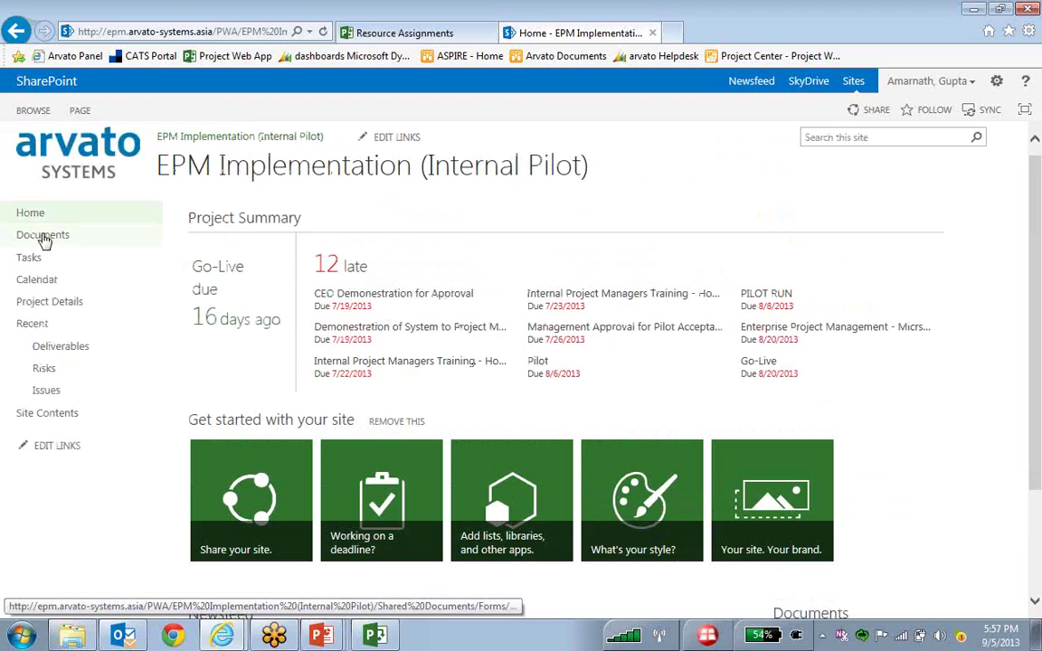
- Open the project site's Documents library and view its Connect to Office options without choosing one
{"action": "left_click", "coordinate": [41, 236]}
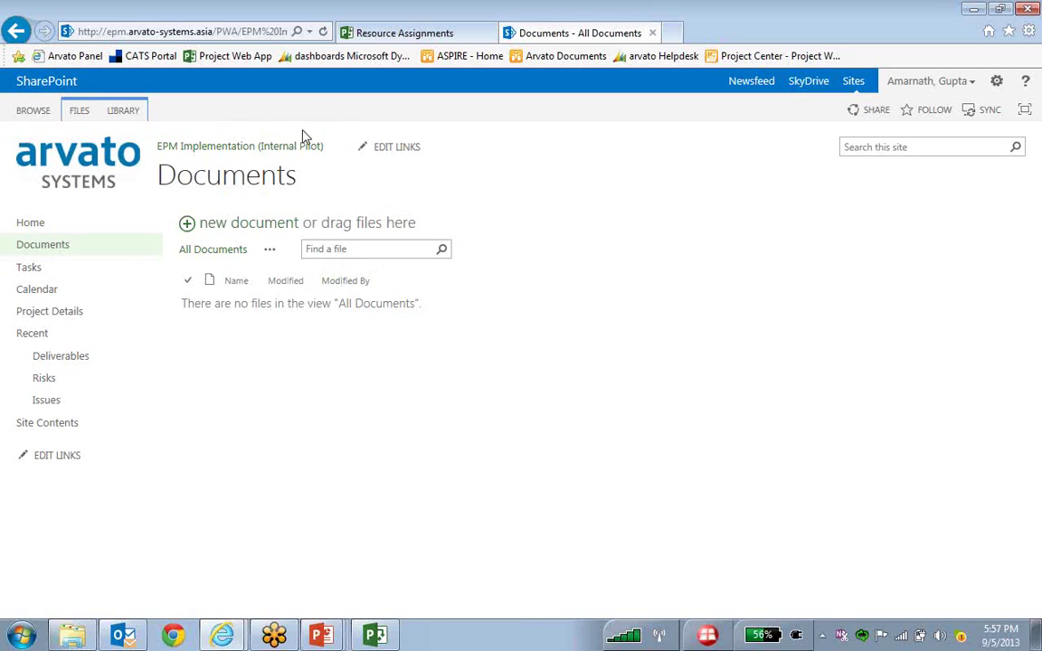
{"action": "left_click", "coordinate": [125, 112]}
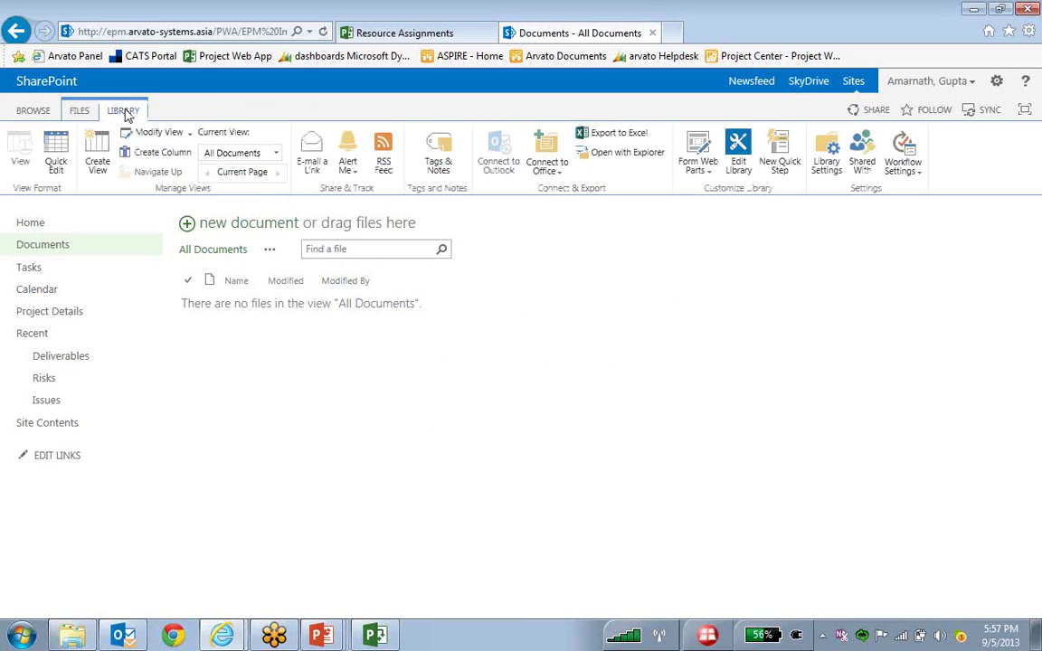
{"action": "left_click", "coordinate": [558, 174]}
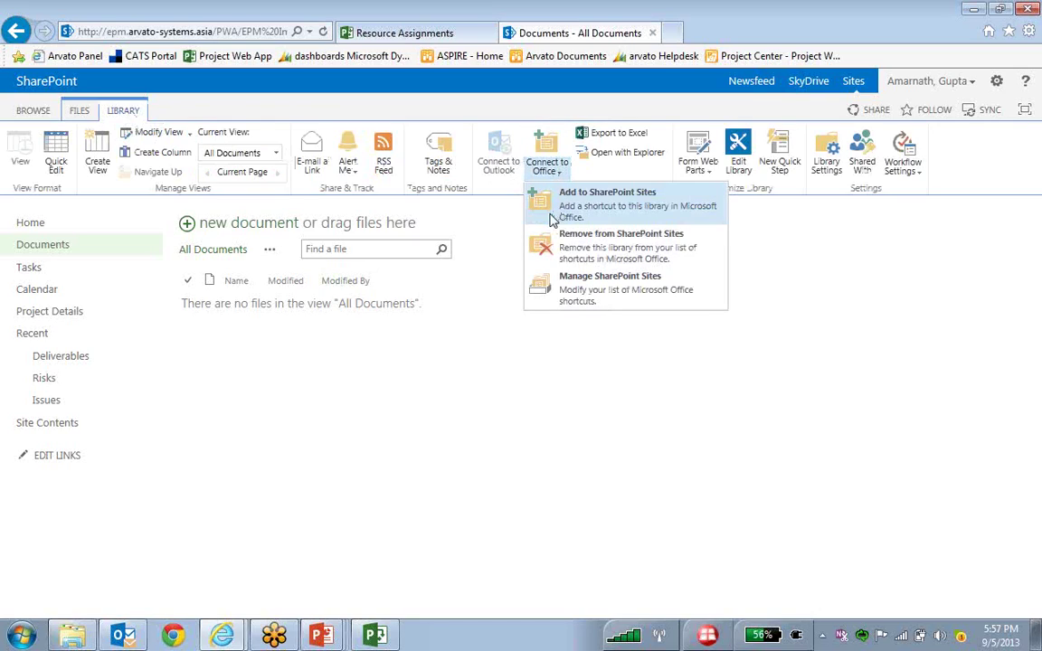
{"action": "left_click", "coordinate": [762, 234]}
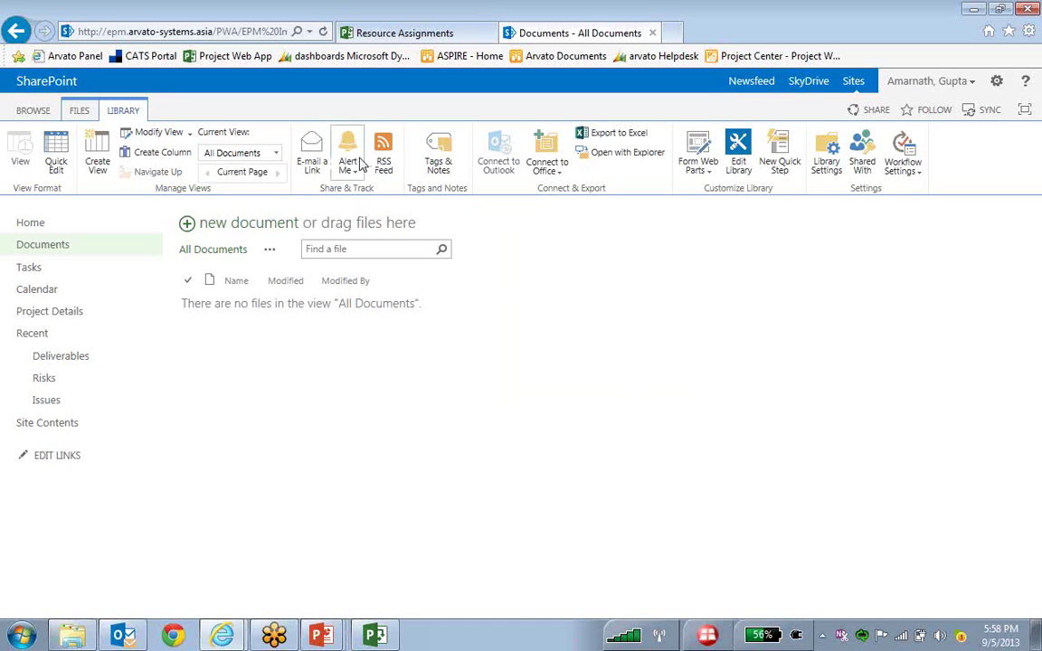
- Open the project site's Tasks list and review the tasks and due dates down to the Pilot and Go-Live phases
{"action": "left_click", "coordinate": [22, 269]}
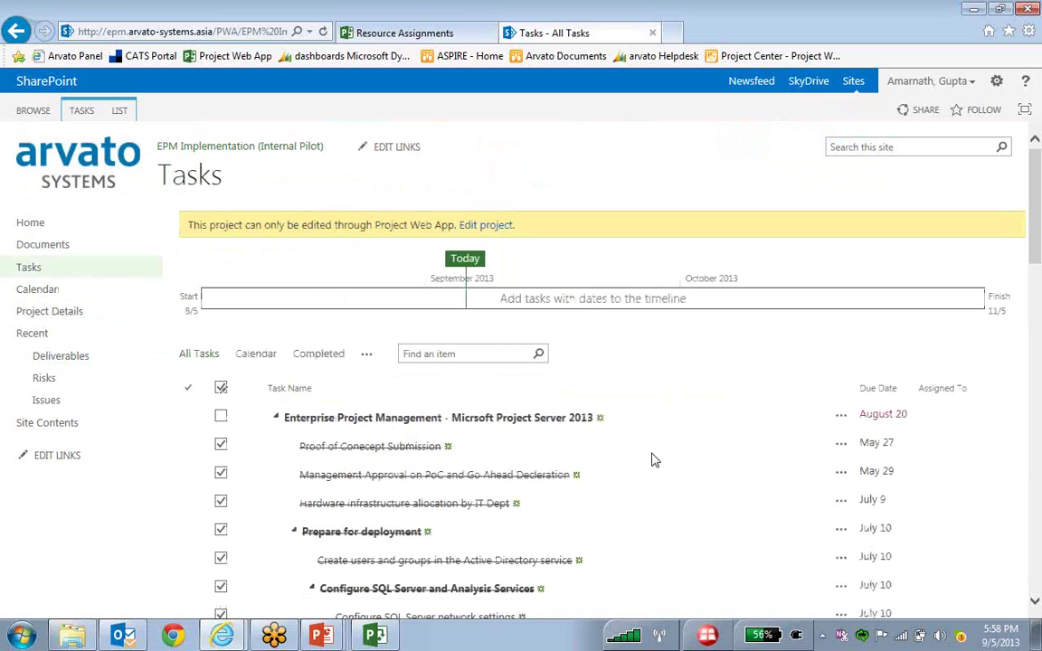
{"action": "scroll", "coordinate": [658, 461], "scroll_direction": "down", "scroll_amount": 4}
{"action": "scroll", "coordinate": [654, 461], "scroll_direction": "down", "scroll_amount": 3}
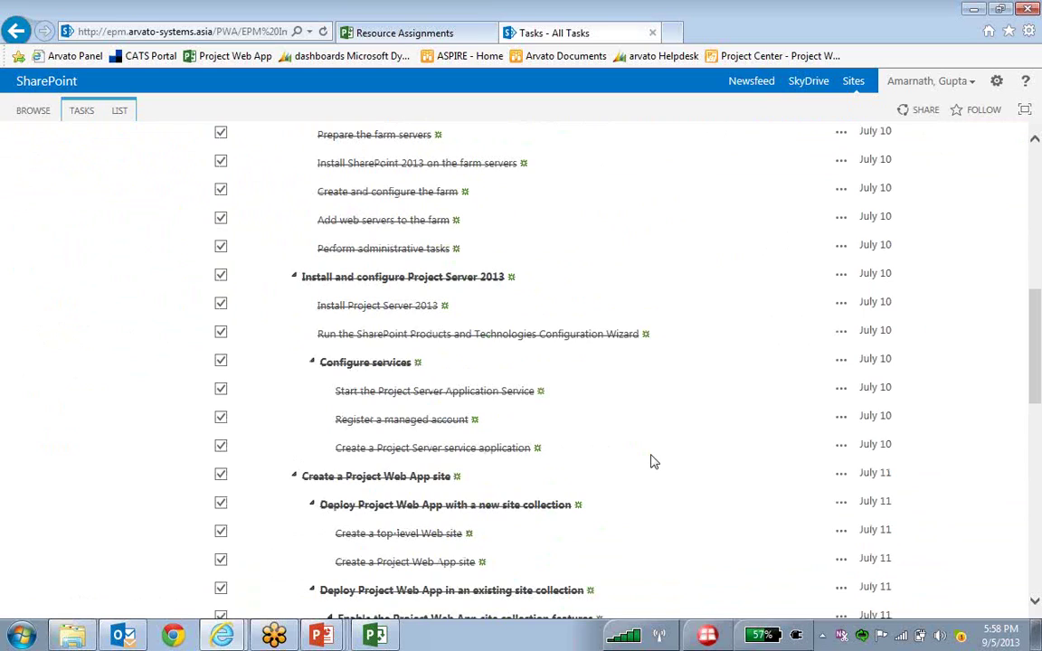
{"action": "scroll", "coordinate": [702, 463], "scroll_direction": "down", "scroll_amount": 1}
{"action": "scroll", "coordinate": [700, 463], "scroll_direction": "down", "scroll_amount": 2}
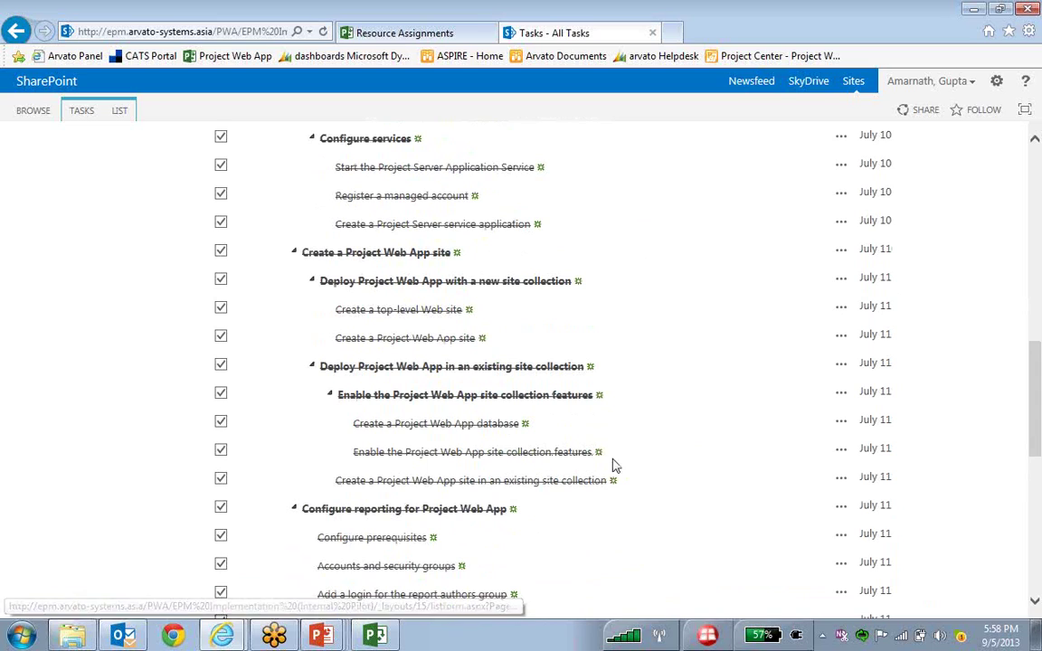
{"action": "scroll", "coordinate": [615, 467], "scroll_direction": "down", "scroll_amount": 3}
{"action": "scroll", "coordinate": [619, 471], "scroll_direction": "down", "scroll_amount": 3}
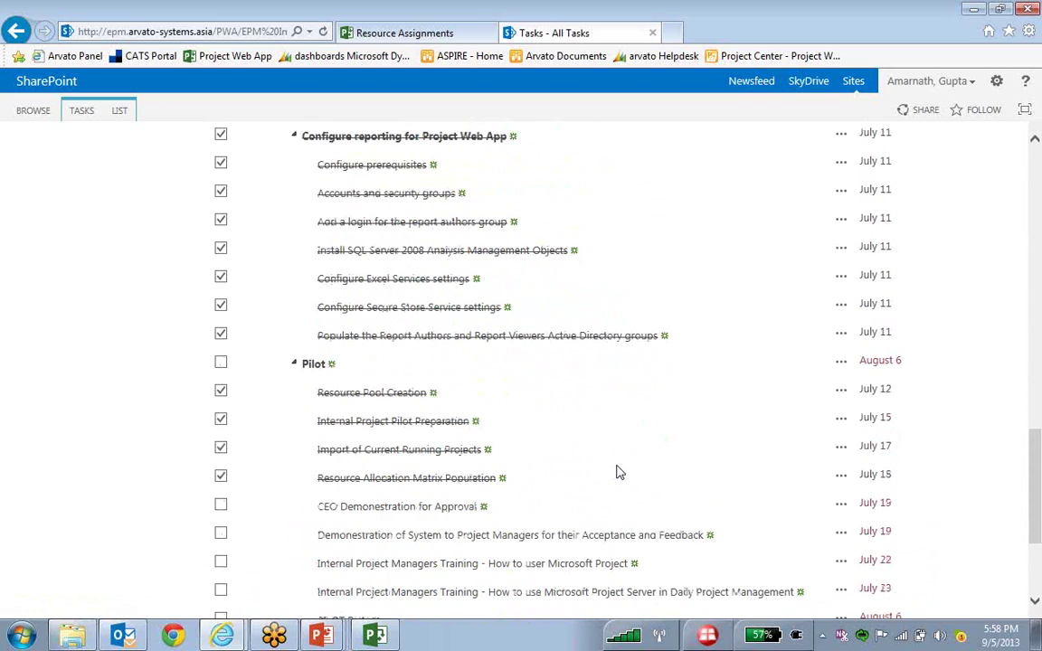
{"action": "scroll", "coordinate": [443, 398], "scroll_direction": "down", "scroll_amount": 1}
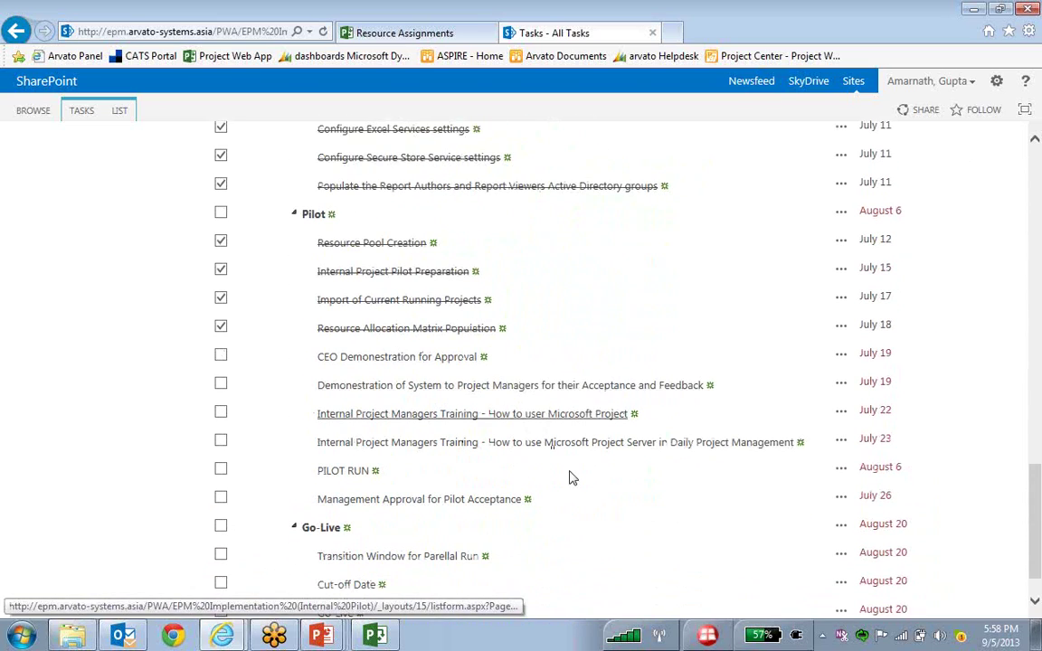
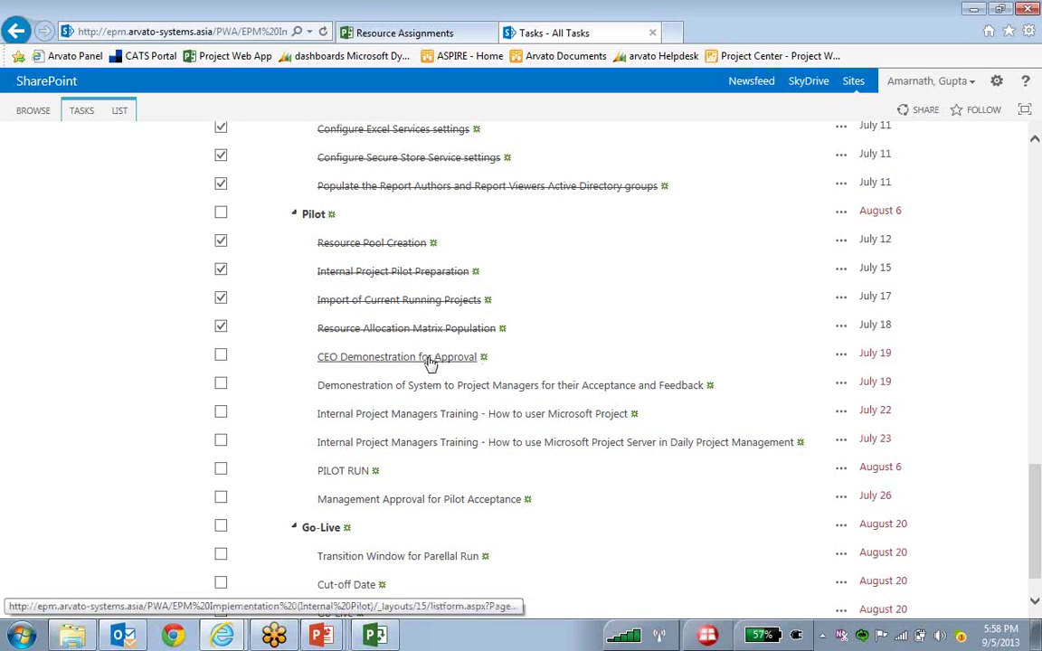
- View the full details of the CEO Demonestration for Approval task, including predecessors and status, and return to the Tasks list
{"action": "left_click", "coordinate": [431, 362]}
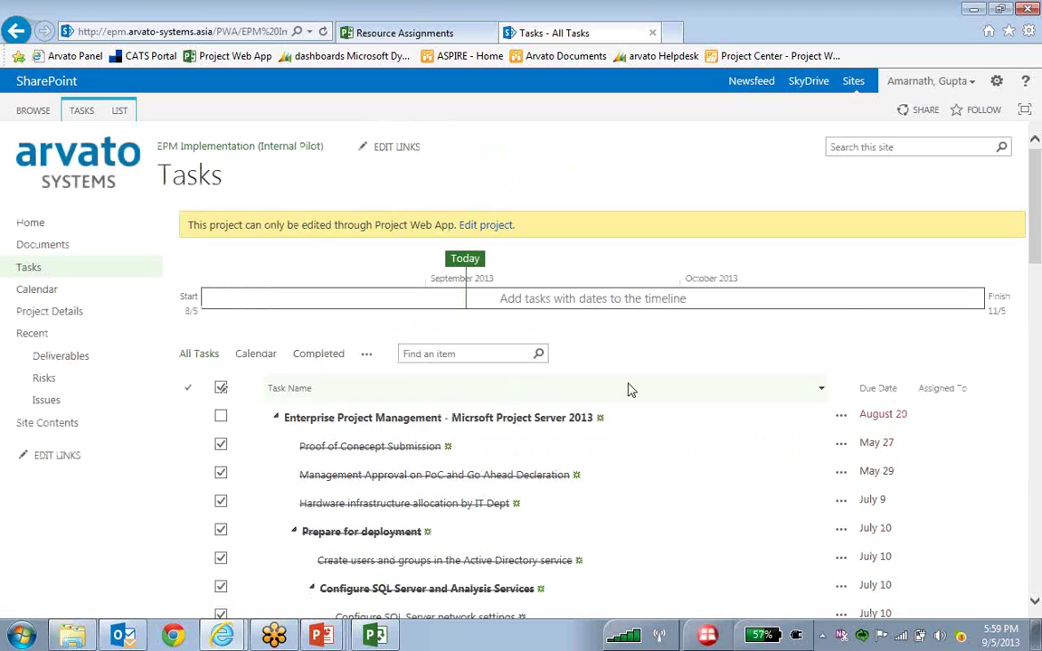
{"action": "scroll", "coordinate": [630, 395], "scroll_direction": "down", "scroll_amount": 3}
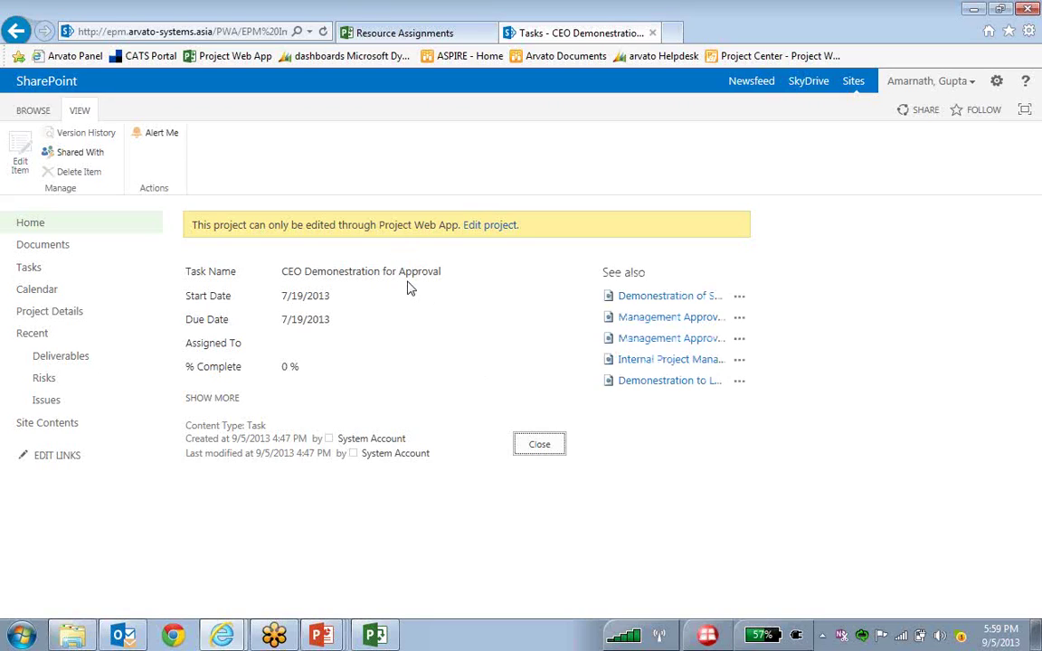
{"action": "left_click", "coordinate": [215, 398]}
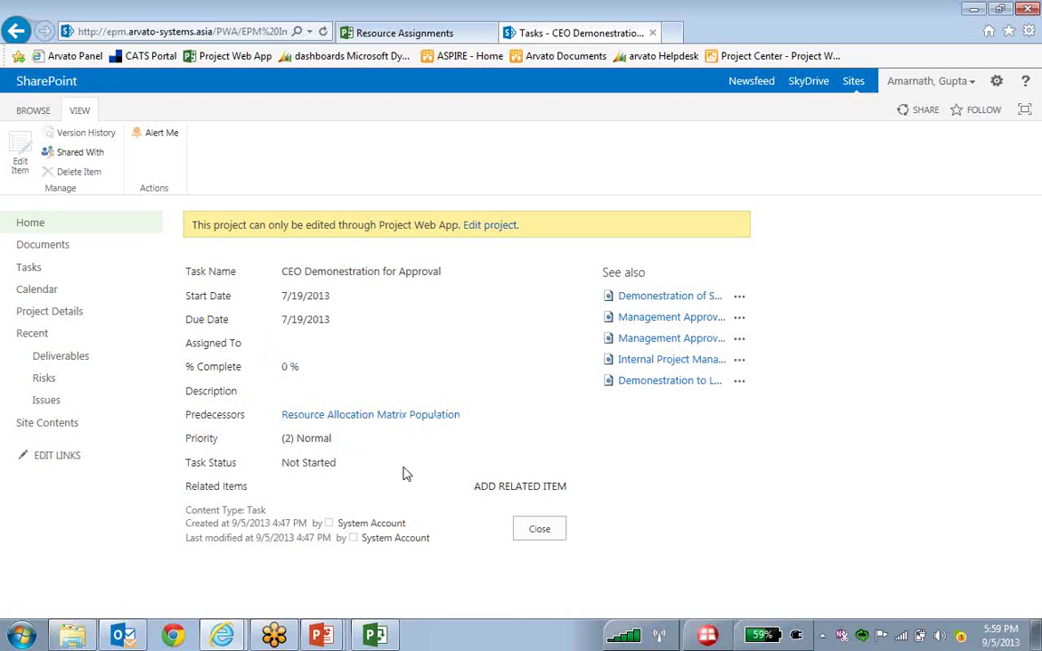
{"action": "left_click", "coordinate": [540, 530]}
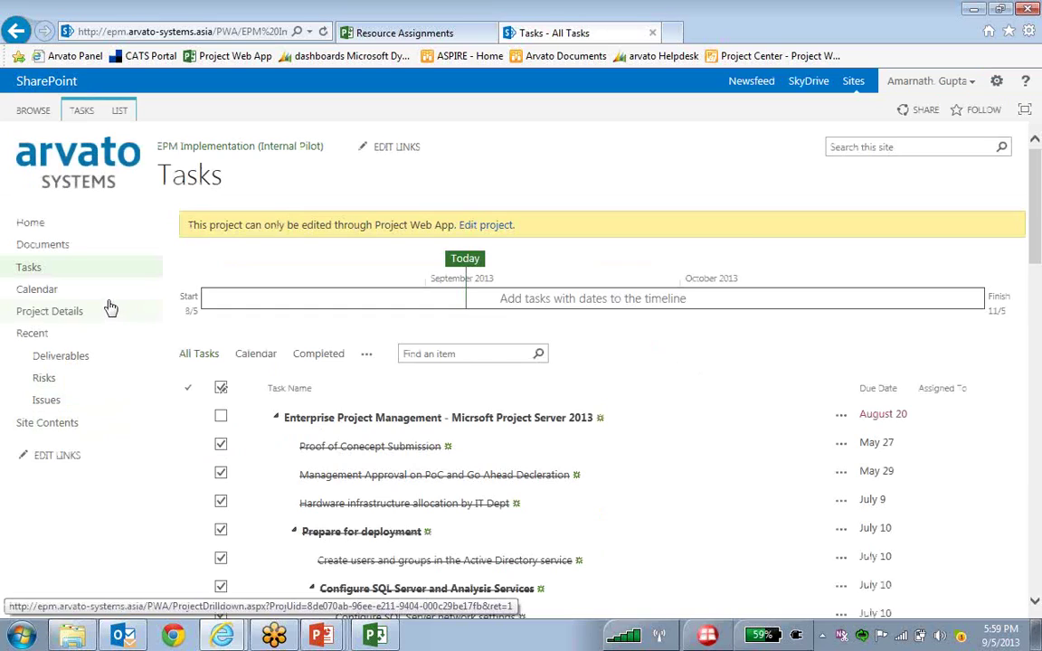
{"action": "left_click", "coordinate": [30, 270]}
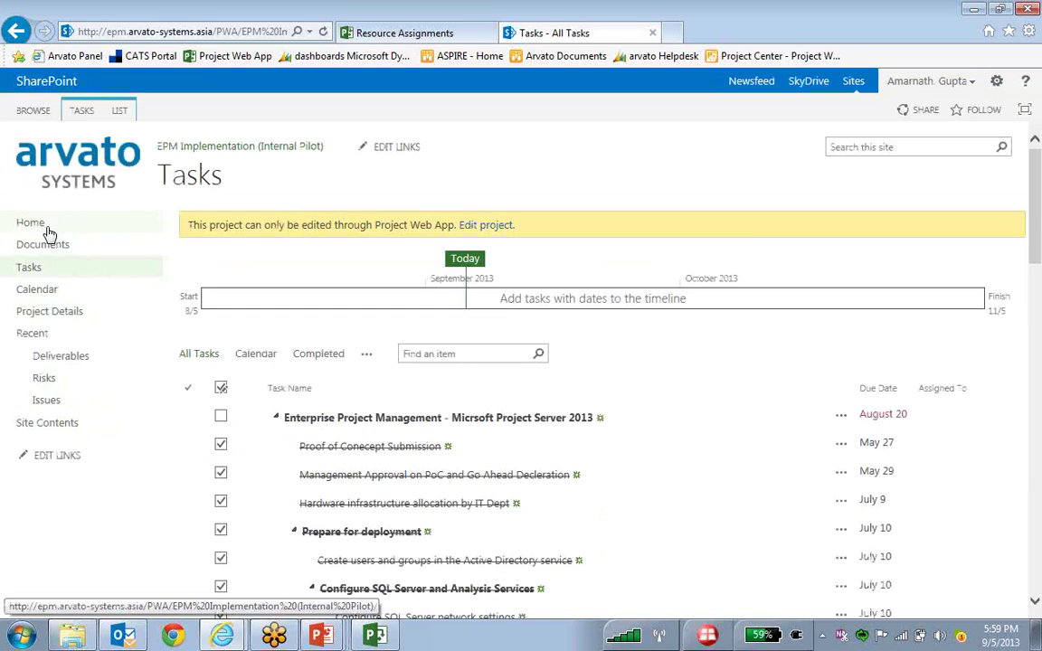
- Return to the Project Web App home, open the Timesheet page for the current period and show its timesheet commands
{"action": "left_click", "coordinate": [246, 60]}
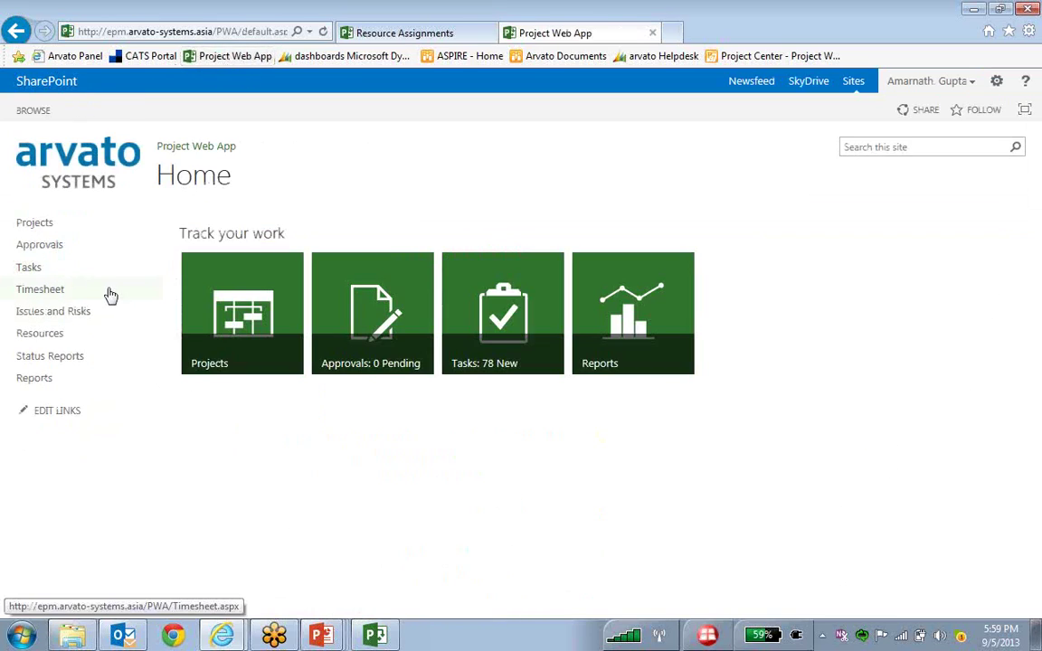
{"action": "left_click", "coordinate": [42, 291]}
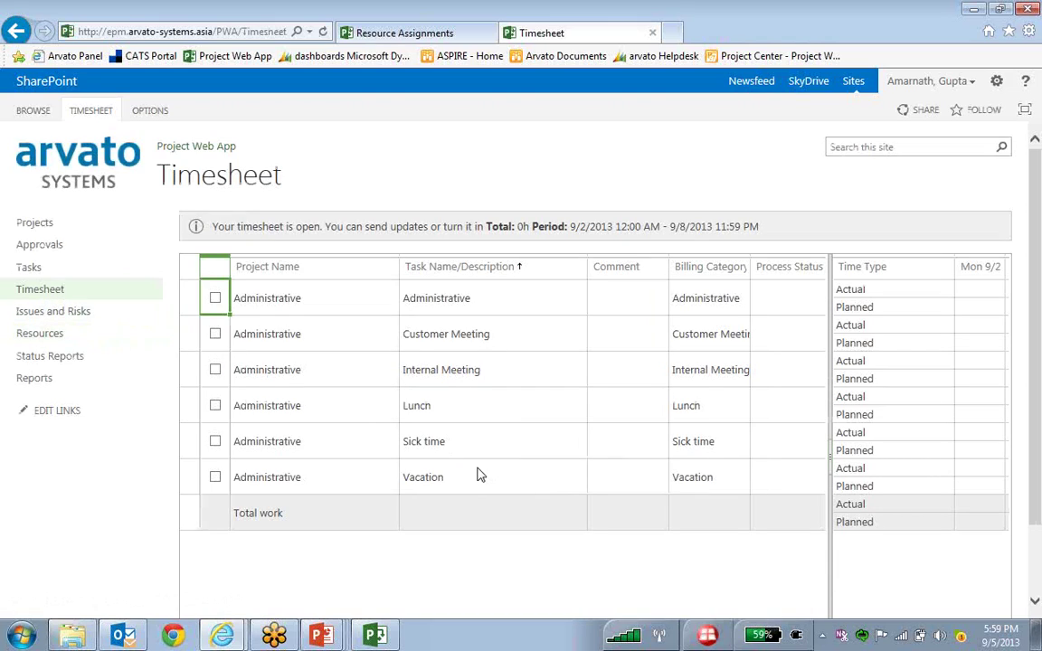
{"action": "left_click", "coordinate": [91, 112]}
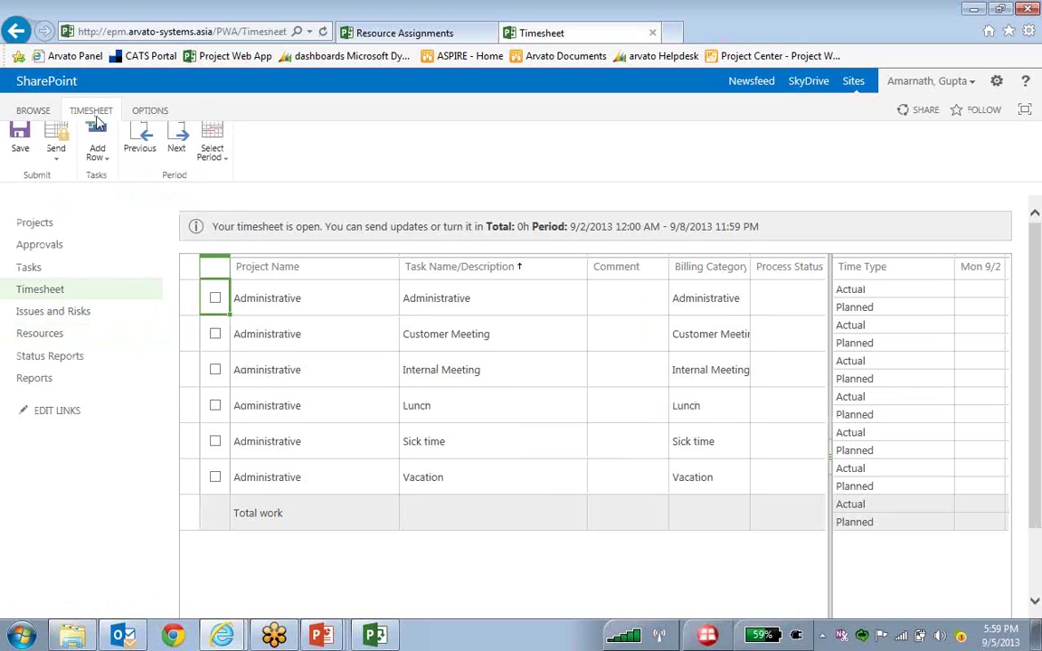
- Select the timesheet period that contains 9/5/2013, checking the date in the calendar
{"action": "left_click", "coordinate": [217, 172]}
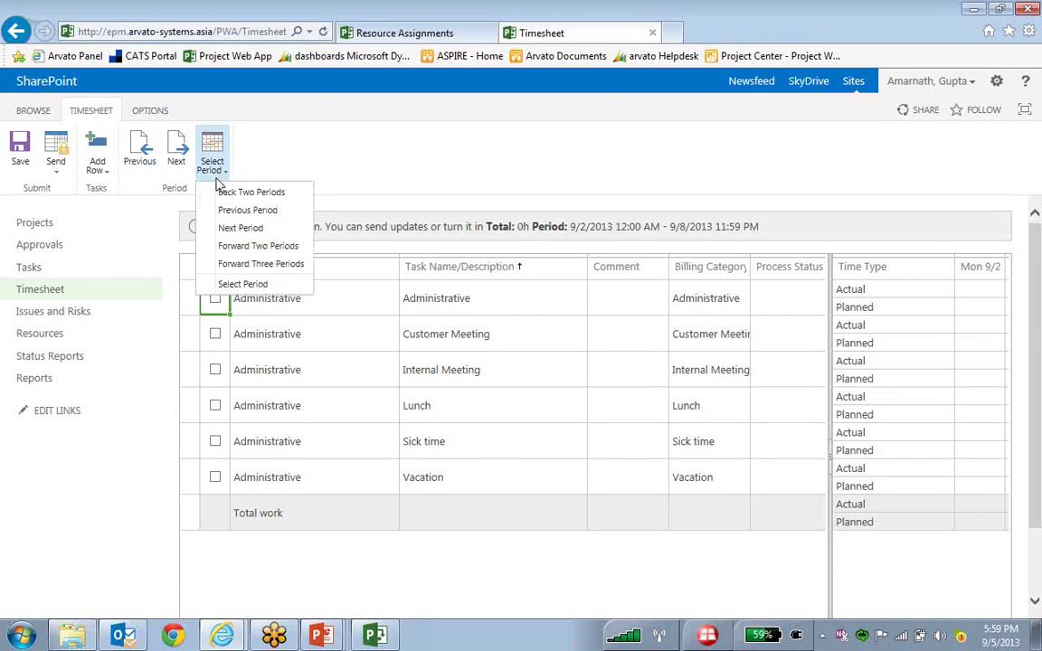
{"action": "left_click", "coordinate": [237, 284]}
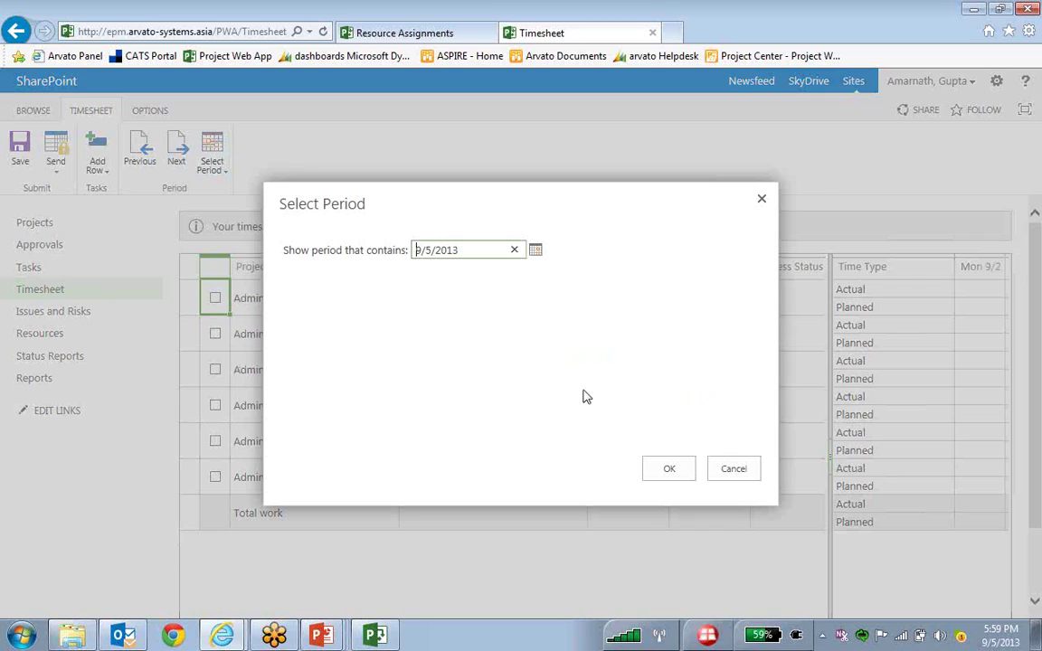
{"action": "left_click", "coordinate": [535, 252]}
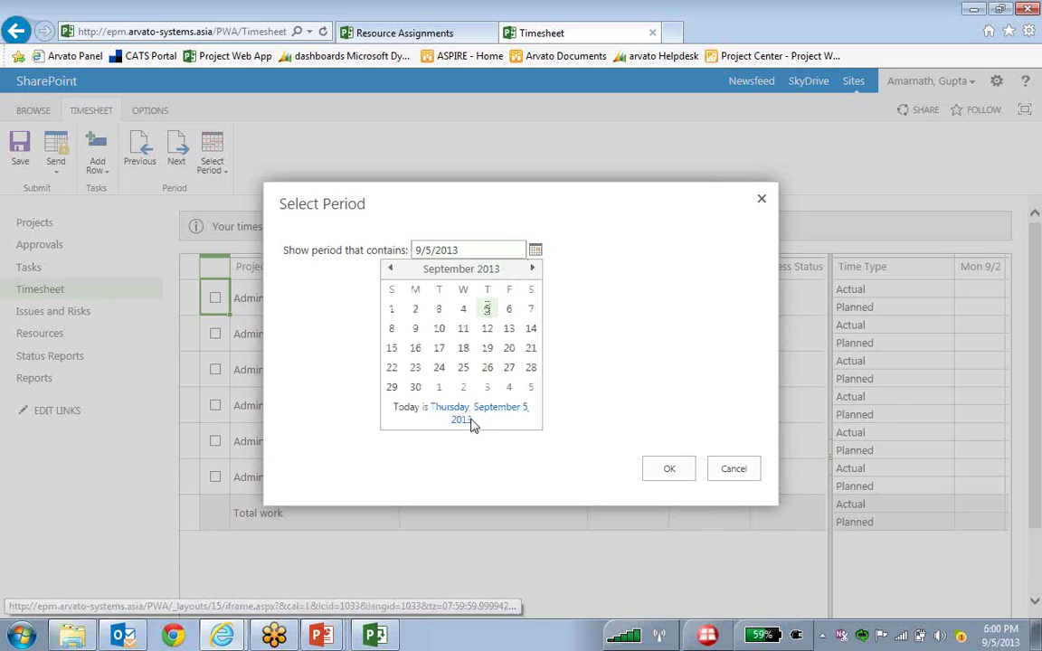
{"action": "left_click", "coordinate": [670, 469]}
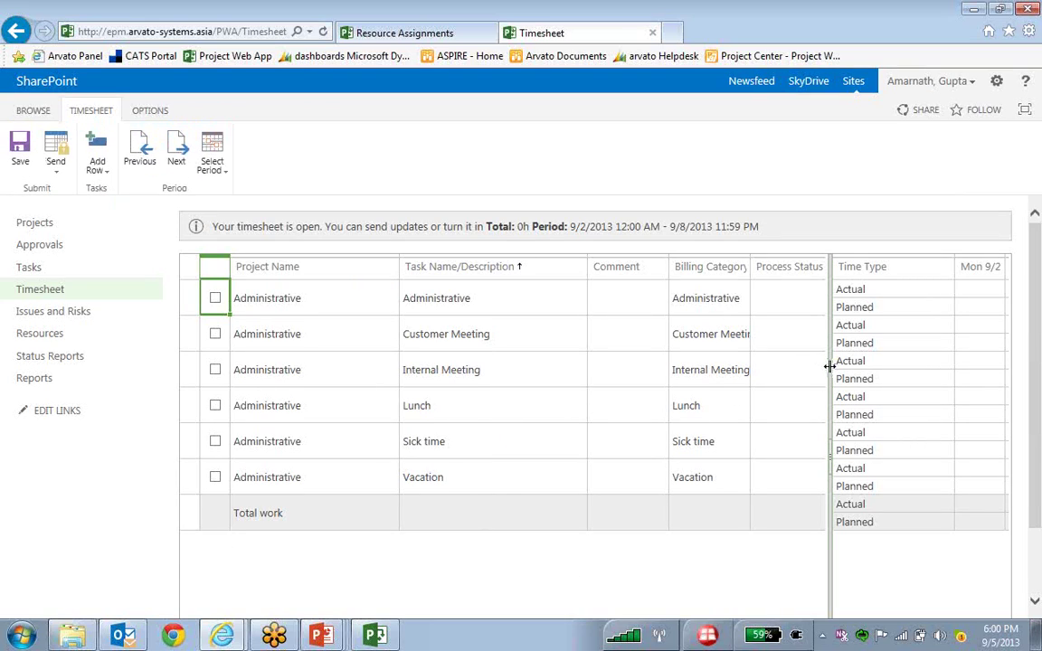
- Widen the timesheet's task grid by moving the divider before the Time Type column so the whole Process Status column shows
{"action": "left_click_drag", "start_coordinate": [830, 367], "coordinate": [912, 365]}
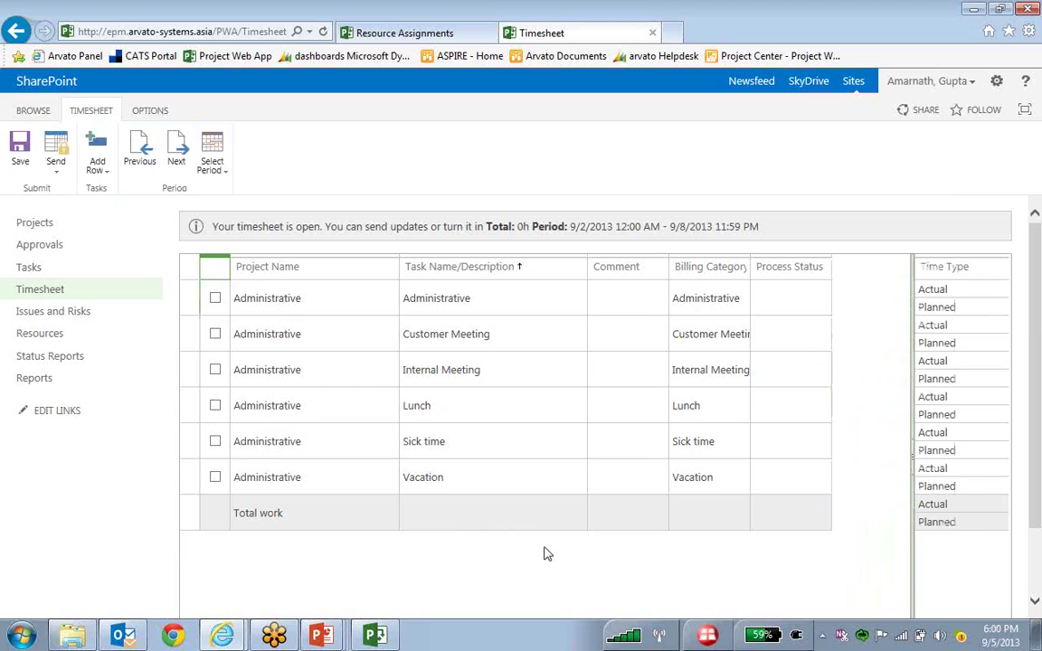
{"action": "left_click_drag", "start_coordinate": [914, 397], "coordinate": [877, 403]}
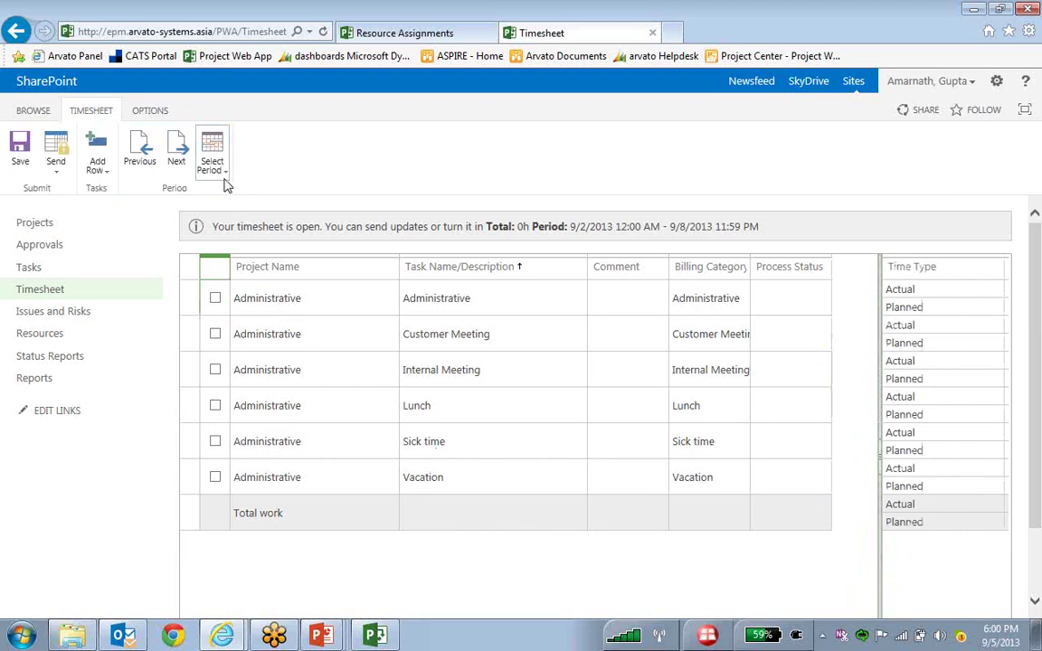
{"action": "left_click", "coordinate": [97, 161]}
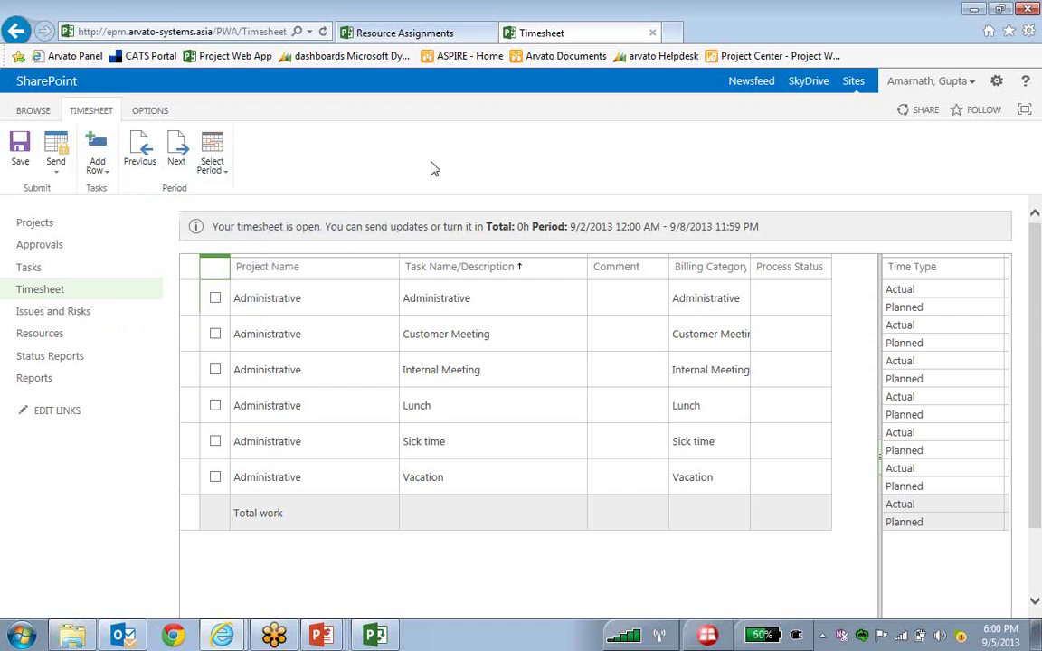
{"action": "left_click", "coordinate": [221, 169]}
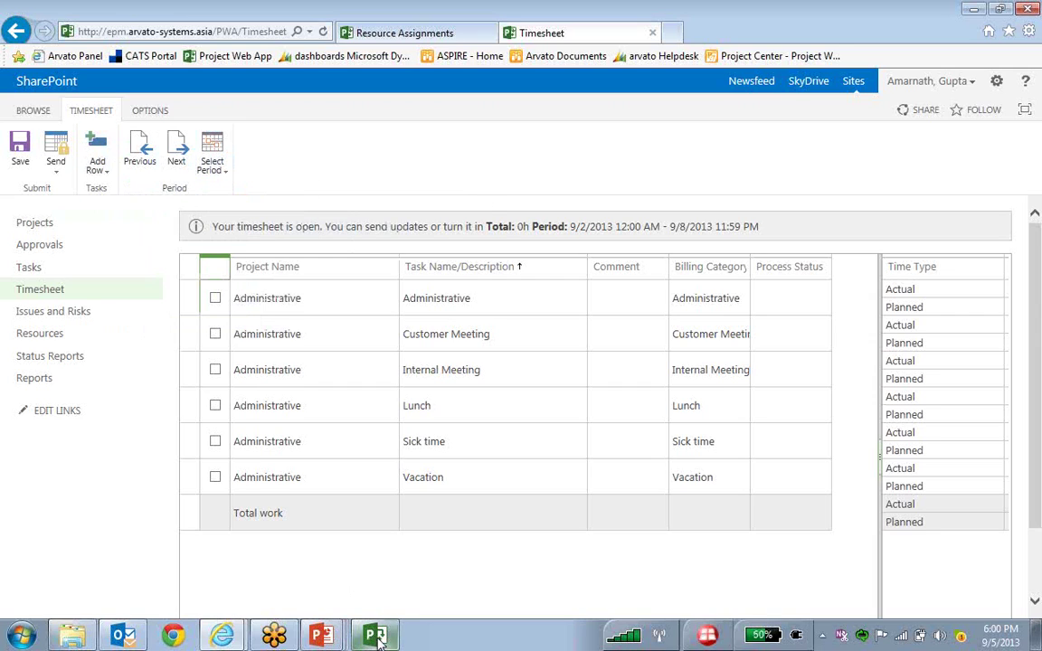
- Switch to Project Professional and start publishing the EPM Implementation (Internal Pilot) project
{"action": "left_click", "coordinate": [375, 635]}
{"action": "scroll", "coordinate": [402, 480], "scroll_direction": "up", "scroll_amount": 3}
{"action": "scroll", "coordinate": [421, 497], "scroll_direction": "down", "scroll_amount": 3}
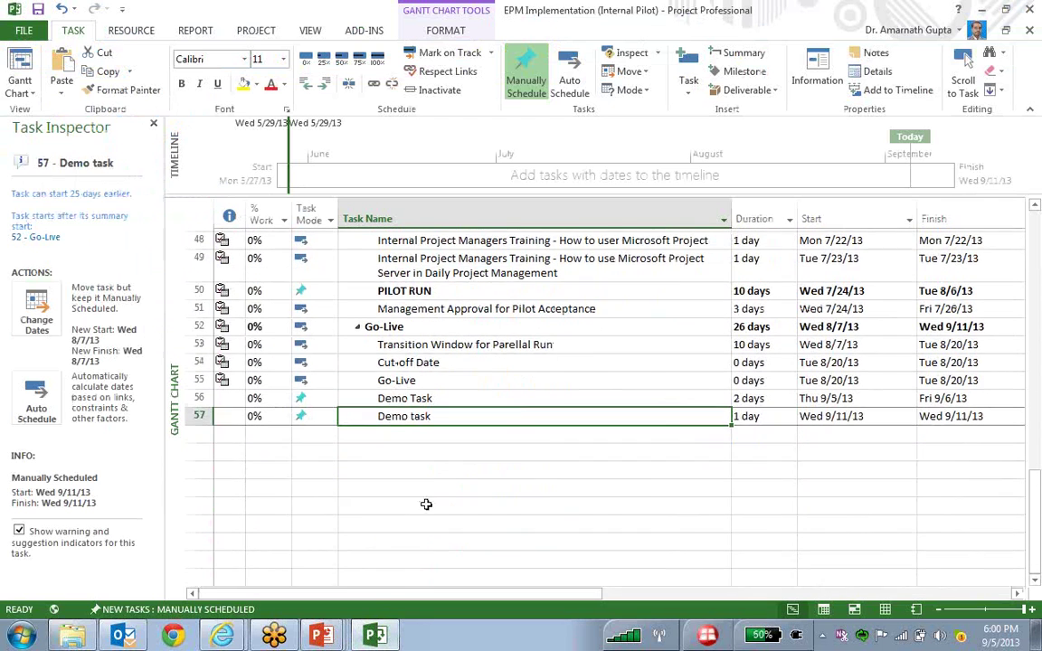
{"action": "scroll", "coordinate": [477, 425], "scroll_direction": "up", "scroll_amount": 2}
{"action": "left_click", "coordinate": [24, 30]}
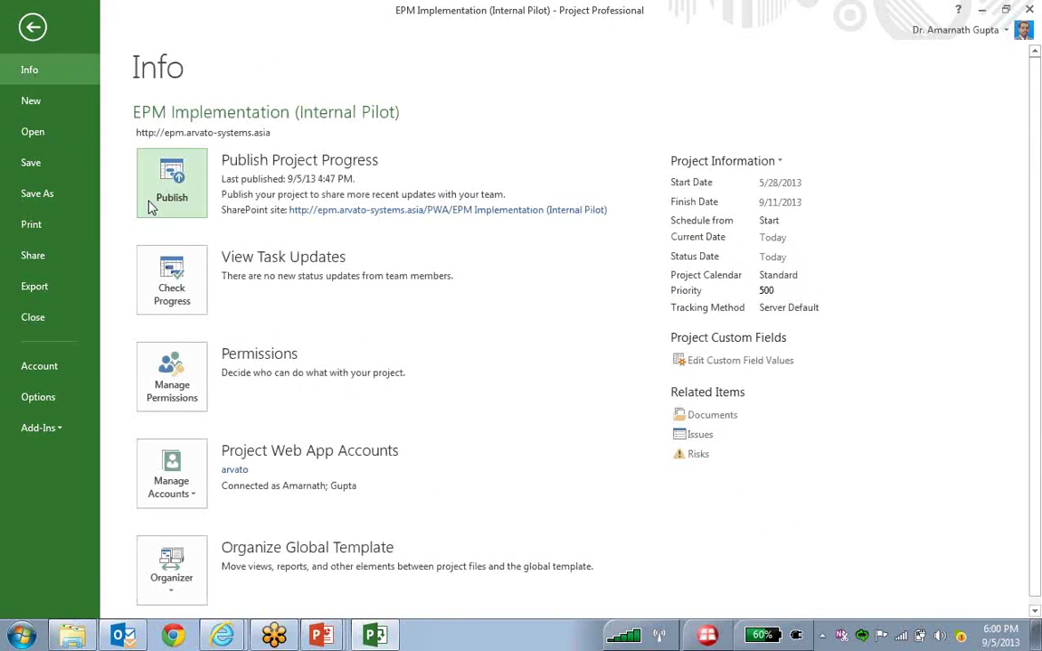
{"action": "left_click", "coordinate": [161, 169]}
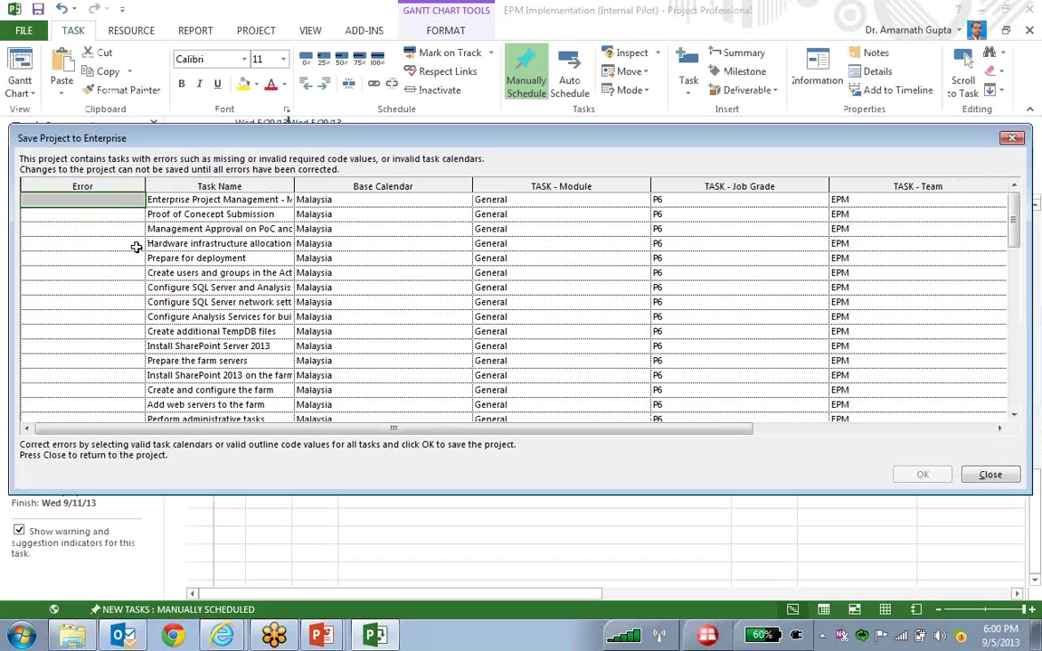
- Set TASK - Job Grade to P6 for both demo tasks at the end of the Save Project to Enterprise list
{"action": "left_click", "coordinate": [430, 316]}
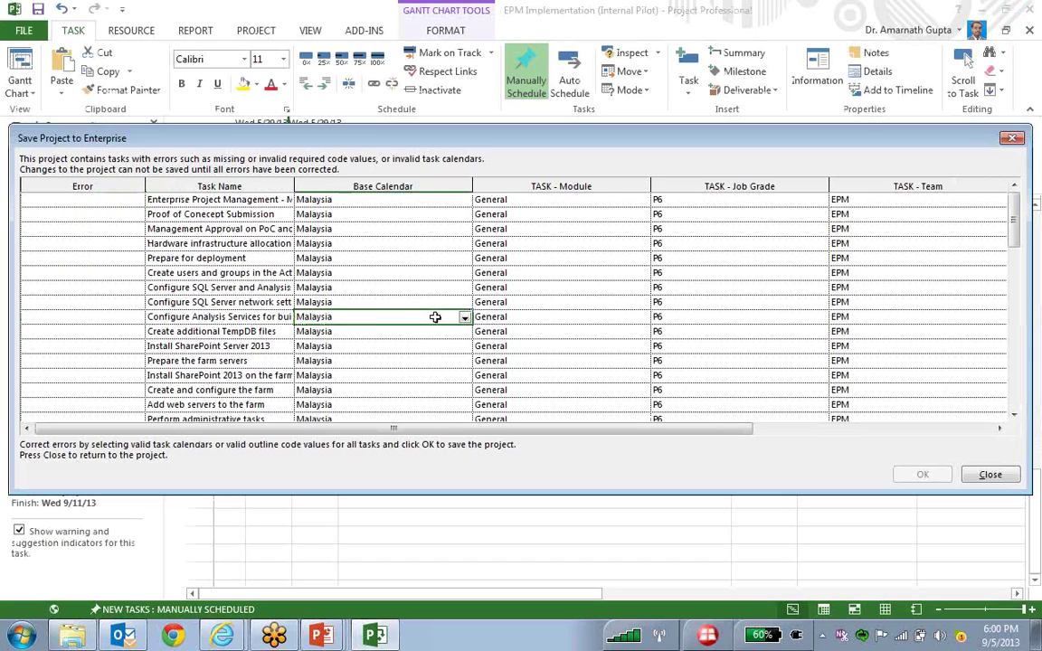
{"action": "left_click_drag", "start_coordinate": [1014, 226], "coordinate": [1014, 389]}
{"action": "left_click", "coordinate": [749, 392]}
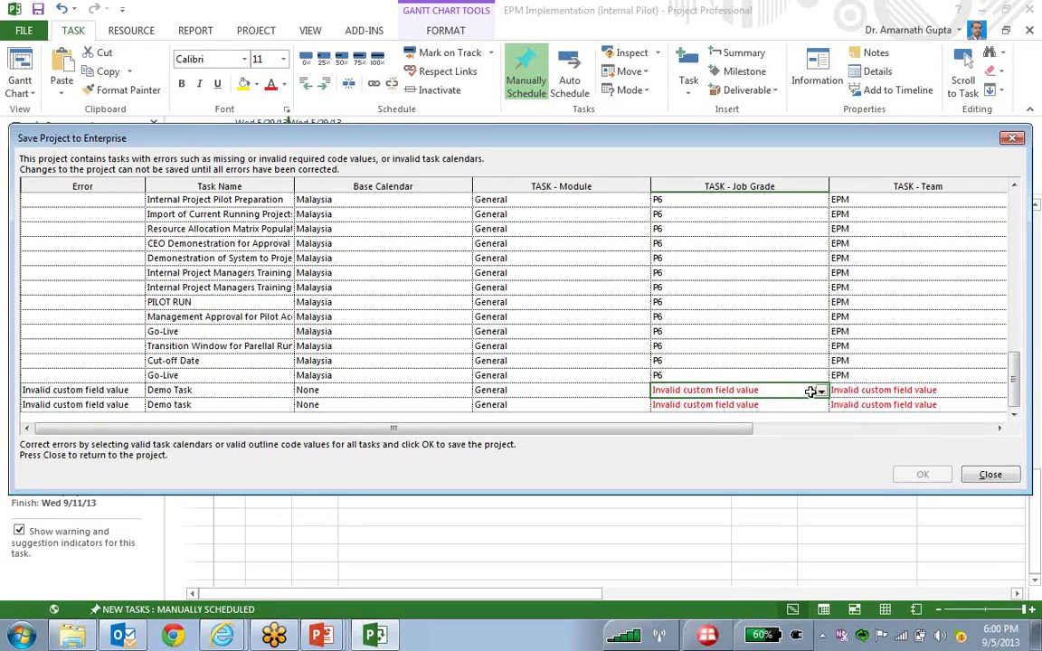
{"action": "type", "text": "P"}
{"action": "key", "text": "Return"}
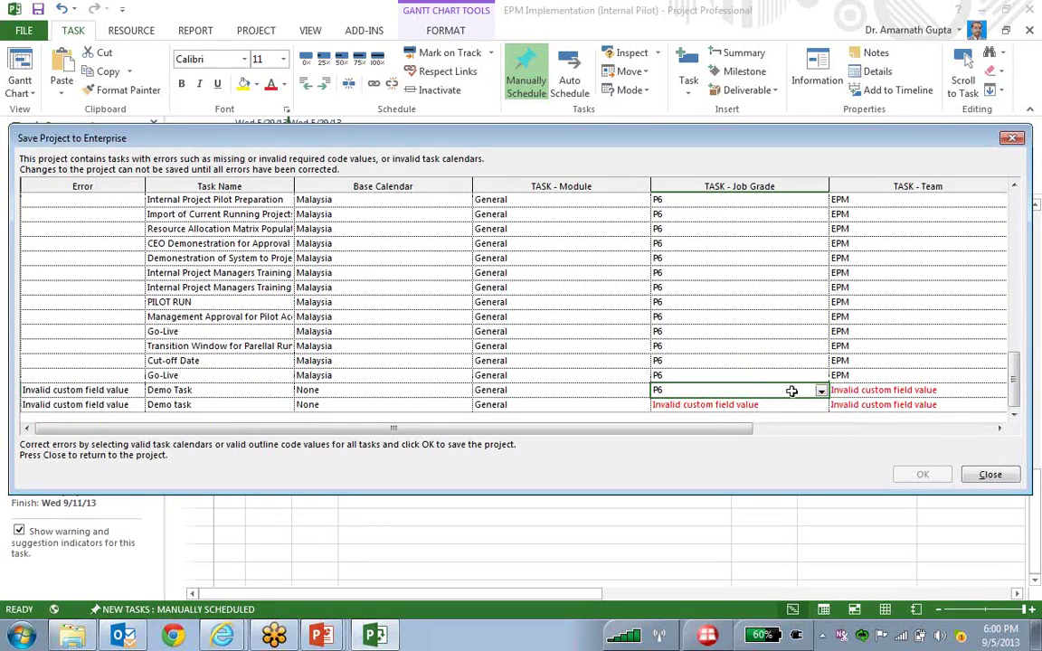
{"action": "left_click", "coordinate": [773, 405]}
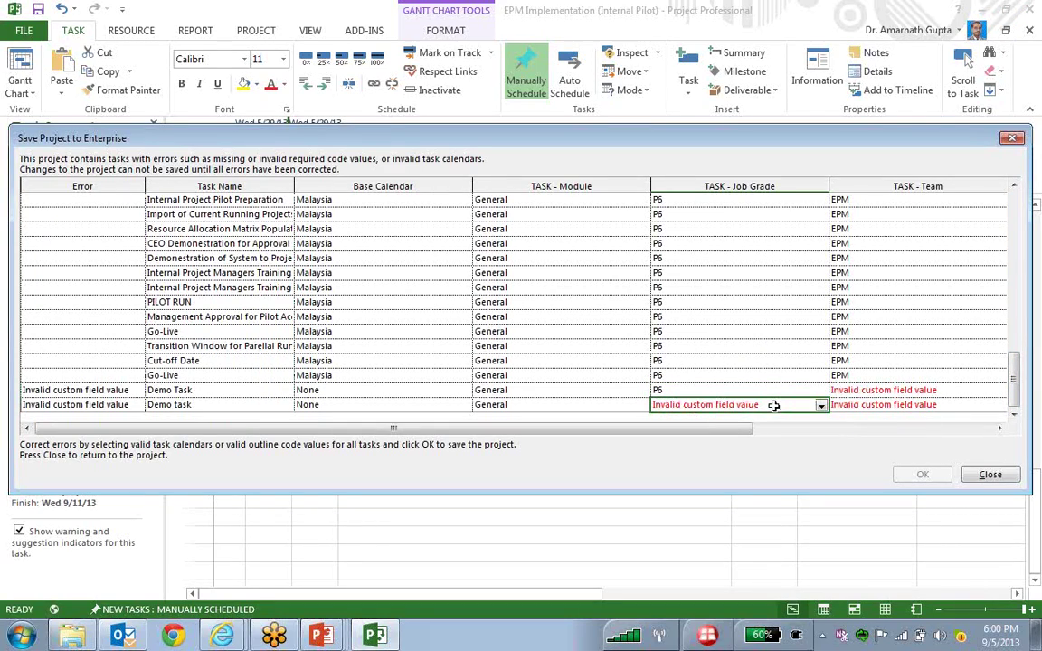
{"action": "type", "text": "P6"}
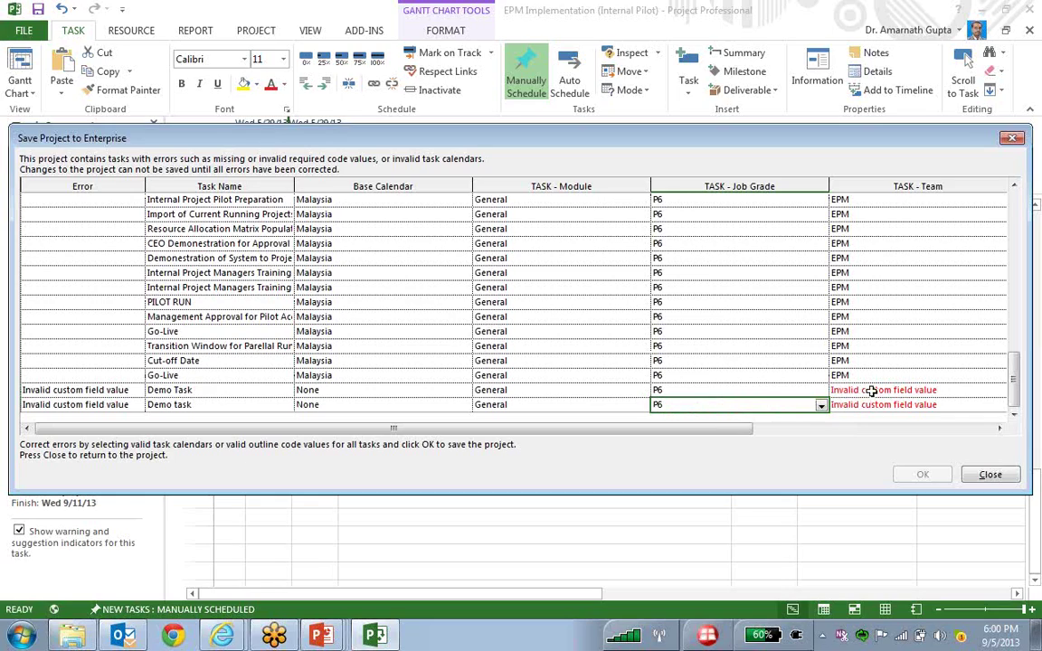
- Set TASK - Team to EPM for both demo tasks and accept the corrections to save and publish the project
{"action": "left_click", "coordinate": [860, 390]}
{"action": "type", "text": "epm"}
{"action": "key", "text": "Return"}
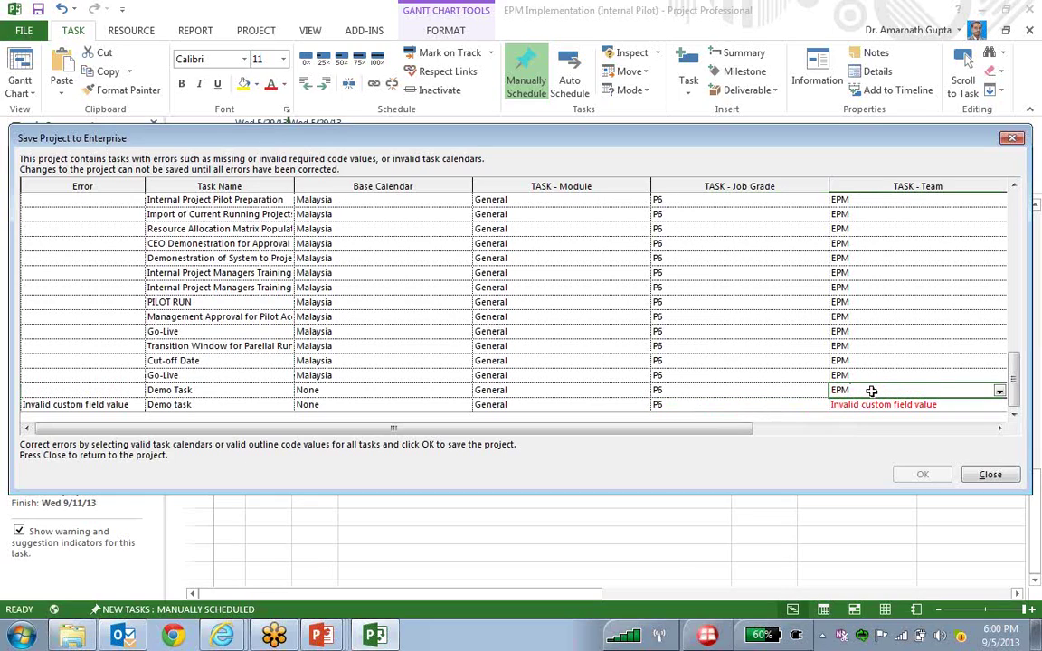
{"action": "left_click", "coordinate": [834, 406]}
{"action": "type", "text": "epm"}
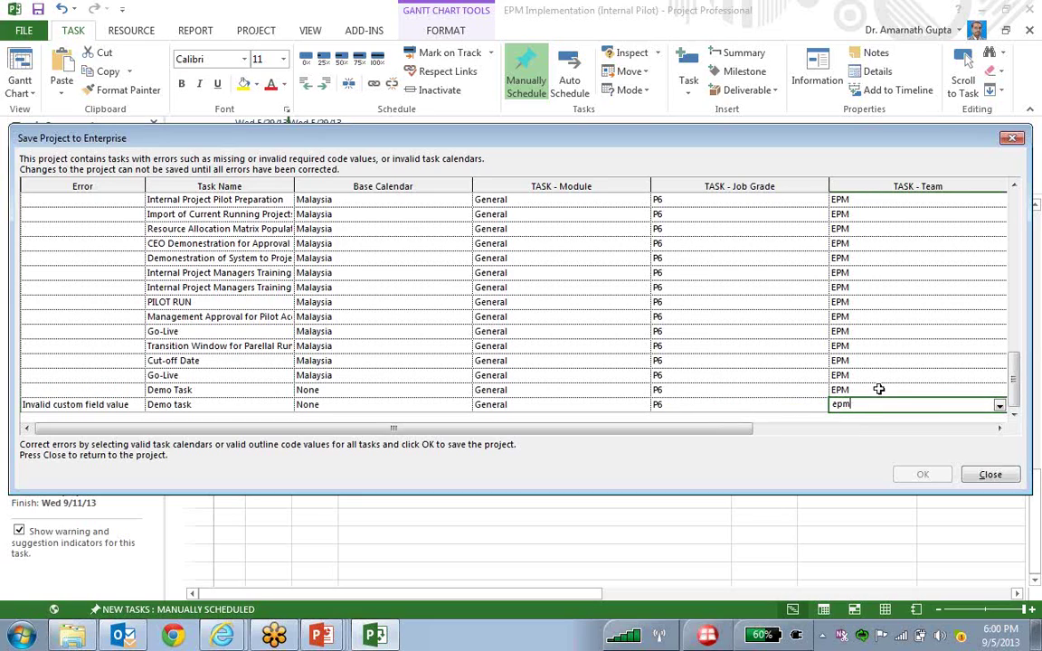
{"action": "key", "text": "Return"}
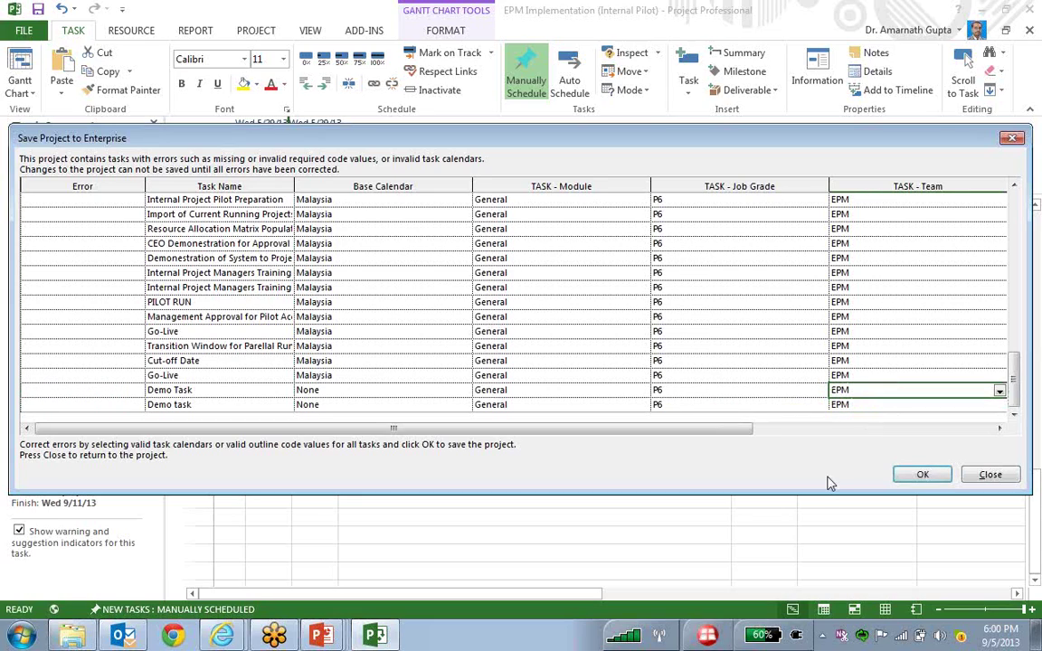
{"action": "left_click", "coordinate": [921, 475]}
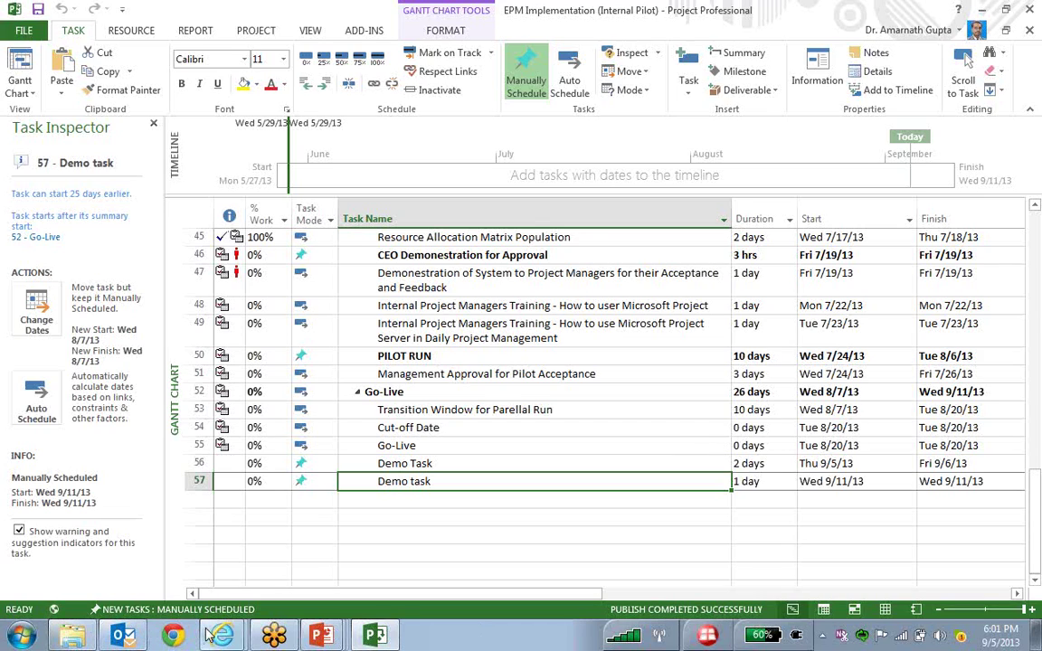
- Switch to the browser, reload the Timesheet page and reselect its period to check for the newly published demo tasks
{"action": "mouse_move", "coordinate": [222, 636]}
{"action": "left_click", "coordinate": [209, 595]}
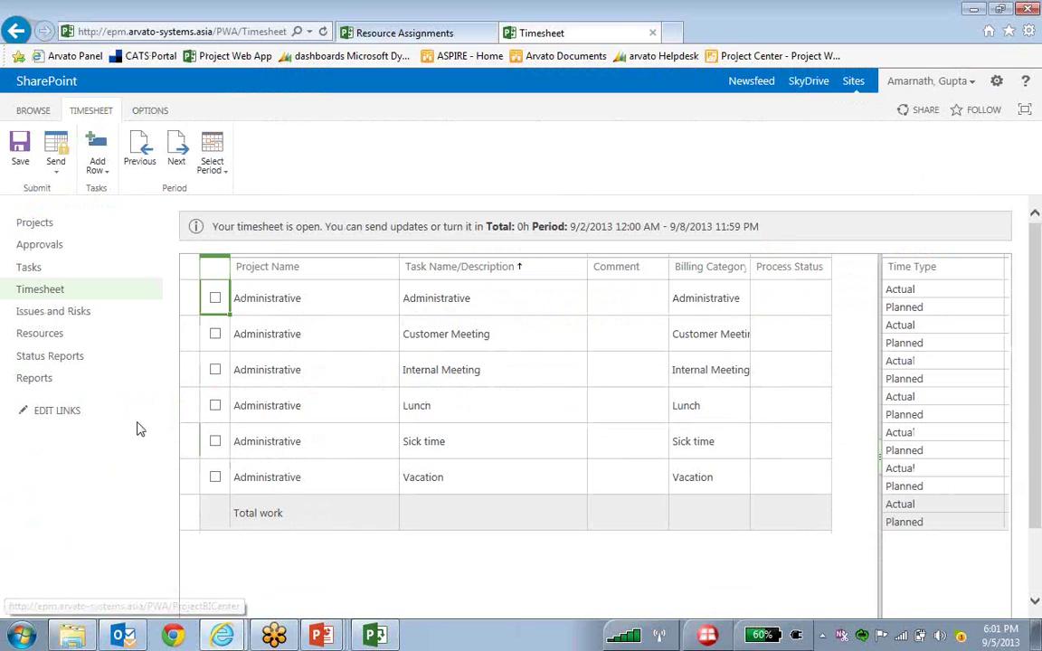
{"action": "left_click", "coordinate": [324, 32]}
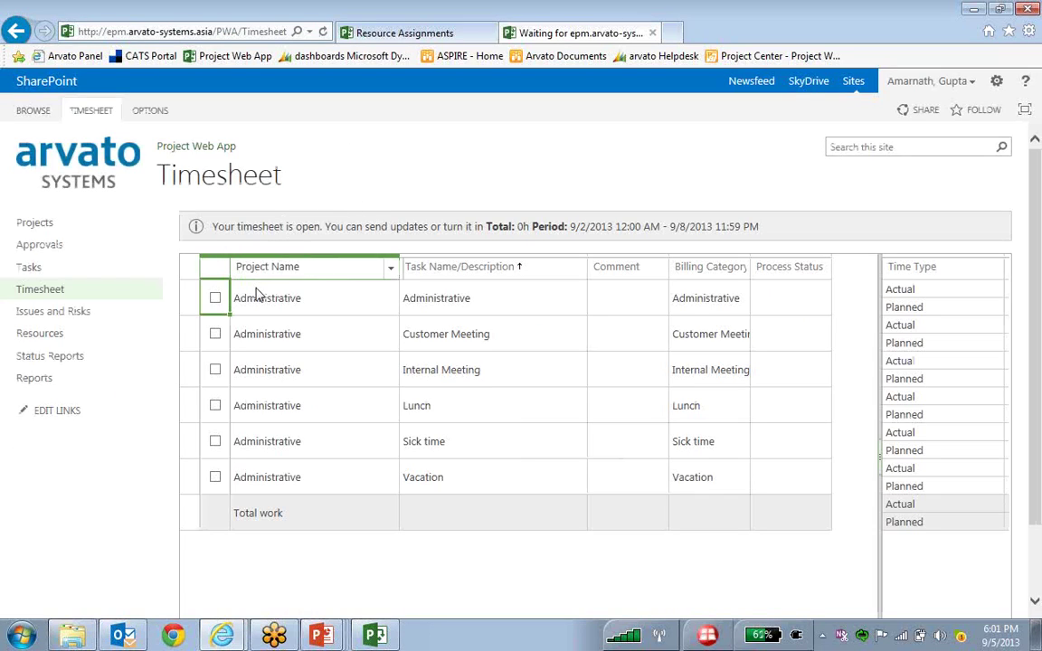
{"action": "left_click", "coordinate": [40, 292]}
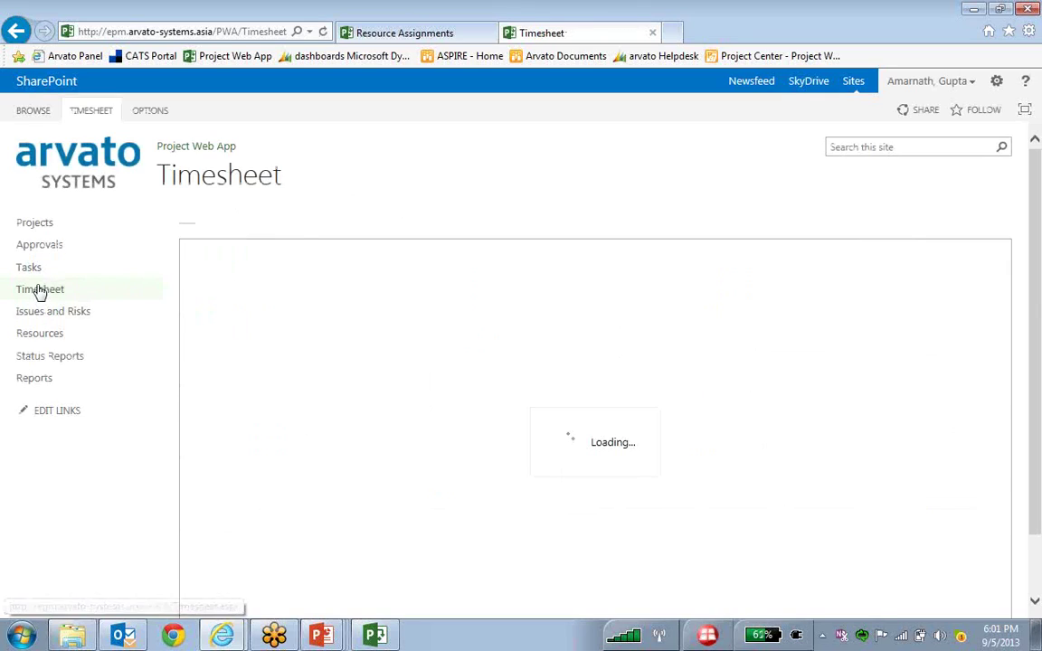
{"action": "left_click", "coordinate": [91, 110]}
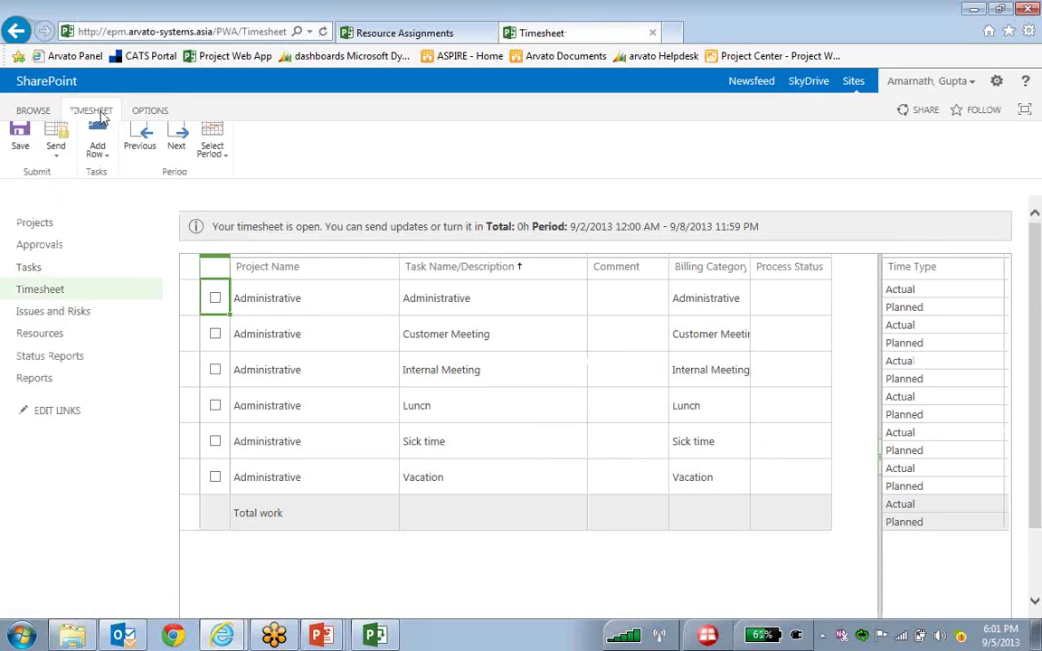
{"action": "left_click", "coordinate": [213, 161]}
{"action": "left_click", "coordinate": [225, 220]}
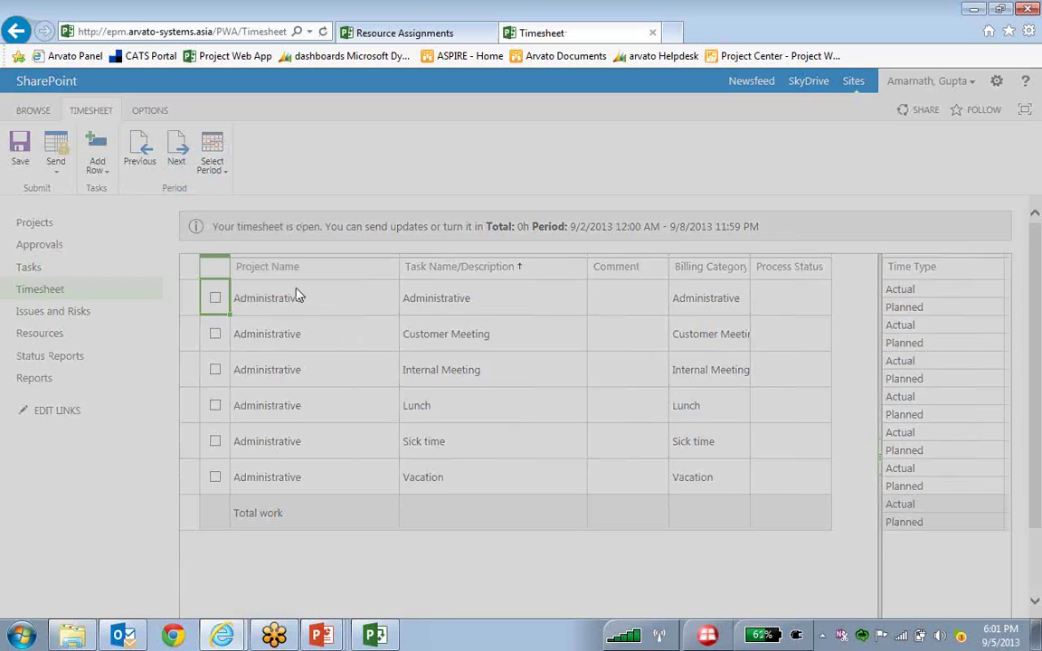
{"action": "left_click", "coordinate": [665, 470]}
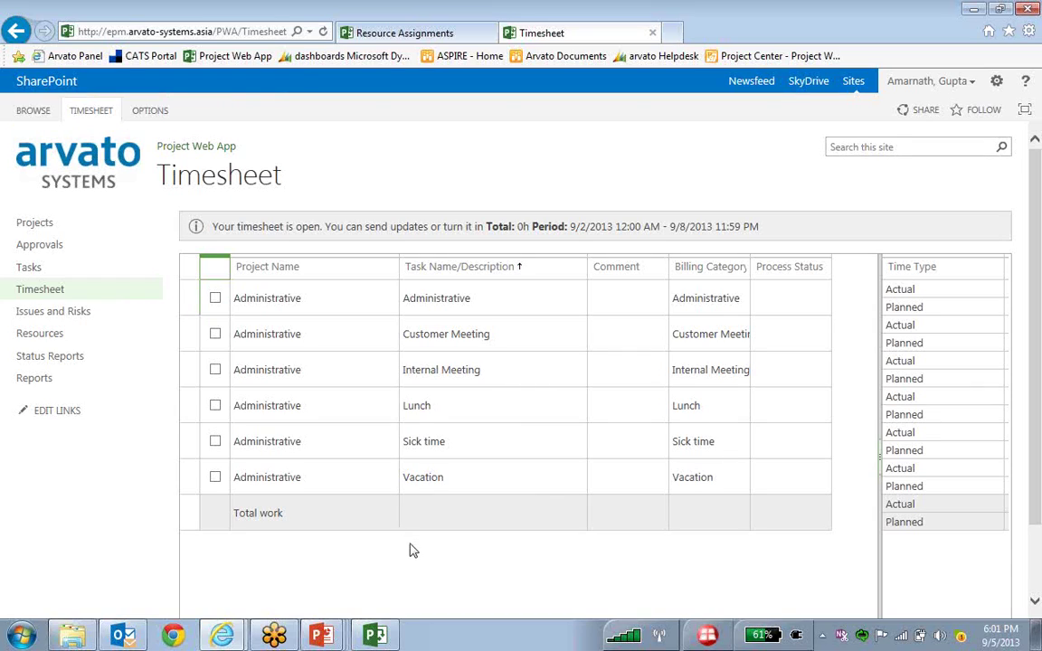
- Switch back to Project Professional and publish the EPM Implementation (Internal Pilot) project again
{"action": "mouse_move", "coordinate": [391, 630]}
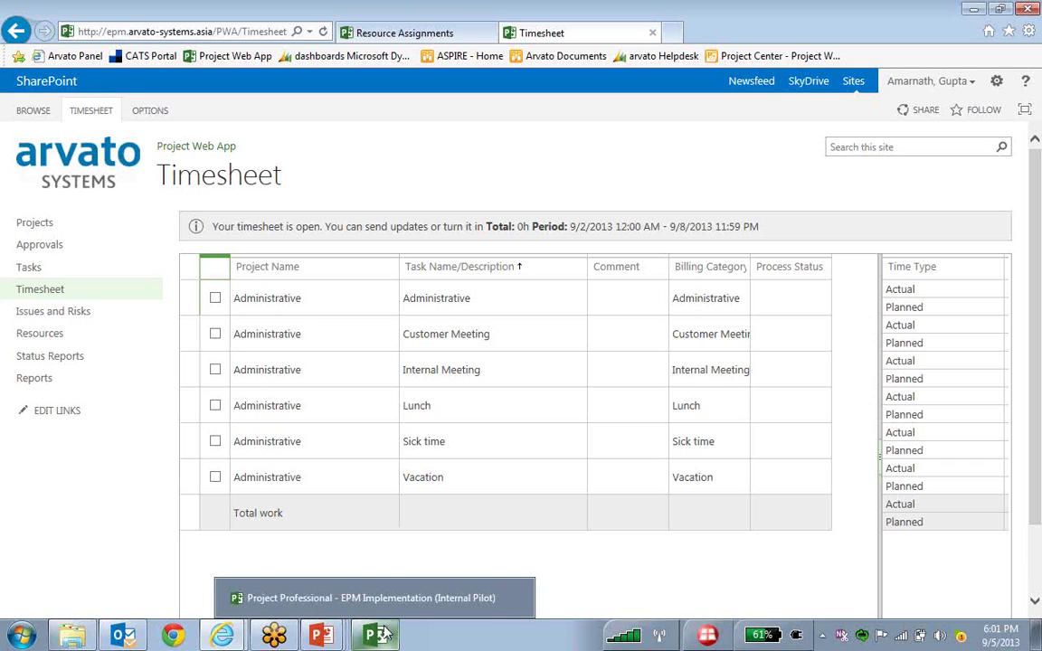
{"action": "left_click", "coordinate": [383, 635]}
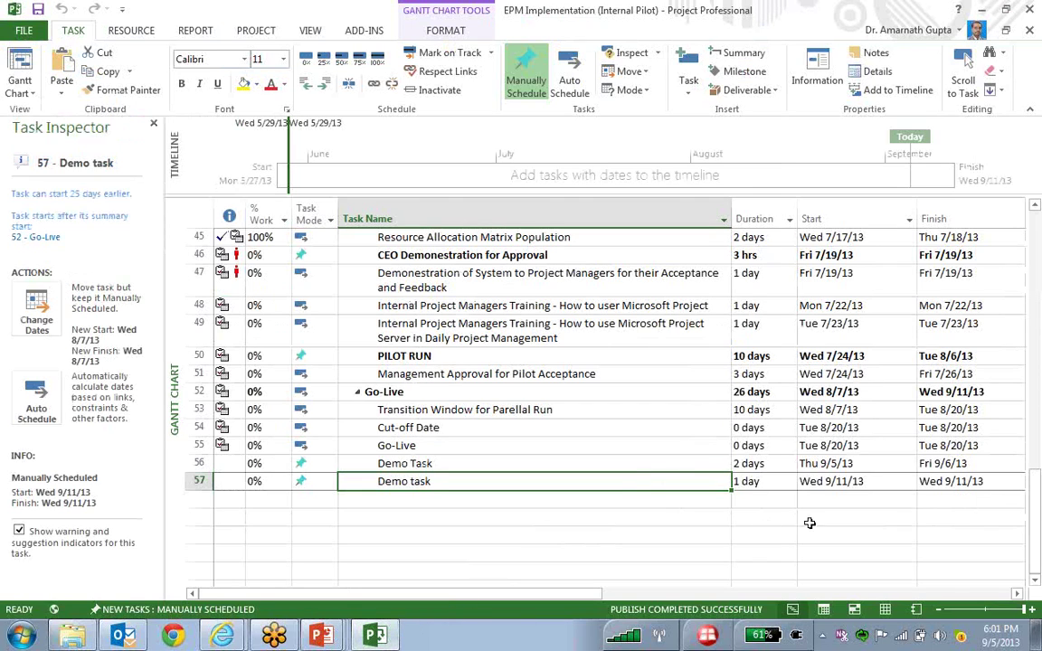
{"action": "left_click_drag", "start_coordinate": [584, 594], "coordinate": [558, 600]}
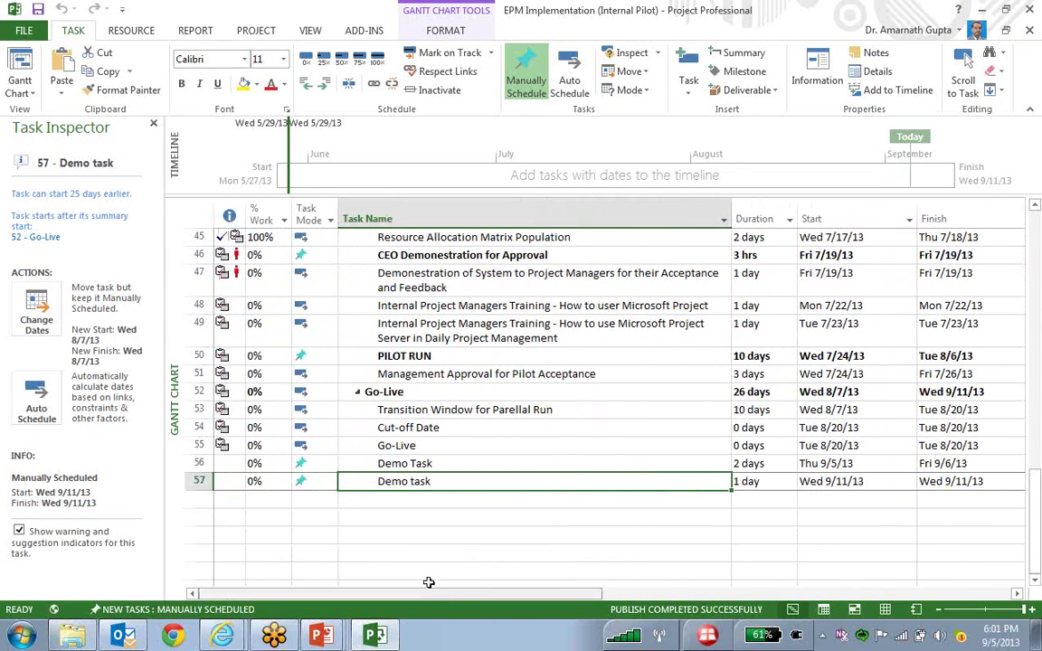
{"action": "left_click", "coordinate": [25, 31]}
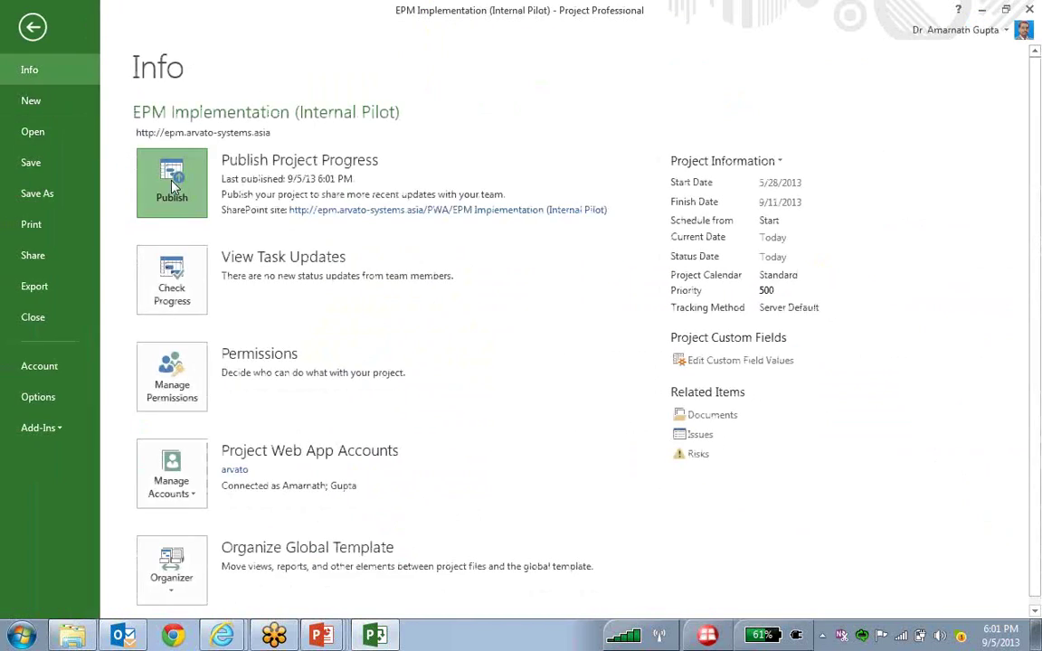
{"action": "key", "text": "Escape"}
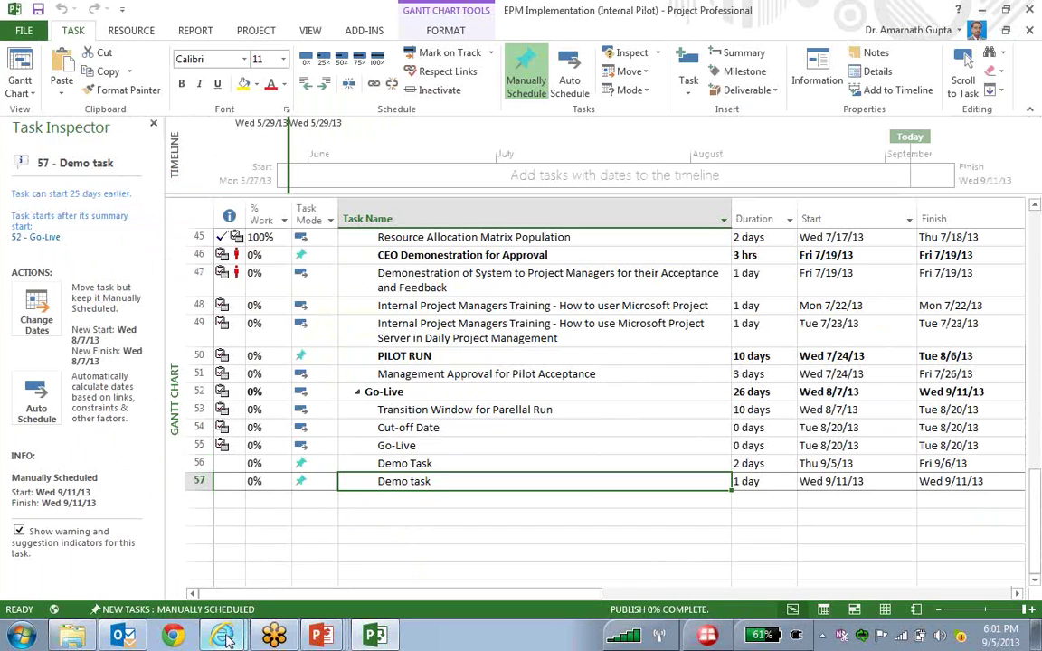
- Return to the browser, close the Timesheet tab and open the Project Web App home page in a new tab
{"action": "mouse_move", "coordinate": [224, 638]}
{"action": "left_click", "coordinate": [199, 598]}
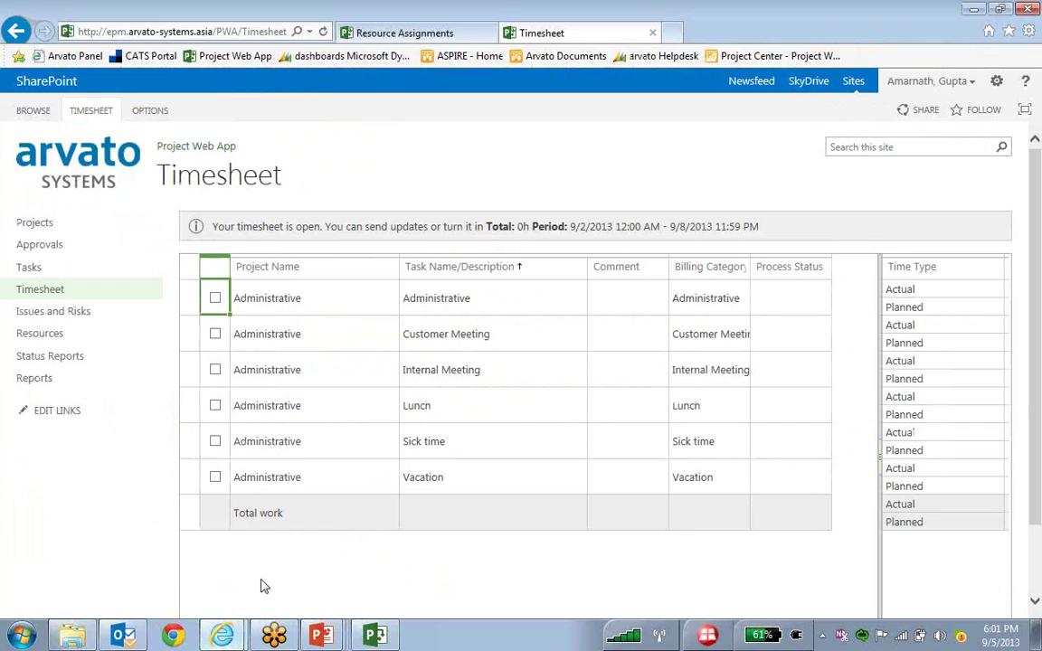
{"action": "key", "text": "ctrl+w"}
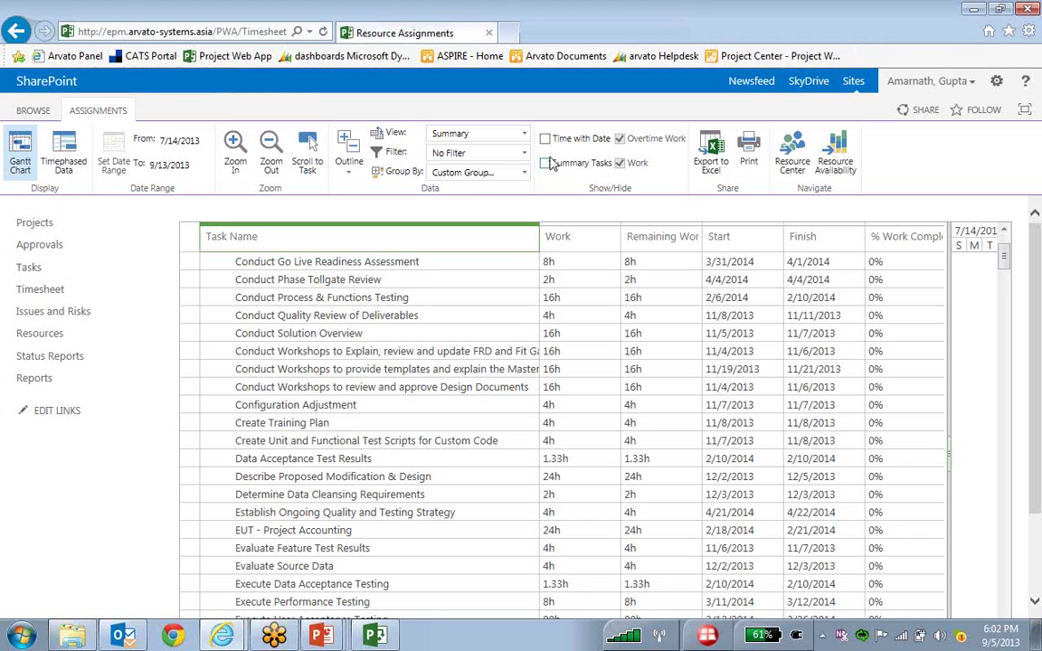
{"action": "left_click", "coordinate": [511, 33]}
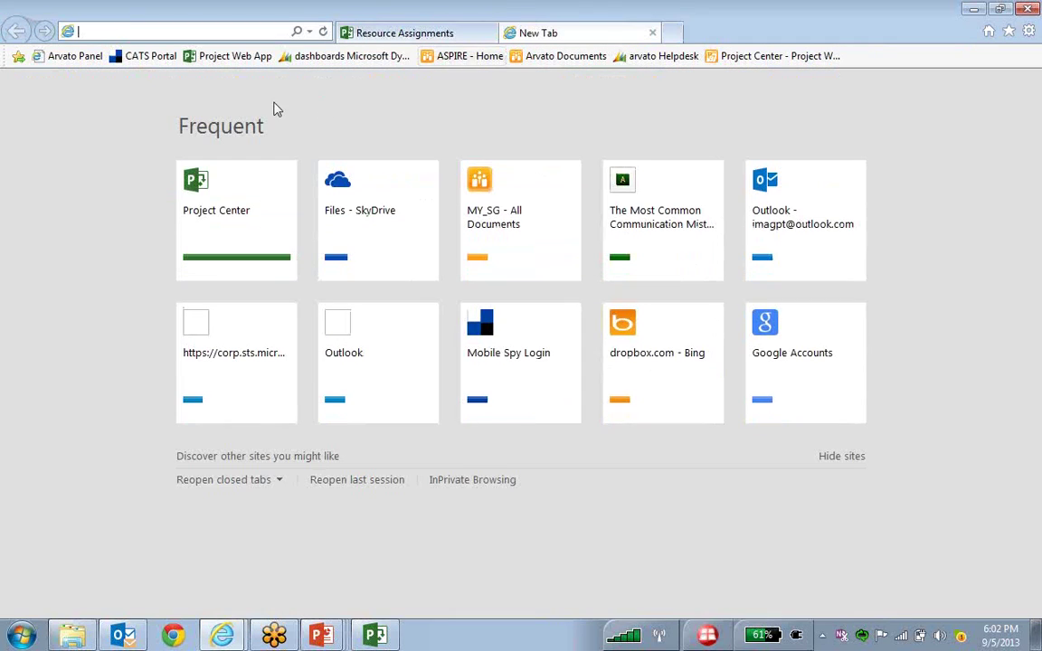
{"action": "left_click", "coordinate": [238, 57]}
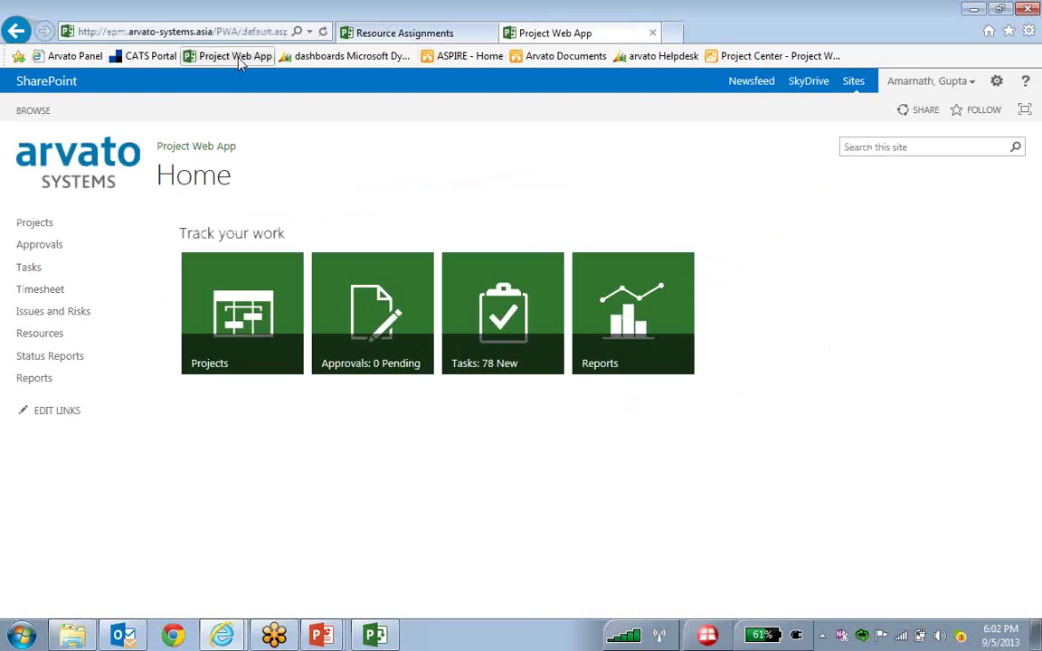
- Open the Timesheet page and reselect the period containing 9/5/2013 to check for the published demo tasks
{"action": "left_click", "coordinate": [39, 290]}
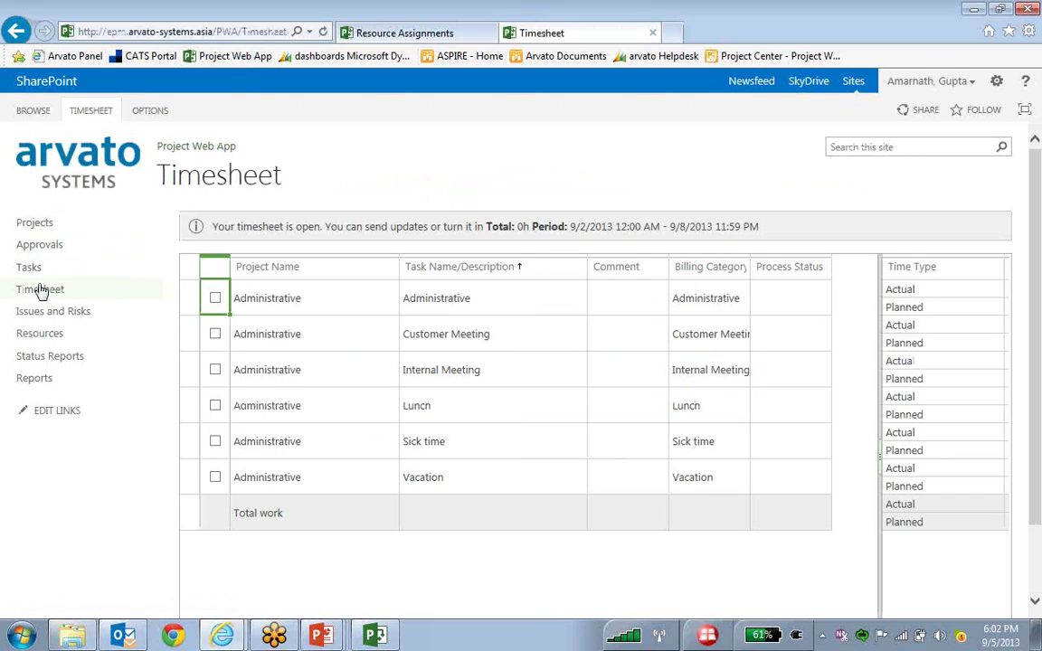
{"action": "left_click", "coordinate": [95, 115]}
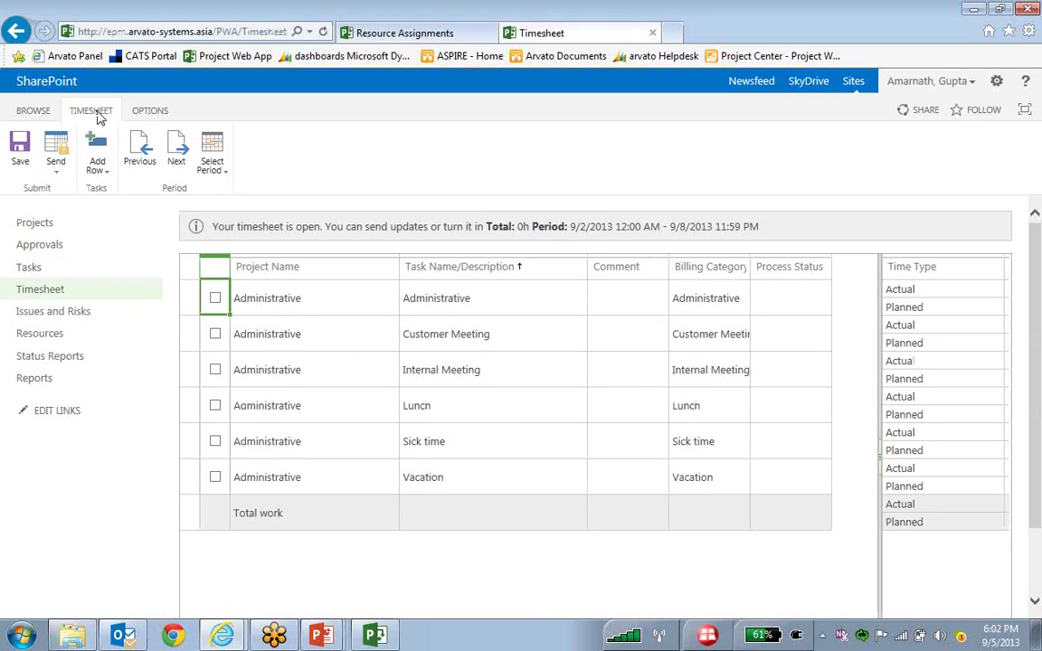
{"action": "left_click", "coordinate": [212, 168]}
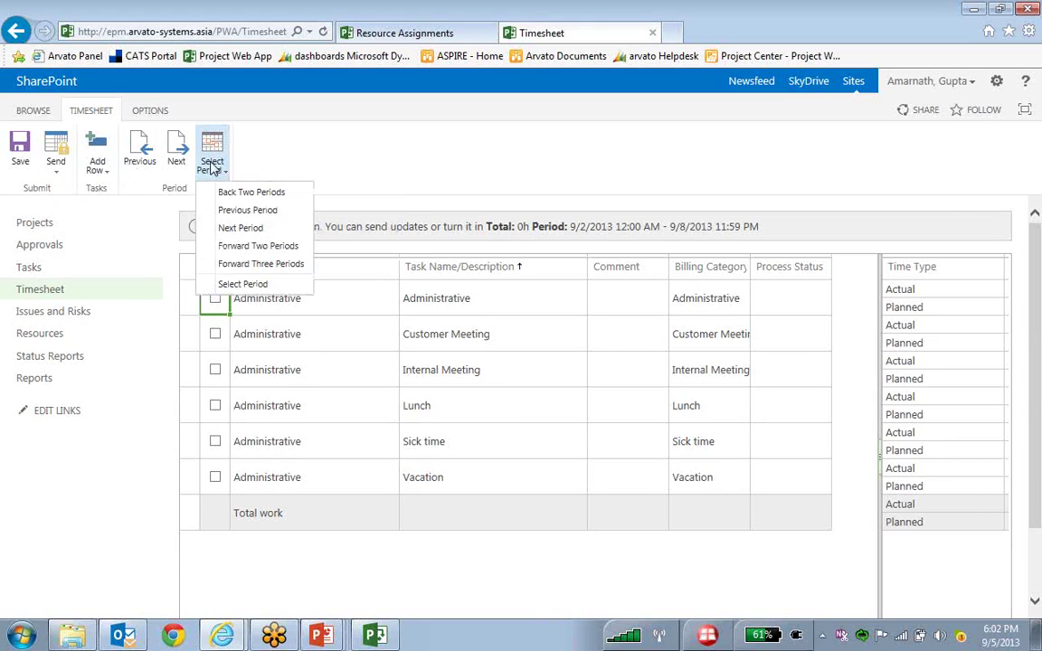
{"action": "left_click", "coordinate": [212, 263]}
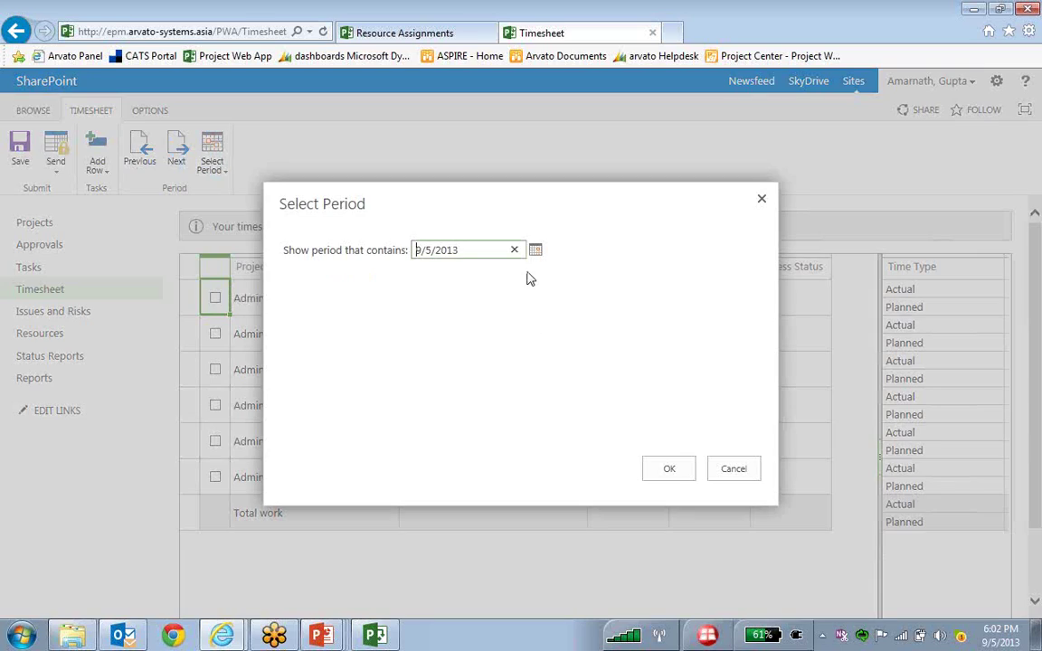
{"action": "left_click", "coordinate": [668, 467]}
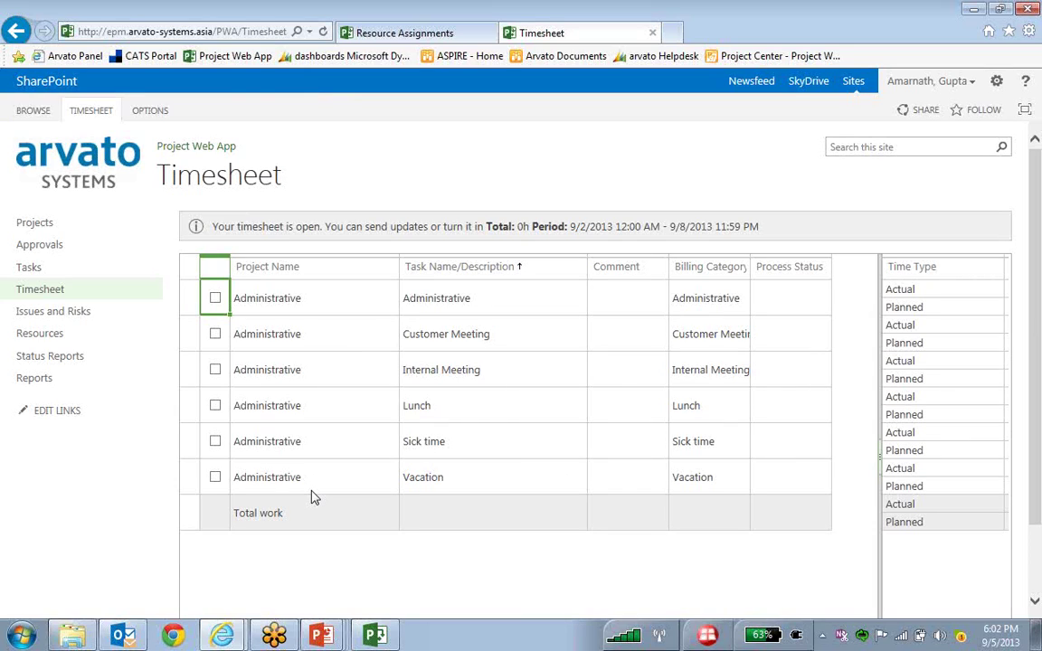
{"action": "left_click", "coordinate": [89, 112]}
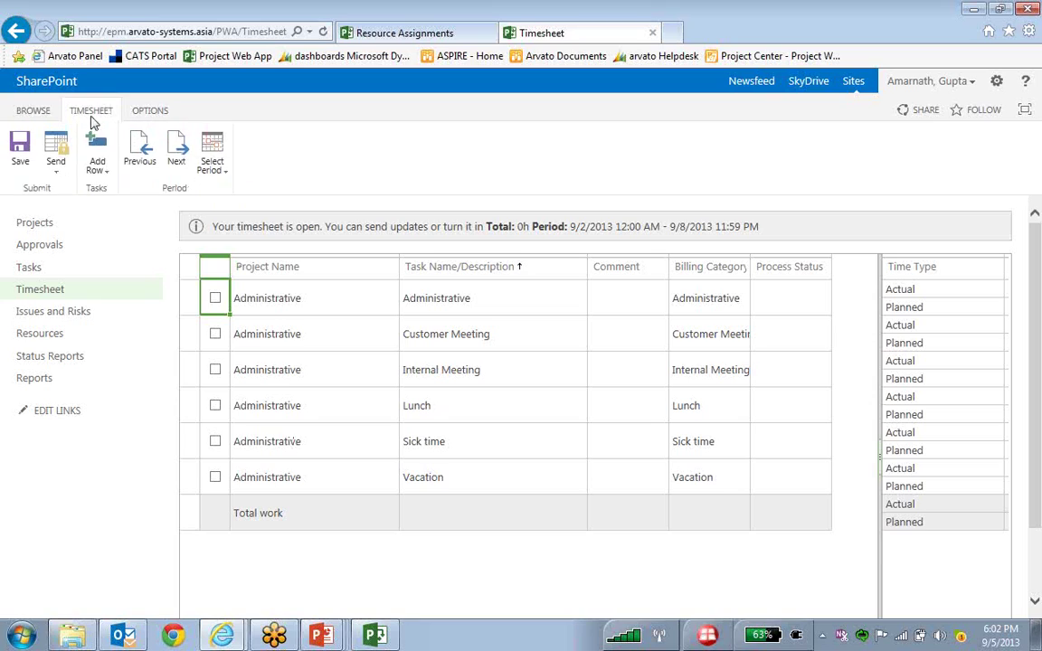
{"action": "left_click", "coordinate": [102, 172]}
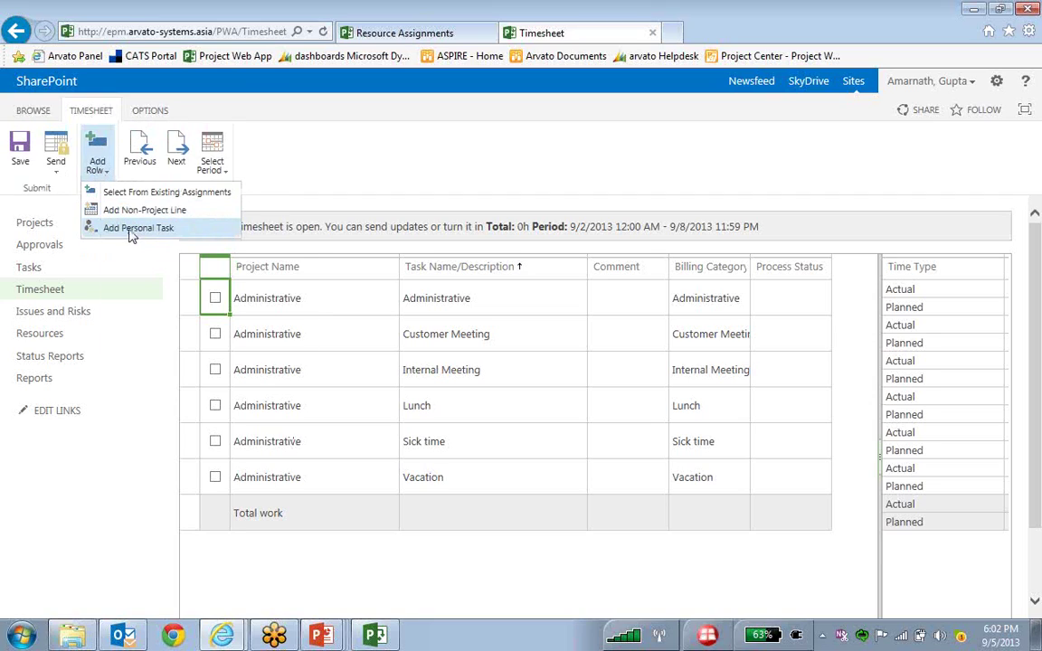
{"action": "left_click", "coordinate": [133, 230]}
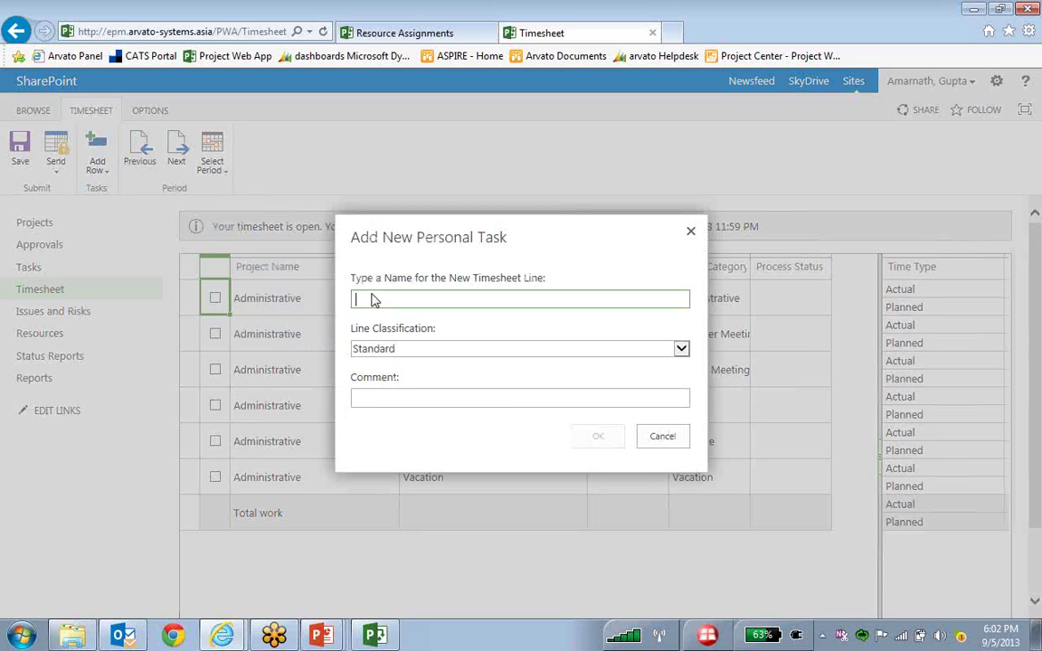
{"action": "left_click", "coordinate": [434, 351]}
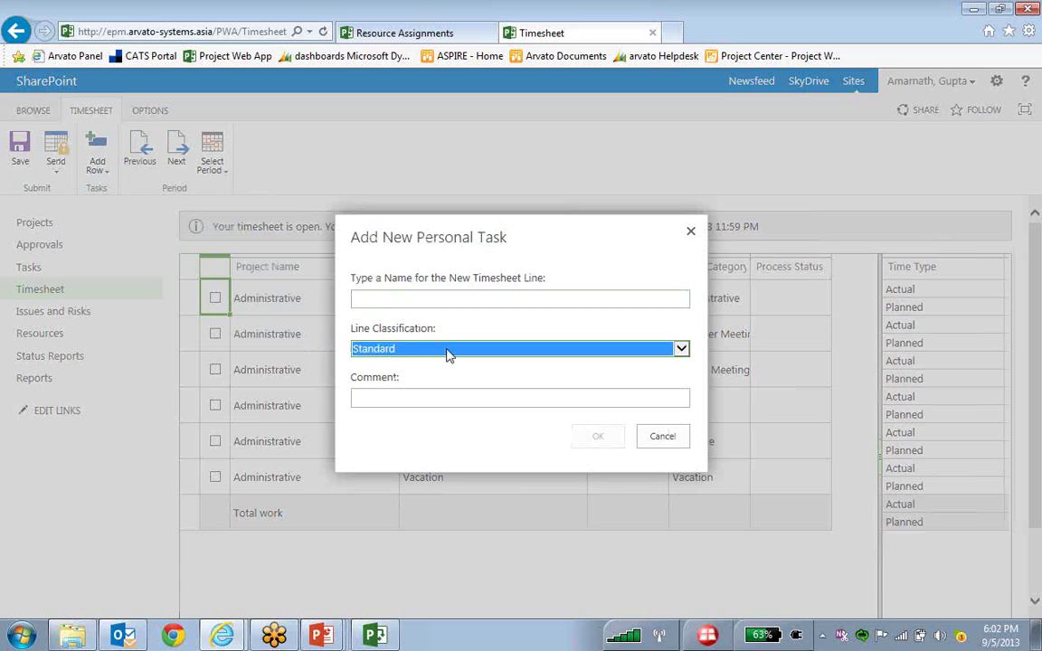
{"action": "left_click", "coordinate": [648, 441]}
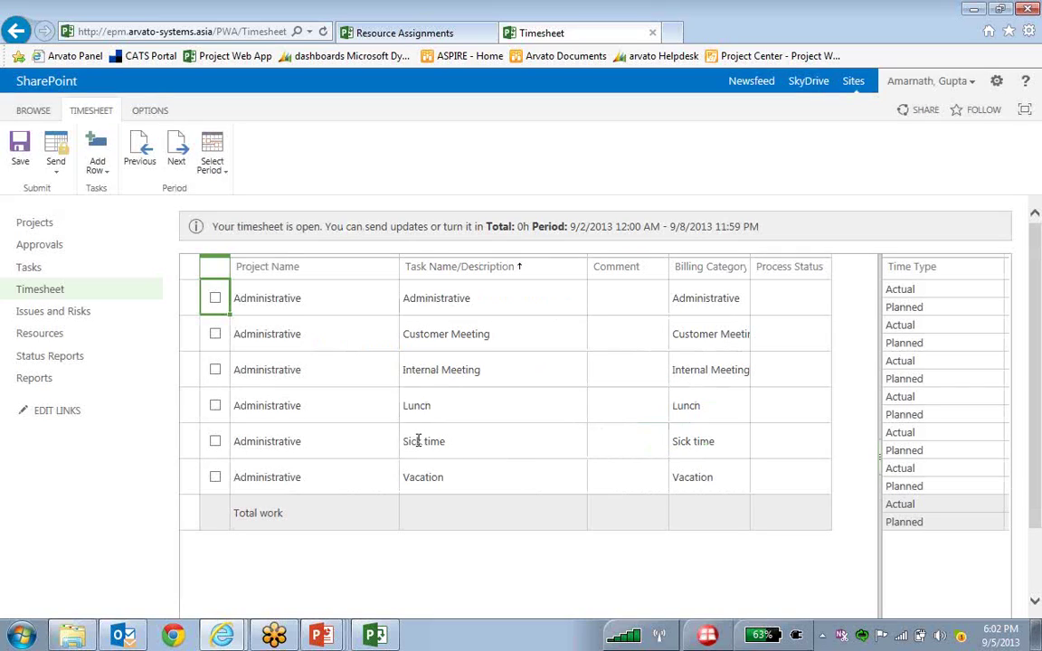
{"action": "left_click", "coordinate": [241, 262]}
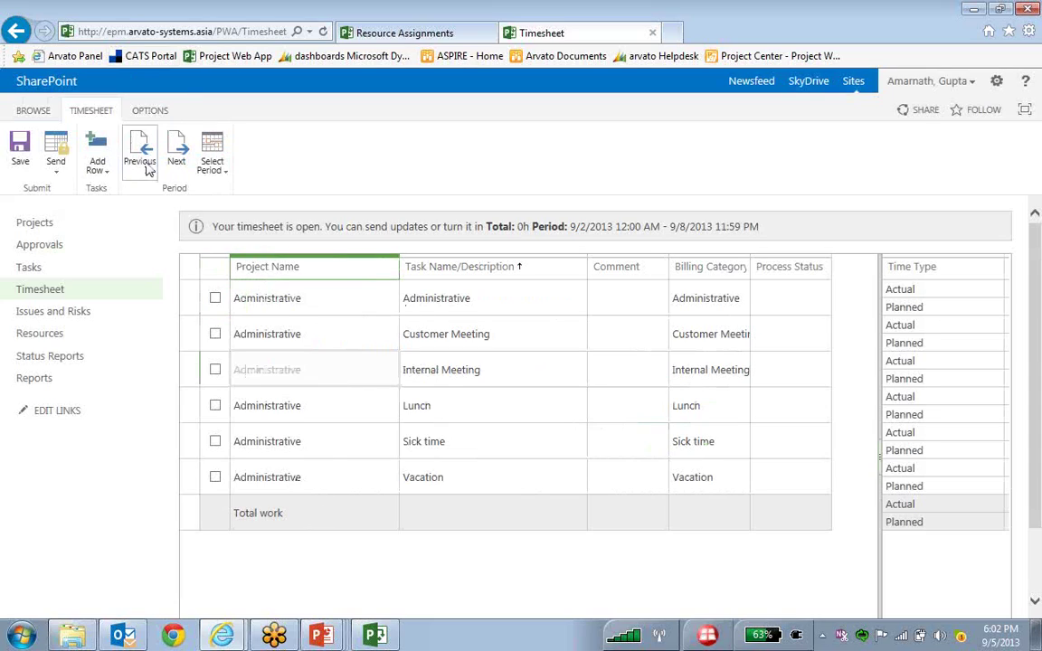
{"action": "left_click", "coordinate": [211, 163]}
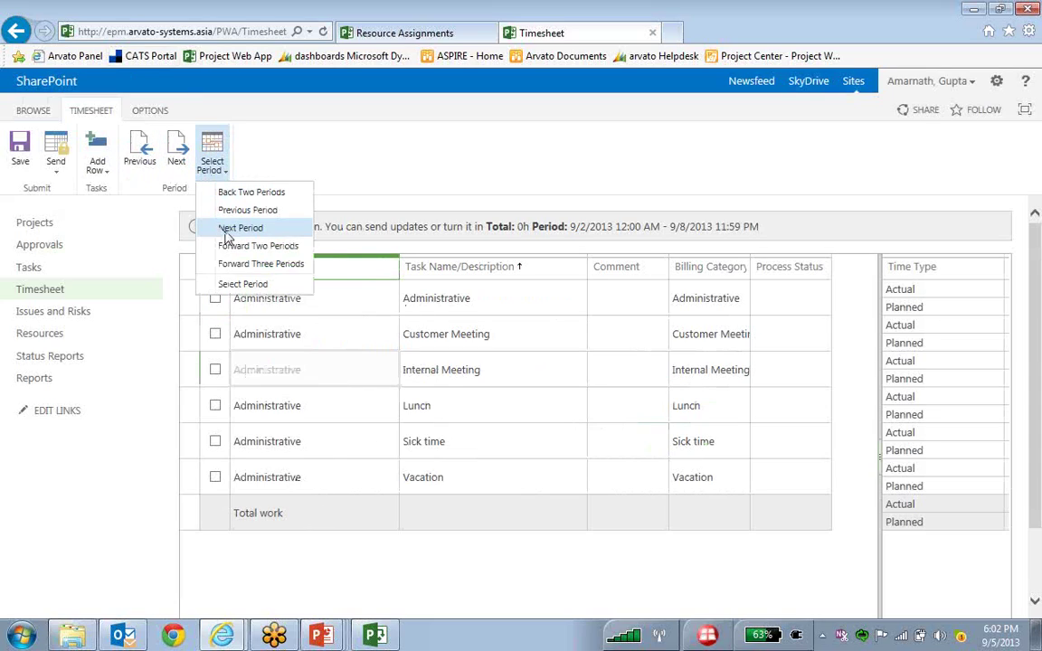
- Add a timesheet row from the existing EPM Implementation (Internal Pilot) assignment with the Standard line classification
{"action": "left_click", "coordinate": [98, 164]}
{"action": "left_click", "coordinate": [99, 167]}
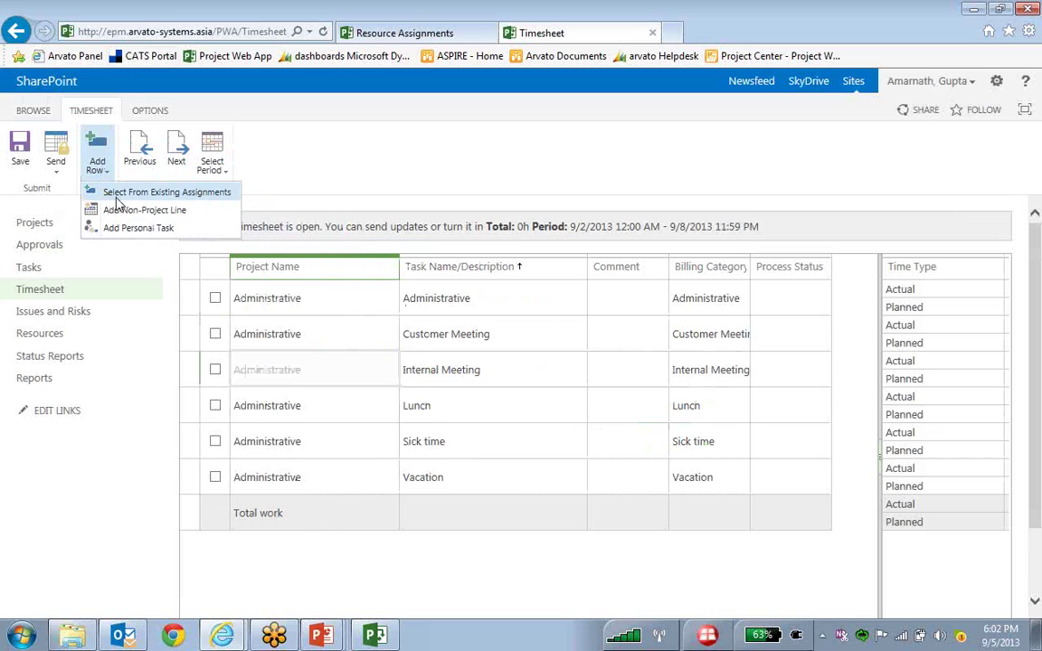
{"action": "left_click", "coordinate": [136, 193]}
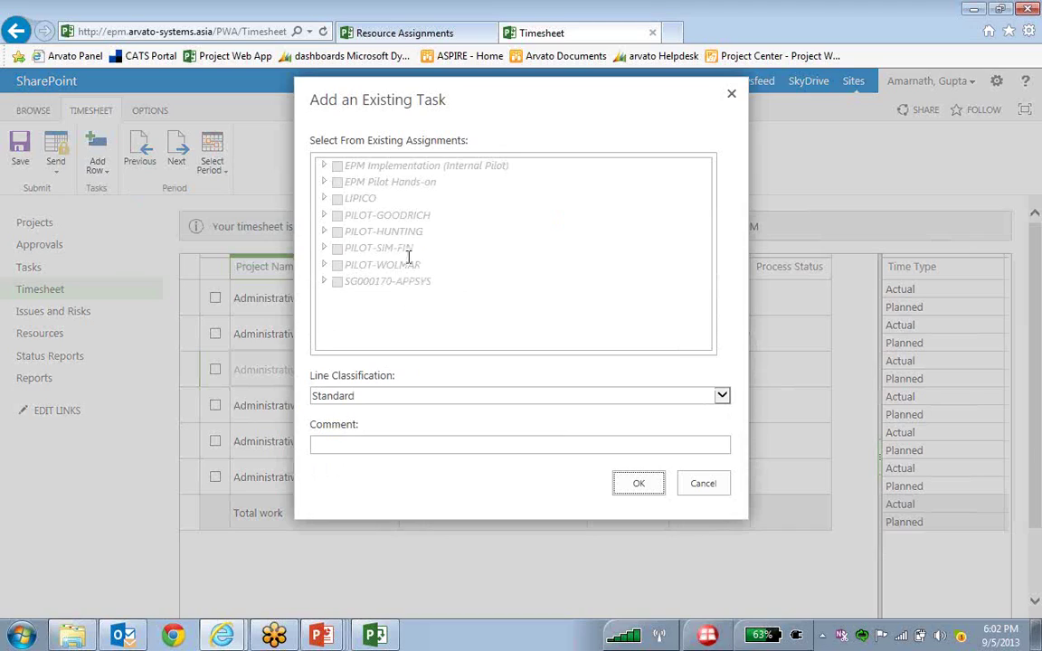
{"action": "left_click", "coordinate": [324, 165]}
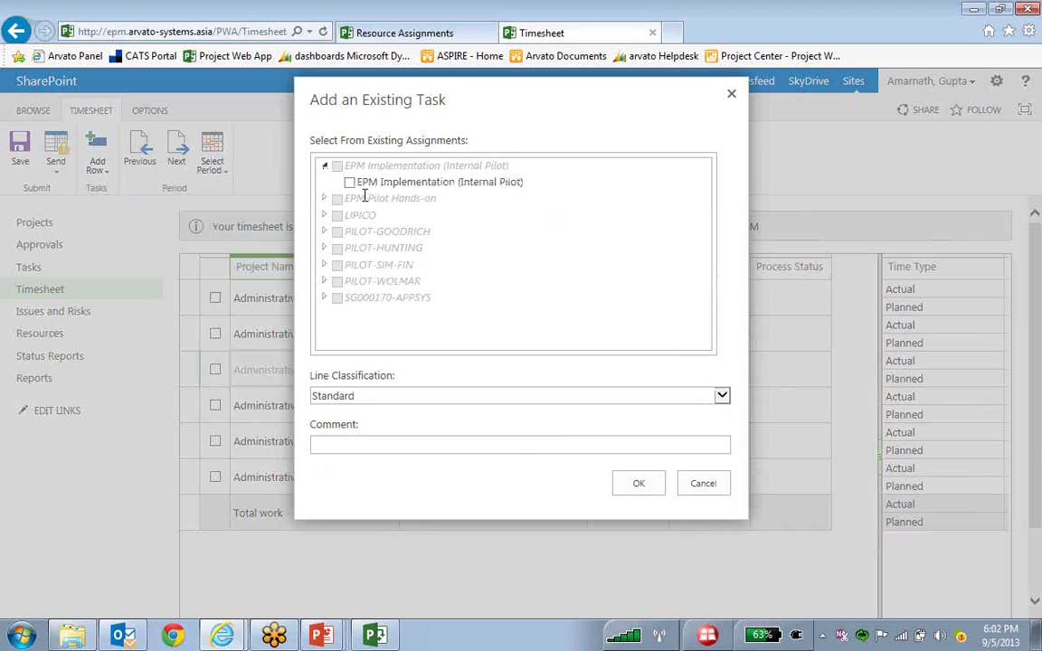
{"action": "left_click", "coordinate": [349, 181]}
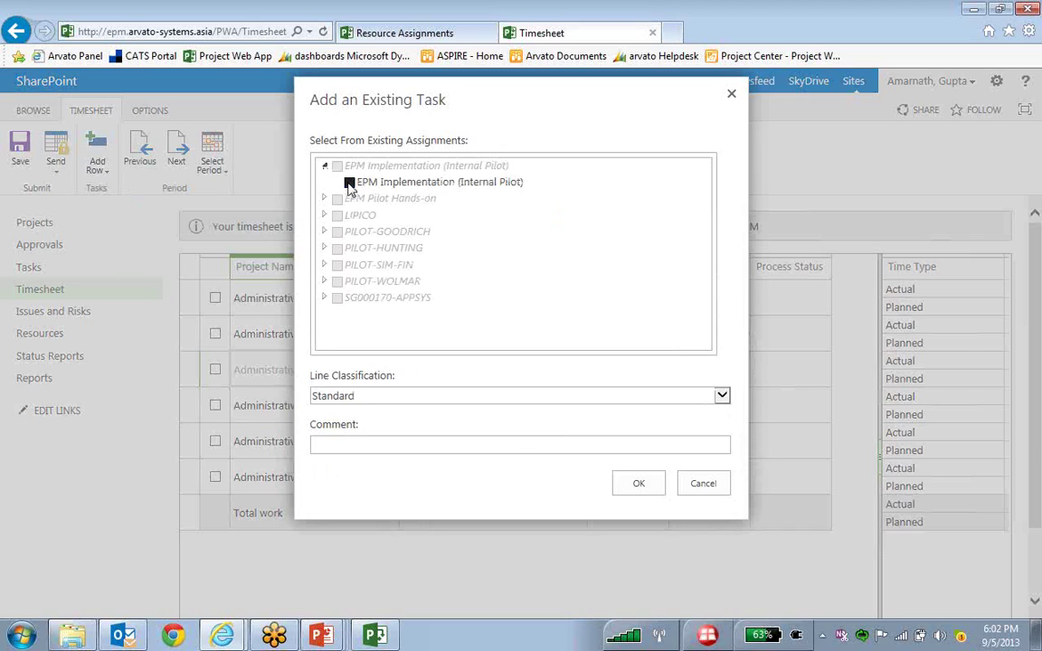
{"action": "left_click", "coordinate": [386, 396]}
{"action": "left_click", "coordinate": [638, 483]}
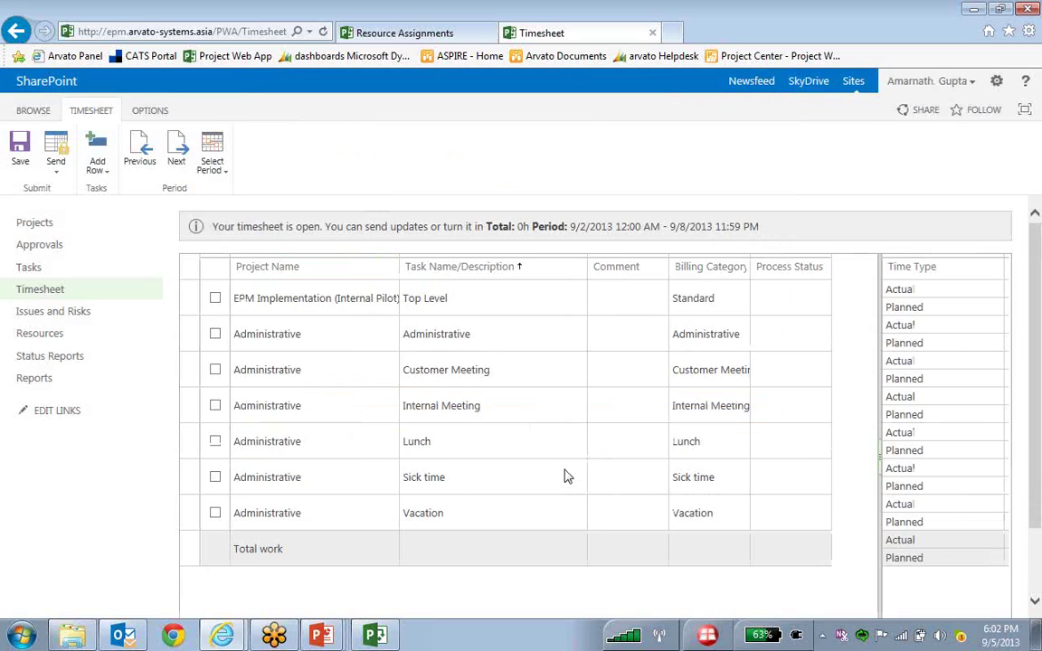
- Select the new EPM Implementation row, widen the daily hours grid and enter 2h actual work for Thu 9/5
{"action": "left_click", "coordinate": [327, 298]}
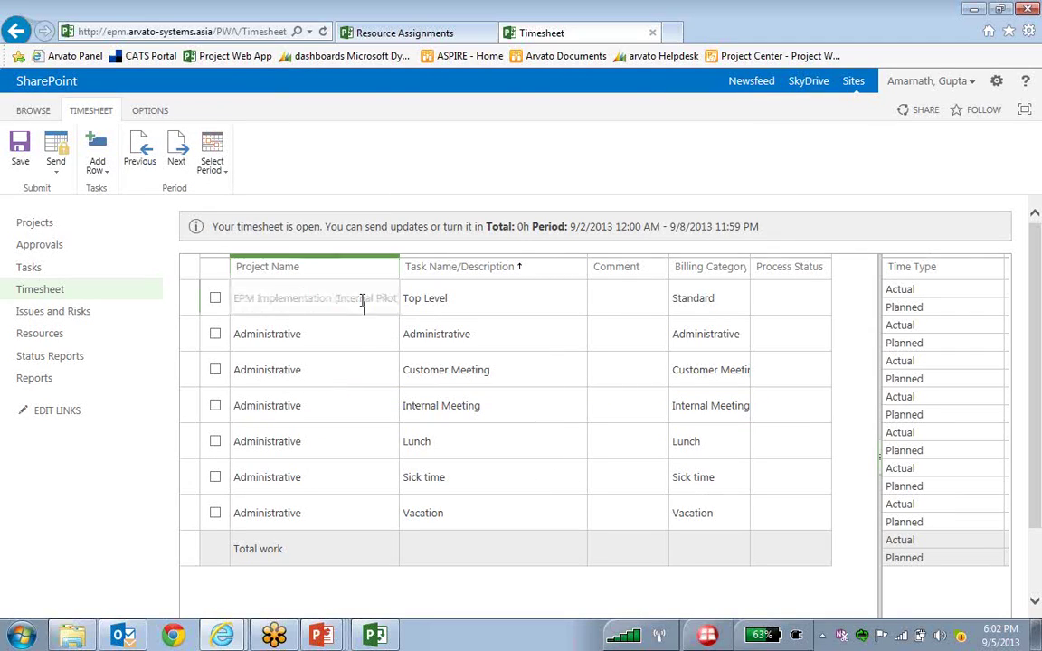
{"action": "left_click", "coordinate": [217, 297]}
{"action": "left_click_drag", "start_coordinate": [817, 308], "coordinate": [651, 310]}
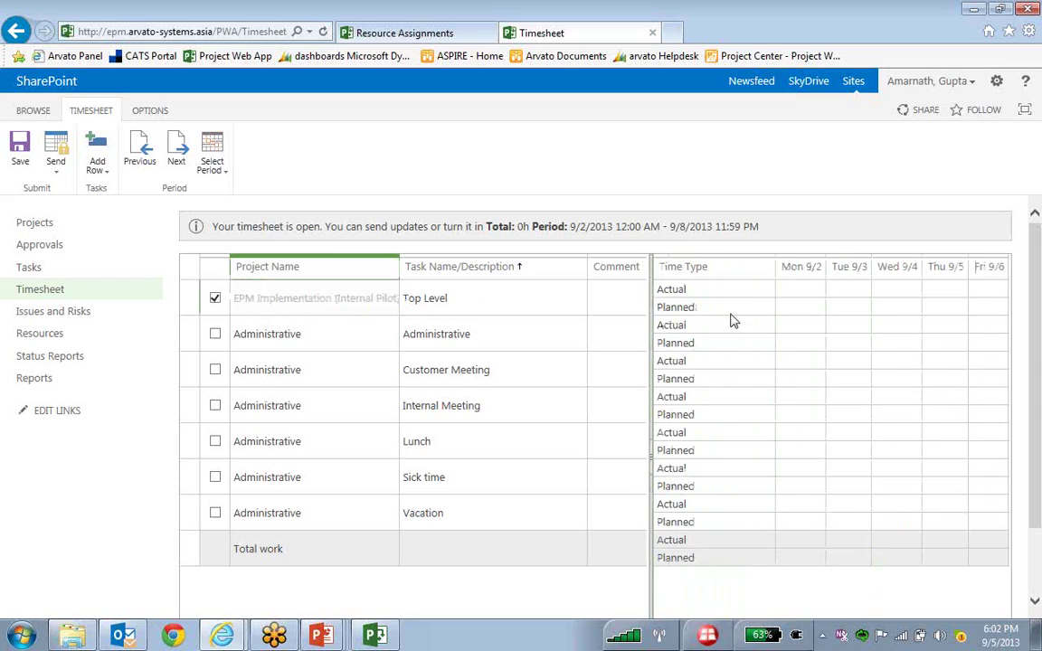
{"action": "left_click", "coordinate": [798, 289]}
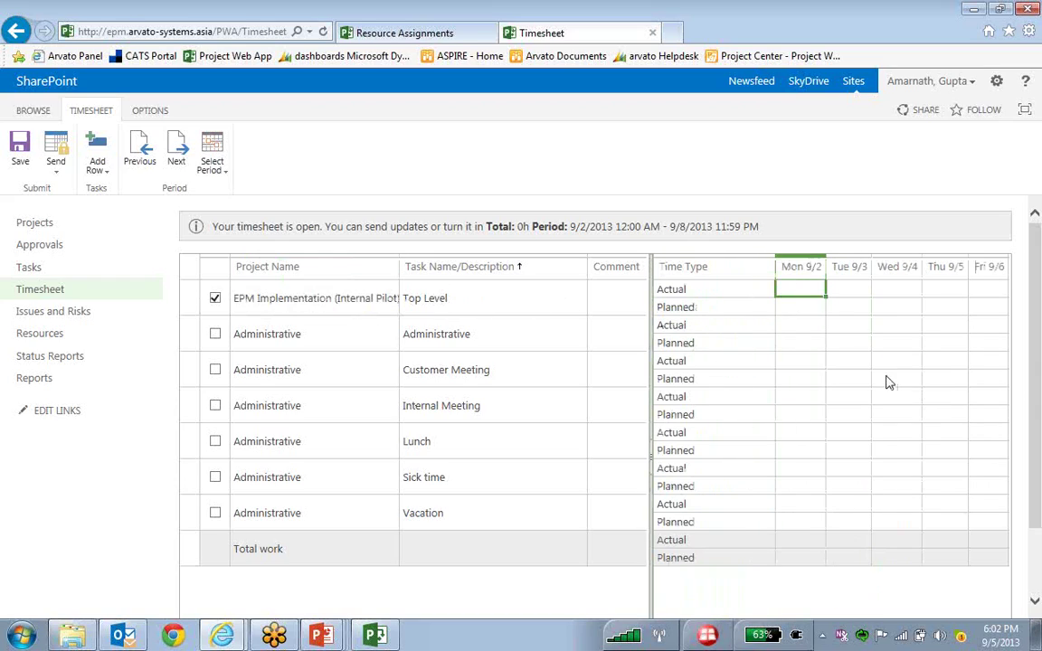
{"action": "key", "text": "Tab"}
{"action": "key", "text": "Tab"}
{"action": "key", "text": "Tab"}
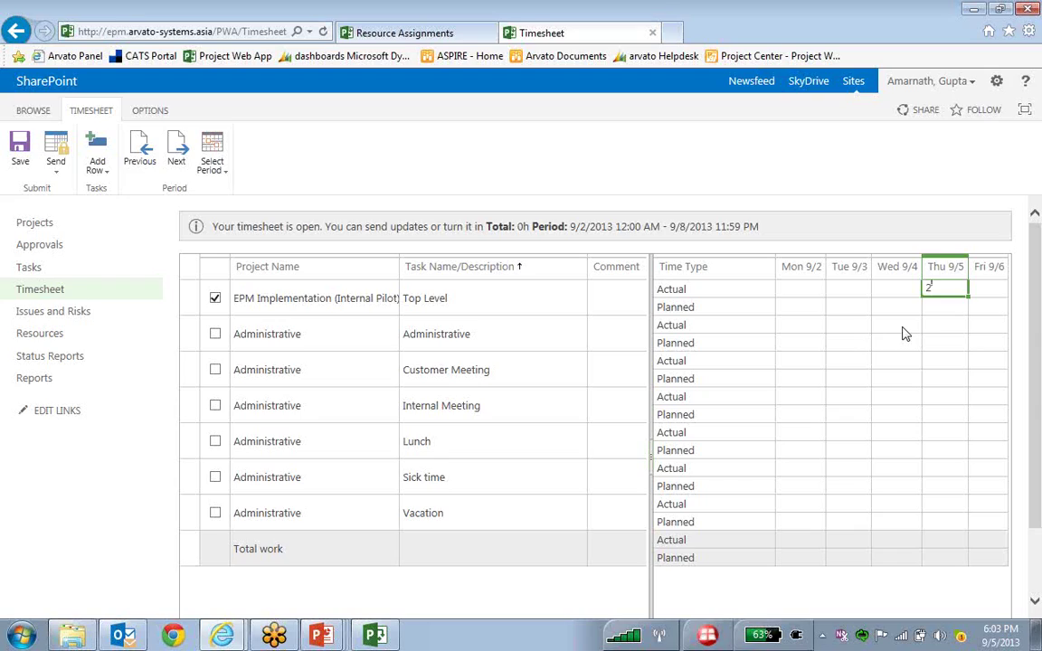
{"action": "type", "text": "2"}
{"action": "key", "text": "Tab"}
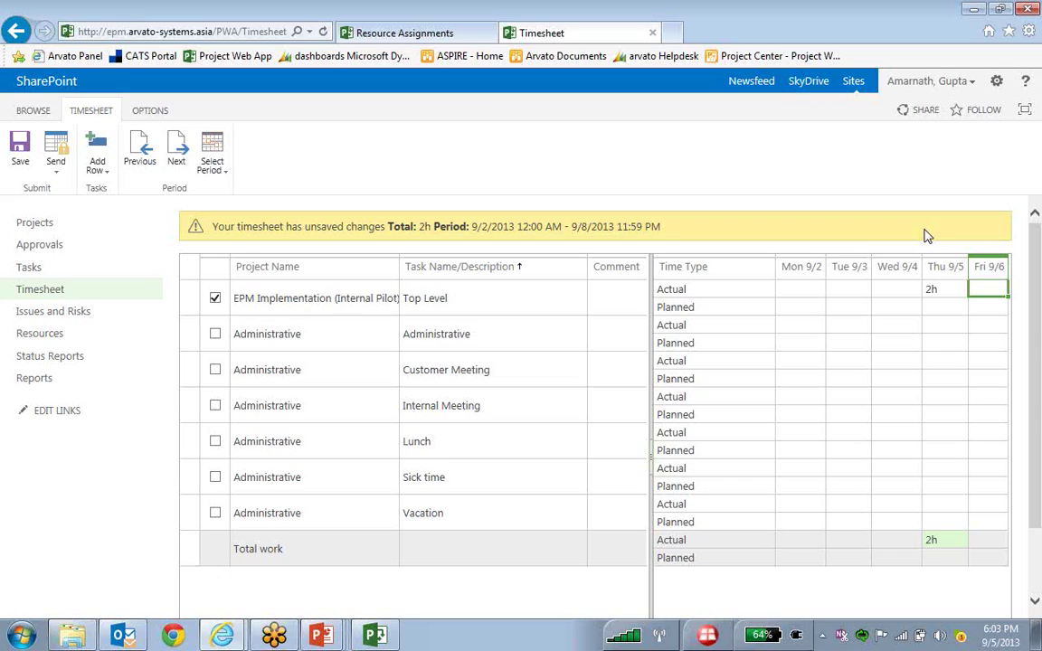
{"action": "left_click", "coordinate": [353, 332]}
{"action": "left_click", "coordinate": [361, 298]}
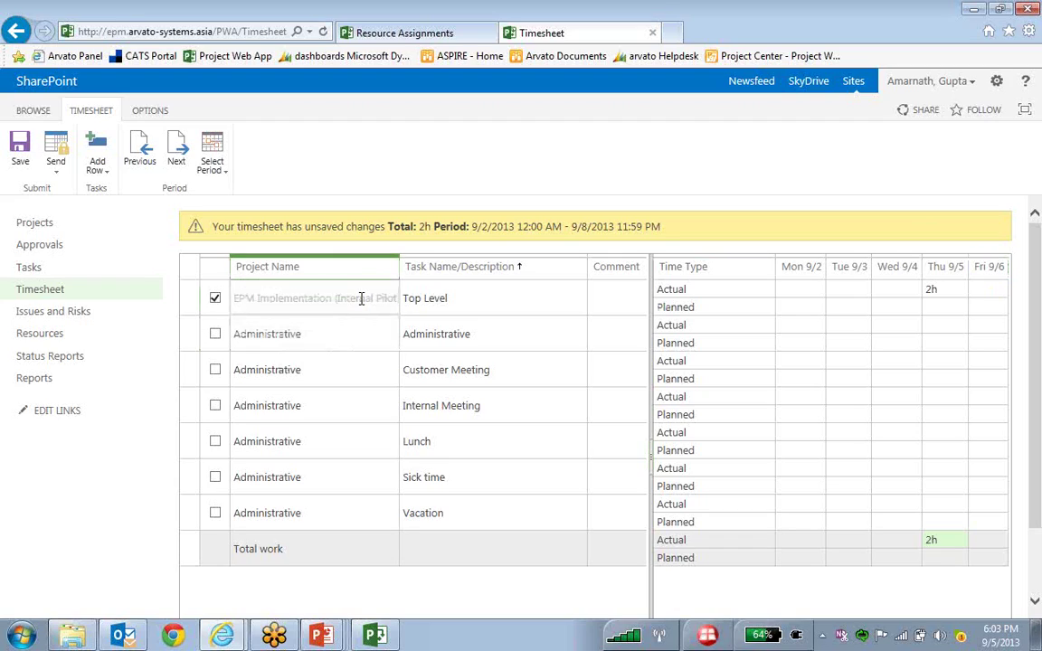
{"action": "left_click", "coordinate": [355, 334]}
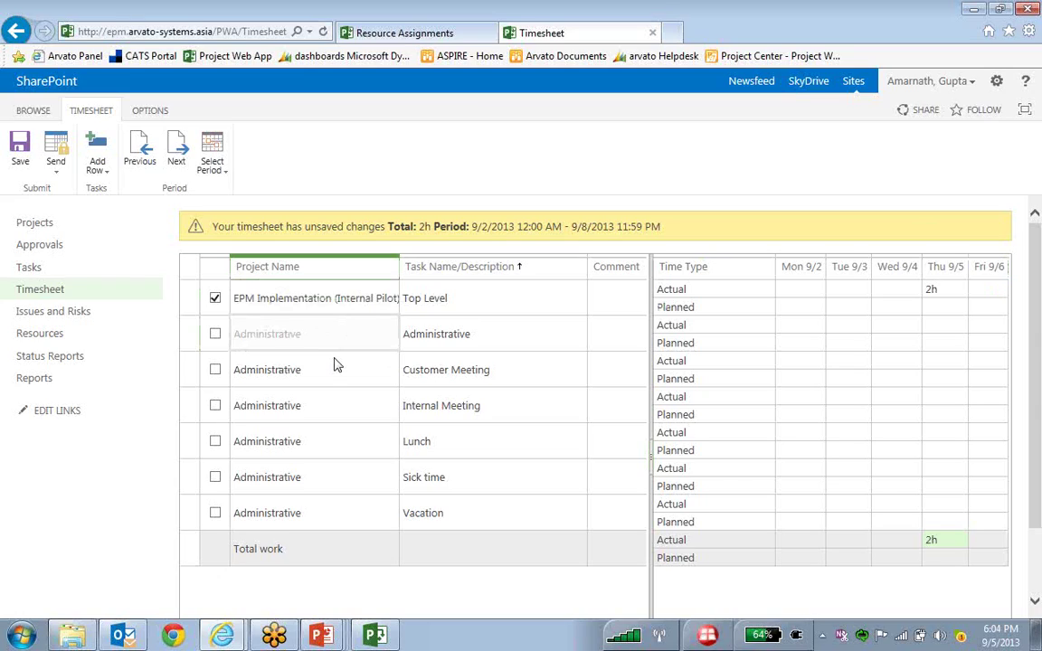
{"action": "left_click", "coordinate": [942, 312]}
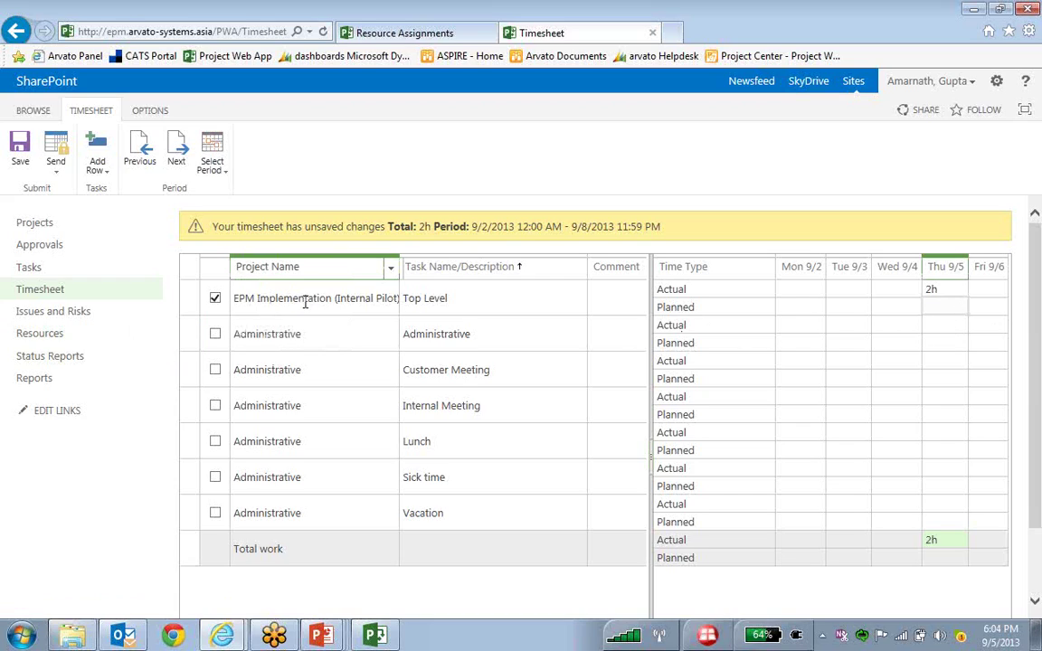
- Leave the timesheet and open the Tasks page
{"action": "left_click", "coordinate": [37, 269]}
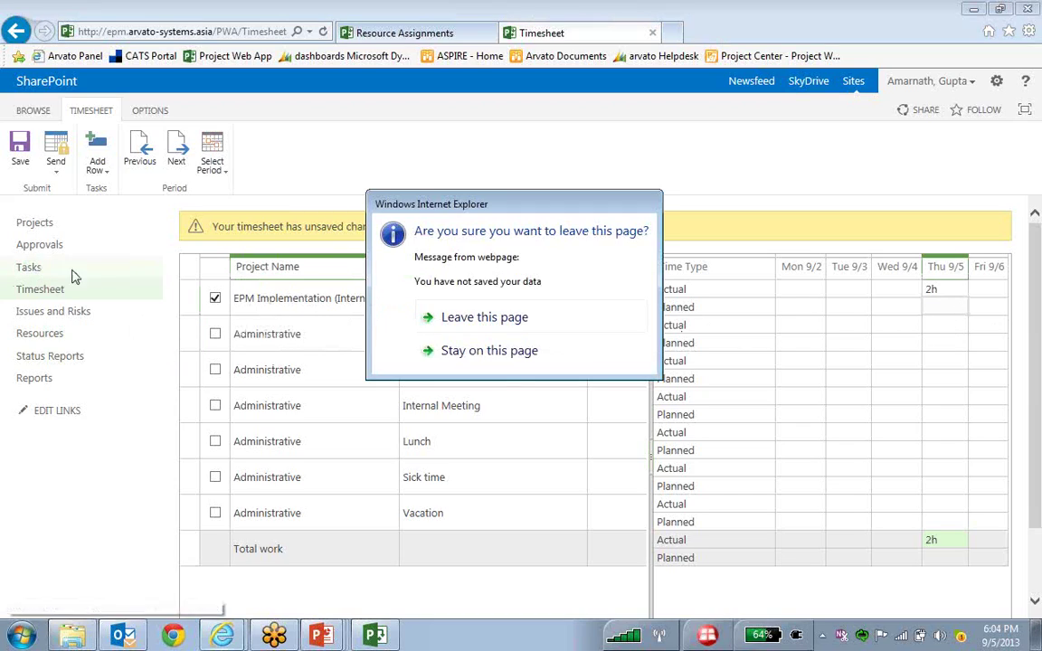
{"action": "left_click", "coordinate": [443, 318]}
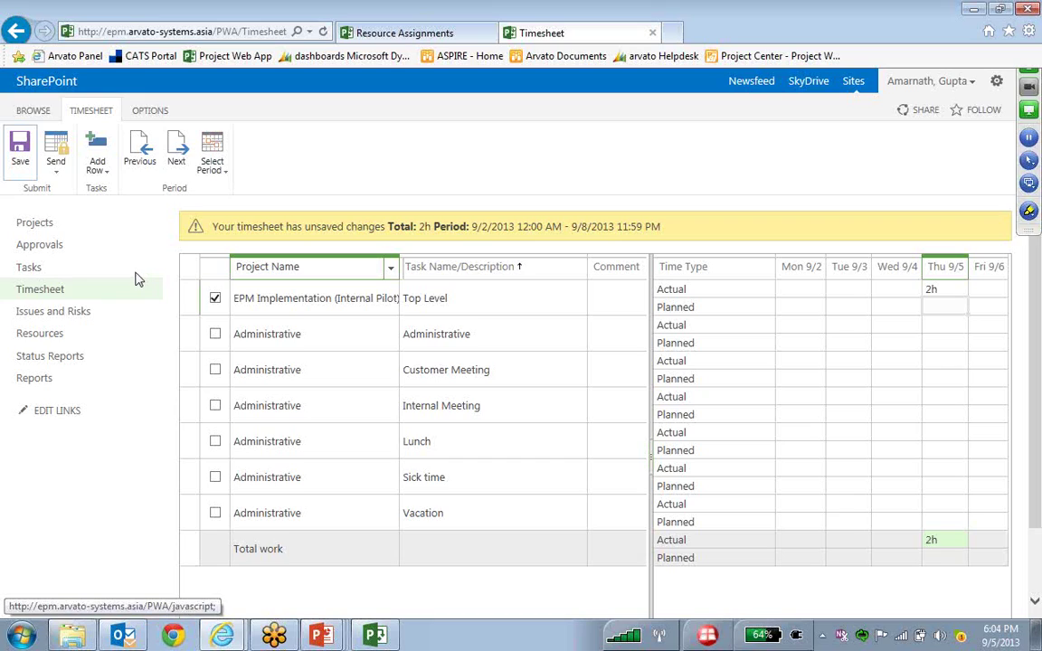
{"action": "left_click", "coordinate": [28, 268]}
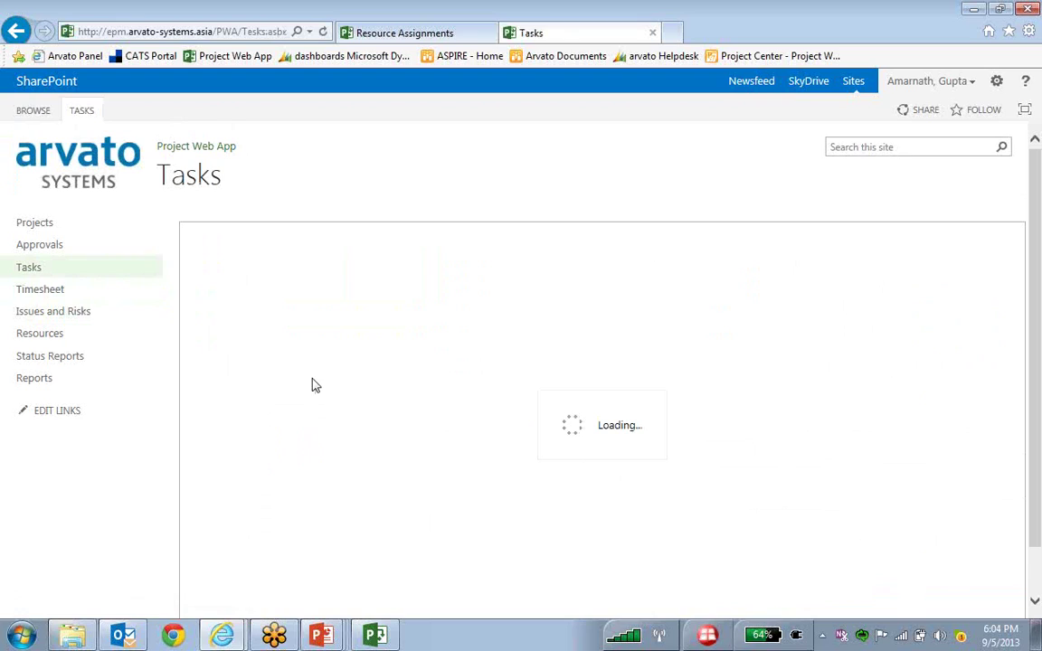
- Look through the whole list of assigned tasks across all planning windows for the demo tasks
{"action": "scroll", "coordinate": [366, 398], "scroll_direction": "down", "scroll_amount": 2}
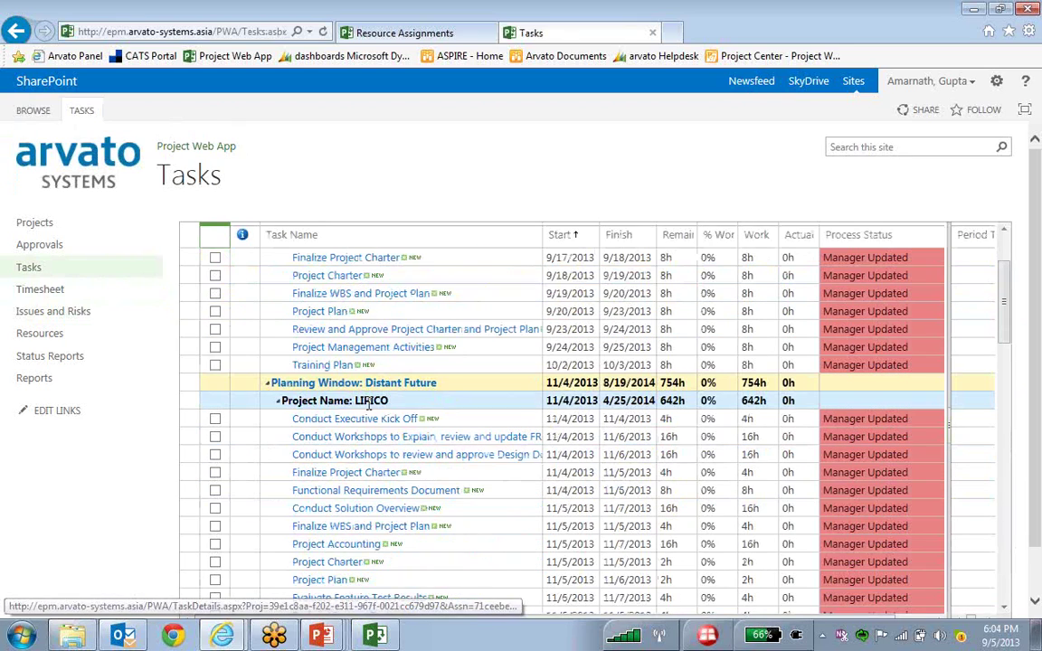
{"action": "scroll", "coordinate": [371, 416], "scroll_direction": "down", "scroll_amount": 15}
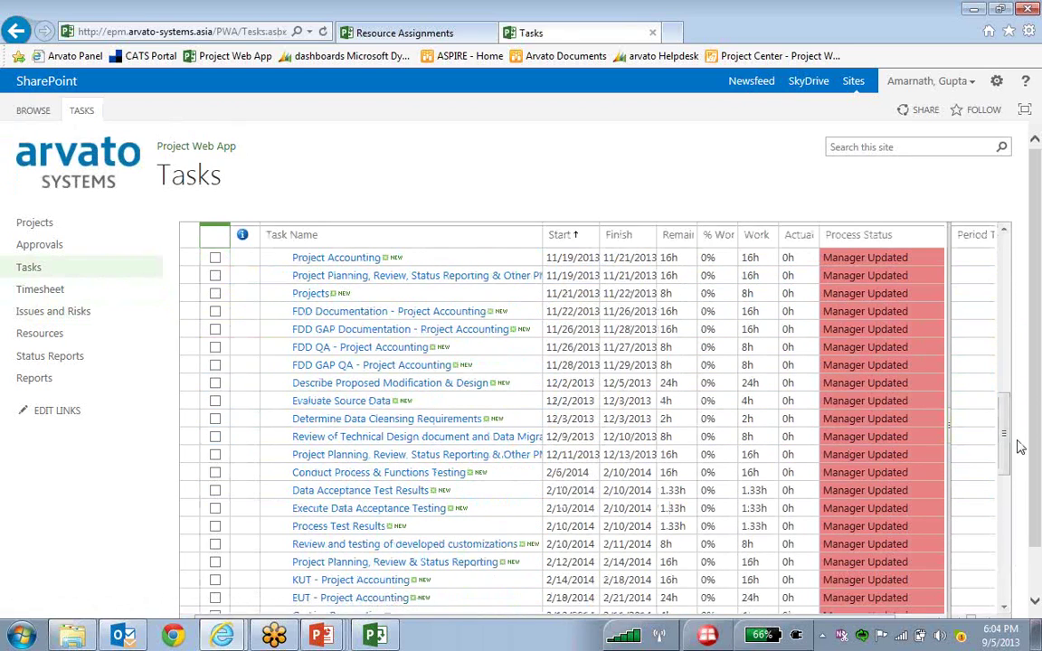
{"action": "scroll", "coordinate": [1020, 446], "scroll_direction": "down", "scroll_amount": 1}
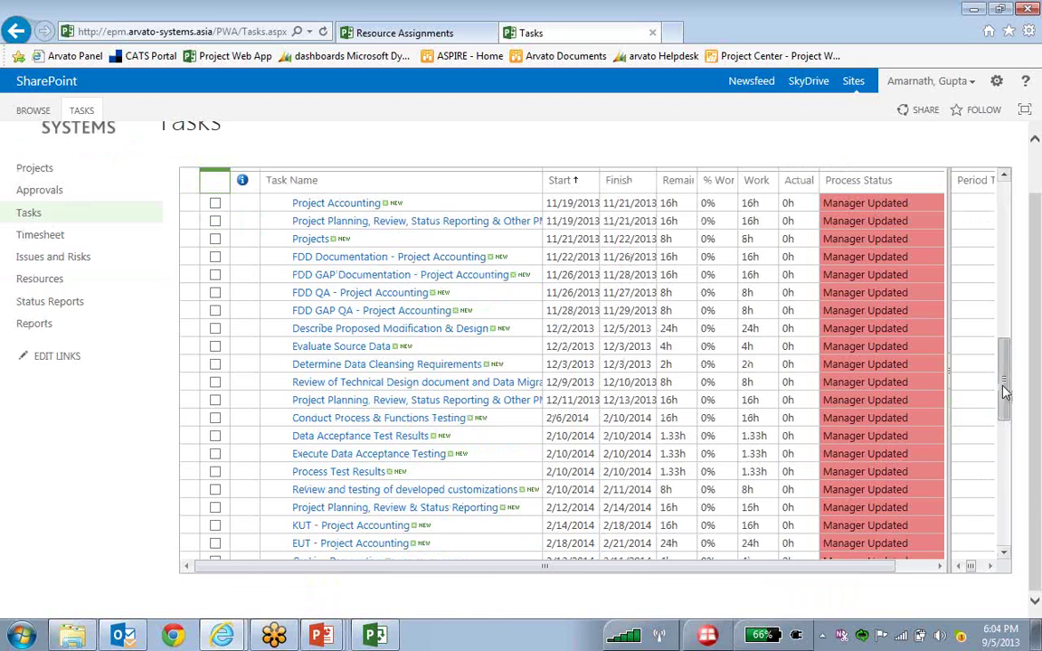
{"action": "left_click_drag", "start_coordinate": [1004, 391], "coordinate": [1005, 506]}
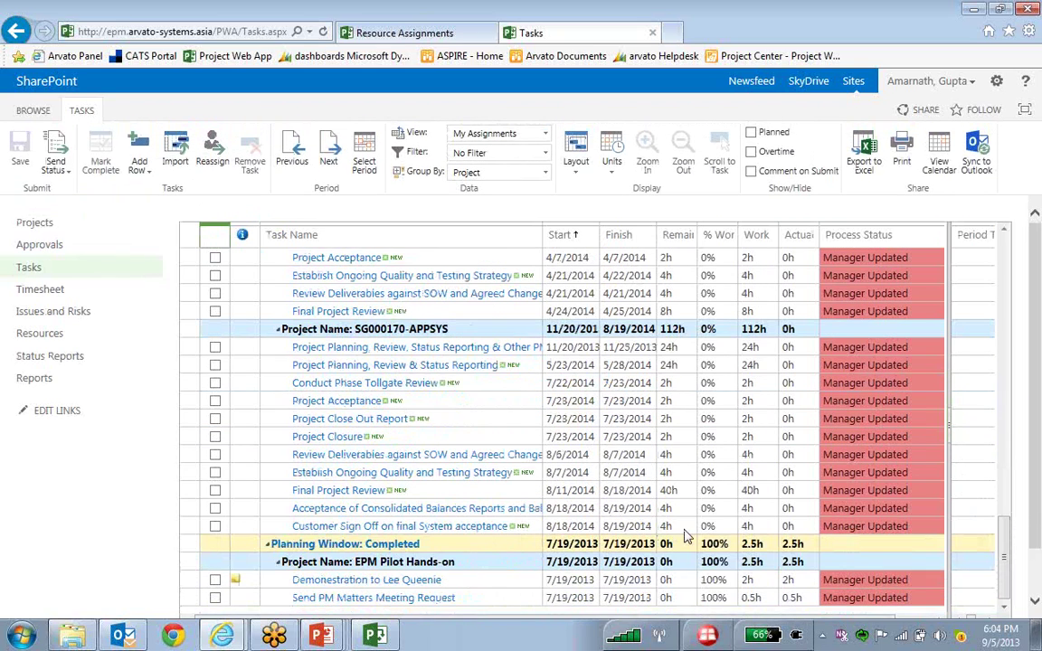
{"action": "scroll", "coordinate": [561, 497], "scroll_direction": "up", "scroll_amount": 10}
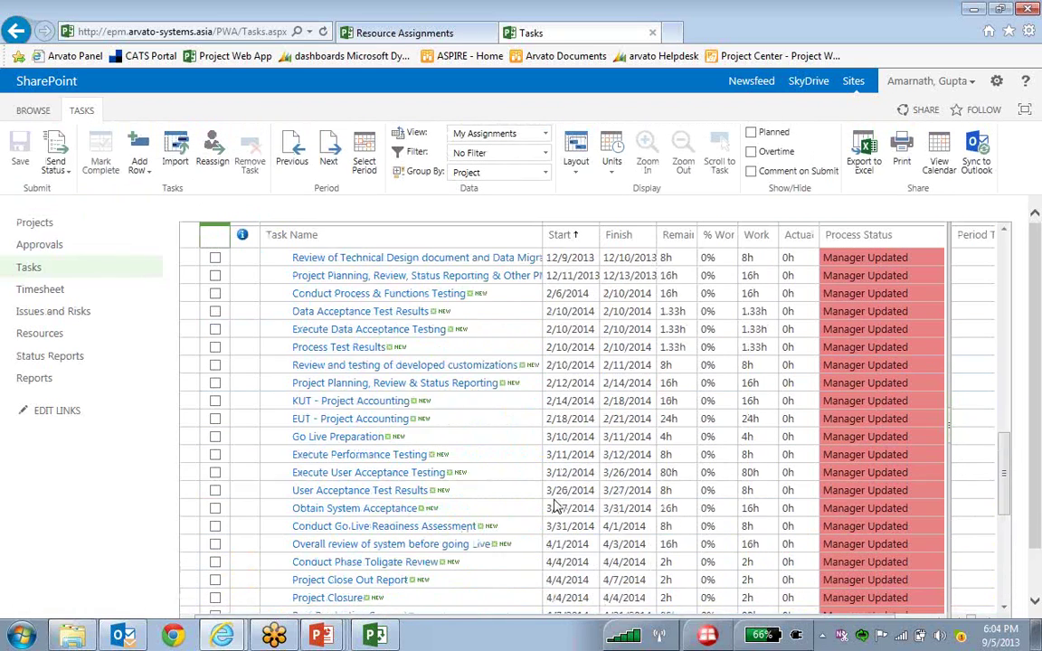
{"action": "scroll", "coordinate": [551, 501], "scroll_direction": "up", "scroll_amount": 15}
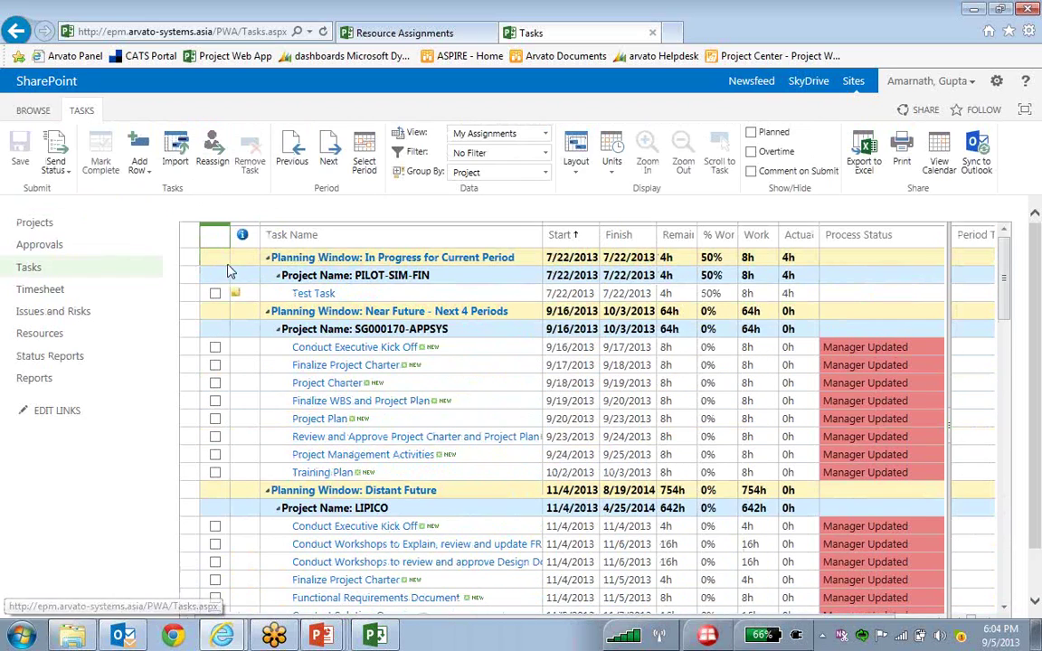
- Collapse the Near Future planning window and open the details of Test Task under In Progress for Current Period
{"action": "left_click", "coordinate": [267, 258]}
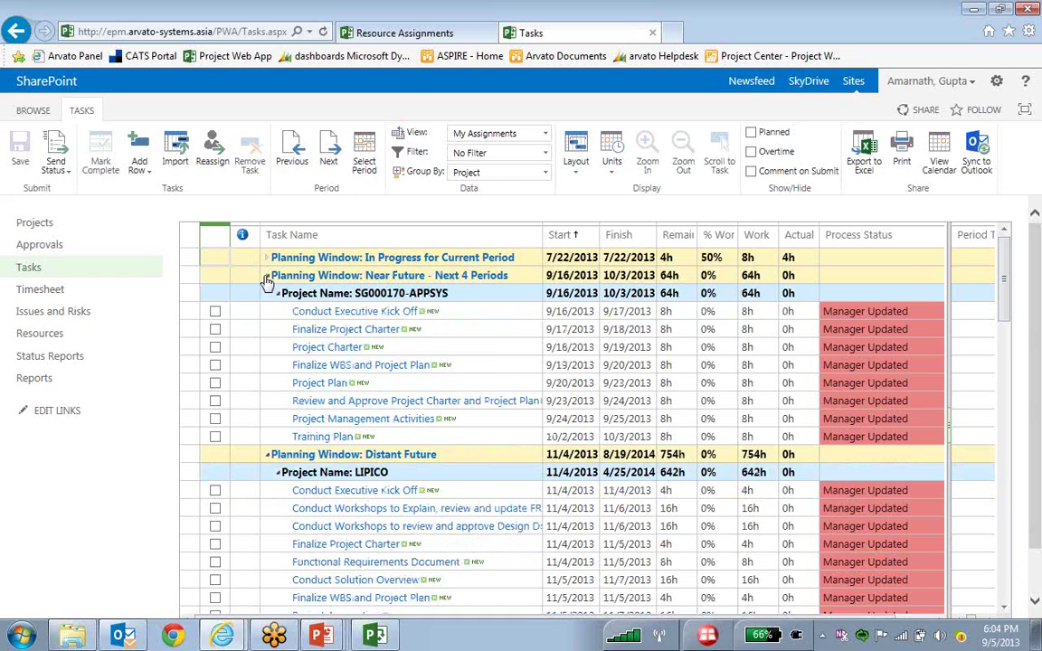
{"action": "left_click", "coordinate": [267, 275]}
{"action": "left_click", "coordinate": [268, 257]}
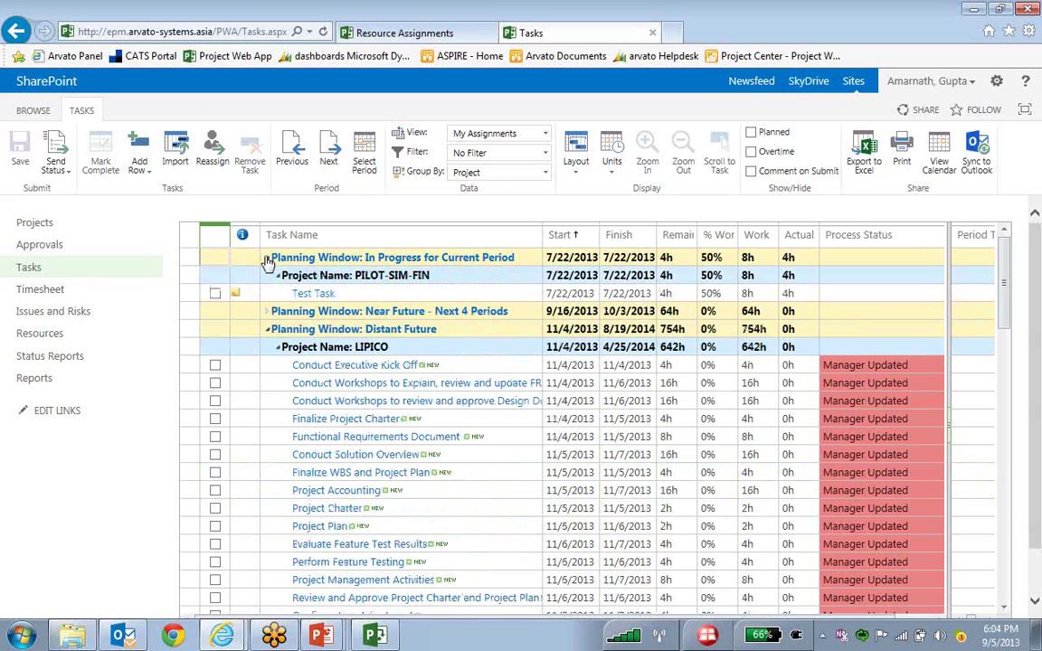
{"action": "left_click", "coordinate": [303, 294]}
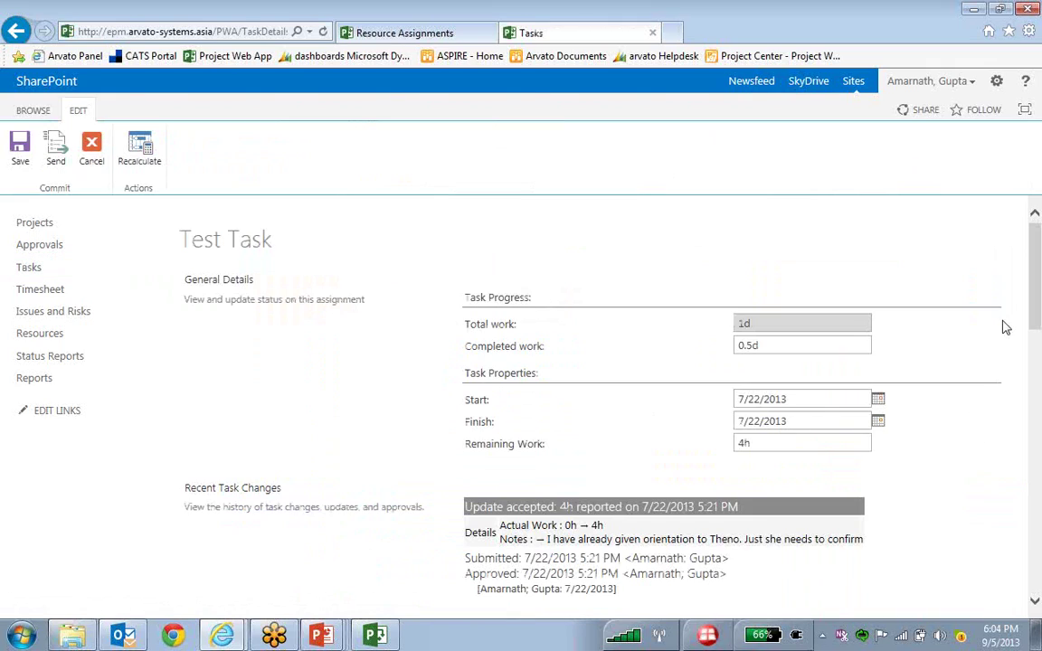
- Review the Test Task details, including completed work, recent task changes, attachments, contacts, related assignments and notes
{"action": "mouse_move", "coordinate": [1036, 296]}
{"action": "left_mouse_down"}
{"action": "mouse_move", "coordinate": [1037, 331]}
{"action": "mouse_move", "coordinate": [1040, 312]}
{"action": "left_mouse_up"}
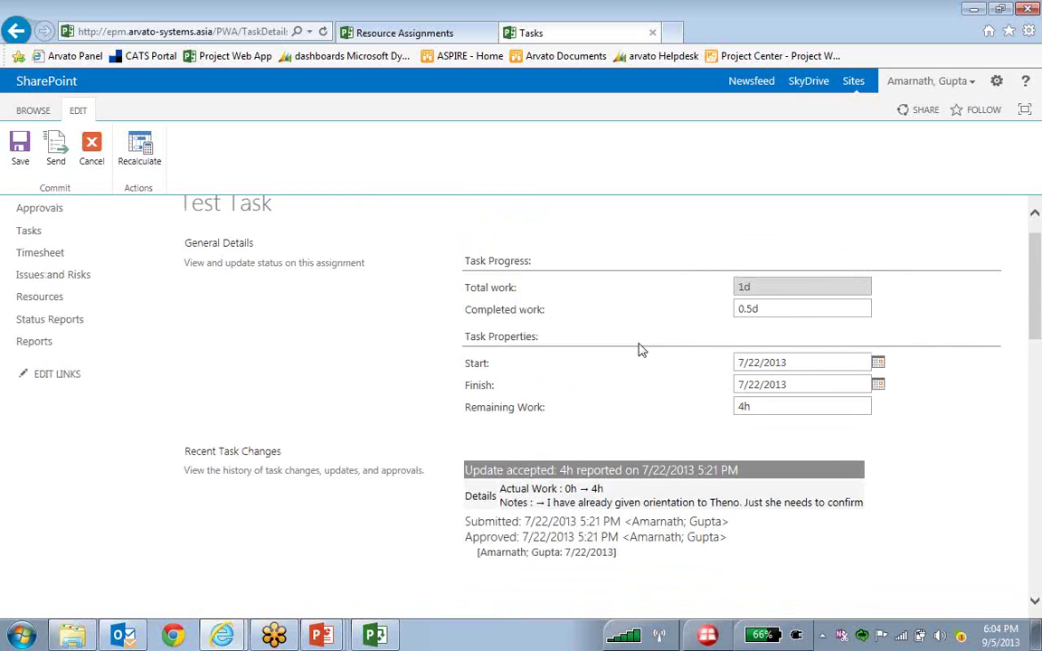
{"action": "scroll", "coordinate": [605, 358], "scroll_direction": "up", "scroll_amount": 1}
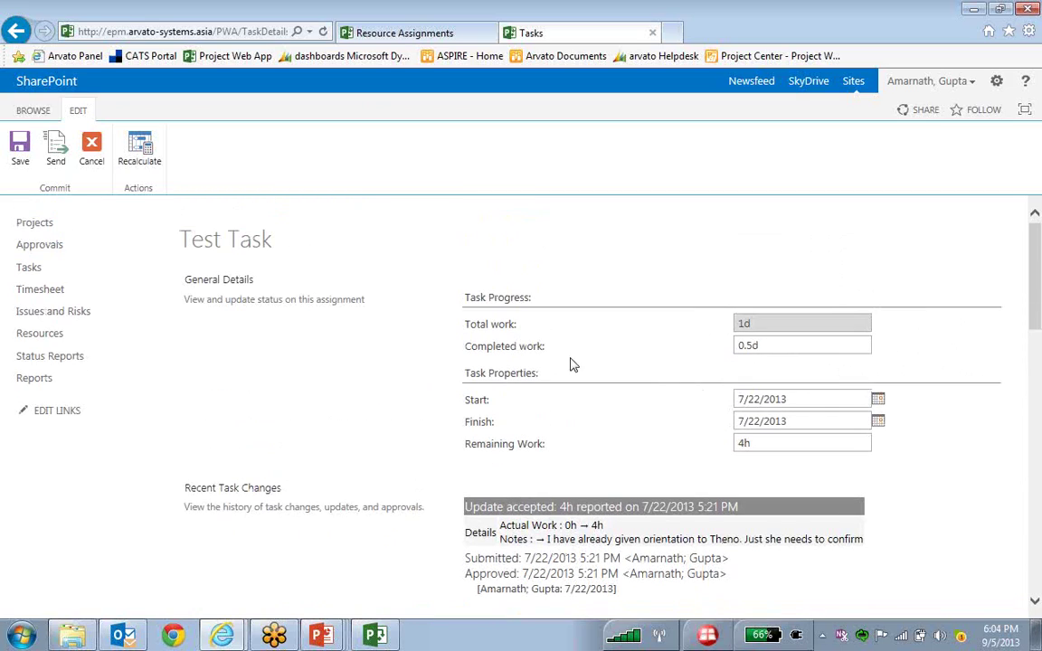
{"action": "left_click", "coordinate": [786, 346]}
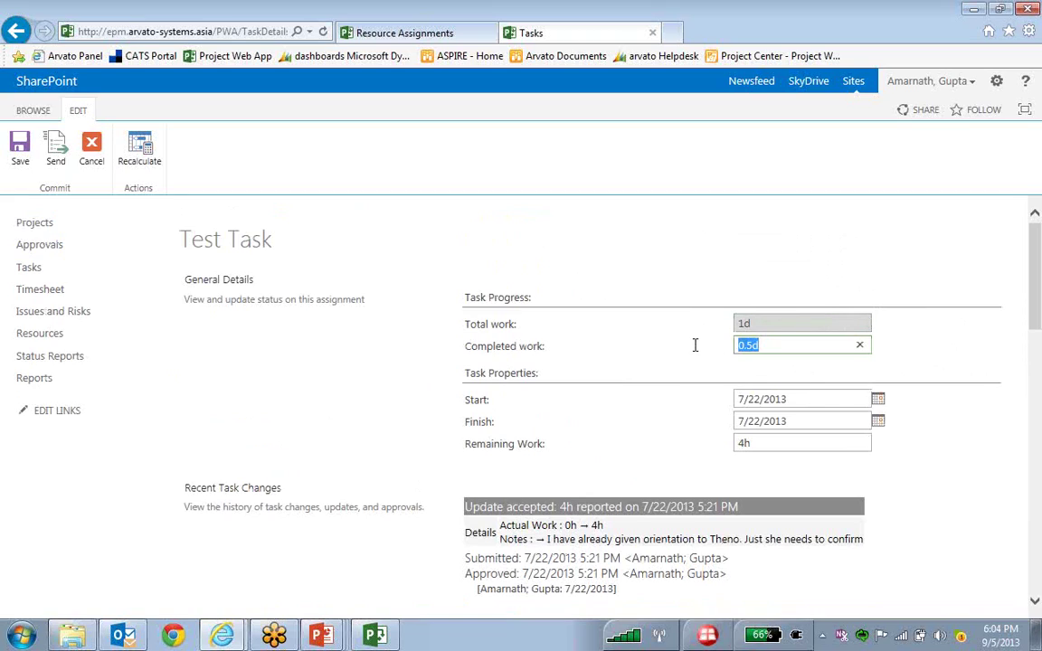
{"action": "left_click", "coordinate": [777, 365]}
{"action": "scroll", "coordinate": [930, 532], "scroll_direction": "down", "scroll_amount": 3}
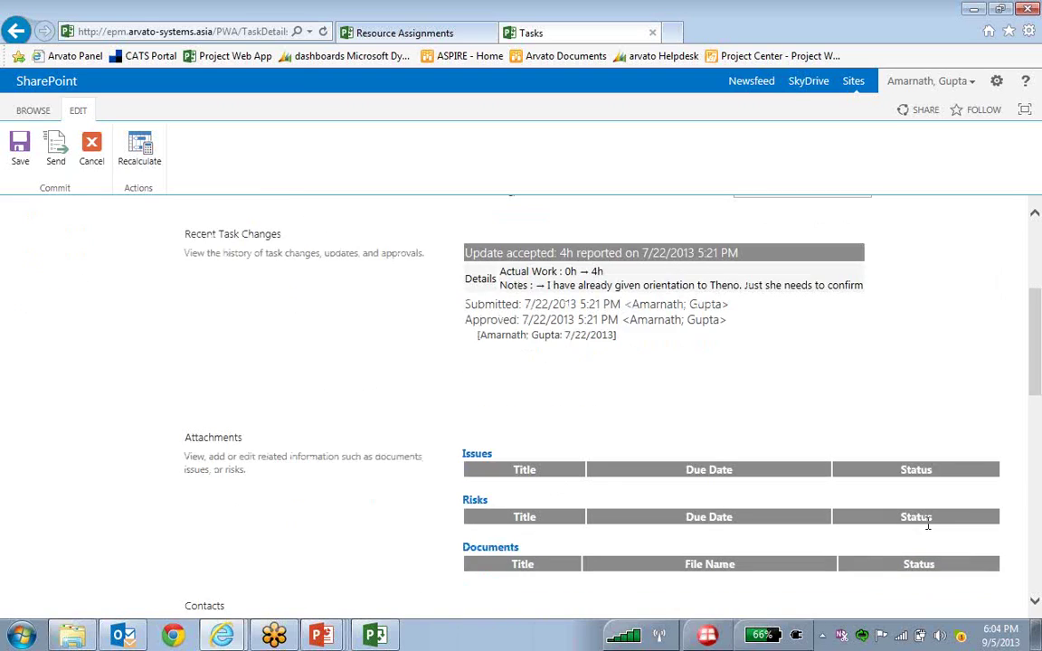
{"action": "scroll", "coordinate": [919, 521], "scroll_direction": "down", "scroll_amount": 3}
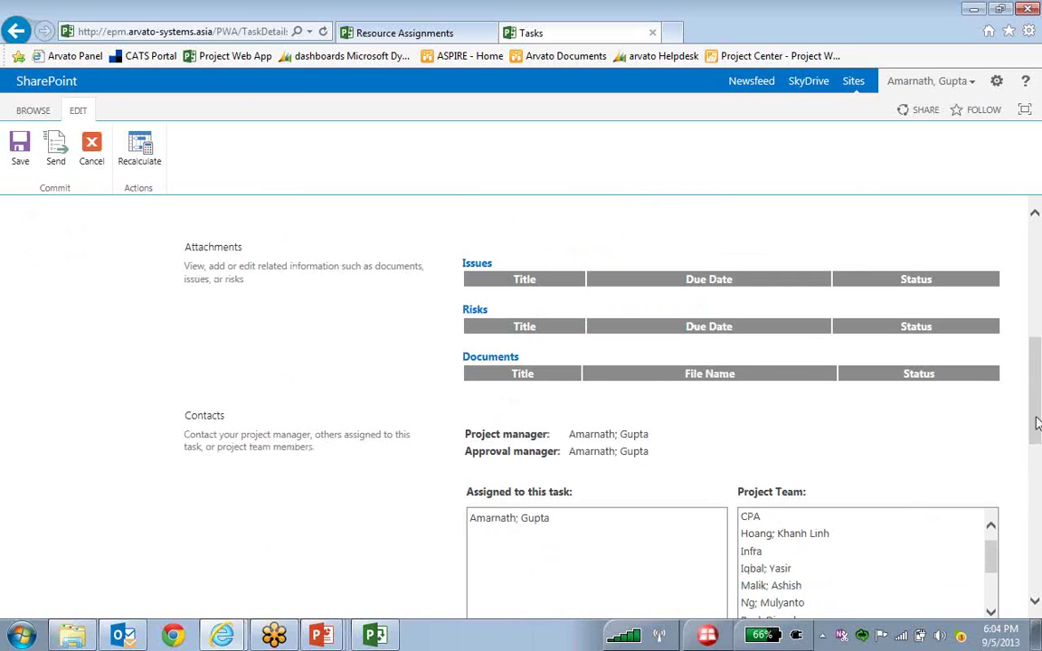
{"action": "left_click_drag", "start_coordinate": [1031, 443], "coordinate": [1031, 569]}
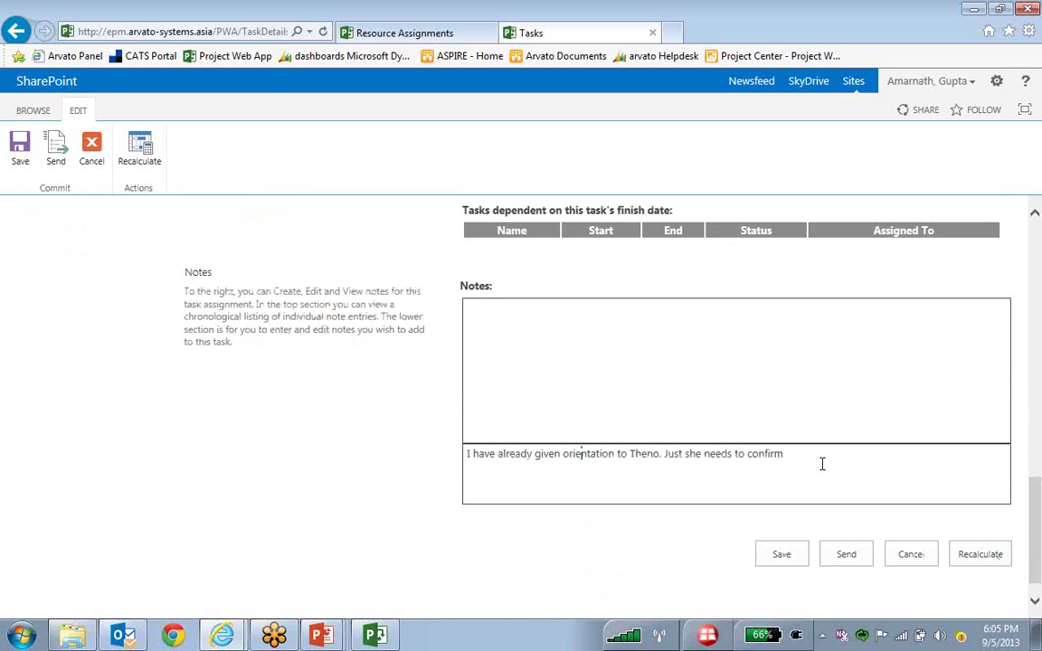
{"action": "left_click", "coordinate": [817, 463]}
{"action": "scroll", "coordinate": [393, 431], "scroll_direction": "up", "scroll_amount": 8}
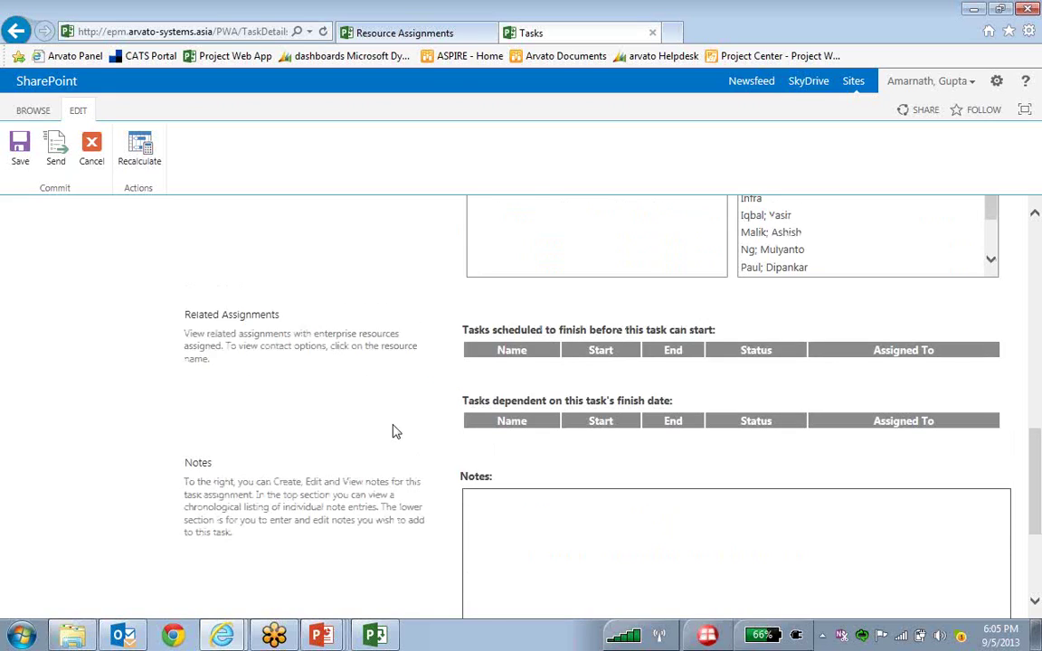
{"action": "scroll", "coordinate": [392, 434], "scroll_direction": "up", "scroll_amount": 5}
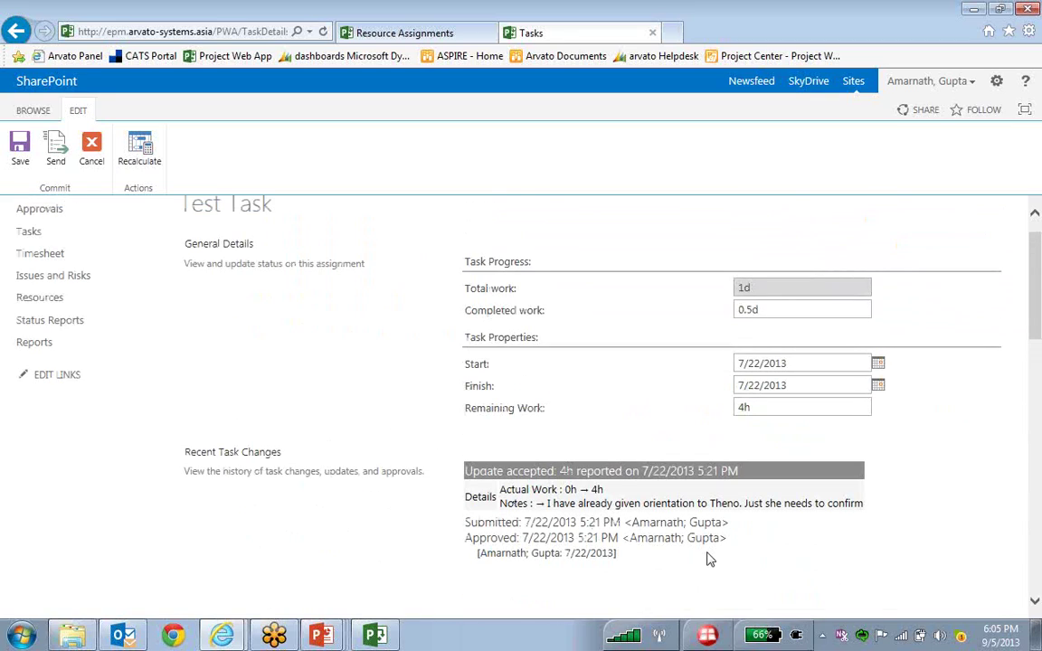
{"action": "left_click_drag", "start_coordinate": [727, 538], "coordinate": [525, 491]}
{"action": "left_click", "coordinate": [391, 357]}
{"action": "scroll", "coordinate": [393, 370], "scroll_direction": "up", "scroll_amount": 1}
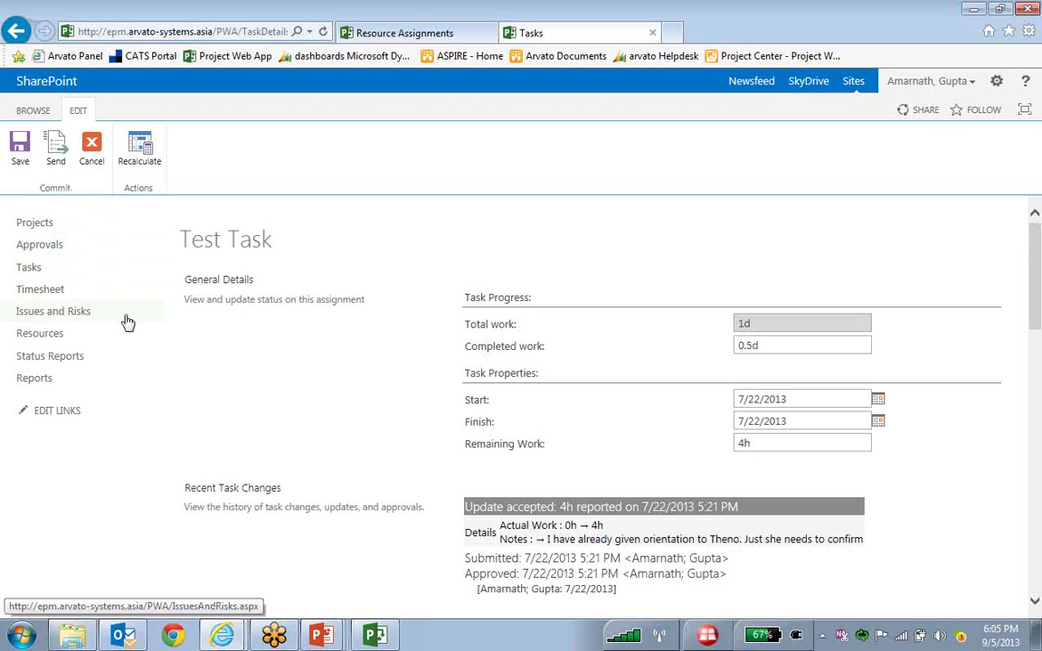
- Send the Test Task update and check the Approval Center for pending approvals
{"action": "left_click", "coordinate": [56, 146]}
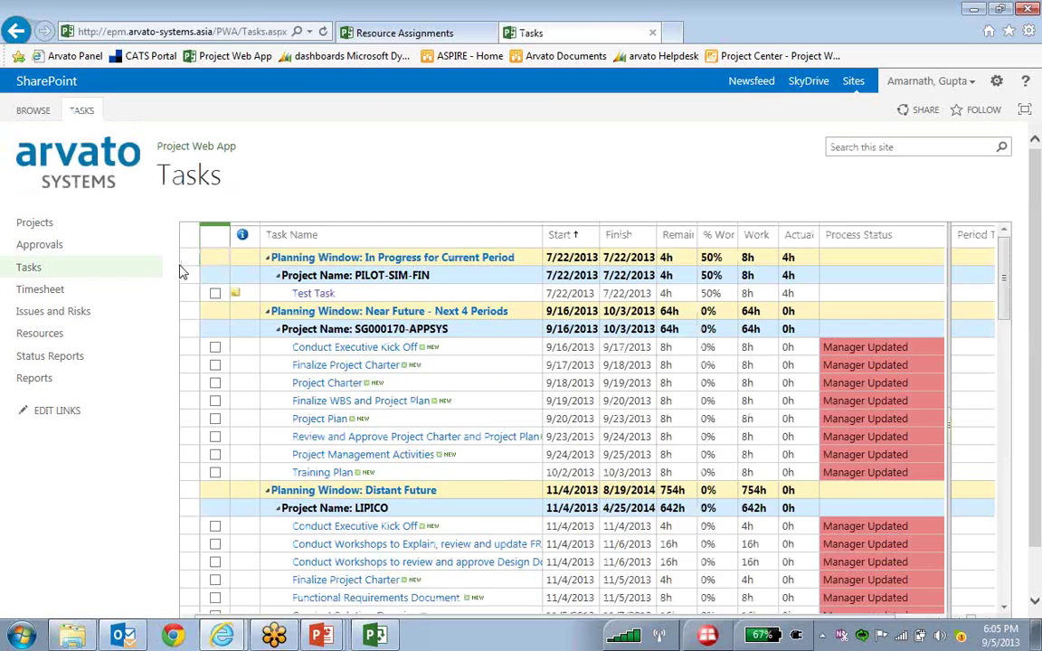
{"action": "left_click", "coordinate": [59, 238]}
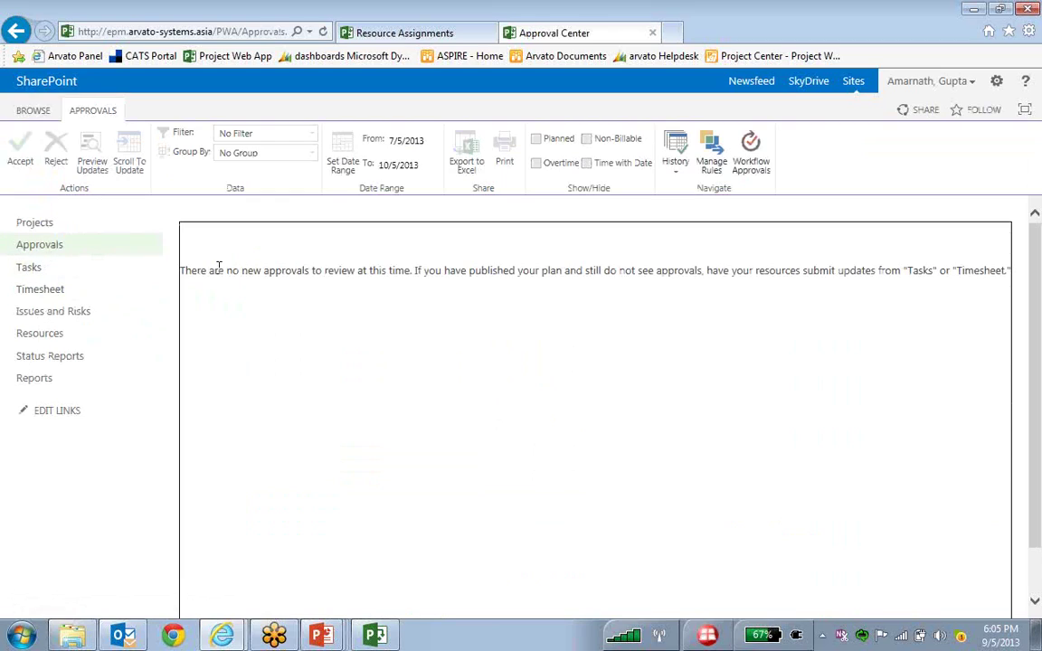
{"action": "left_click_drag", "start_coordinate": [210, 270], "coordinate": [611, 305]}
{"action": "left_click", "coordinate": [595, 323]}
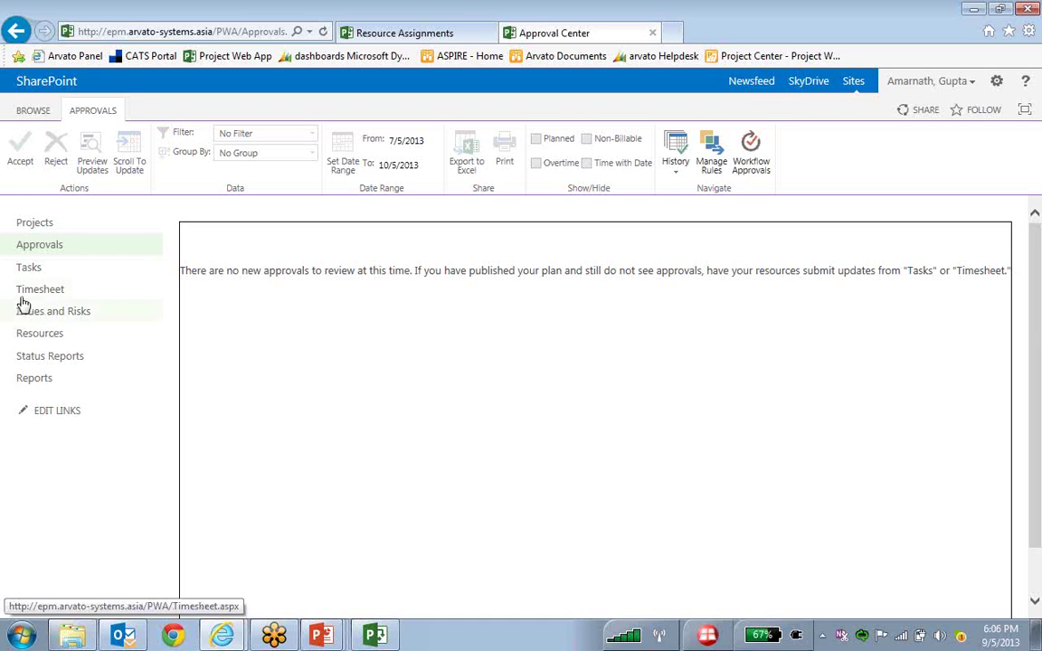
- Return to the Tasks page and reopen Test Task to review its recent change history
{"action": "left_click", "coordinate": [28, 266]}
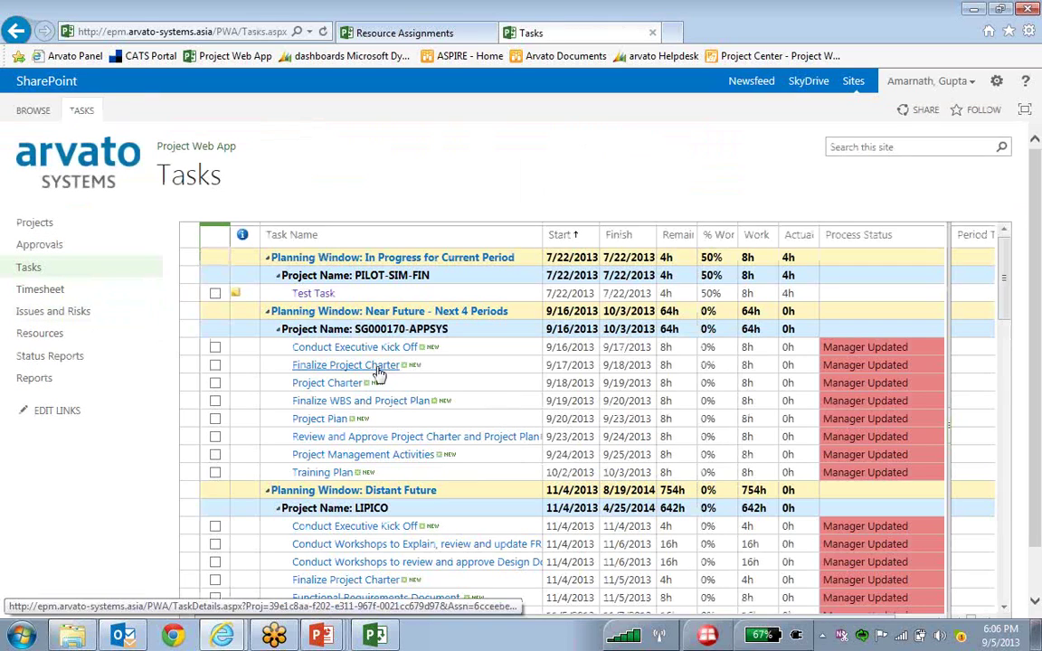
{"action": "left_click", "coordinate": [328, 297]}
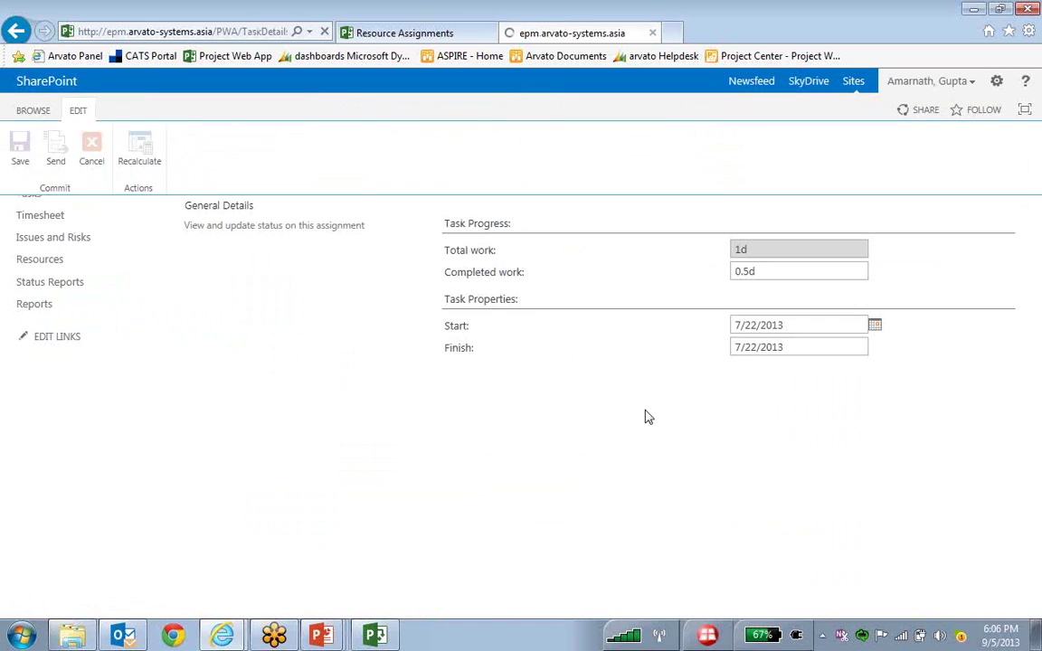
{"action": "scroll", "coordinate": [900, 530], "scroll_direction": "down", "scroll_amount": 3}
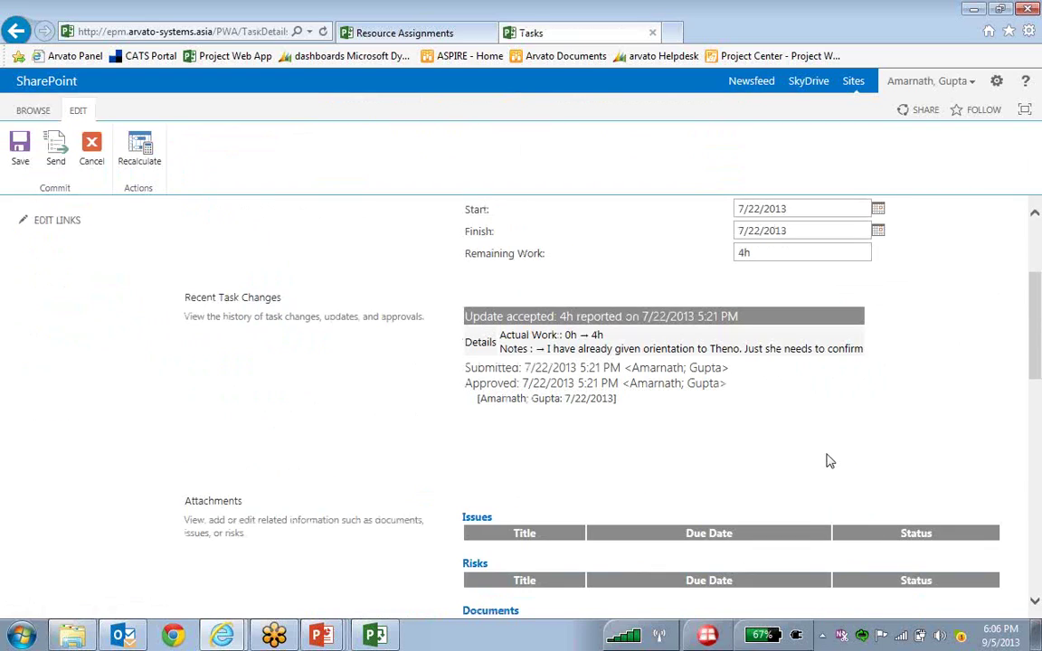
- Switch to Microsoft Project, close the Task Inspector and look over the EPM Implementation (Internal Pilot) task list
{"action": "left_click", "coordinate": [375, 635]}
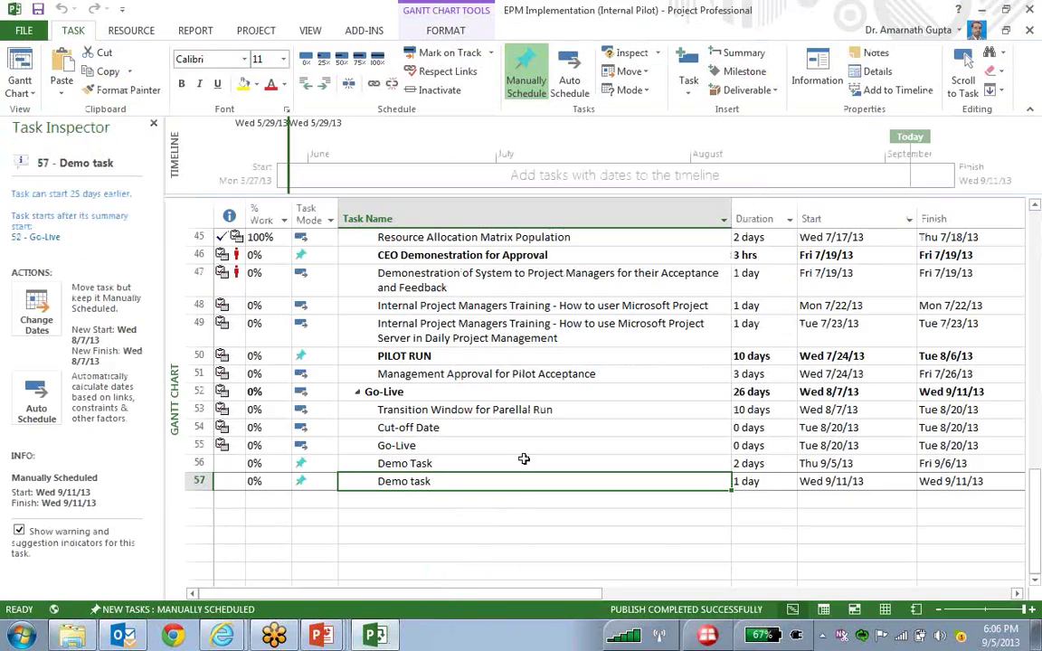
{"action": "scroll", "coordinate": [524, 460], "scroll_direction": "up", "scroll_amount": 15}
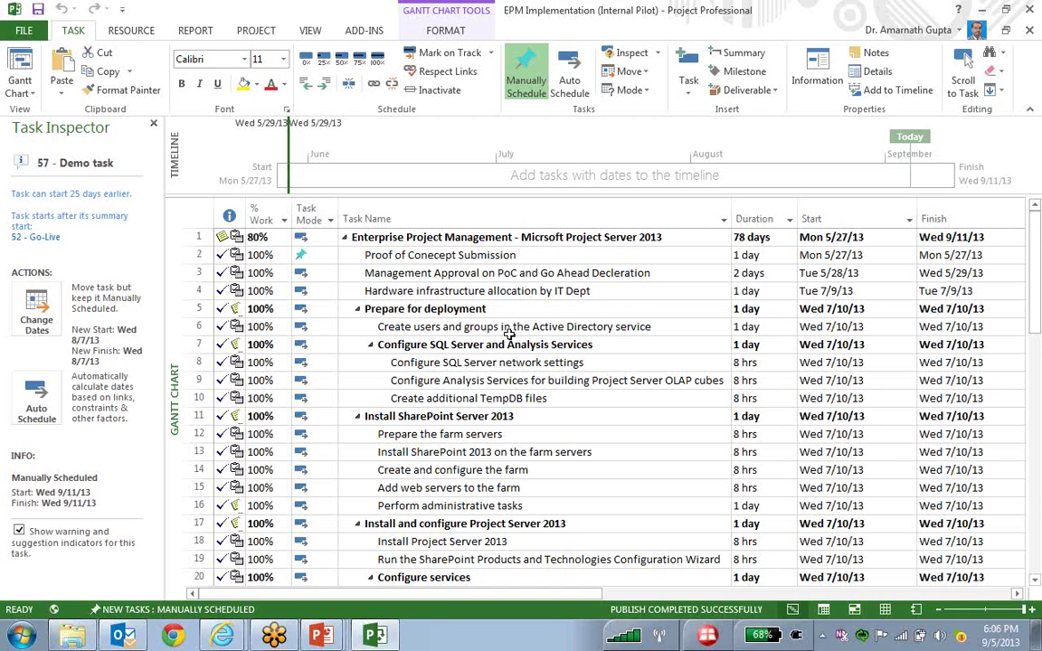
{"action": "left_click", "coordinate": [153, 124]}
{"action": "scroll", "coordinate": [284, 299], "scroll_direction": "up", "scroll_amount": 17}
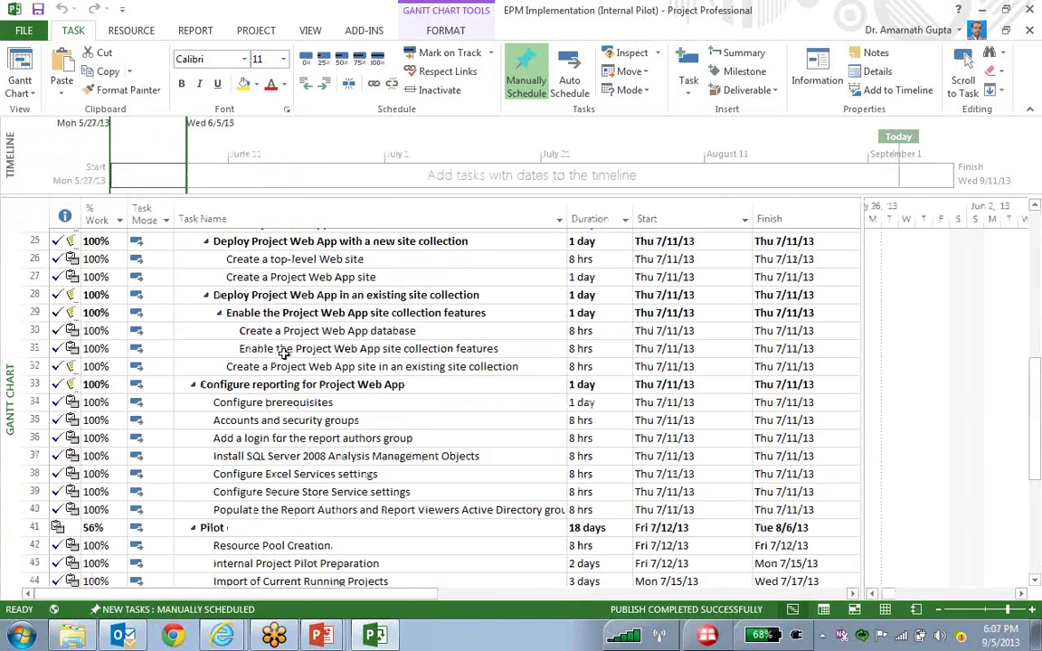
{"action": "scroll", "coordinate": [891, 396], "scroll_direction": "up", "scroll_amount": 2}
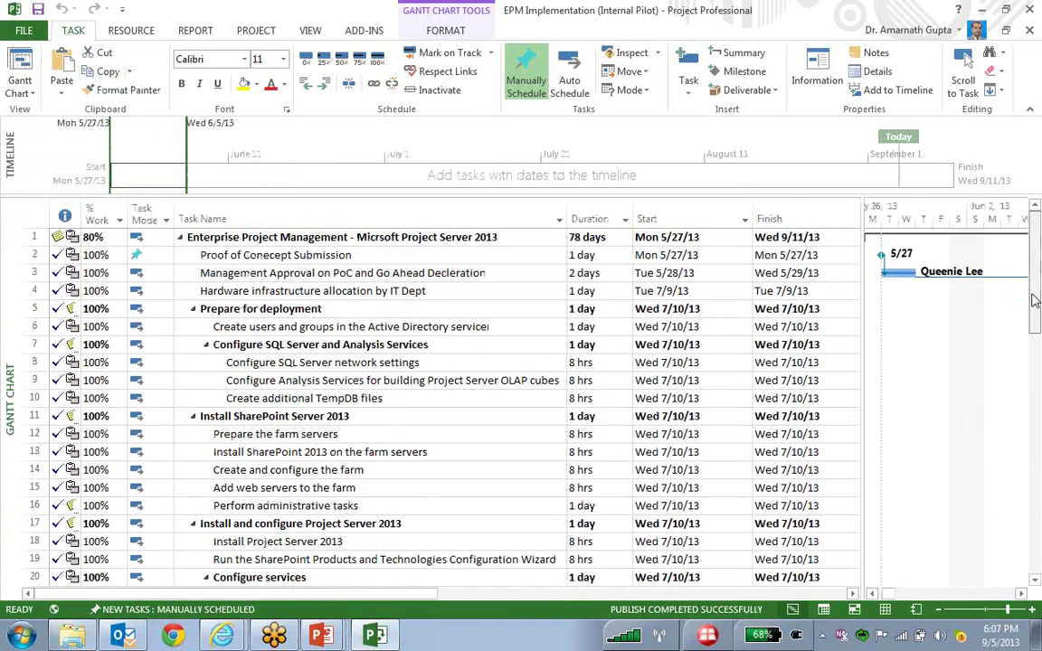
- Apply the Schedule table to the Gantt Chart and return to the first tasks of the plan
{"action": "left_click", "coordinate": [310, 33]}
{"action": "left_click", "coordinate": [373, 90]}
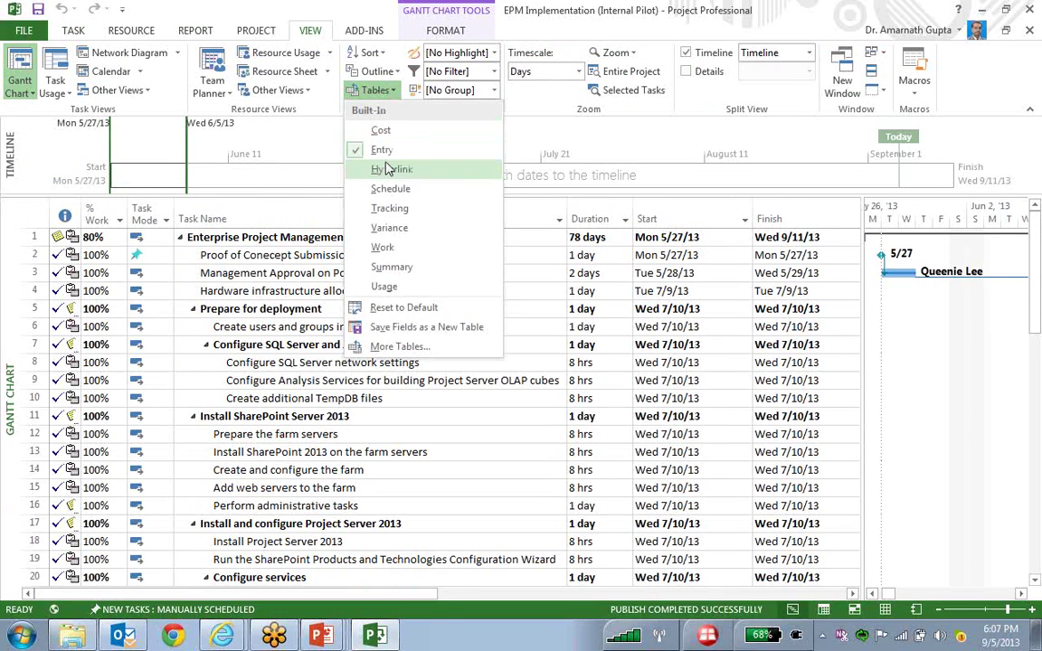
{"action": "left_click", "coordinate": [395, 190]}
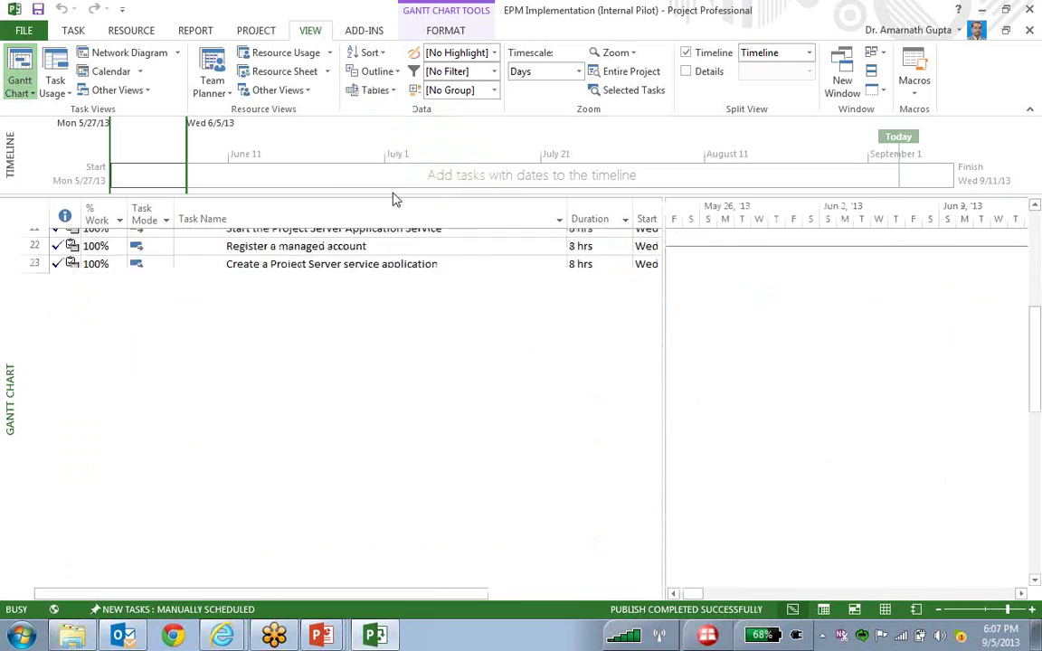
{"action": "scroll", "coordinate": [447, 299], "scroll_direction": "up", "scroll_amount": 18}
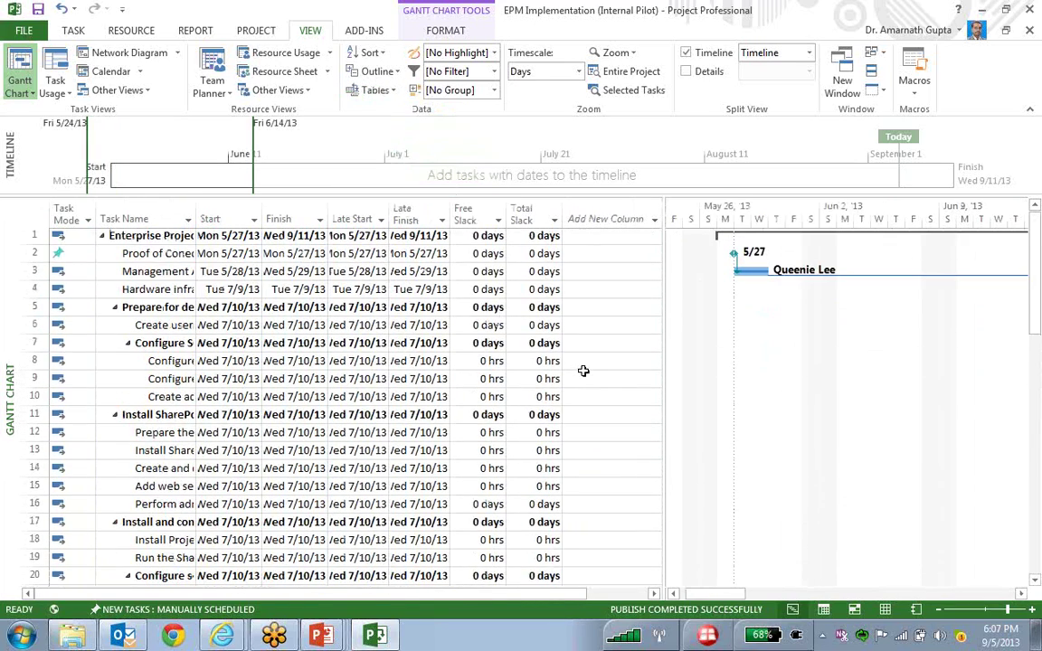
- Widen the table area and the Task Name column so that names and slack values can be read together
{"action": "left_click_drag", "start_coordinate": [662, 293], "coordinate": [691, 293]}
{"action": "scroll", "coordinate": [511, 395], "scroll_direction": "down", "scroll_amount": 10}
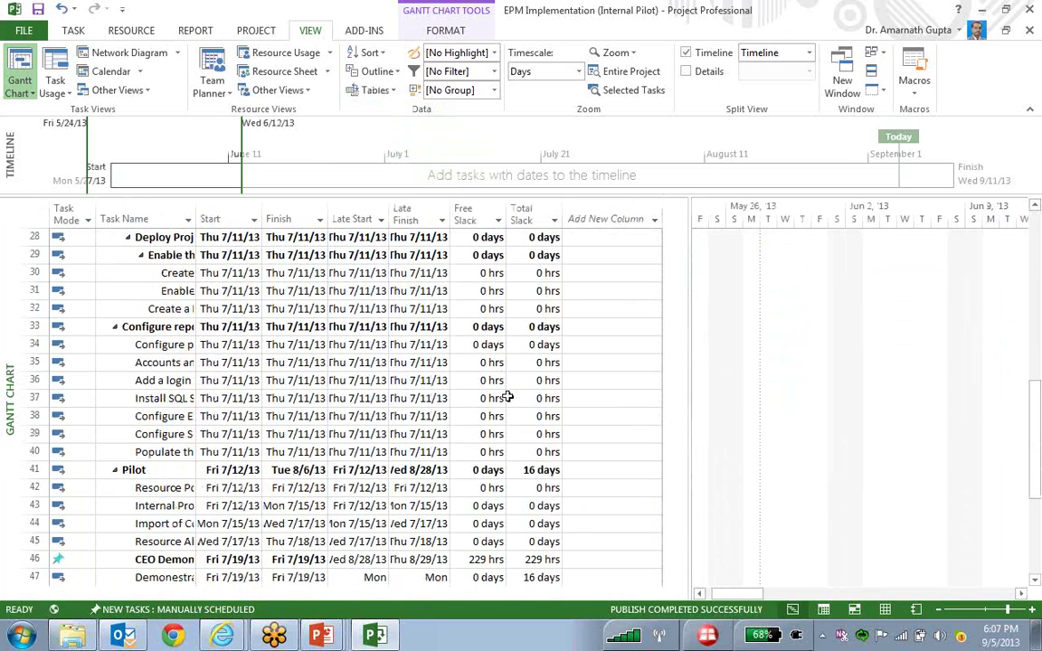
{"action": "scroll", "coordinate": [506, 398], "scroll_direction": "down", "scroll_amount": 2}
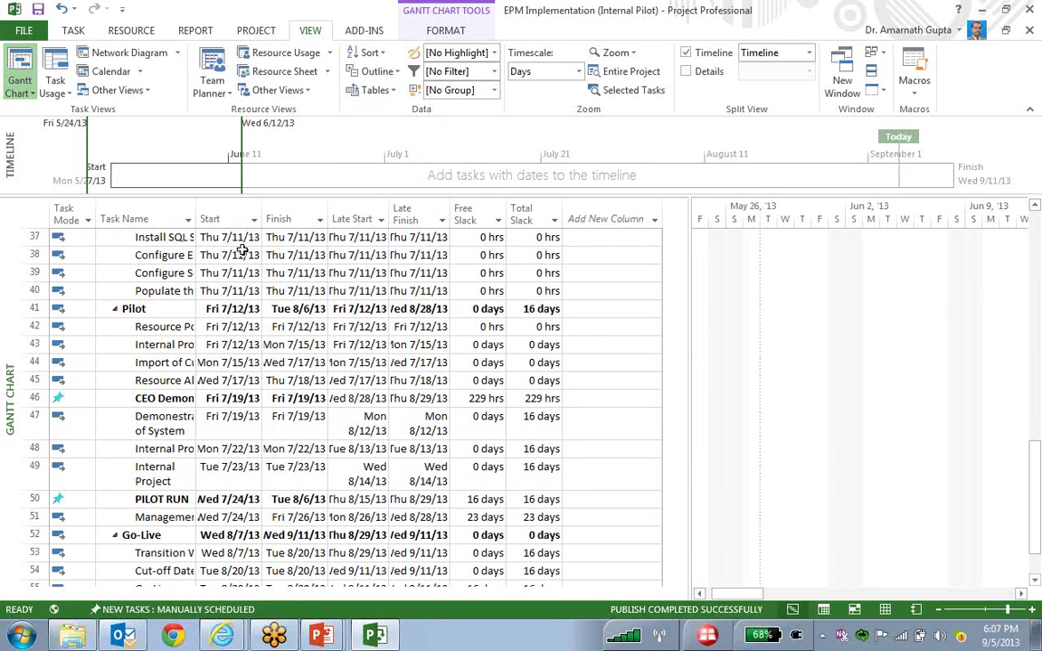
{"action": "left_click_drag", "start_coordinate": [192, 218], "coordinate": [292, 215]}
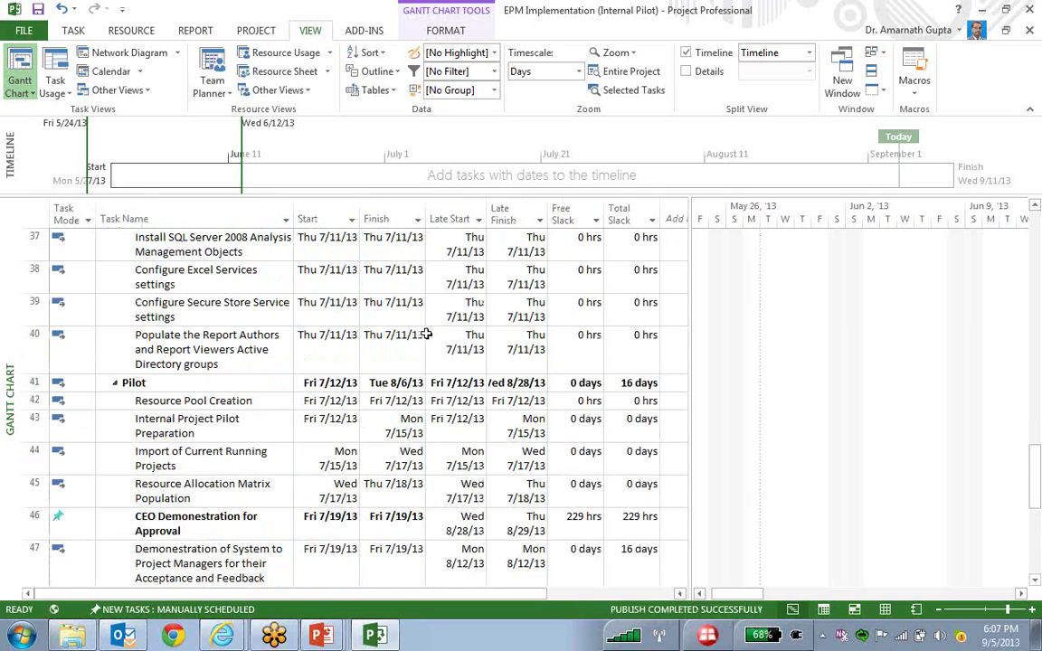
{"action": "scroll", "coordinate": [429, 337], "scroll_direction": "down", "scroll_amount": 1}
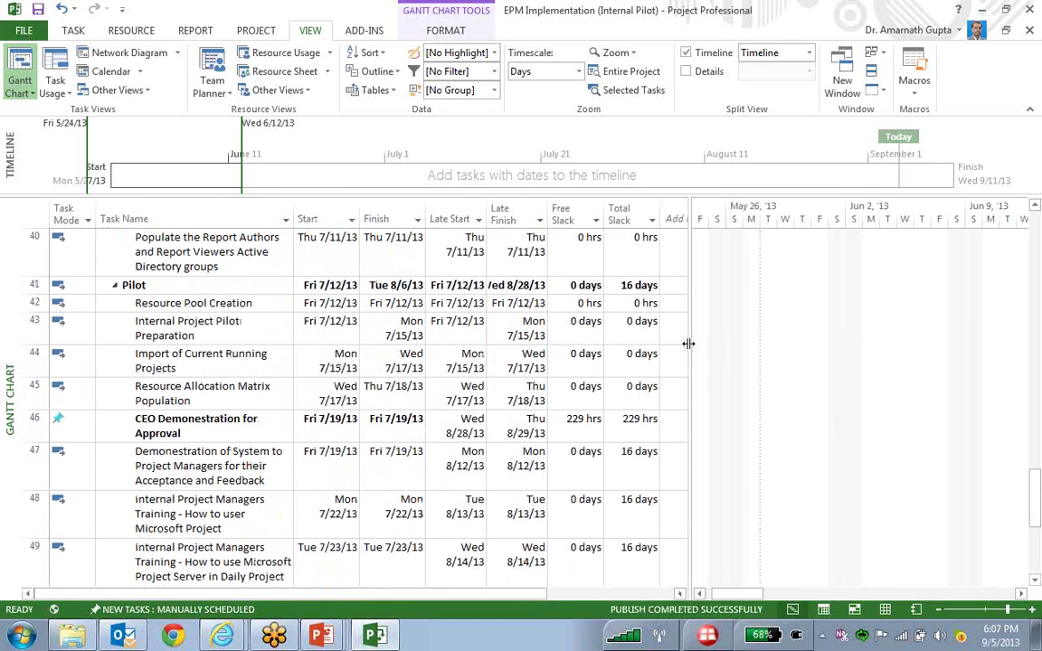
{"action": "left_click_drag", "start_coordinate": [726, 343], "coordinate": [726, 343]}
{"action": "scroll", "coordinate": [586, 456], "scroll_direction": "down", "scroll_amount": 3}
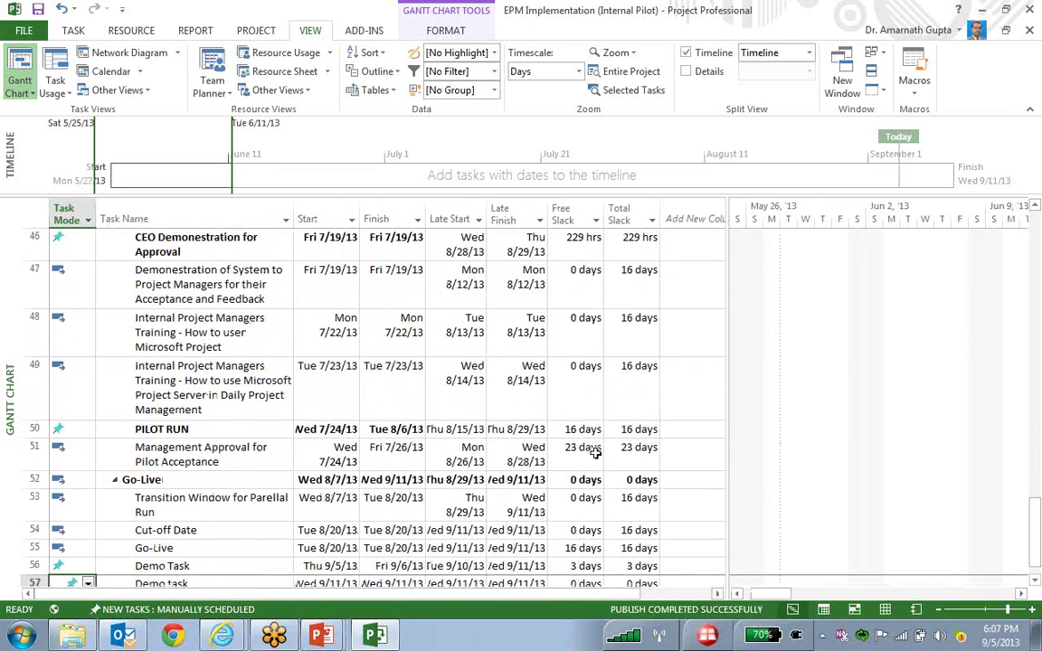
- Examine the total slack of the tasks from Management Approval for Pilot Acceptance to the first Demo Task
{"action": "left_click", "coordinate": [211, 294]}
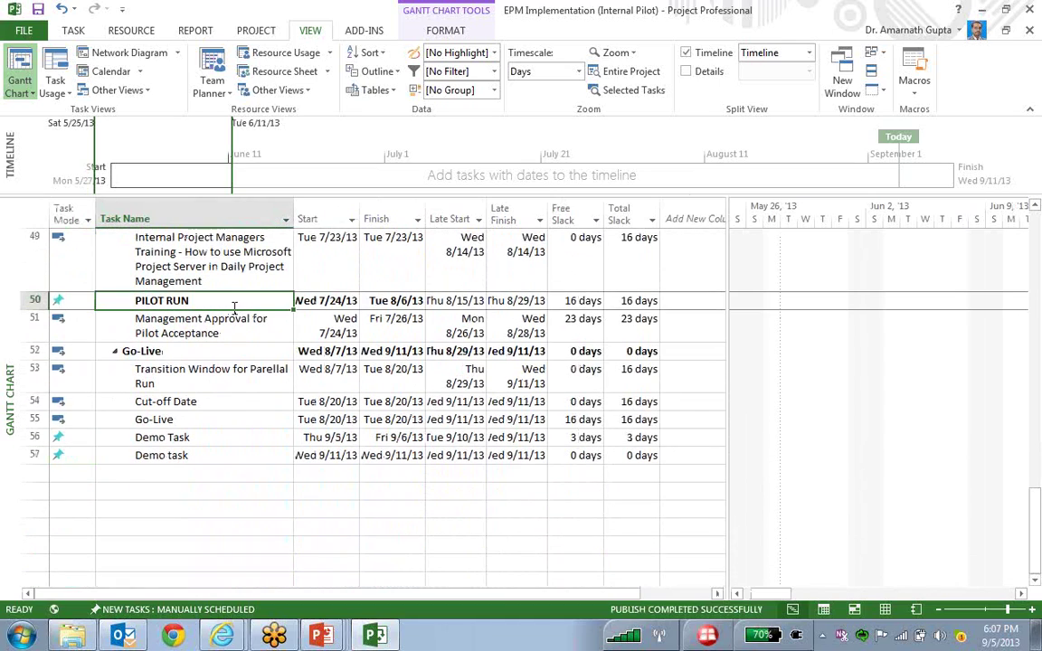
{"action": "left_click", "coordinate": [225, 328]}
{"action": "left_click", "coordinate": [614, 324]}
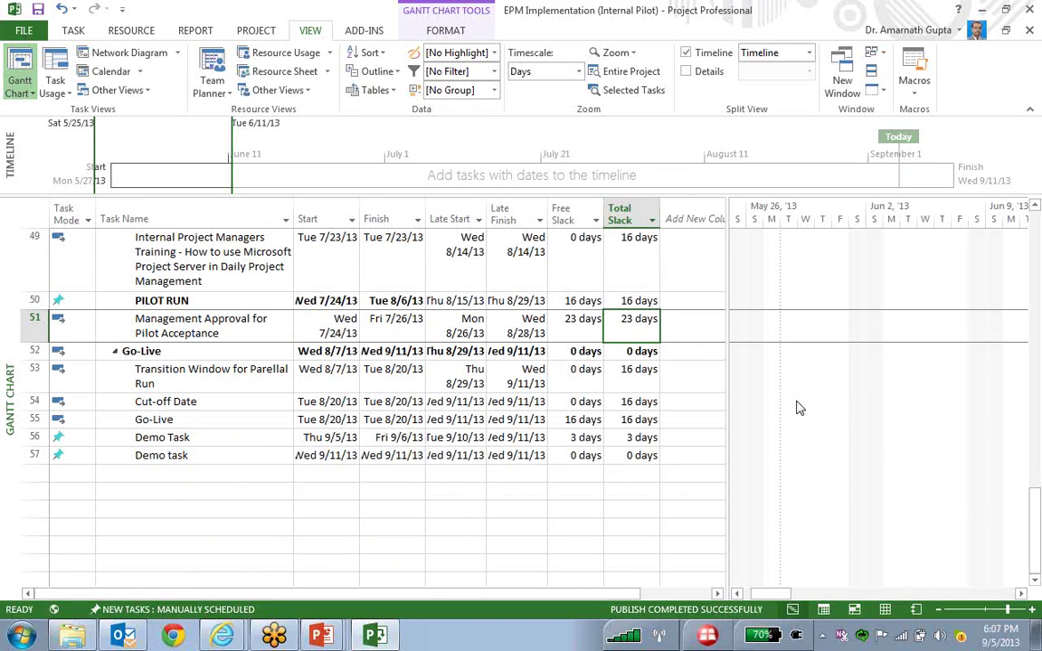
{"action": "key", "text": "Down"}
{"action": "key", "text": "Down"}
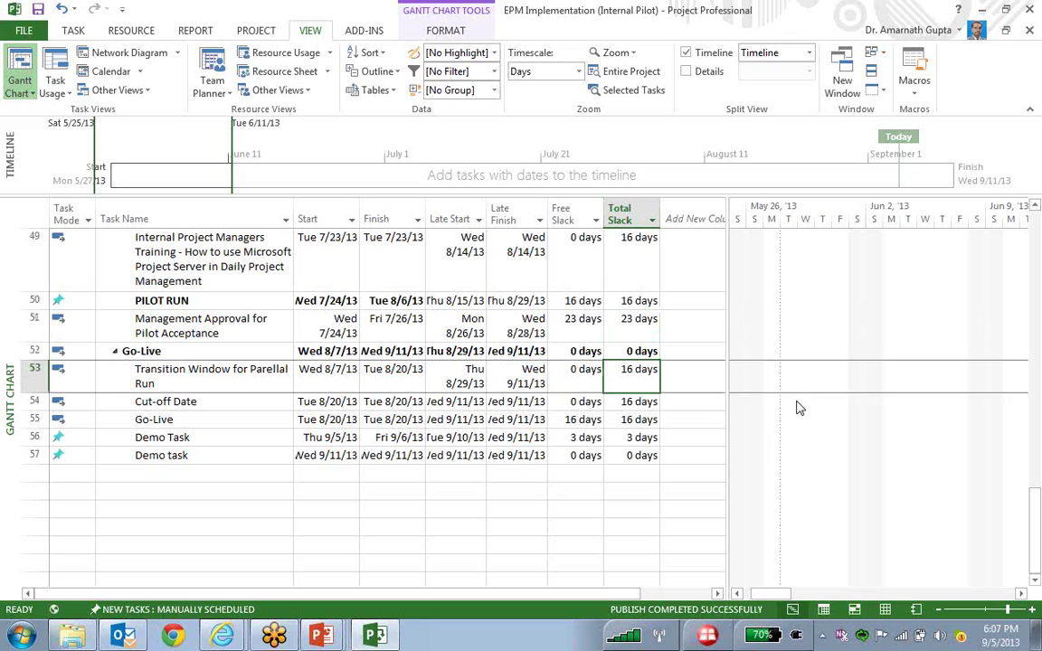
{"action": "key", "text": "Down"}
{"action": "key", "text": "Down"}
{"action": "key", "text": "Down"}
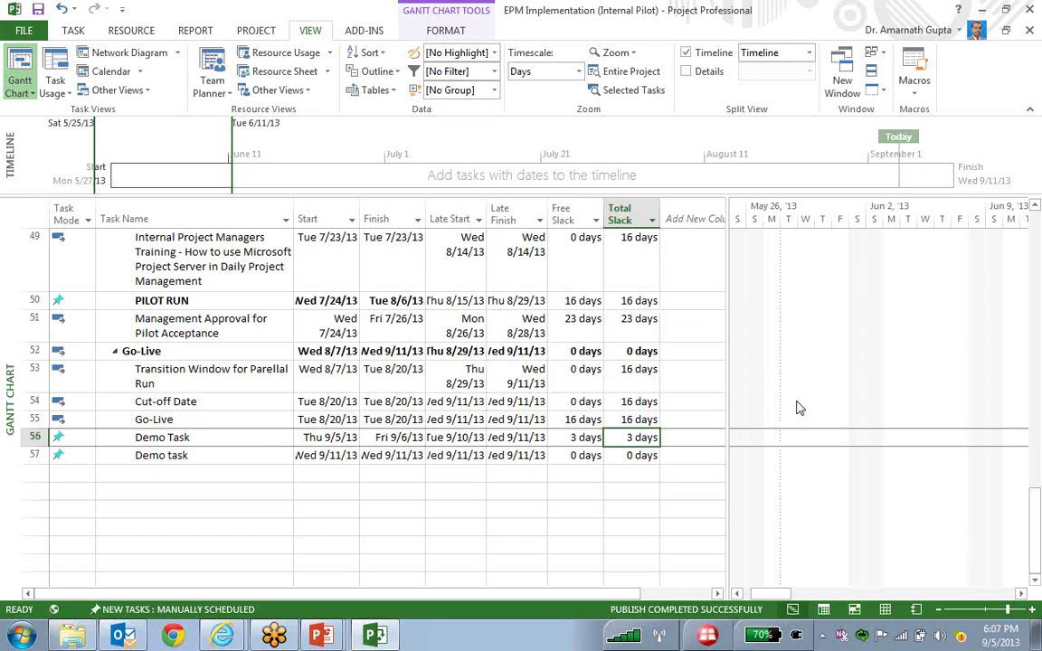
{"action": "scroll", "coordinate": [507, 452], "scroll_direction": "up", "scroll_amount": 6}
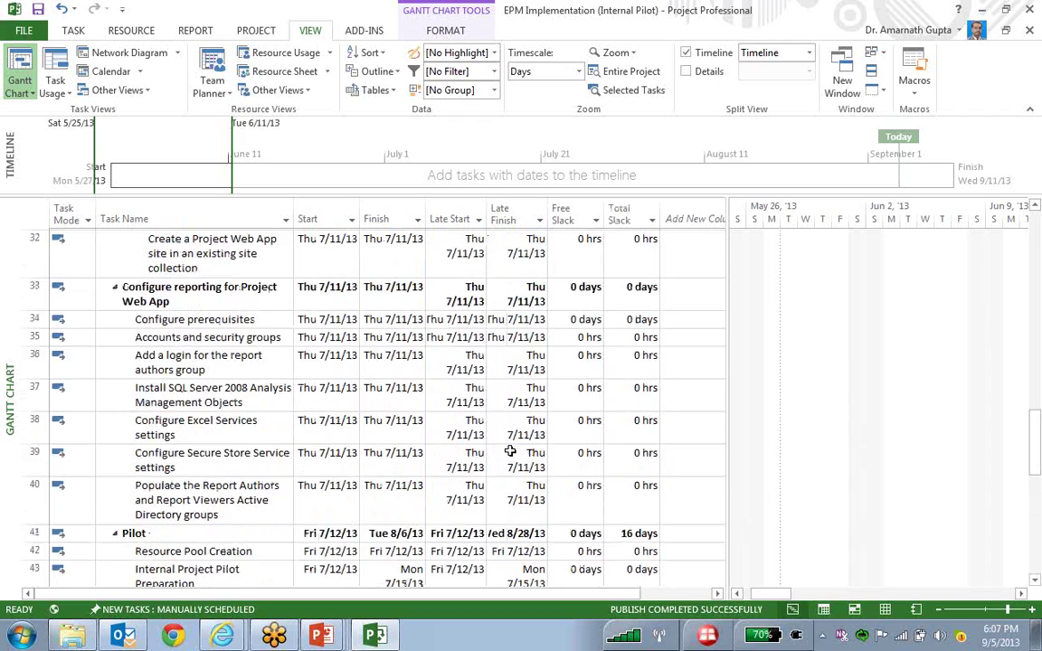
- Apply the Tracking table to the Gantt Chart and look over the progress columns from the first task of the plan
{"action": "scroll", "coordinate": [510, 452], "scroll_direction": "up", "scroll_amount": 6}
{"action": "scroll", "coordinate": [1039, 243], "scroll_direction": "up", "scroll_amount": 4}
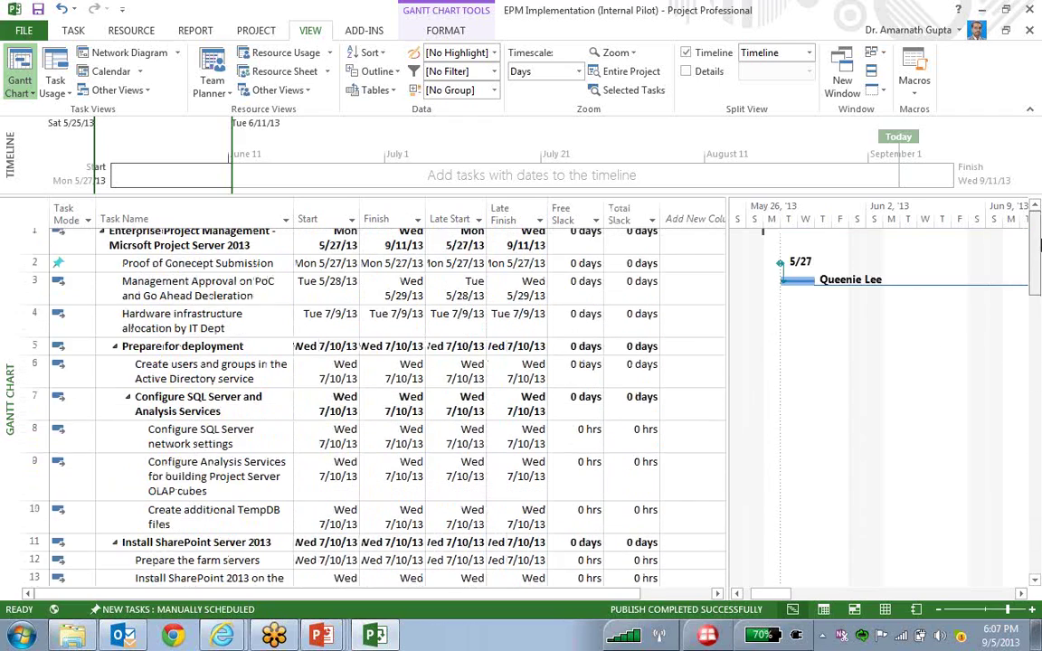
{"action": "left_click", "coordinate": [376, 91]}
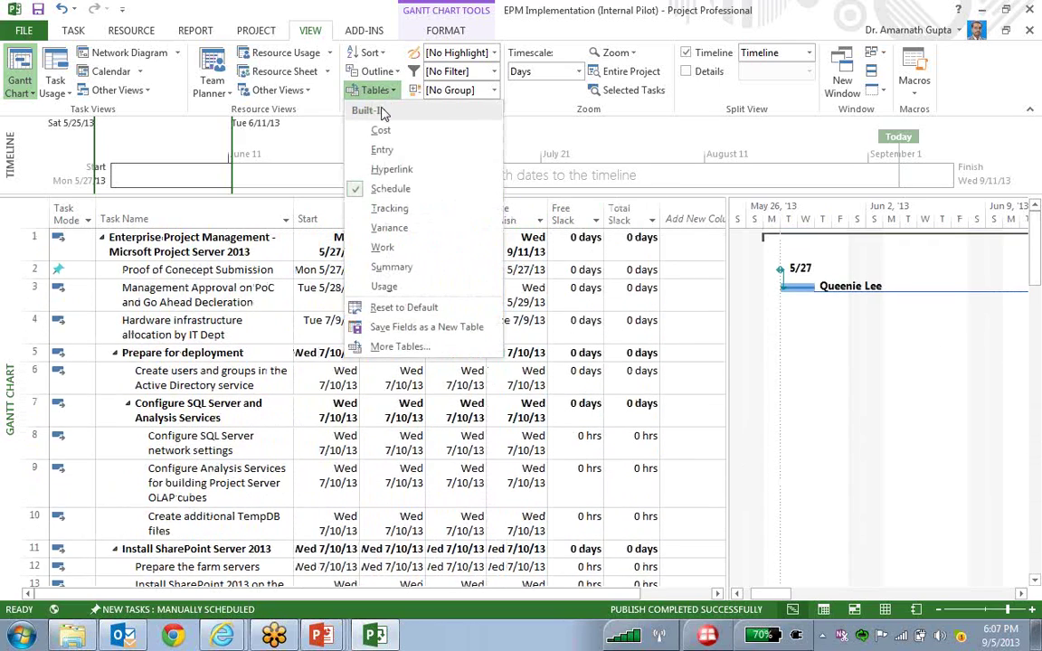
{"action": "left_click", "coordinate": [390, 208]}
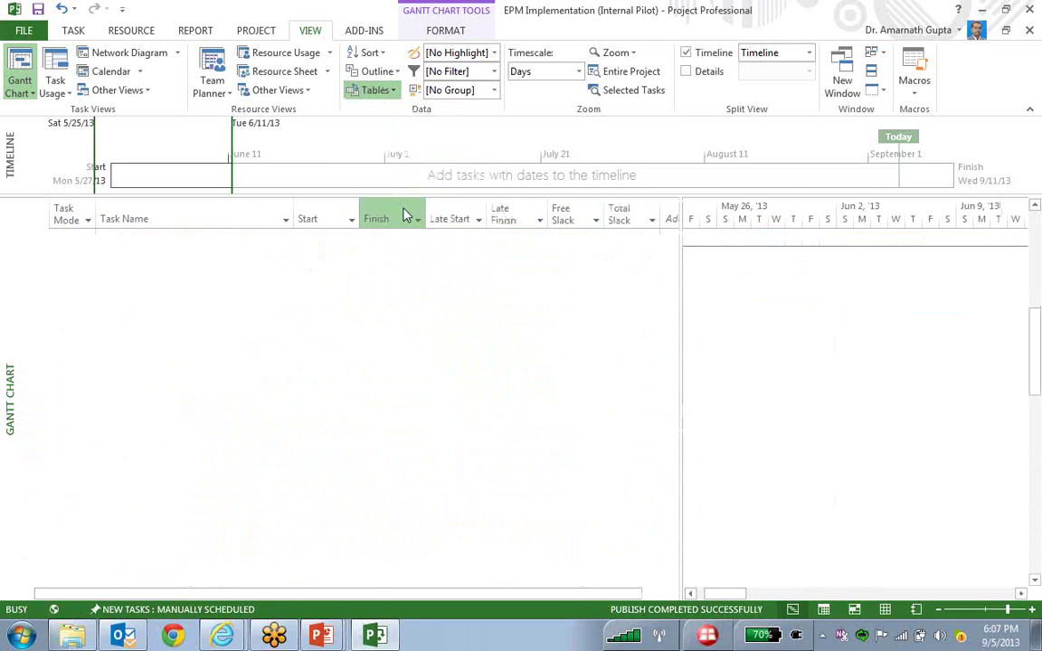
{"action": "scroll", "coordinate": [403, 317], "scroll_direction": "up", "scroll_amount": 15}
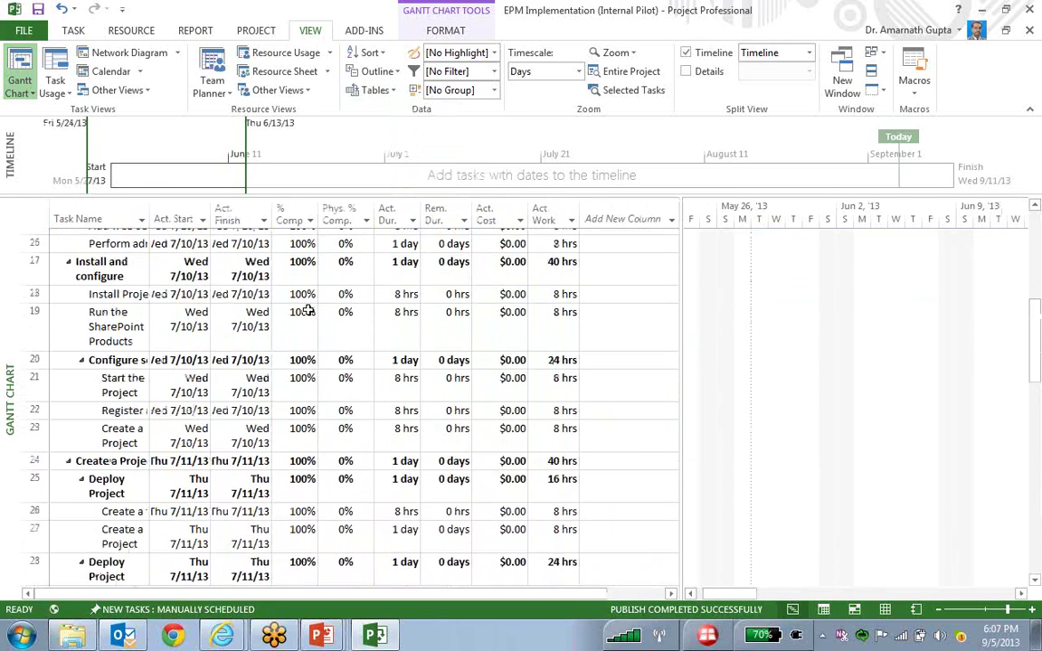
{"action": "scroll", "coordinate": [420, 367], "scroll_direction": "up", "scroll_amount": 5}
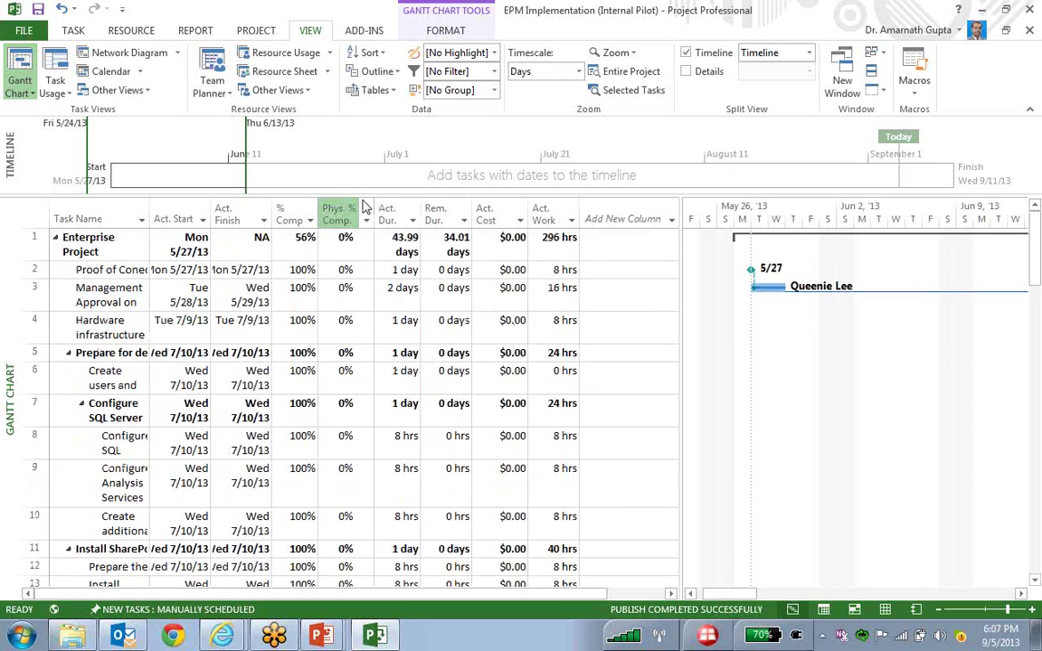
- Select the Act. Start and Act. Finish columns and view the available baseline commands without running any of them
{"action": "left_click", "coordinate": [393, 94]}
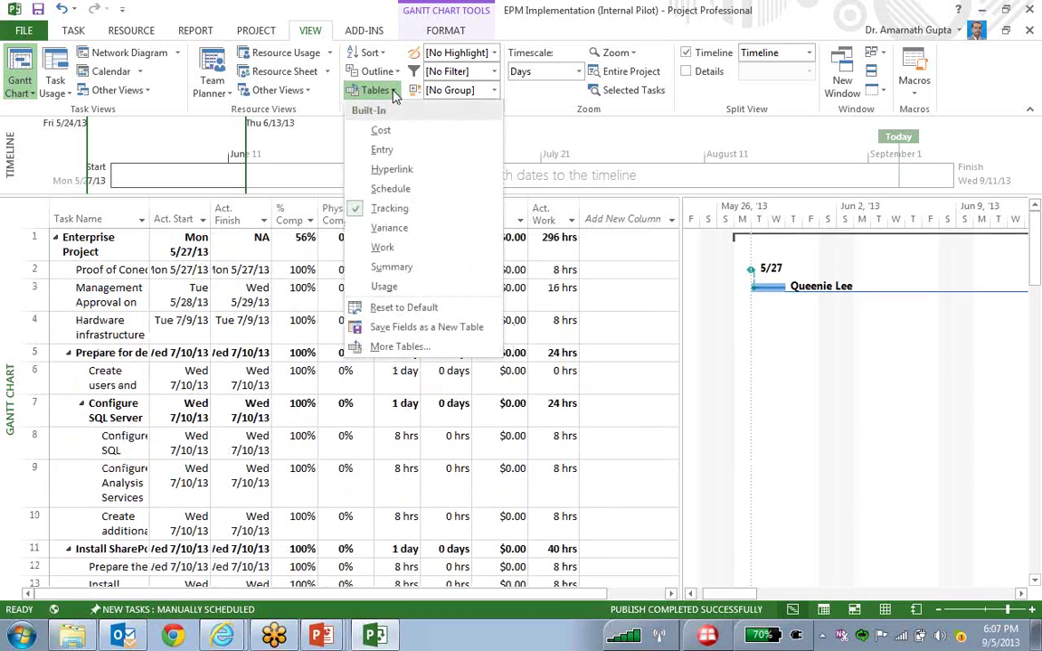
{"action": "left_click", "coordinate": [256, 29]}
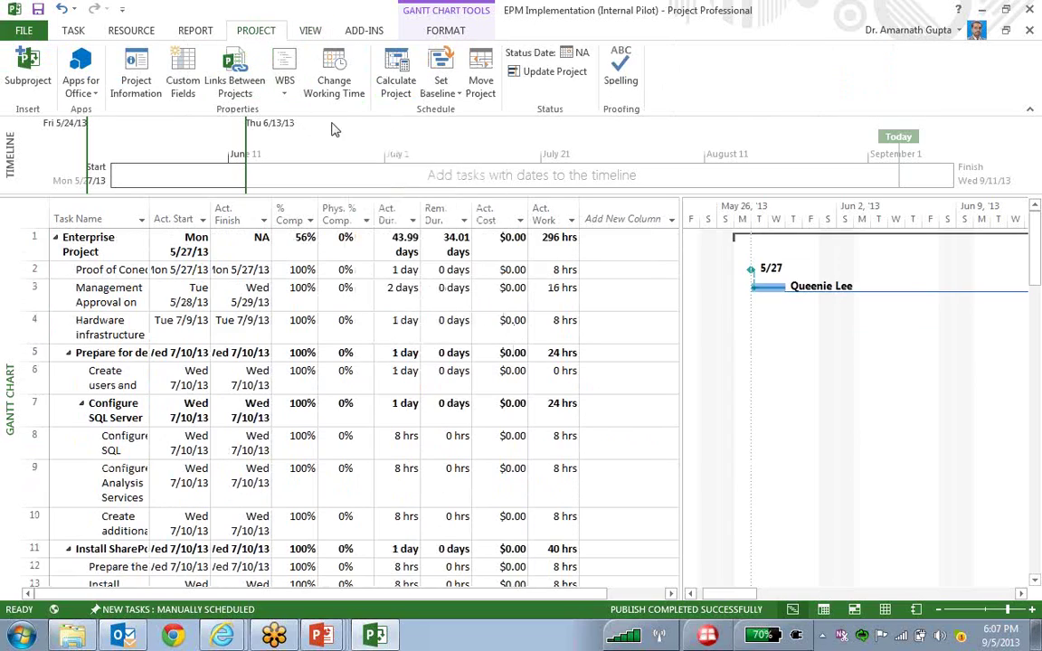
{"action": "left_click", "coordinate": [297, 287]}
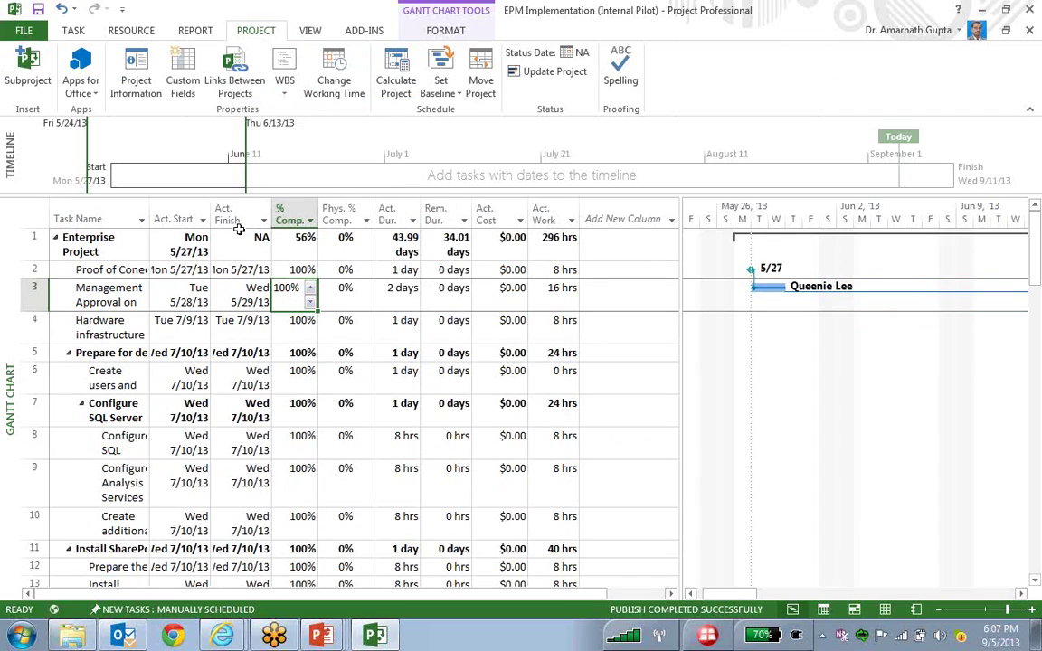
{"action": "left_click_drag", "start_coordinate": [159, 217], "coordinate": [227, 212]}
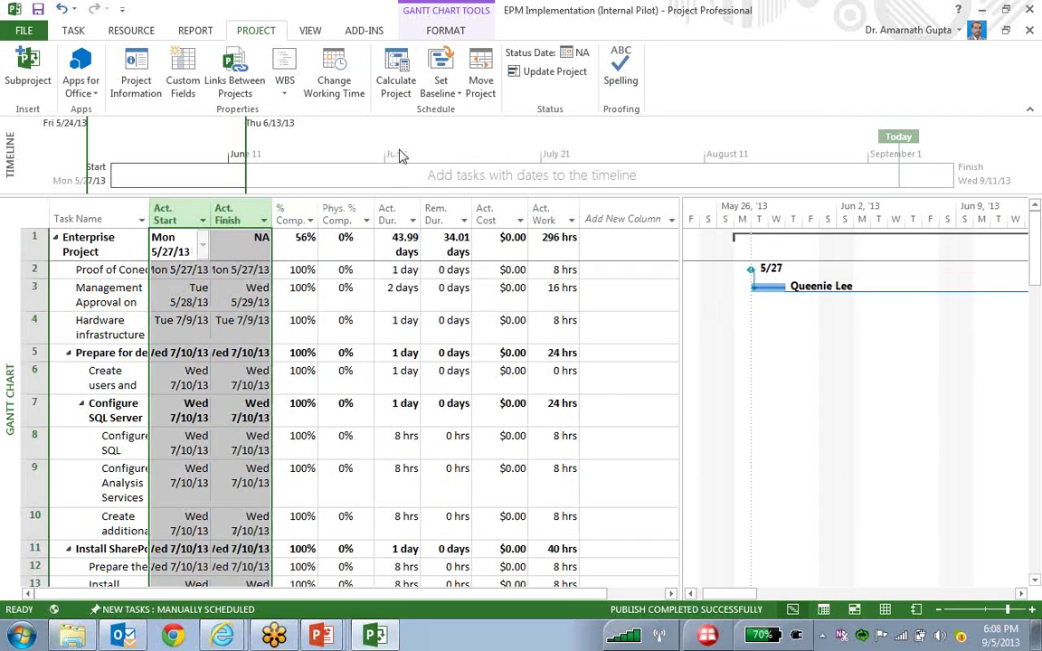
{"action": "left_click", "coordinate": [440, 88]}
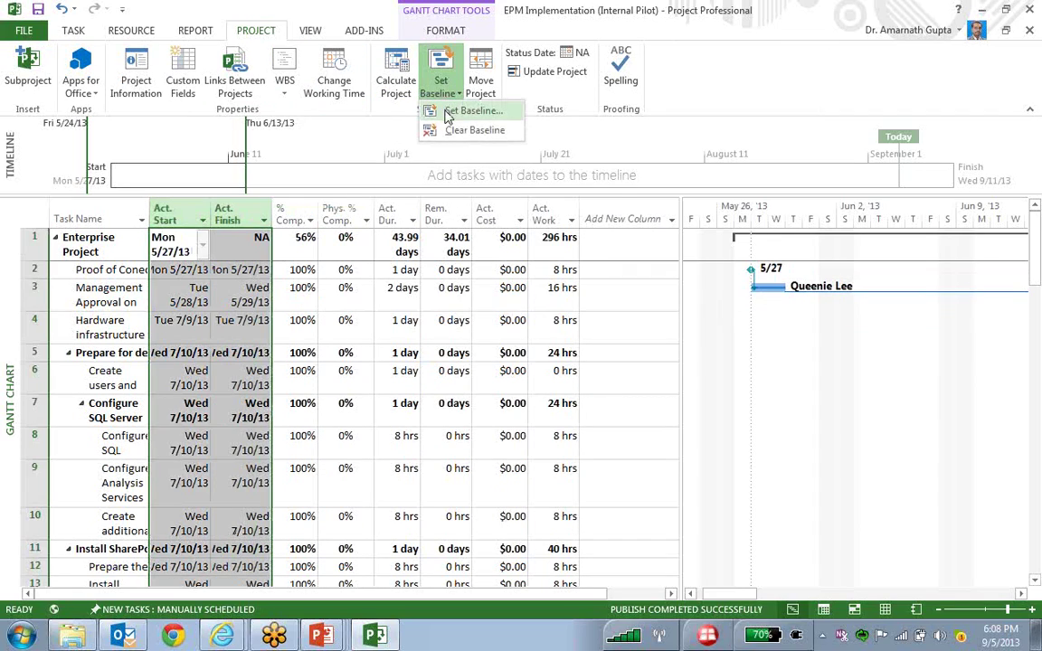
{"action": "left_click", "coordinate": [387, 136]}
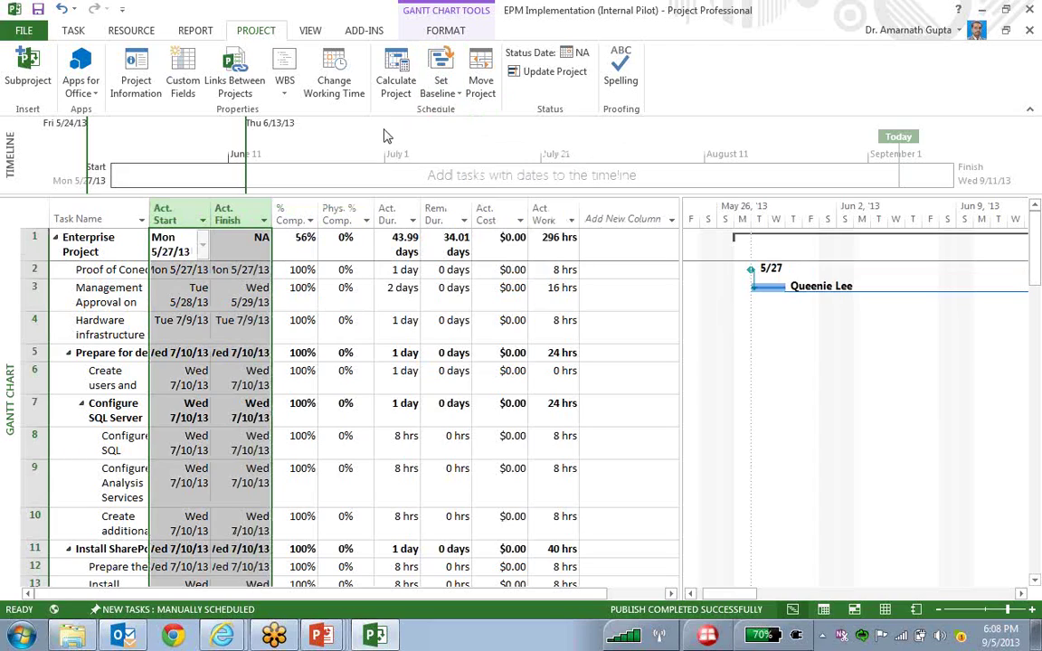
{"action": "left_click", "coordinate": [365, 322]}
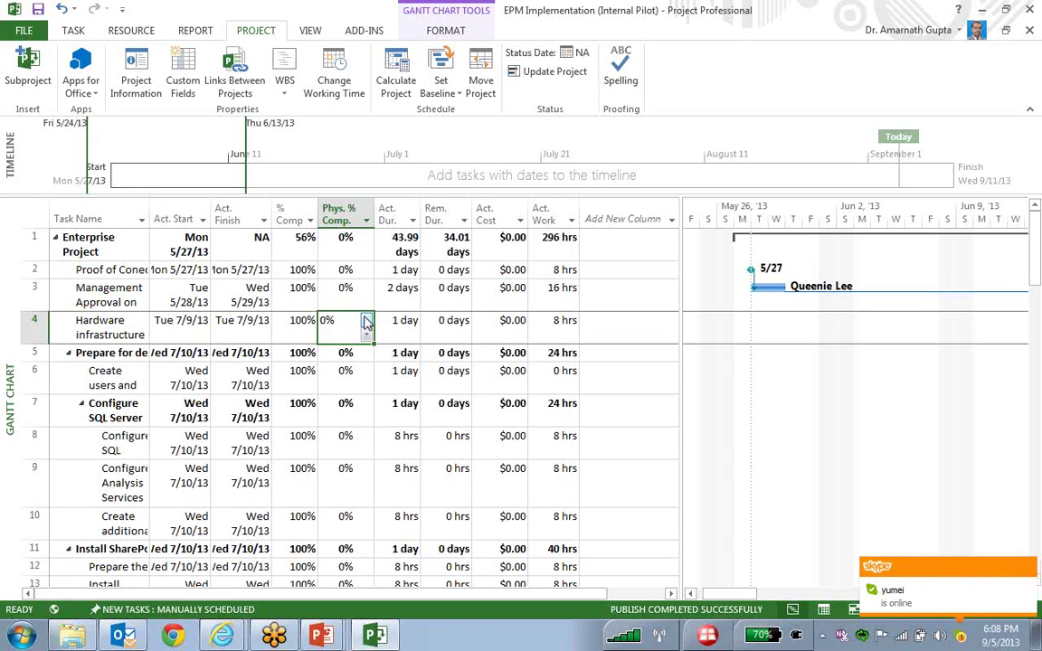
{"action": "left_click", "coordinate": [443, 91]}
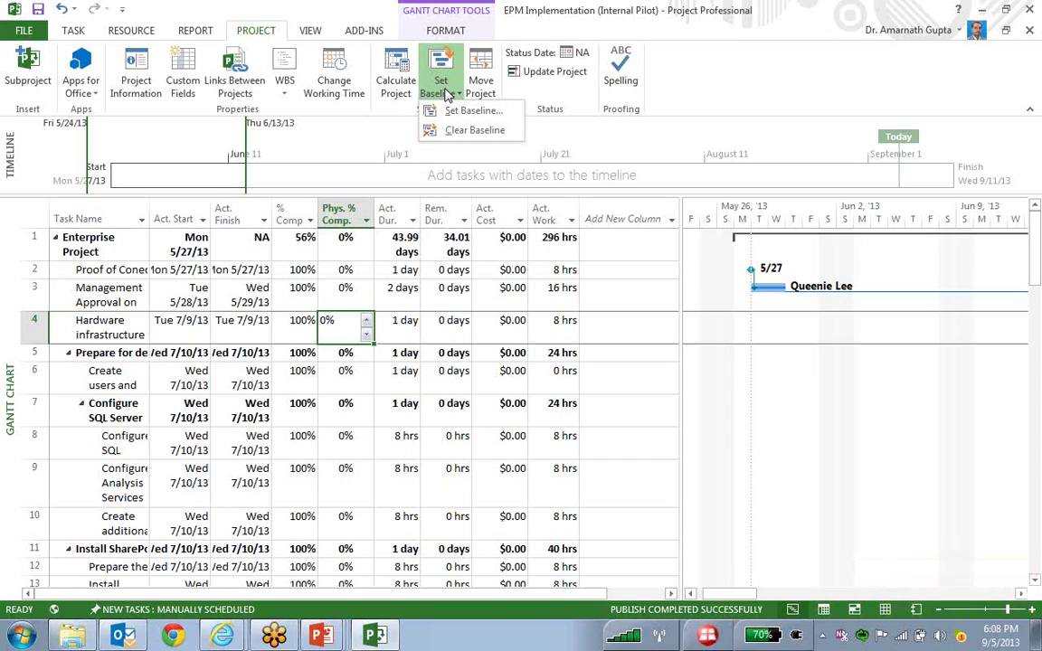
{"action": "left_click", "coordinate": [365, 132]}
- Apply the Entry table to the Gantt Chart and widen the table area until the Resource Names column is fully shown
{"action": "left_click", "coordinate": [310, 32]}
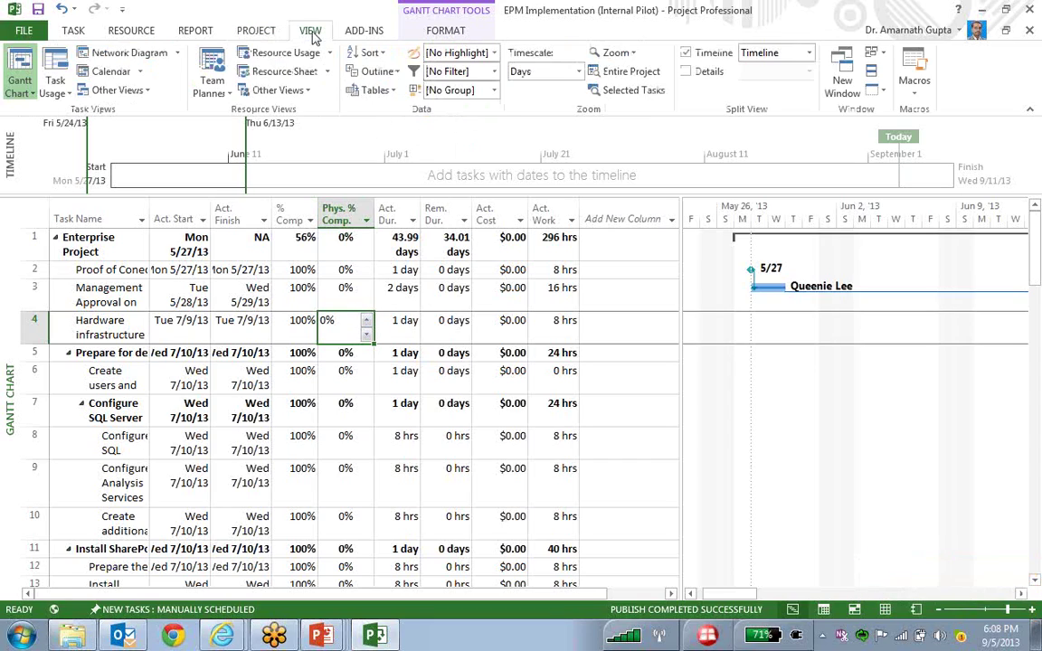
{"action": "left_click", "coordinate": [376, 91]}
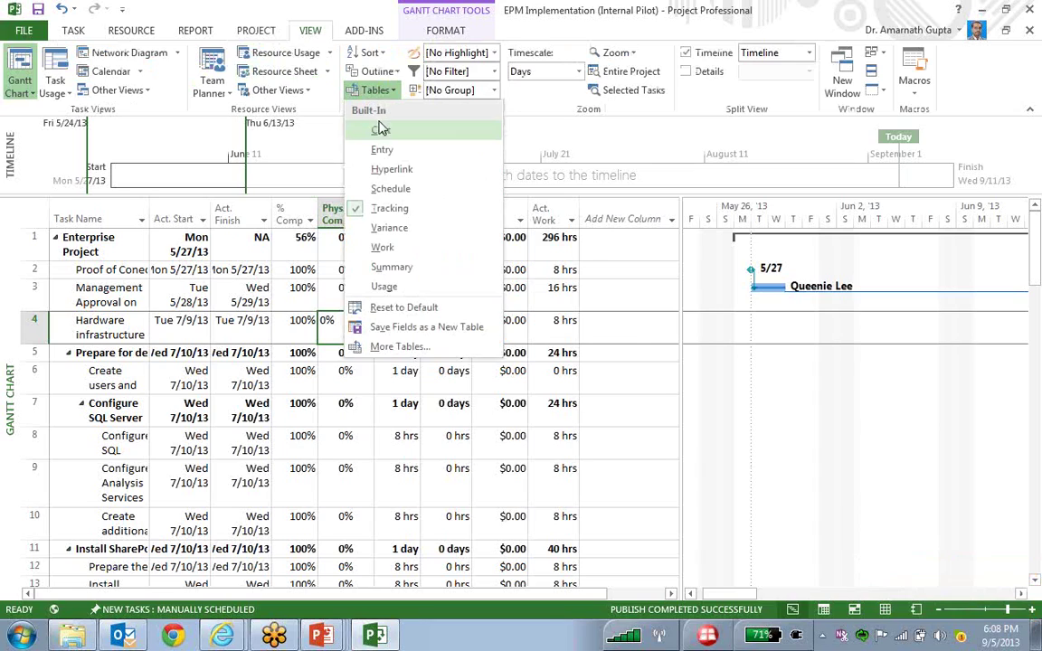
{"action": "left_click", "coordinate": [382, 149]}
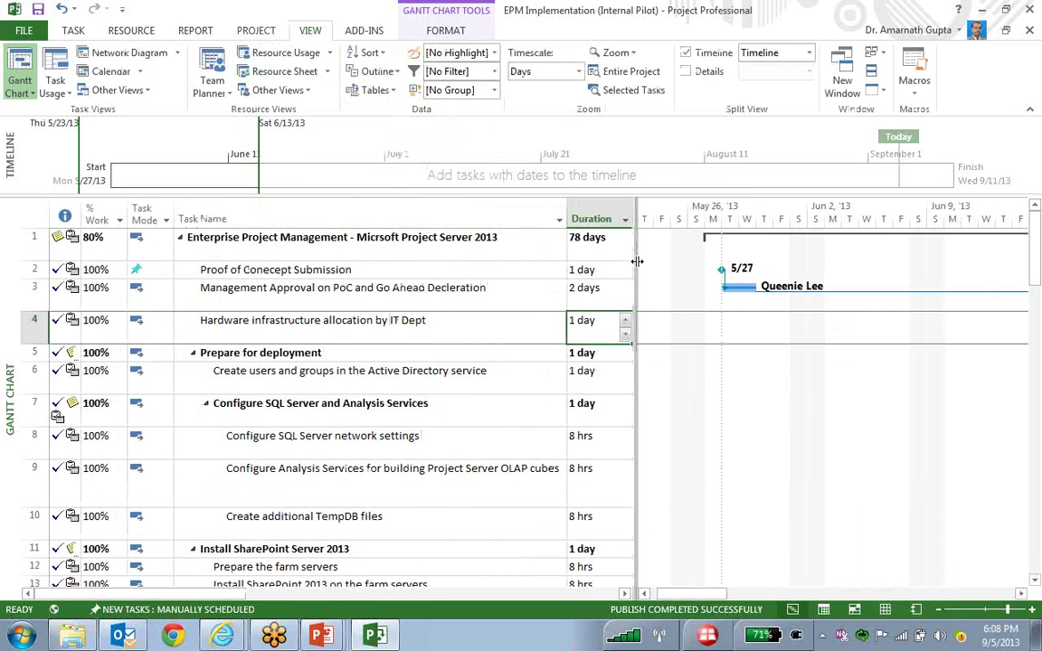
{"action": "left_click_drag", "start_coordinate": [636, 262], "coordinate": [893, 262]}
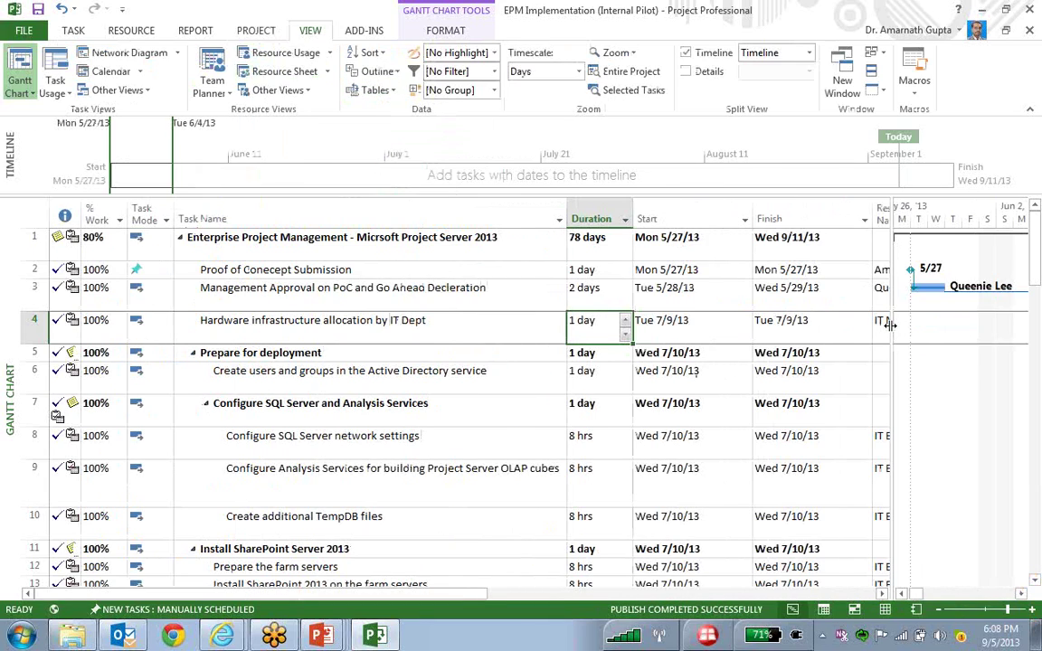
{"action": "left_click_drag", "start_coordinate": [891, 324], "coordinate": [930, 323]}
{"action": "left_click", "coordinate": [530, 370]}
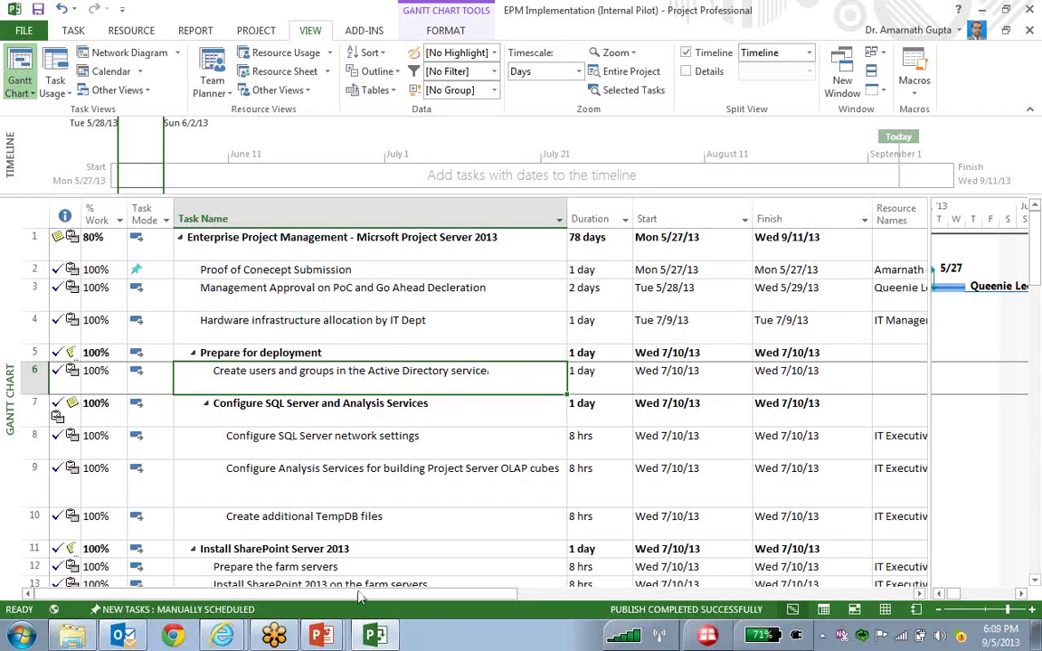
{"action": "left_click", "coordinate": [486, 649]}
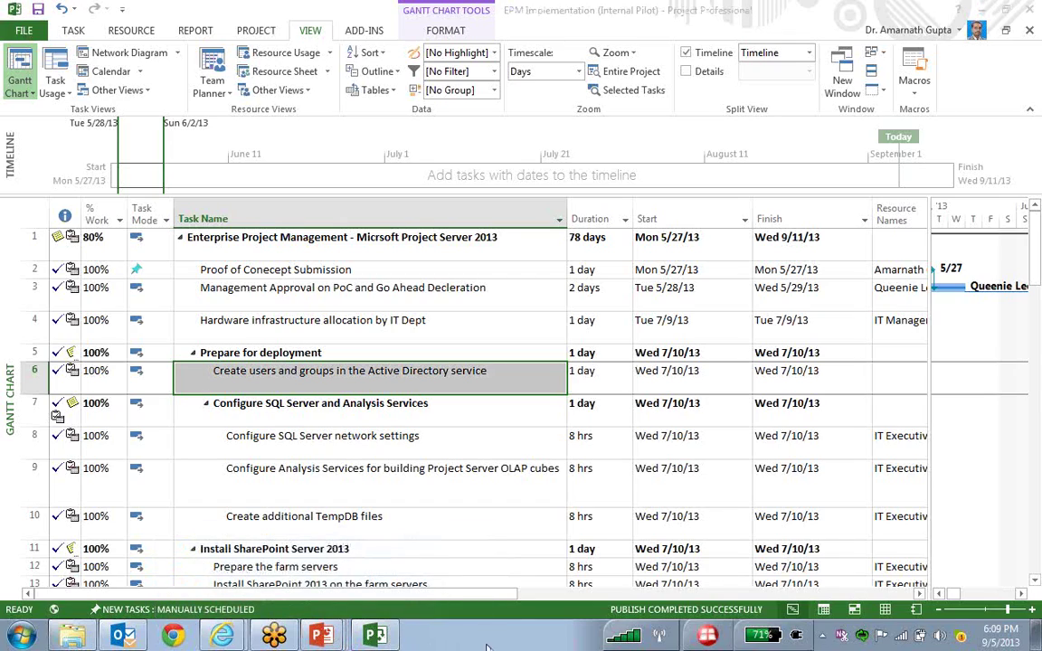
{"action": "left_click", "coordinate": [512, 617]}
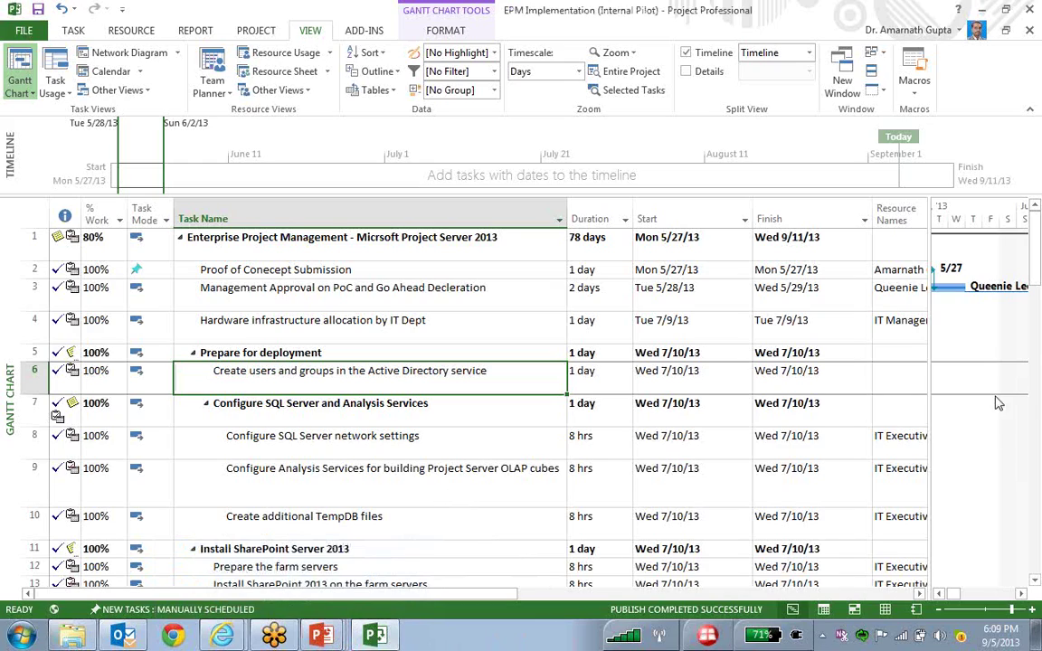
{"action": "left_click_drag", "start_coordinate": [929, 395], "coordinate": [957, 395]}
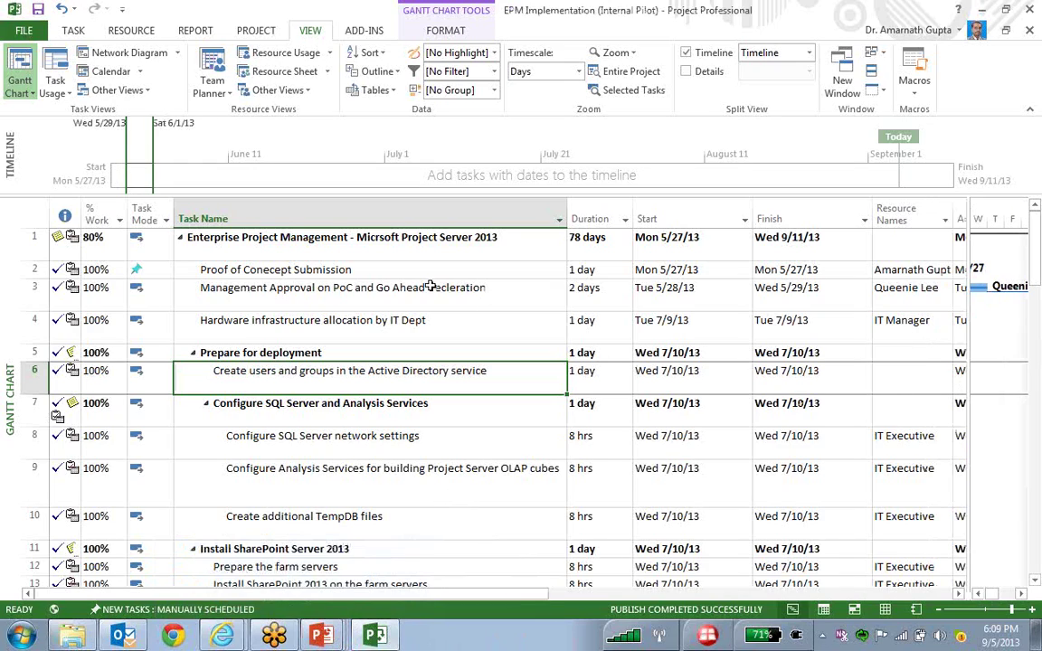
- Open the Cash Flow cost report and look over its cost summary, chart and task cost table
{"action": "left_click", "coordinate": [256, 30]}
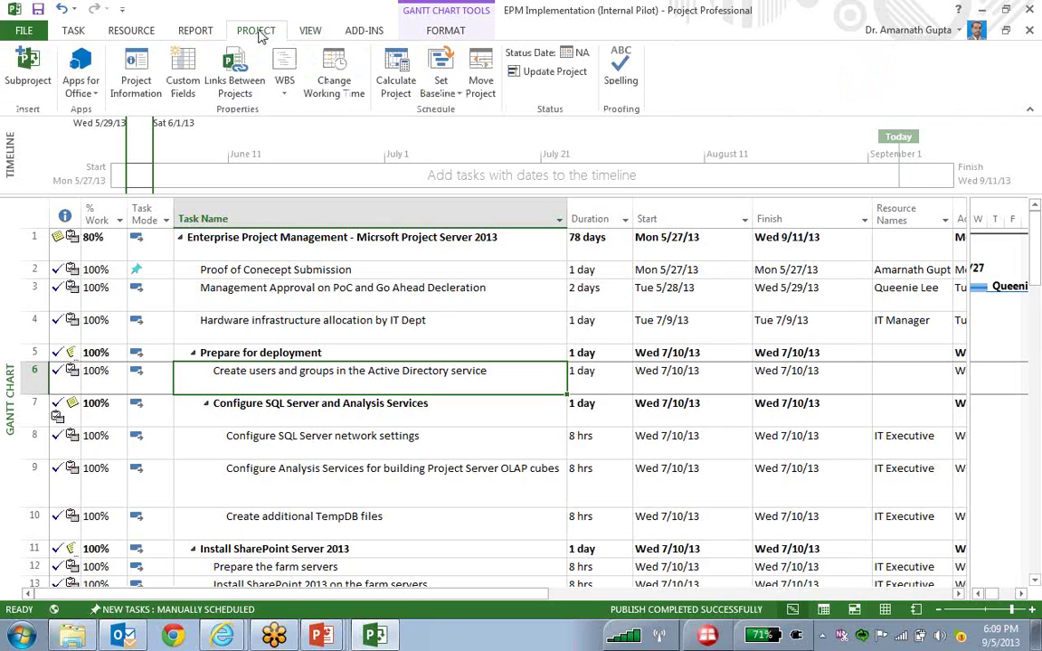
{"action": "left_click", "coordinate": [196, 31]}
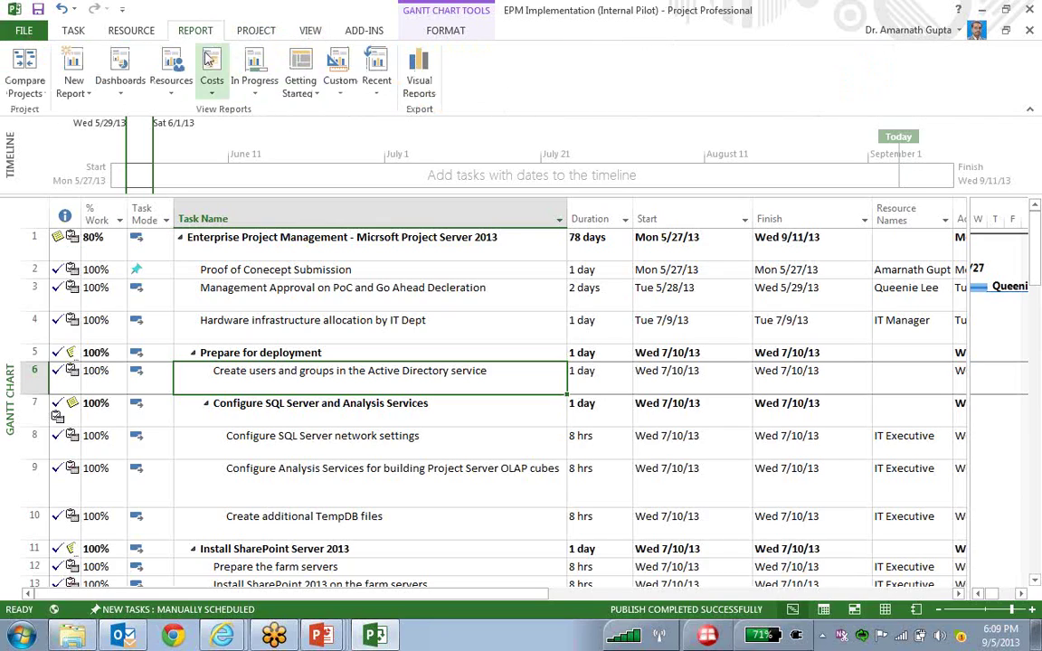
{"action": "left_click", "coordinate": [208, 90]}
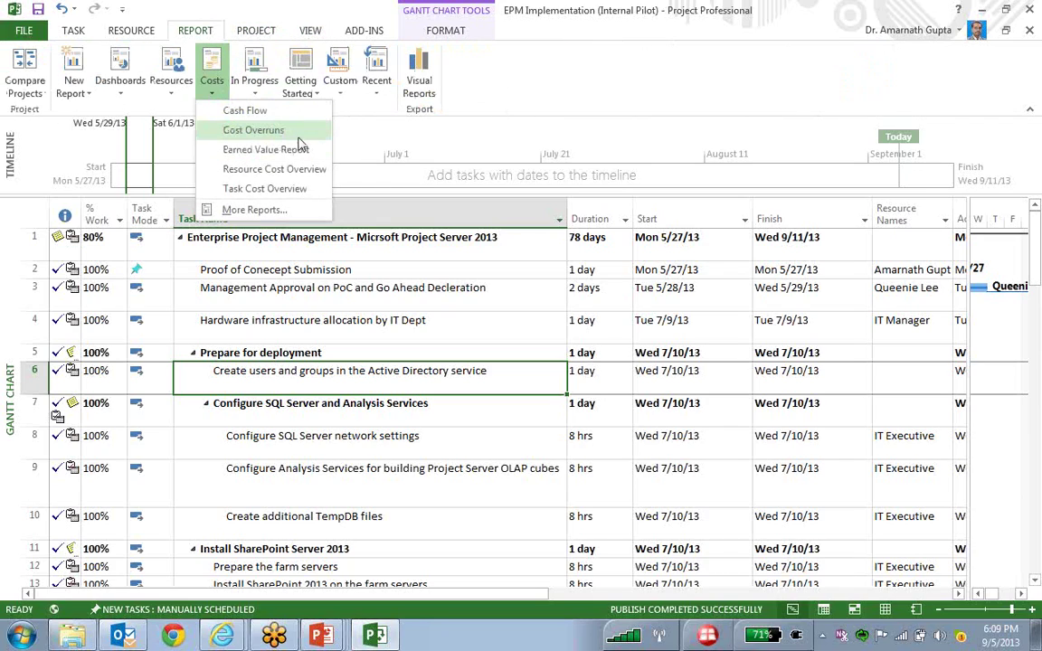
{"action": "left_click", "coordinate": [280, 112]}
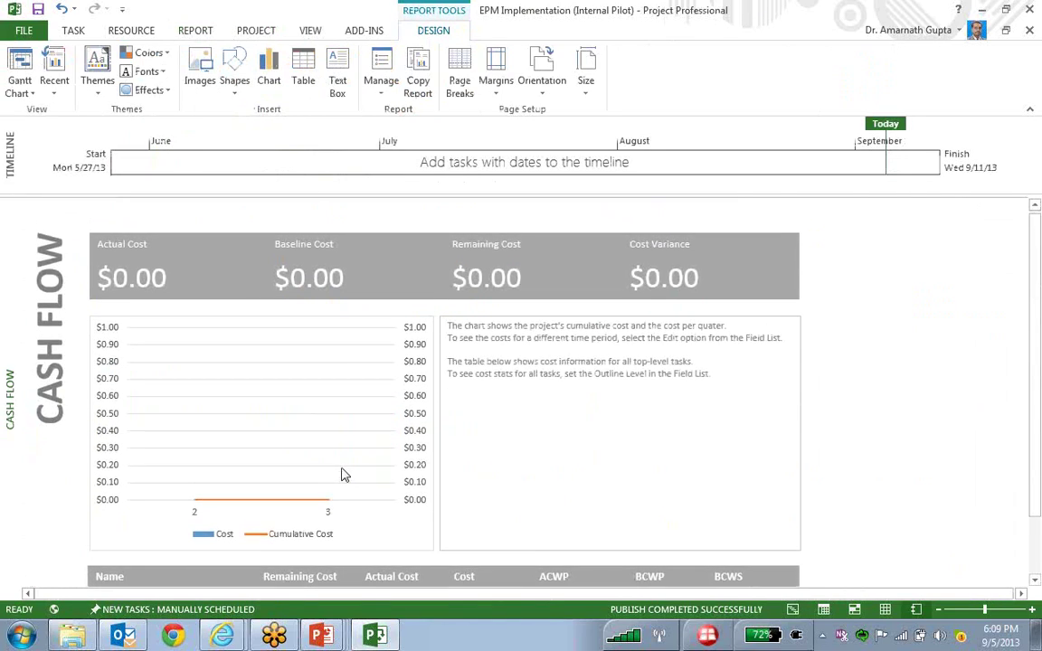
{"action": "scroll", "coordinate": [343, 474], "scroll_direction": "down", "scroll_amount": 2}
{"action": "scroll", "coordinate": [346, 452], "scroll_direction": "up", "scroll_amount": 2}
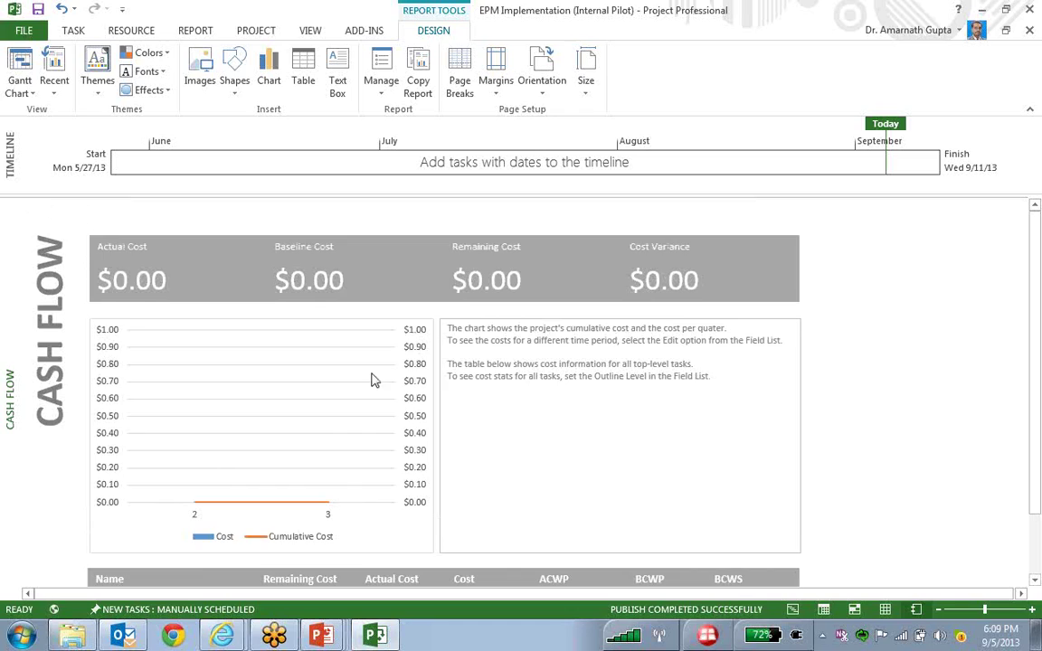
{"action": "scroll", "coordinate": [372, 379], "scroll_direction": "down", "scroll_amount": 1}
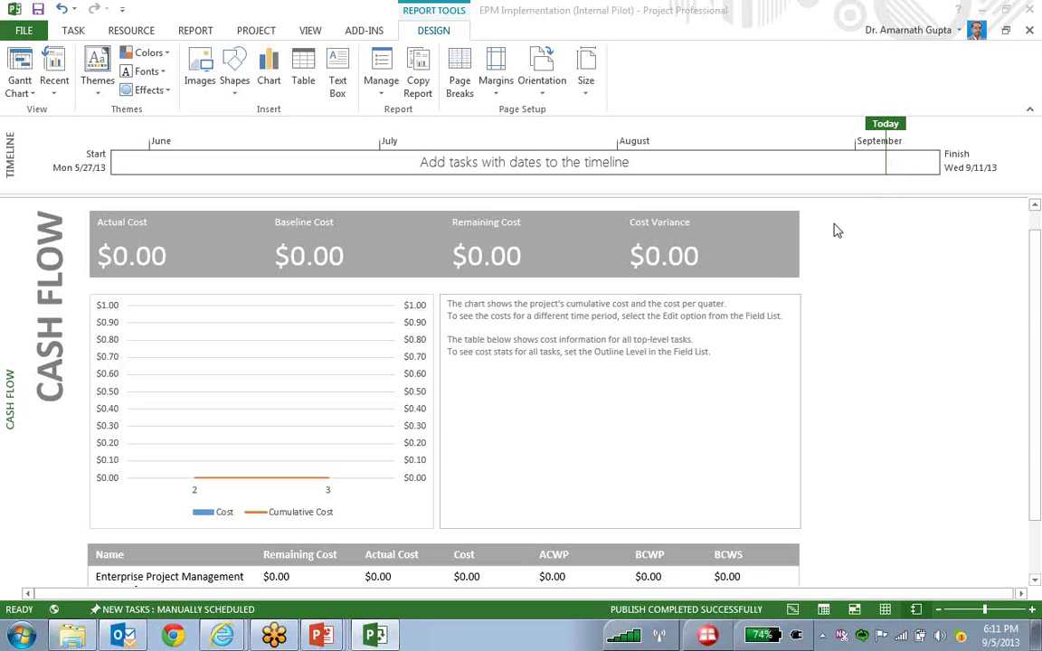
- Lower the display brightness to level 1
{"action": "key", "text": "XF86MonBrightnessDown"}
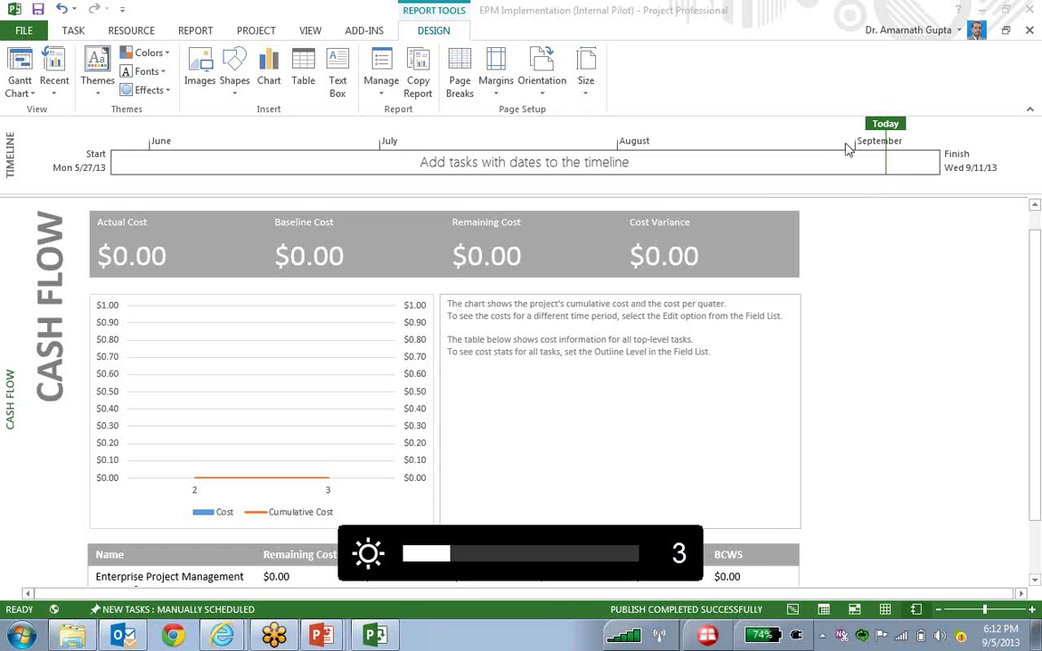
{"action": "key", "text": "XF86MonBrightnessDown"}
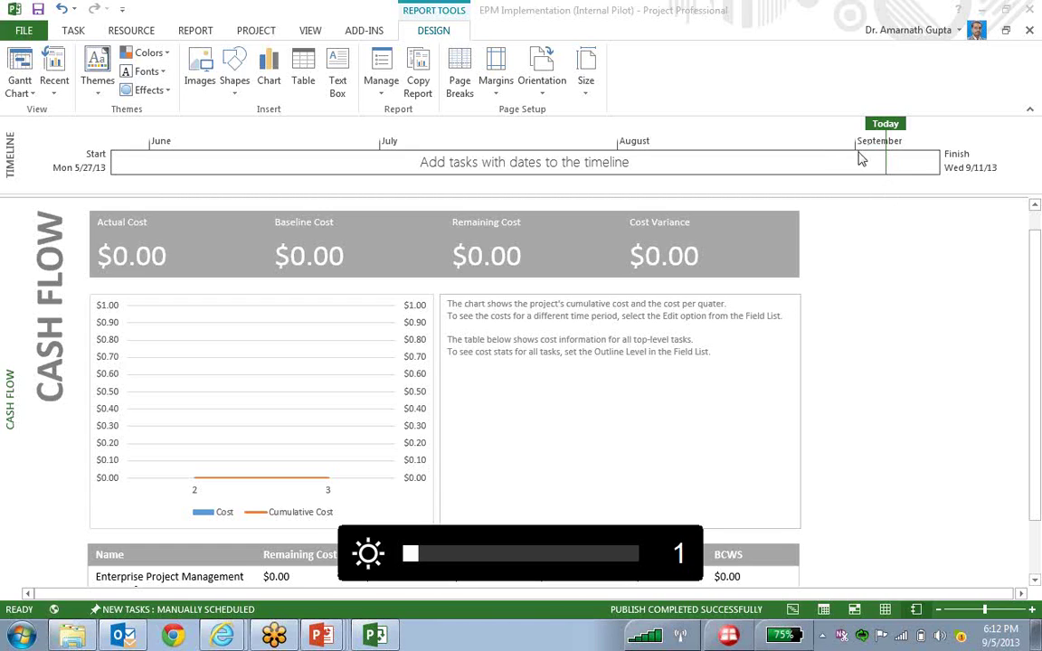